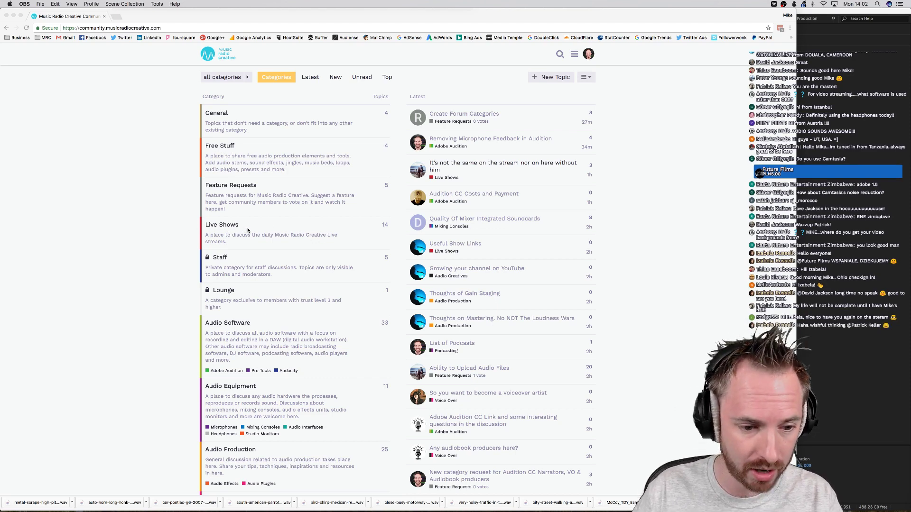
# Open the forum topic "Ability to Upload Audio Files" and play the audio clip in the feature announcement post.
pyautogui.scroll(-5, 248, 230)
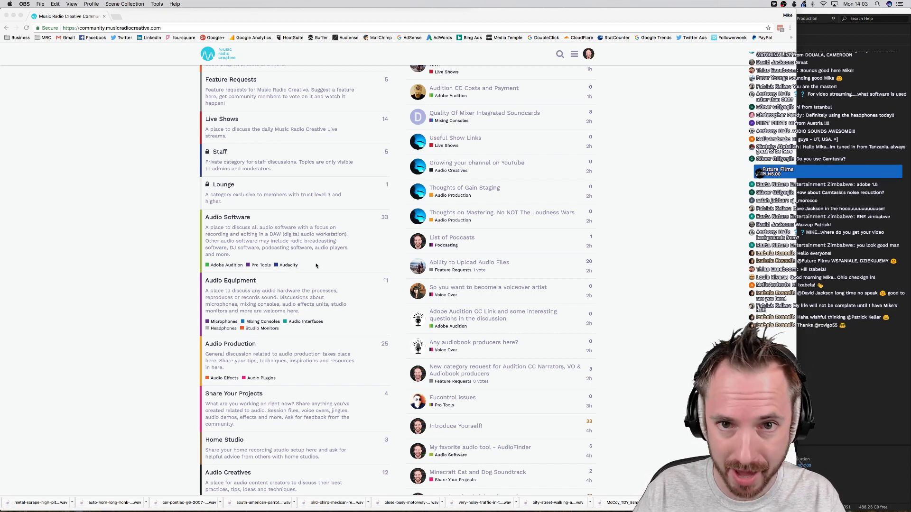
pyautogui.scroll(-3, 294, 267)
pyautogui.scroll(-1, 316, 266)
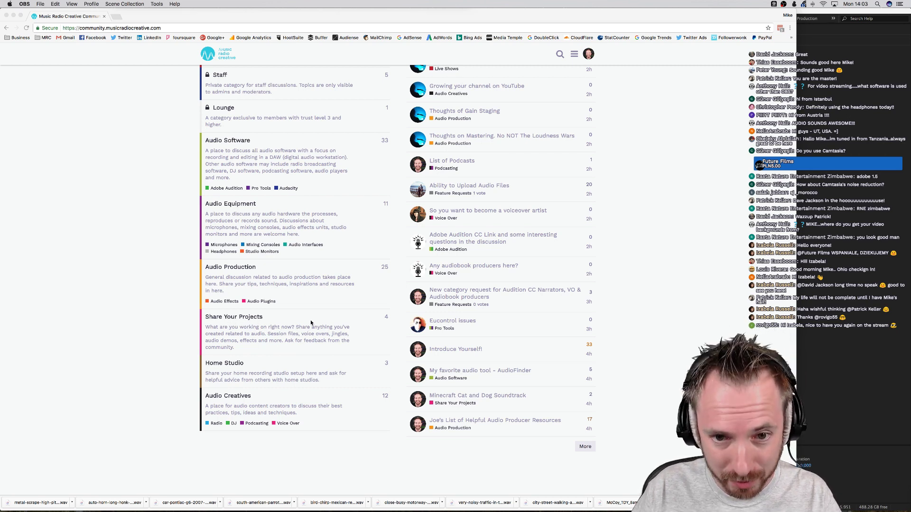
pyautogui.scroll(5, 311, 322)
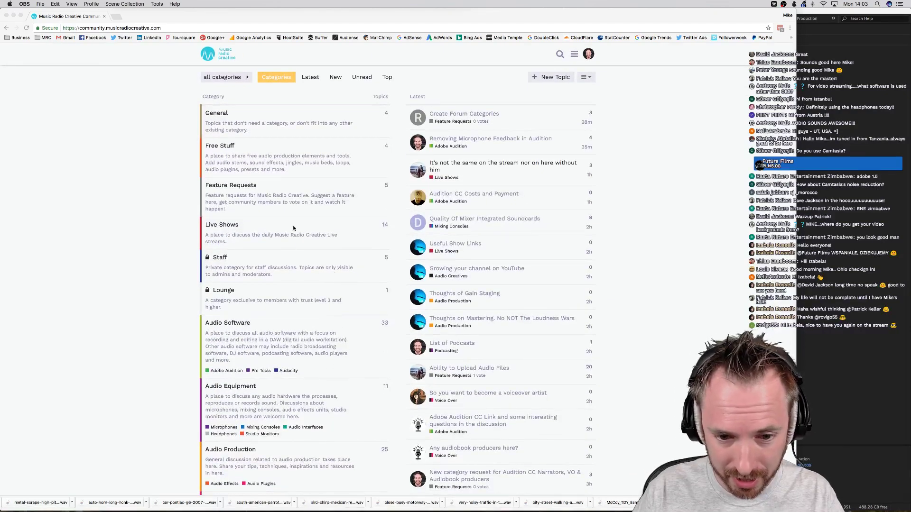
pyautogui.scroll(-6, 364, 261)
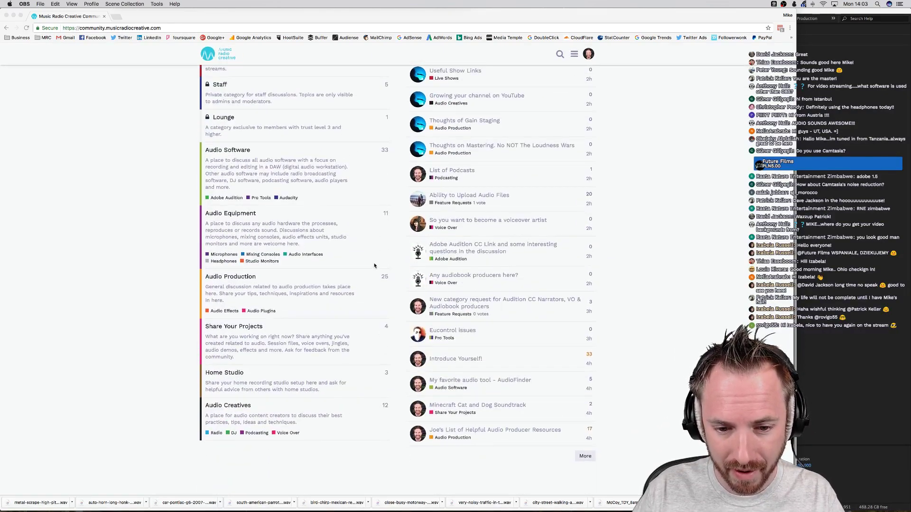
pyautogui.scroll(5, 374, 265)
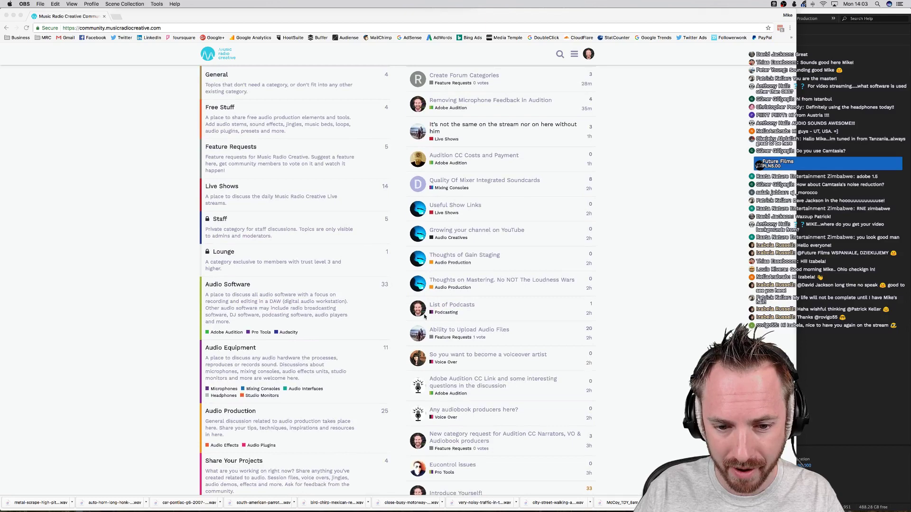
pyautogui.click(450, 334)
pyautogui.click(459, 331)
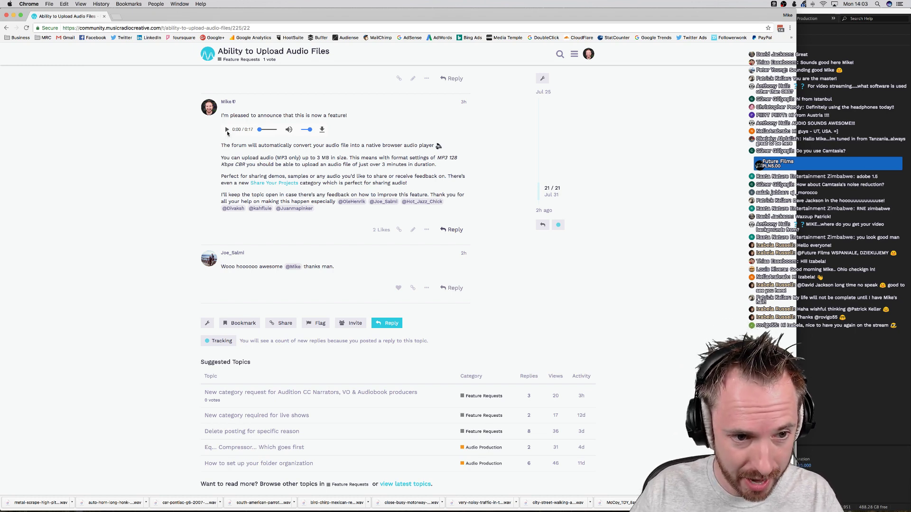
pyautogui.click(227, 129)
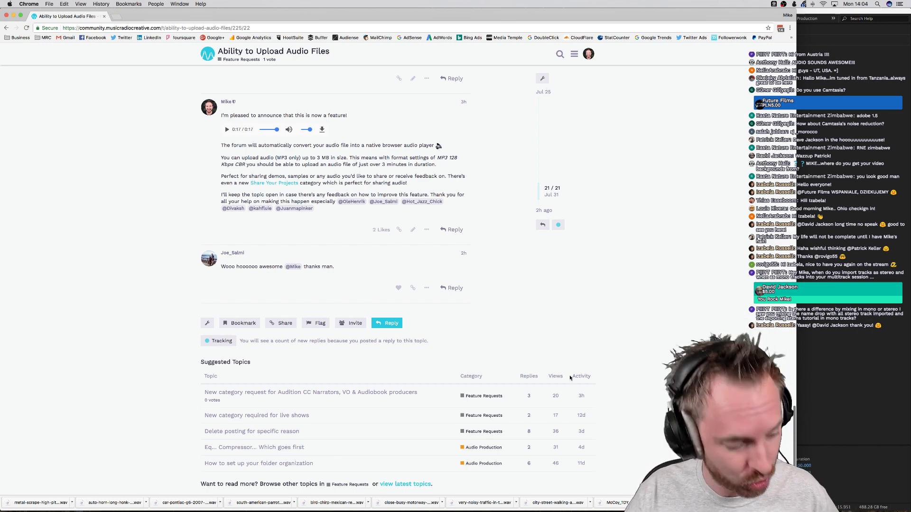
# Switch to Adobe Audition and play the beginning of the stringy horror story music file.
pyautogui.press('super+Tab')
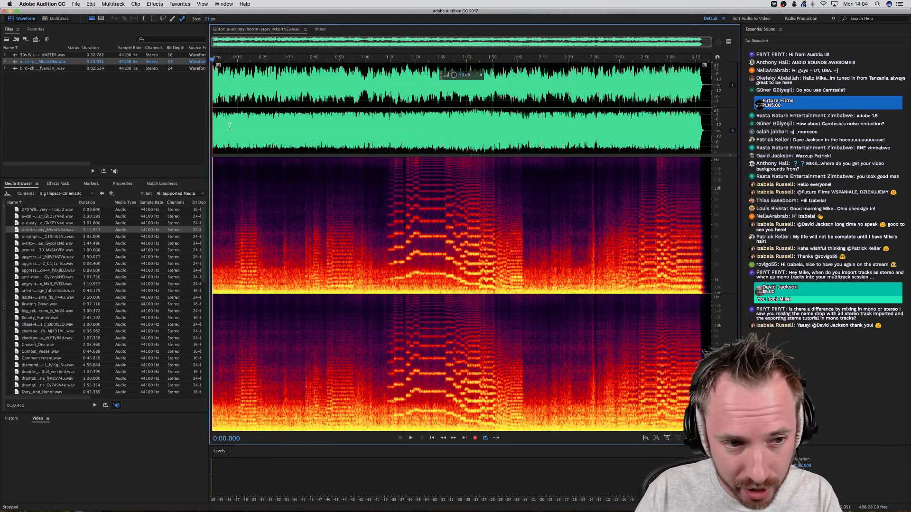
pyautogui.press('space')
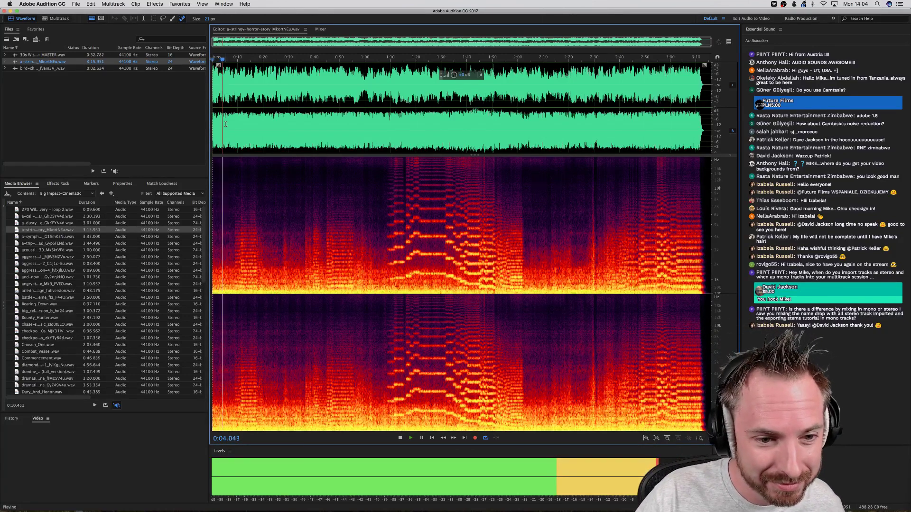
# Open the Mexican red parrot bird chirp file, play it, and copy its entire waveform.
pyautogui.doubleClick(34, 69)
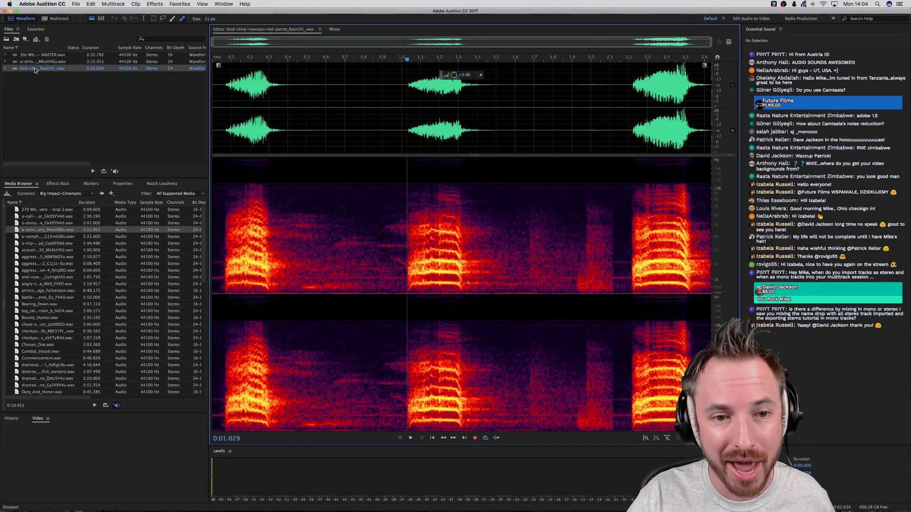
pyautogui.press('space')
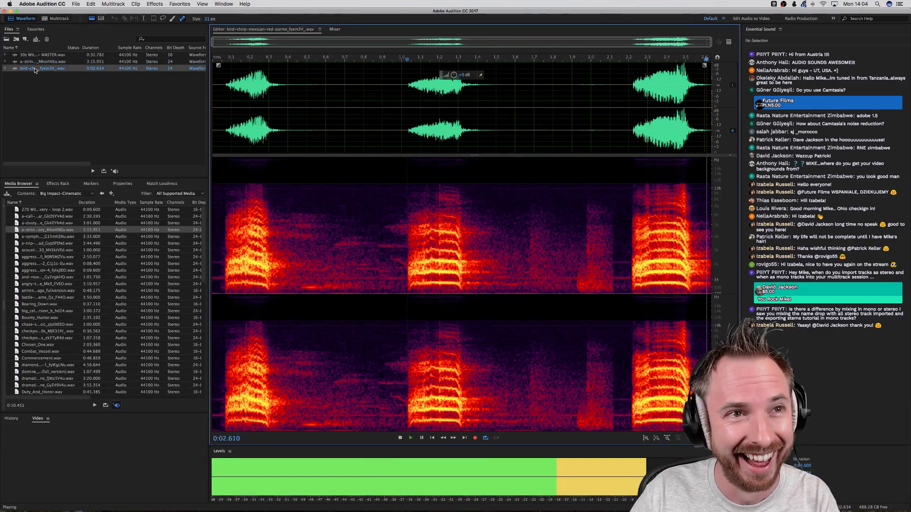
pyautogui.press('super+a')
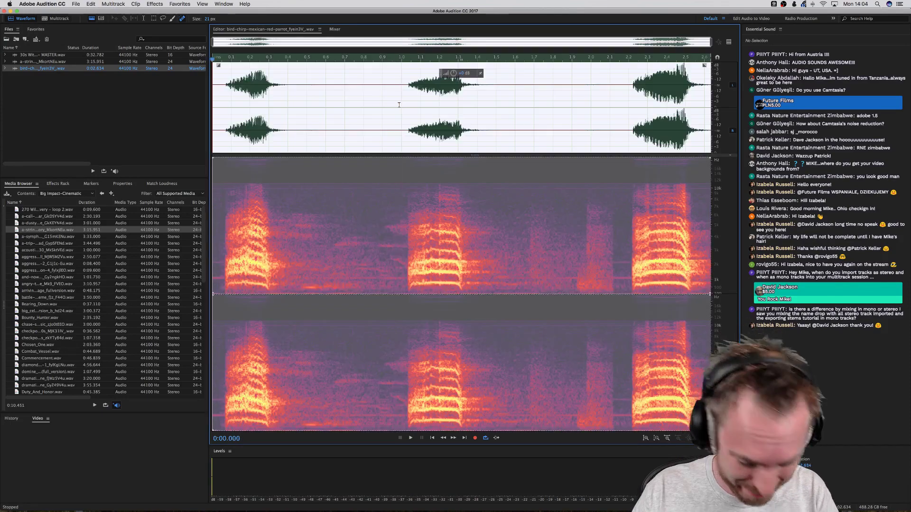
pyautogui.press('super+c')
# Open the stringy horror story file and lower the amplitude of its entire waveform.
pyautogui.click(43, 61)
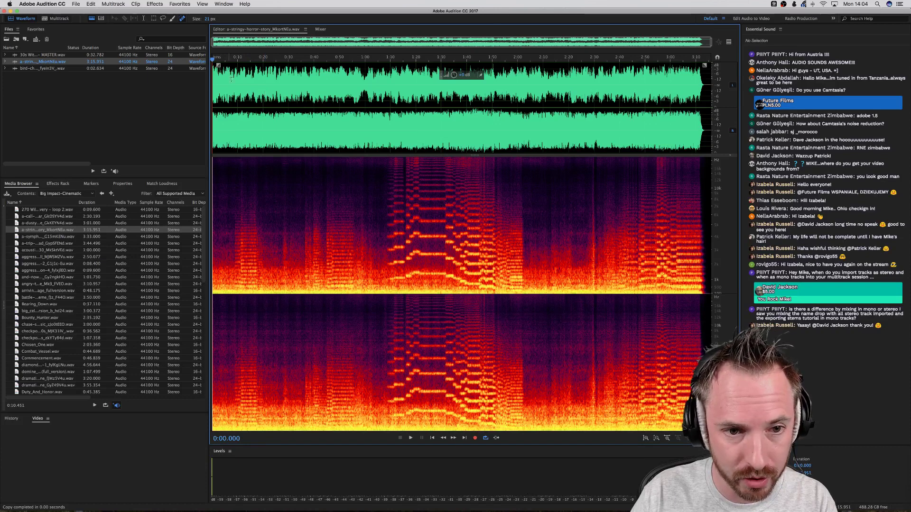
pyautogui.moveTo(454, 75); pyautogui.dragTo(454, 79)
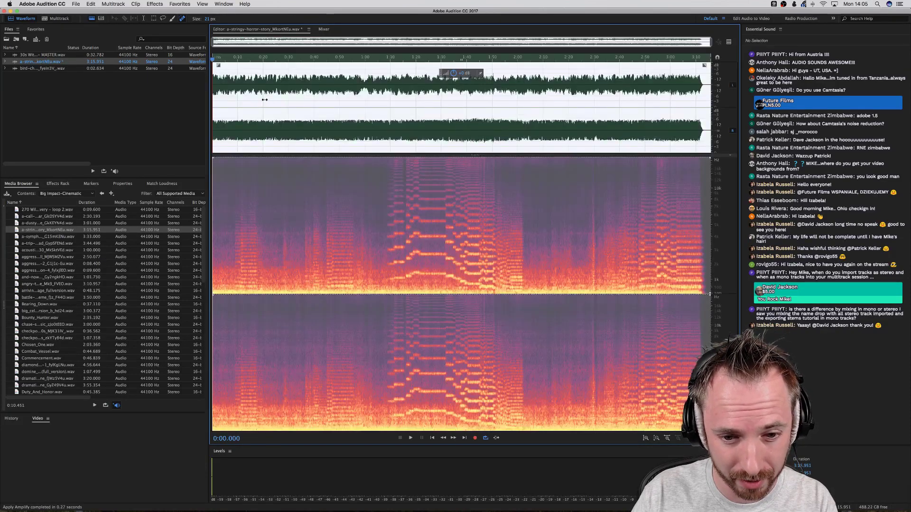
pyautogui.click(376, 127)
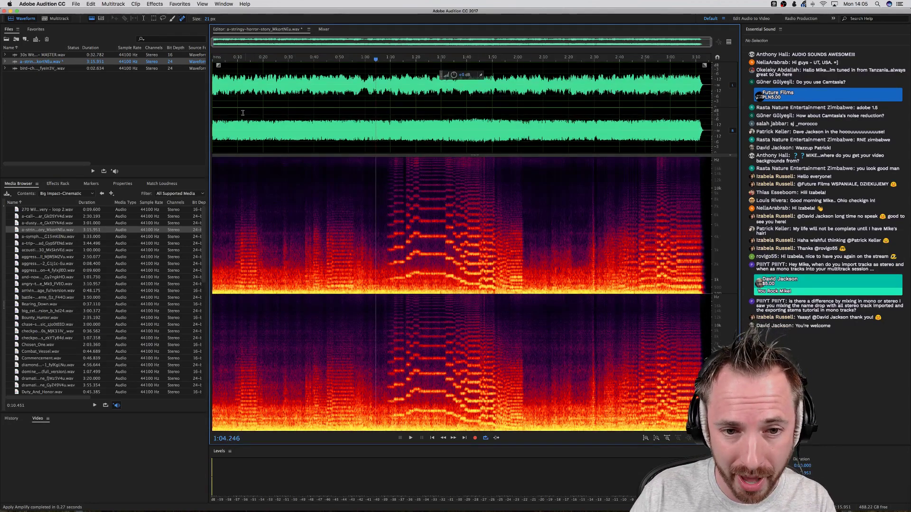
# Hide the spectral frequency display and show it again.
pyautogui.click(93, 19)
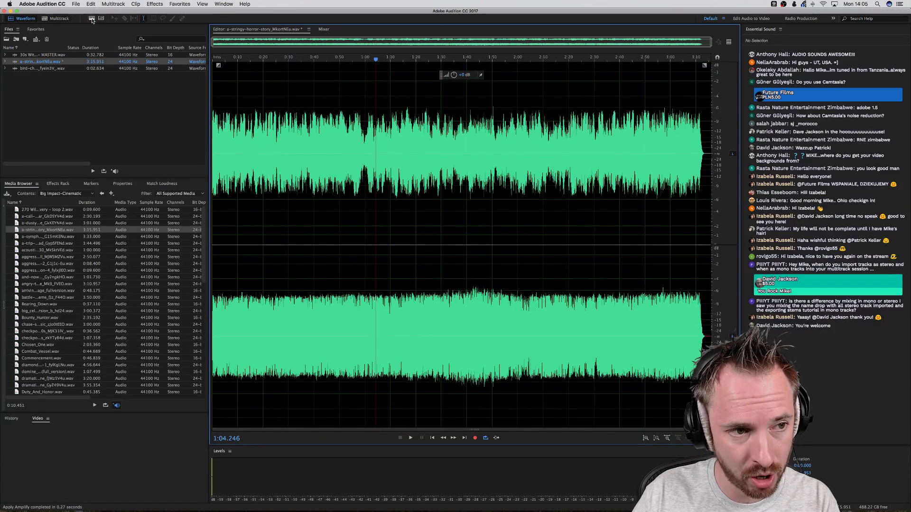
pyautogui.click(92, 19)
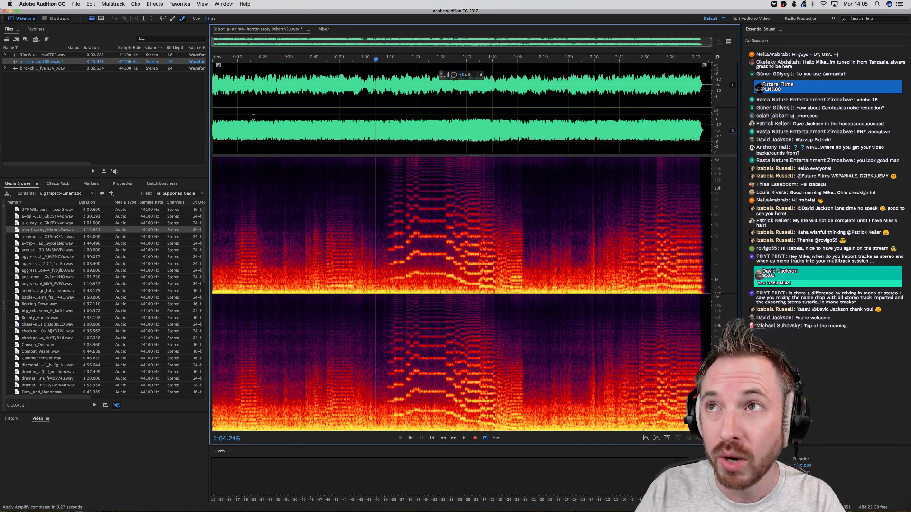
# Mix-paste the copied chirps at the start of the horror music as Overlap (Mix), with copied and existing audio at 107%.
pyautogui.click(212, 118)
pyautogui.rightClick(211, 121)
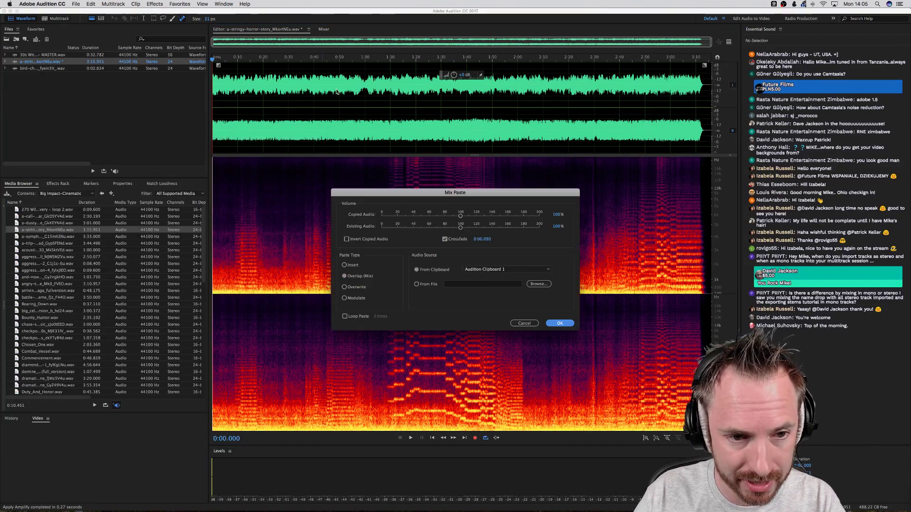
pyautogui.moveTo(460, 228)
pyautogui.mouseDown()
pyautogui.moveTo(466, 216)
pyautogui.moveTo(467, 230)
pyautogui.mouseUp()
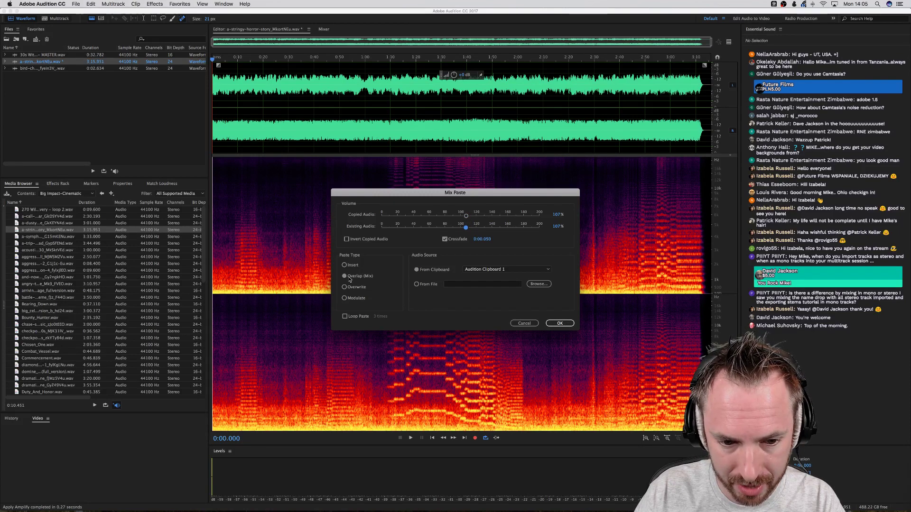
pyautogui.click(560, 323)
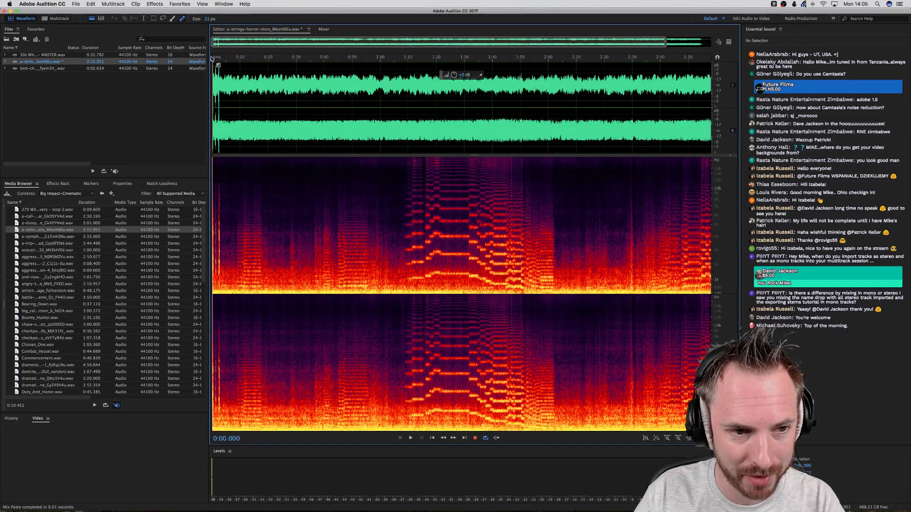
# Examine the mixed chirps at the start of the horror music up close and play that passage.
pyautogui.scroll(5, 212, 57)
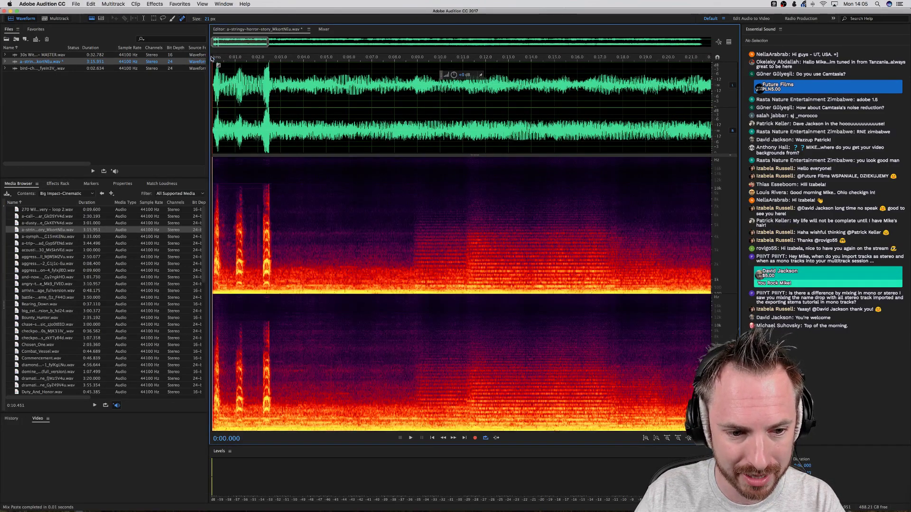
pyautogui.scroll(3, 212, 58)
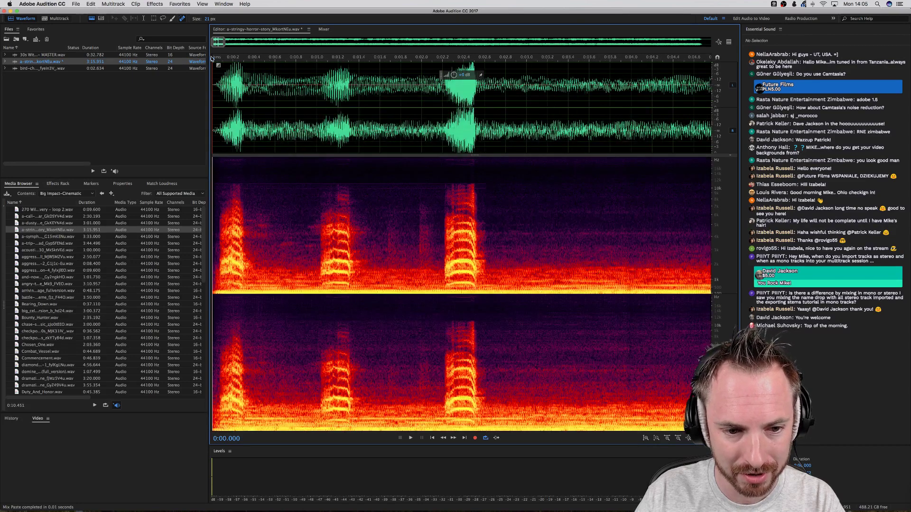
pyautogui.scroll(-2, 212, 58)
pyautogui.press('space')
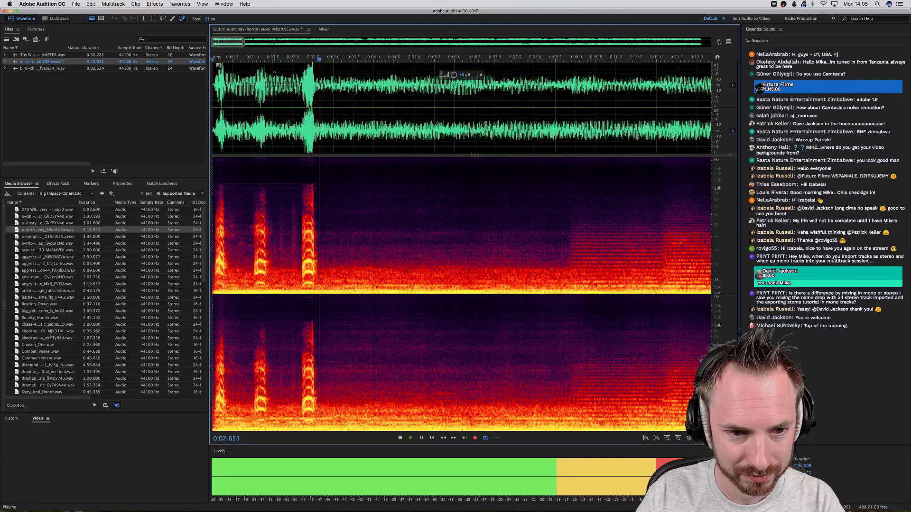
pyautogui.press('space')
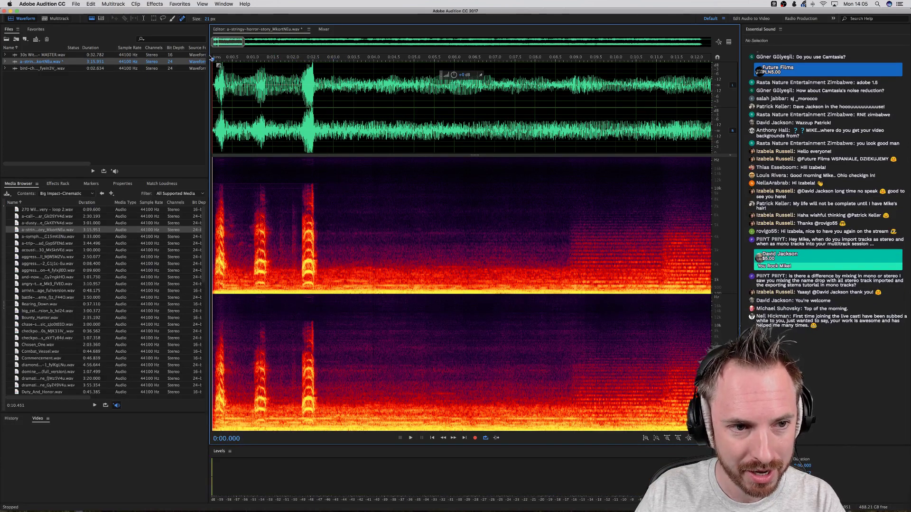
# Choose the Spot Healing Brush for the pasted chirps and set its brush size to 20 px.
pyautogui.scroll(4, 212, 57)
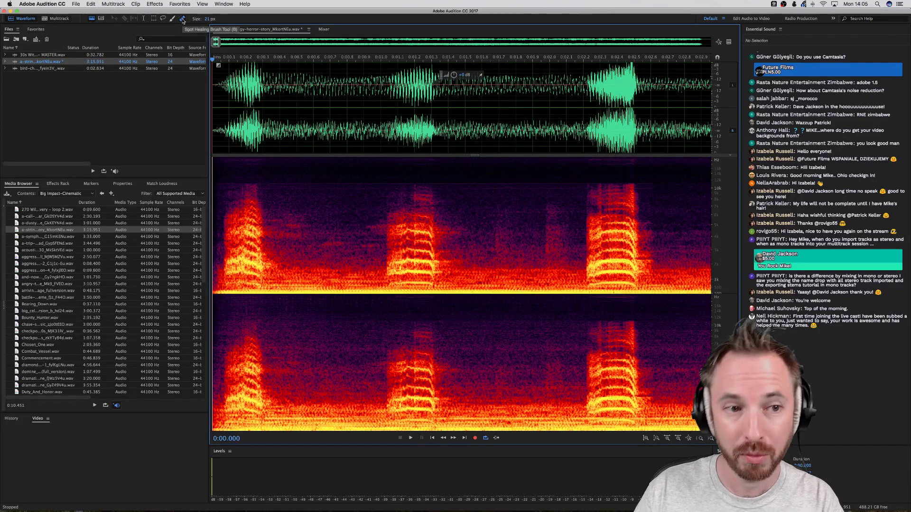
pyautogui.click(182, 19)
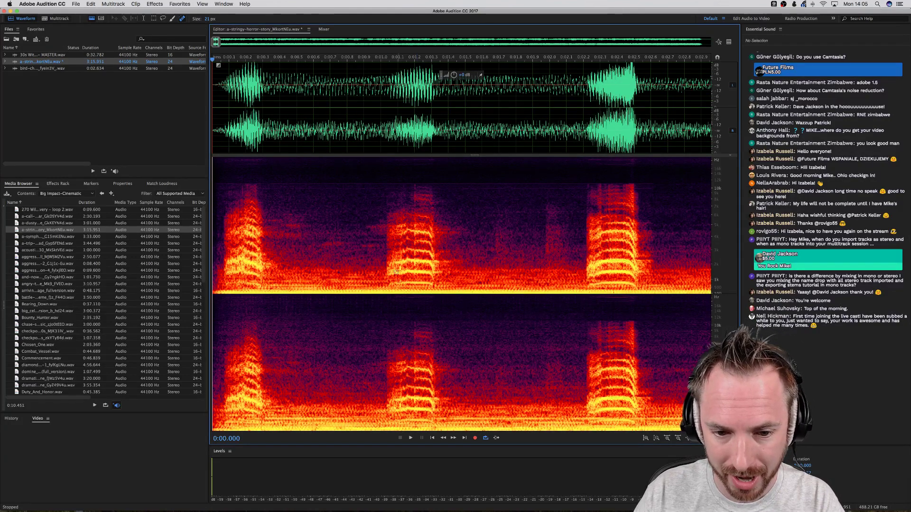
pyautogui.hscroll(5, 604, 274)
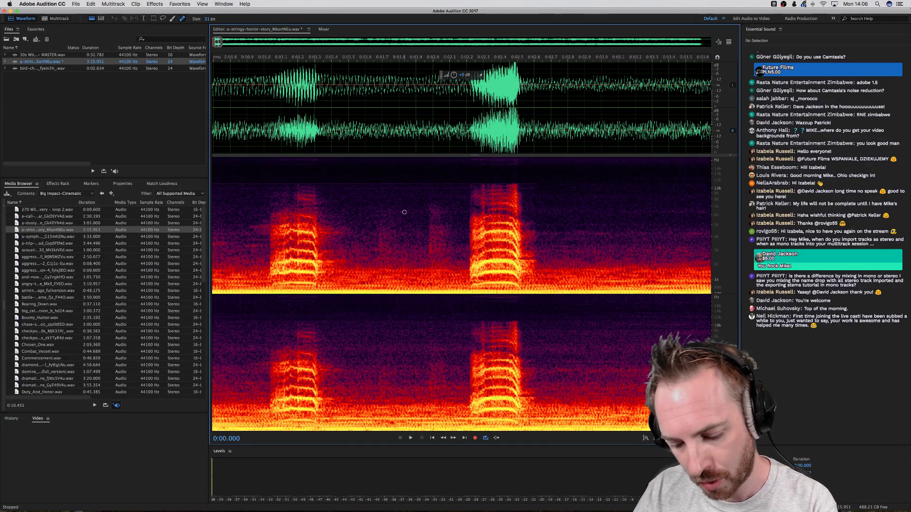
pyautogui.press('[')
pyautogui.press('[')
pyautogui.press('[')
pyautogui.press('[')
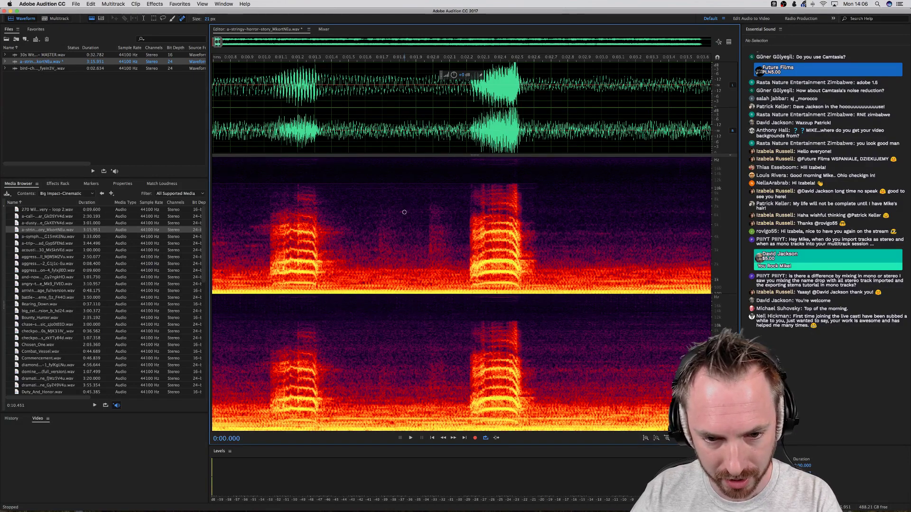
pyautogui.press(']')
pyautogui.press(']')
pyautogui.press(']')
pyautogui.press(']')
pyautogui.press(']')
pyautogui.press(']')
pyautogui.press(']')
pyautogui.press(']')
pyautogui.press(']')
pyautogui.press(']')
pyautogui.press(']')
pyautogui.press(']')
pyautogui.press(']')
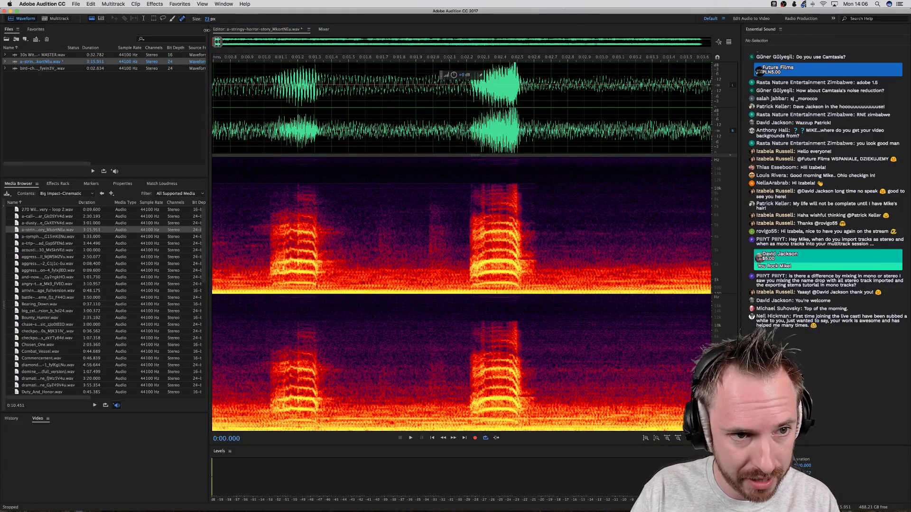
pyautogui.moveTo(206, 35); pyautogui.dragTo(206, 40)
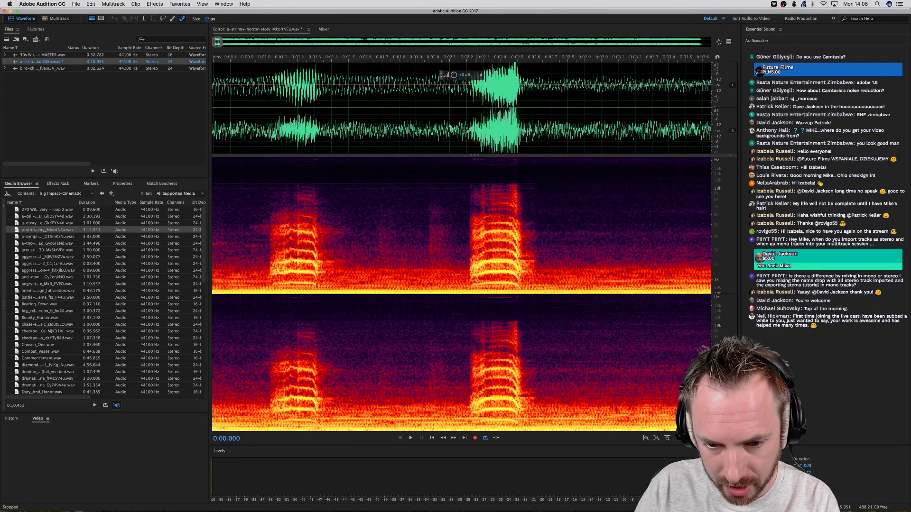
pyautogui.press(']')
pyautogui.press(']')
# Paint over the harmonic bands of the third chirp, around 0:02.2 to 0:02.5, in the spectrogram with the Spot Healing Brush.
pyautogui.moveTo(472, 286); pyautogui.dragTo(521, 285)
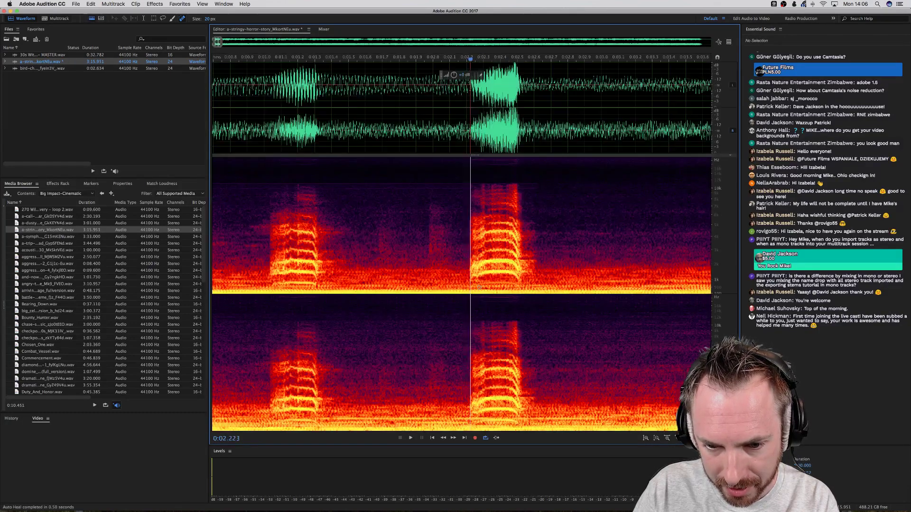
pyautogui.moveTo(473, 275); pyautogui.dragTo(519, 279)
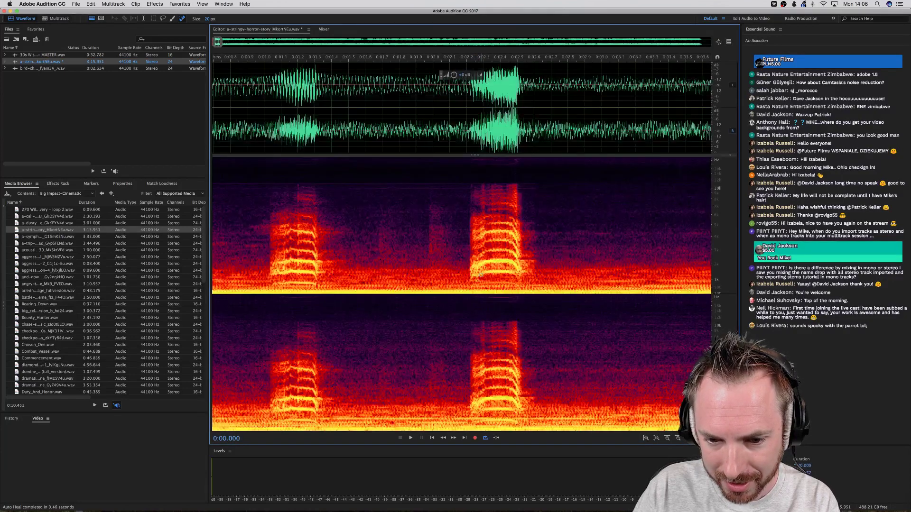
pyautogui.moveTo(480, 274)
pyautogui.mouseDown()
pyautogui.moveTo(518, 274)
pyautogui.moveTo(489, 275)
pyautogui.moveTo(521, 265)
pyautogui.moveTo(473, 267)
pyautogui.moveTo(503, 263)
pyautogui.moveTo(498, 252)
pyautogui.moveTo(516, 259)
pyautogui.mouseUp()
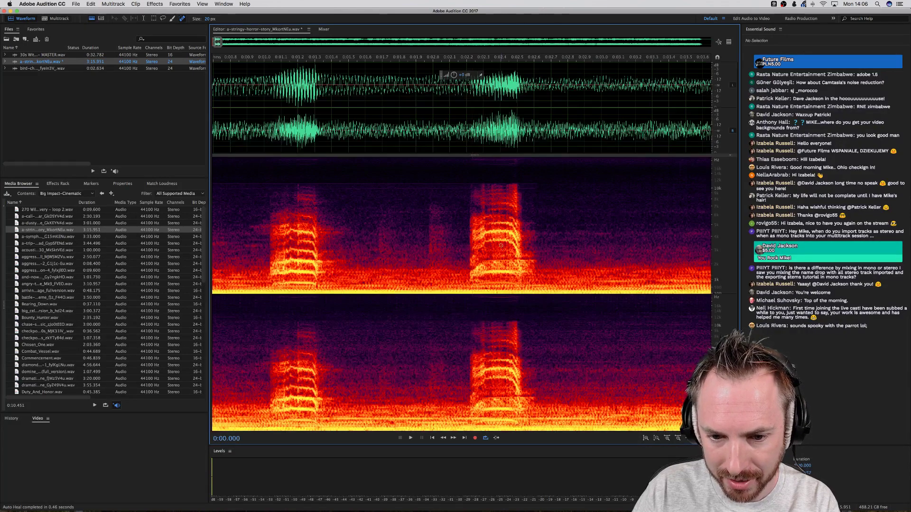
pyautogui.moveTo(479, 247)
pyautogui.mouseDown()
pyautogui.moveTo(502, 241)
pyautogui.moveTo(517, 251)
pyautogui.mouseUp()
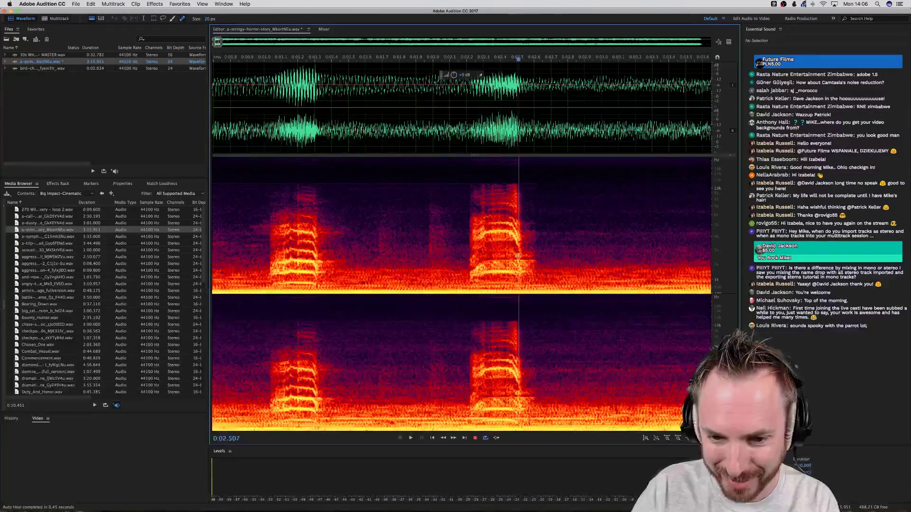
pyautogui.moveTo(517, 255)
pyautogui.mouseDown()
pyautogui.moveTo(492, 230)
pyautogui.moveTo(507, 231)
pyautogui.moveTo(516, 243)
pyautogui.moveTo(495, 231)
pyautogui.moveTo(478, 239)
pyautogui.moveTo(502, 223)
pyautogui.moveTo(517, 231)
pyautogui.moveTo(521, 239)
pyautogui.moveTo(488, 226)
pyautogui.moveTo(476, 265)
pyautogui.moveTo(517, 274)
pyautogui.mouseUp()
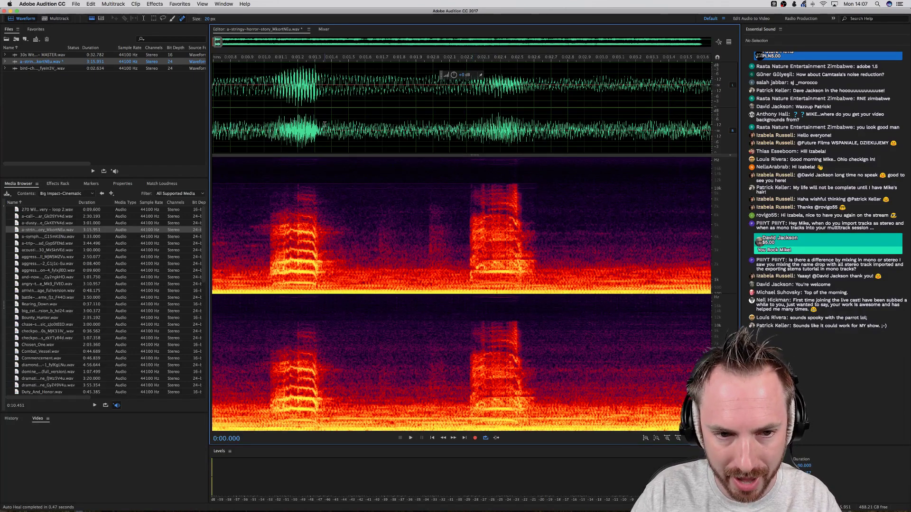
# Paint over the low harmonic band of the third chirp, around 0:02.1 to 0:02.5, playing the passage before and after healing.
pyautogui.click(324, 124)
pyautogui.press('space')
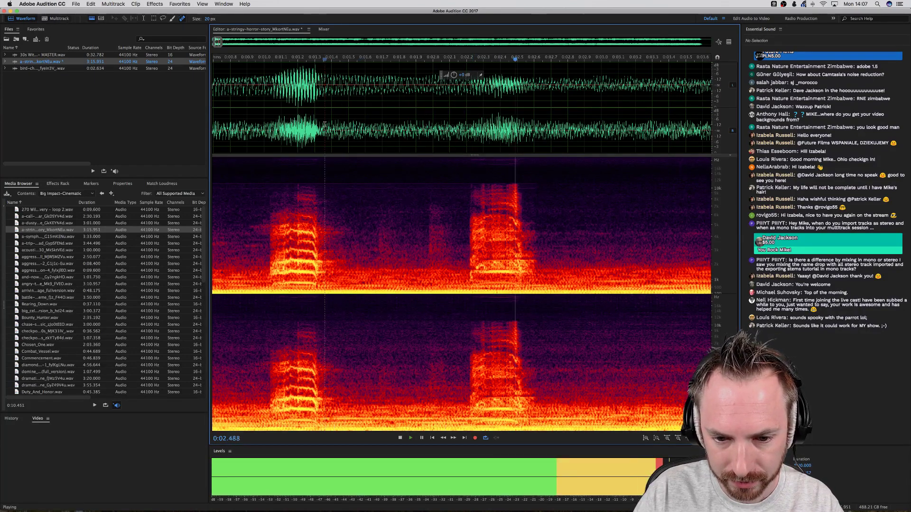
pyautogui.press('space')
pyautogui.moveTo(484, 271)
pyautogui.mouseDown()
pyautogui.moveTo(522, 273)
pyautogui.moveTo(469, 265)
pyautogui.mouseUp()
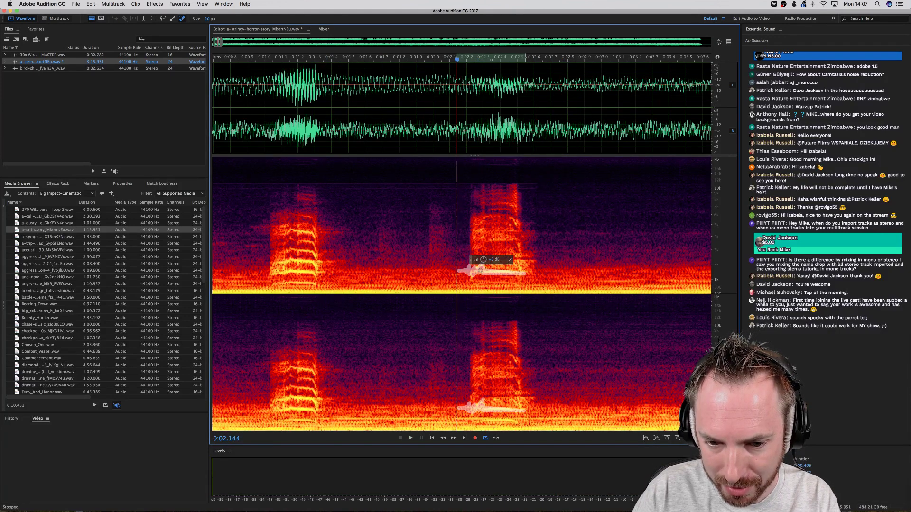
pyautogui.moveTo(524, 270); pyautogui.dragTo(521, 270)
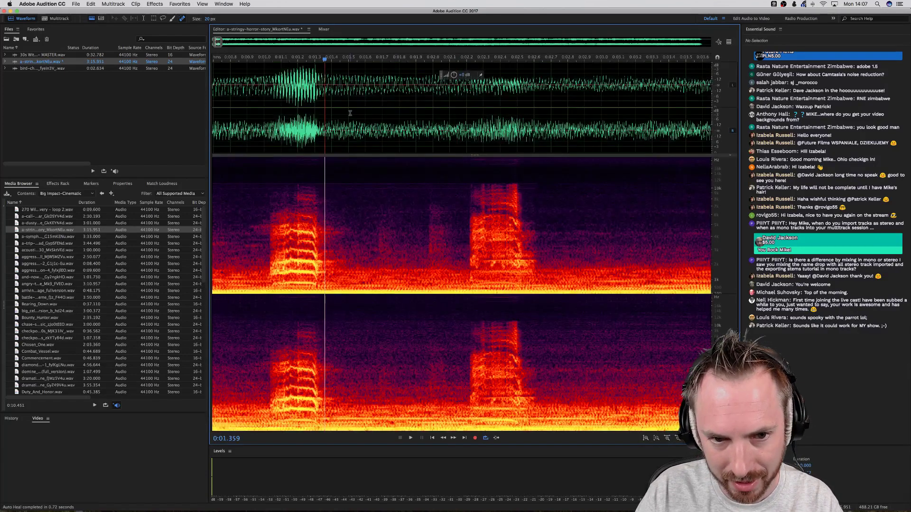
pyautogui.press('space')
pyautogui.press('space')
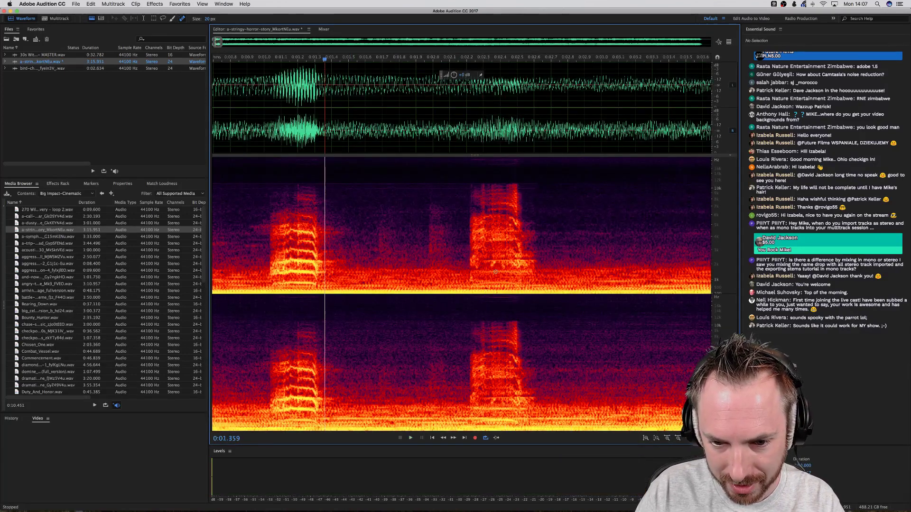
# Paint over the middle and upper harmonic bands of the third chirp with the 20 px Spot Healing Brush.
pyautogui.moveTo(480, 262); pyautogui.dragTo(524, 262)
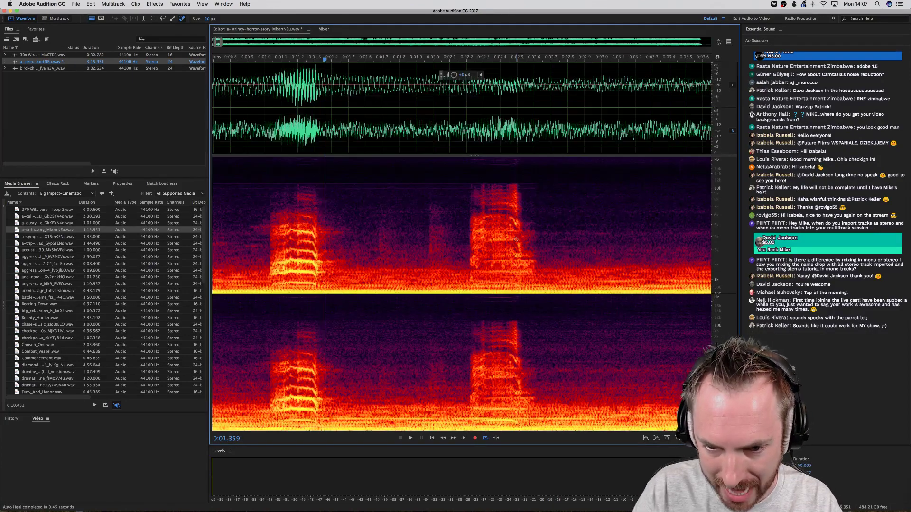
pyautogui.moveTo(508, 233)
pyautogui.mouseDown()
pyautogui.moveTo(518, 249)
pyautogui.moveTo(488, 236)
pyautogui.mouseUp()
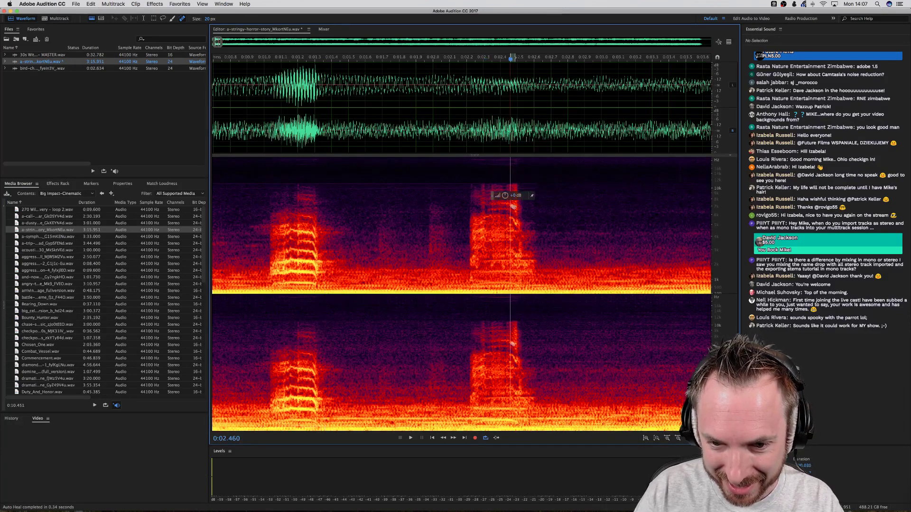
pyautogui.moveTo(517, 206); pyautogui.dragTo(469, 204)
# Play the music from before the second chirp and from just before the third chirp to compare the untouched and healed sounds.
pyautogui.click(367, 117)
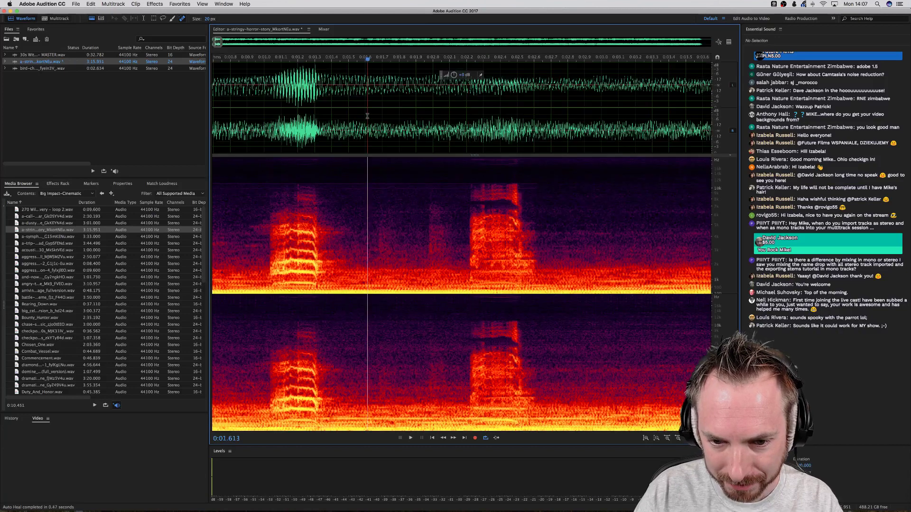
pyautogui.press('space')
pyautogui.press('space')
pyautogui.press('space')
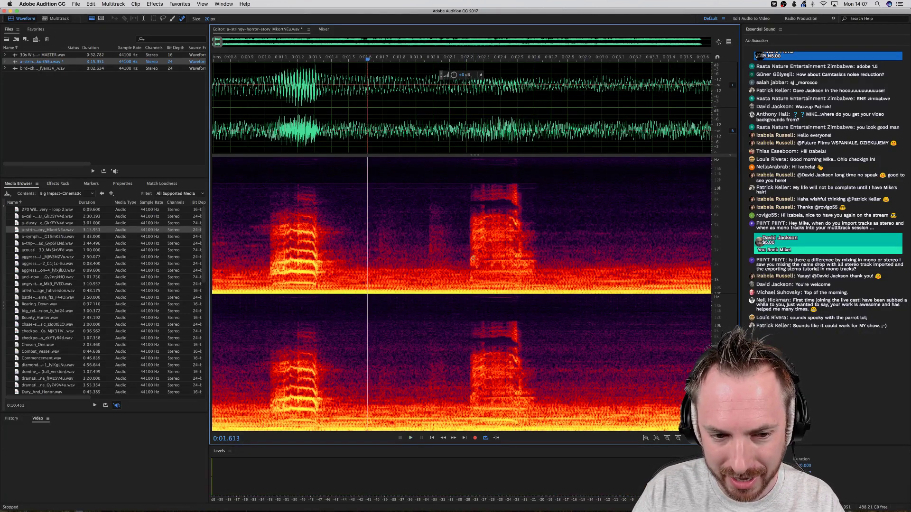
pyautogui.click(257, 130)
pyautogui.press('space')
pyautogui.press('space')
pyautogui.click(457, 136)
pyautogui.press('space')
pyautogui.press('space')
# Enlarge the Spot Healing Brush to 51 px and paint over the body and upper bands of the third chirp.
pyautogui.moveTo(472, 269)
pyautogui.mouseDown()
pyautogui.moveTo(532, 275)
pyautogui.moveTo(491, 256)
pyautogui.moveTo(519, 245)
pyautogui.moveTo(483, 240)
pyautogui.mouseUp()
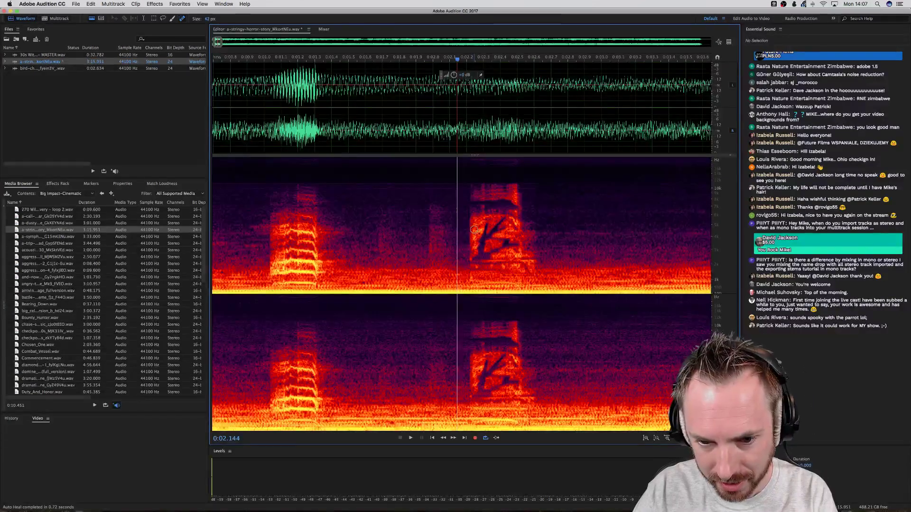
pyautogui.moveTo(474, 230)
pyautogui.mouseDown()
pyautogui.moveTo(471, 268)
pyautogui.moveTo(492, 223)
pyautogui.moveTo(517, 236)
pyautogui.moveTo(486, 258)
pyautogui.moveTo(506, 269)
pyautogui.moveTo(457, 249)
pyautogui.moveTo(517, 235)
pyautogui.moveTo(481, 223)
pyautogui.moveTo(520, 209)
pyautogui.moveTo(461, 195)
pyautogui.moveTo(511, 191)
pyautogui.mouseUp()
pyautogui.press(']')
pyautogui.press(']')
pyautogui.press(']')
pyautogui.press(']')
pyautogui.press(']')
pyautogui.press(']')
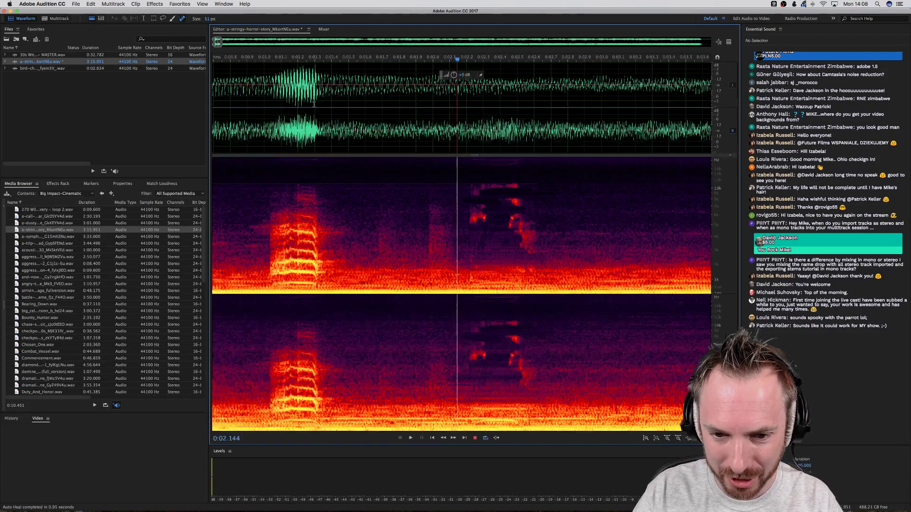
# Play the passage from about 0:01.5 and paint over the leftover bright patches of the third chirp between 0:02.2 and 0:02.5.
pyautogui.click(343, 97)
pyautogui.press('space')
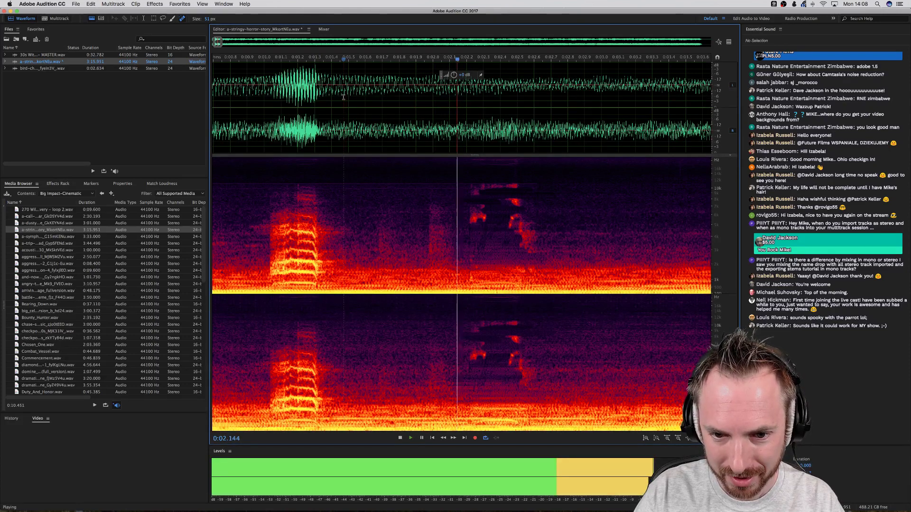
pyautogui.press('space')
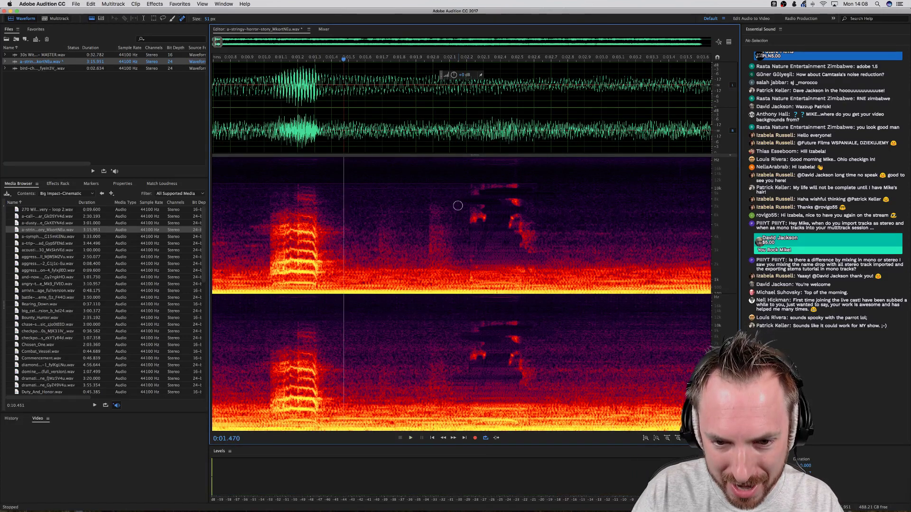
pyautogui.moveTo(471, 223)
pyautogui.mouseDown()
pyautogui.moveTo(472, 199)
pyautogui.moveTo(472, 216)
pyautogui.moveTo(471, 202)
pyautogui.moveTo(503, 168)
pyautogui.moveTo(521, 226)
pyautogui.mouseUp()
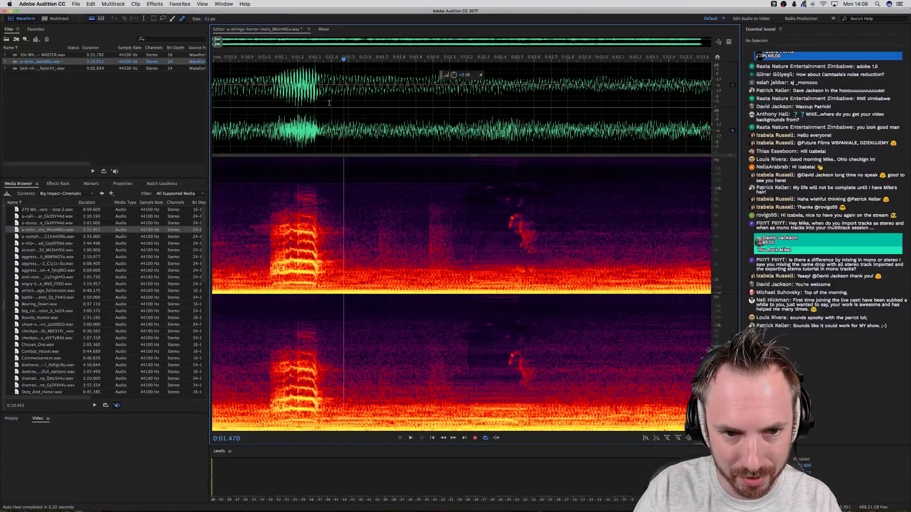
# Play the passage from just after the second chirp and from before it to check the healed third chirp.
pyautogui.click(327, 109)
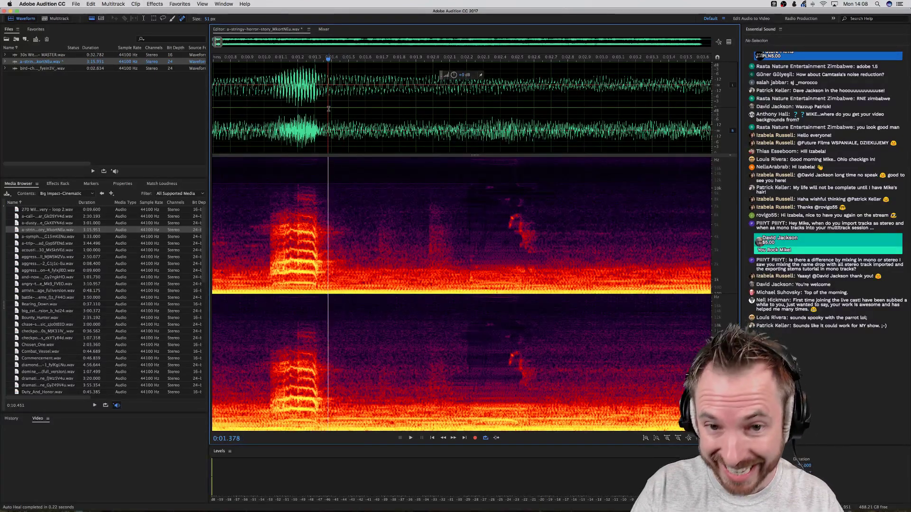
pyautogui.press('space')
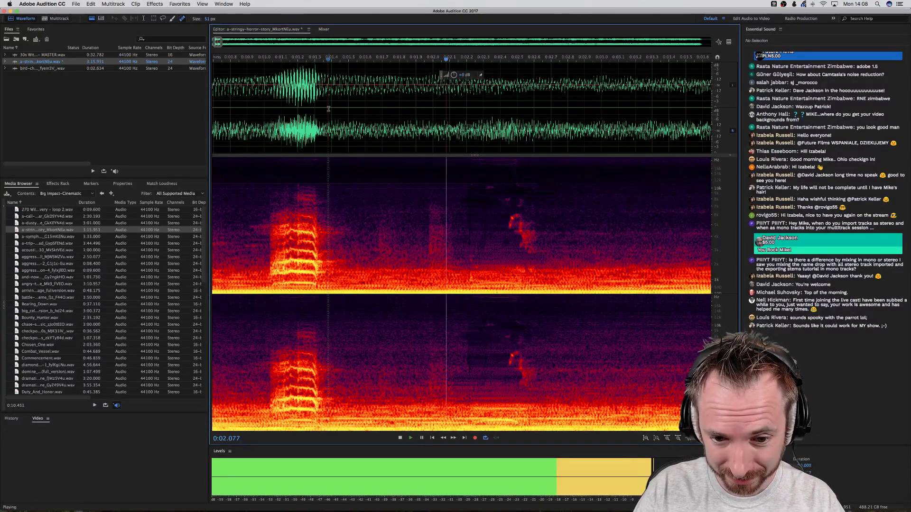
pyautogui.press('space')
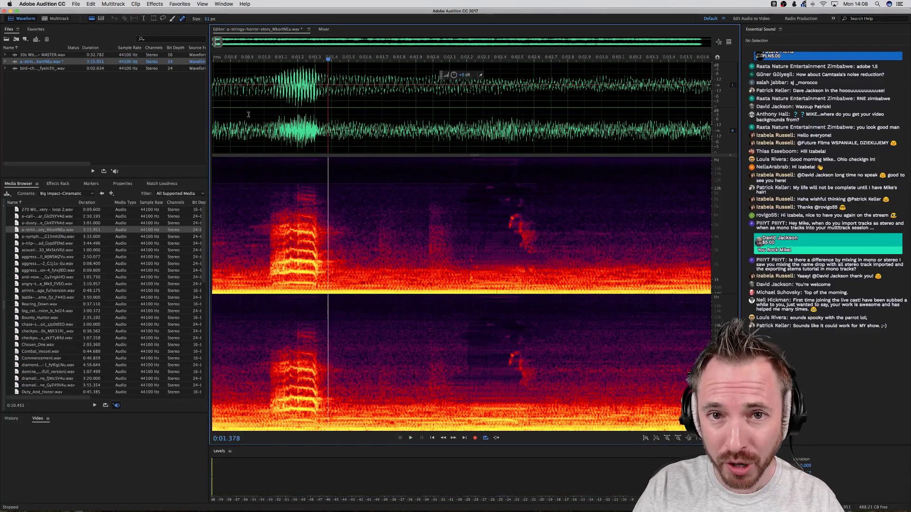
pyautogui.click(248, 115)
pyautogui.click(240, 112)
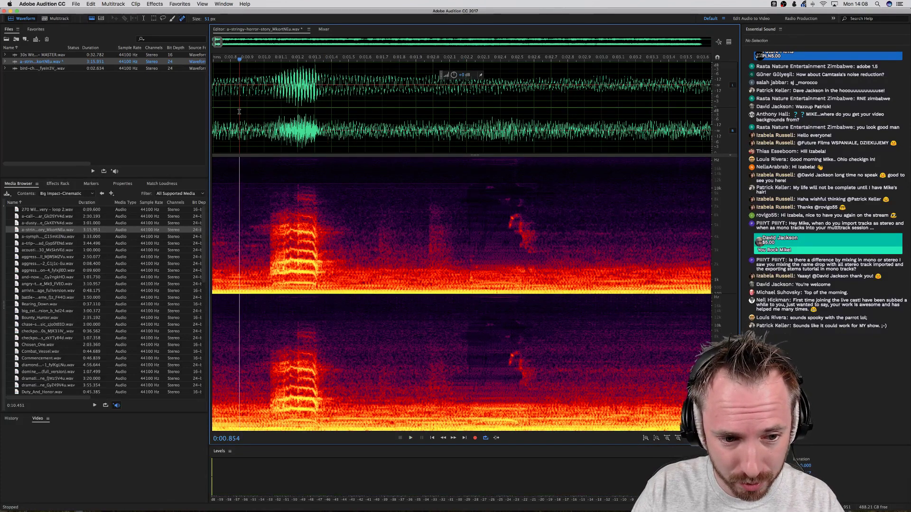
pyautogui.press('space')
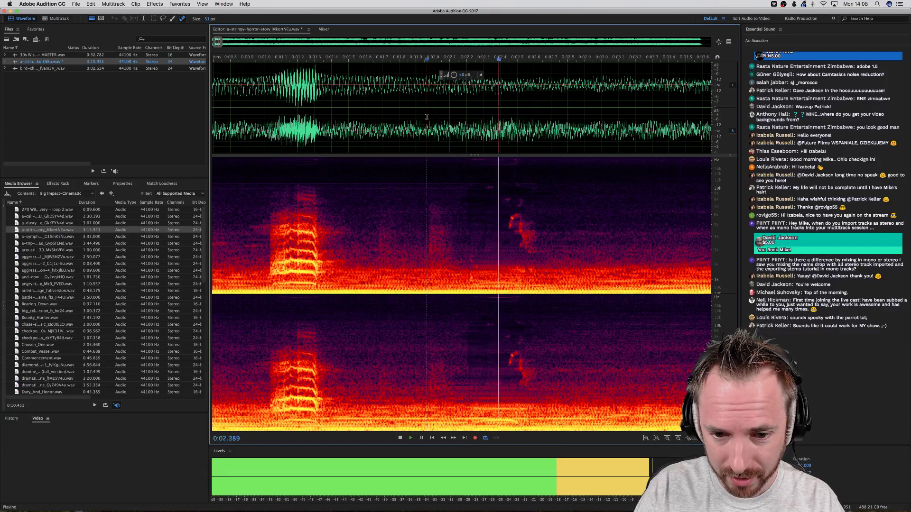
pyautogui.press('space')
# Paint over the remaining patch near 0:02.5 and the lowest band of the third chirp, and play from about 0:00.8.
pyautogui.moveTo(515, 216)
pyautogui.mouseDown()
pyautogui.moveTo(529, 239)
pyautogui.moveTo(520, 217)
pyautogui.moveTo(501, 221)
pyautogui.mouseUp()
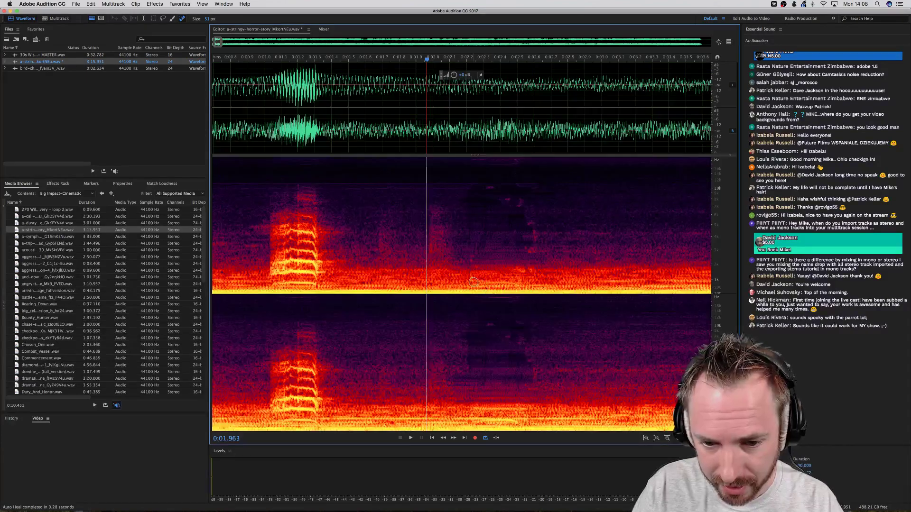
pyautogui.moveTo(473, 282); pyautogui.dragTo(524, 285)
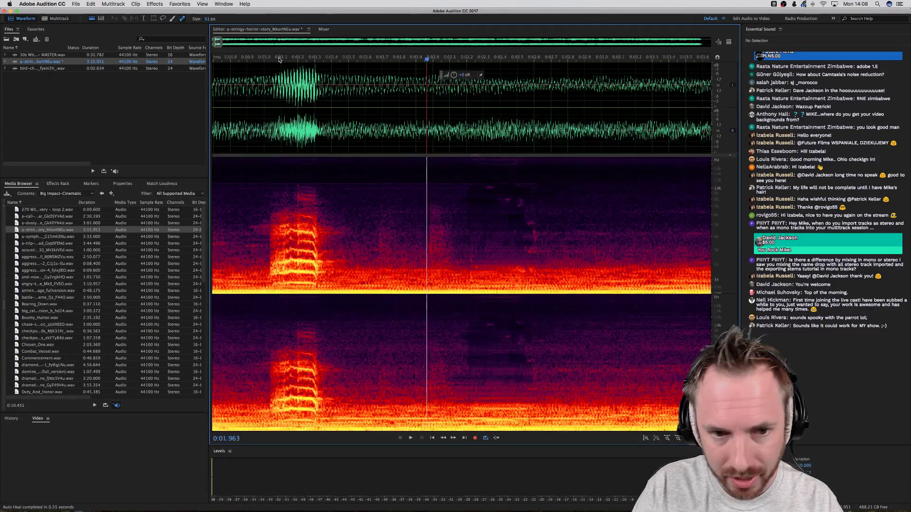
pyautogui.click(226, 90)
pyautogui.press('space')
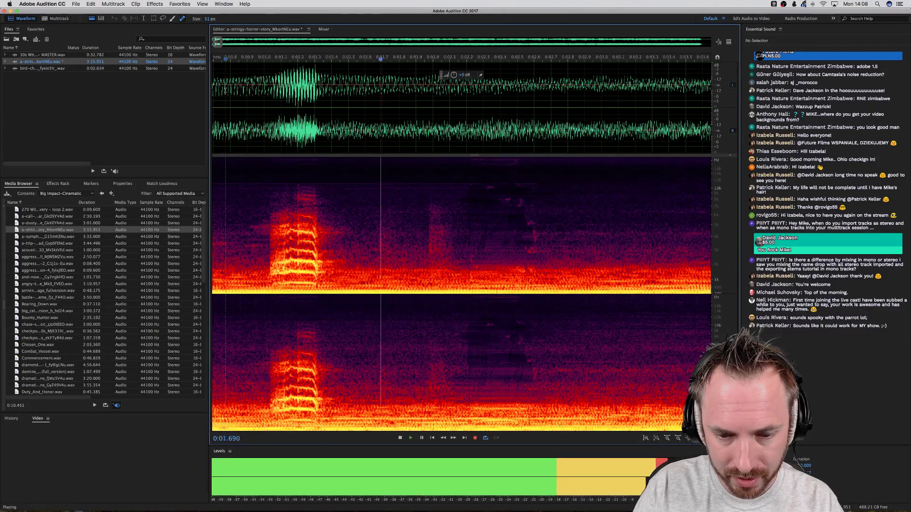
pyautogui.press('space')
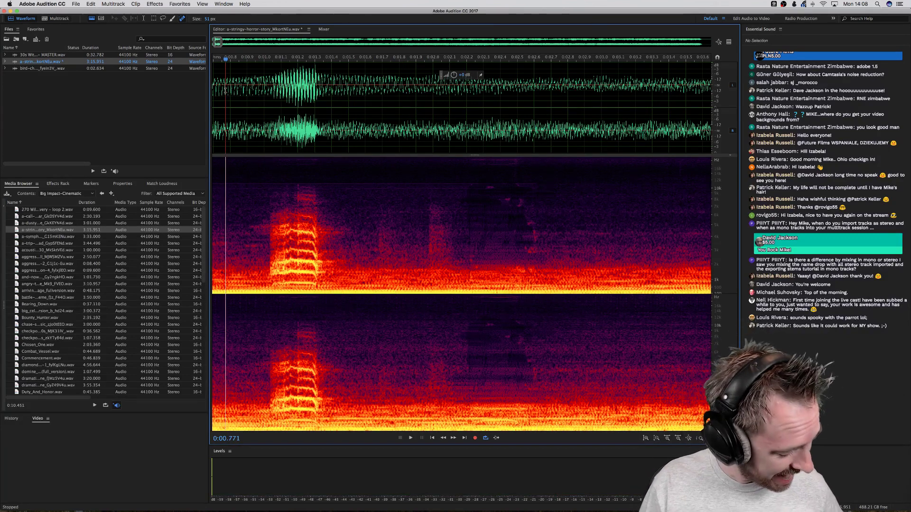
pyautogui.press('space')
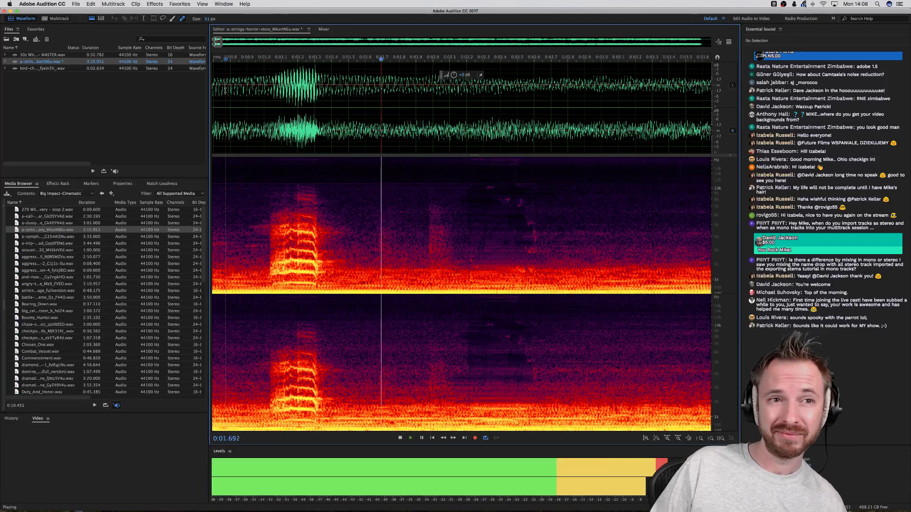
pyautogui.press('space')
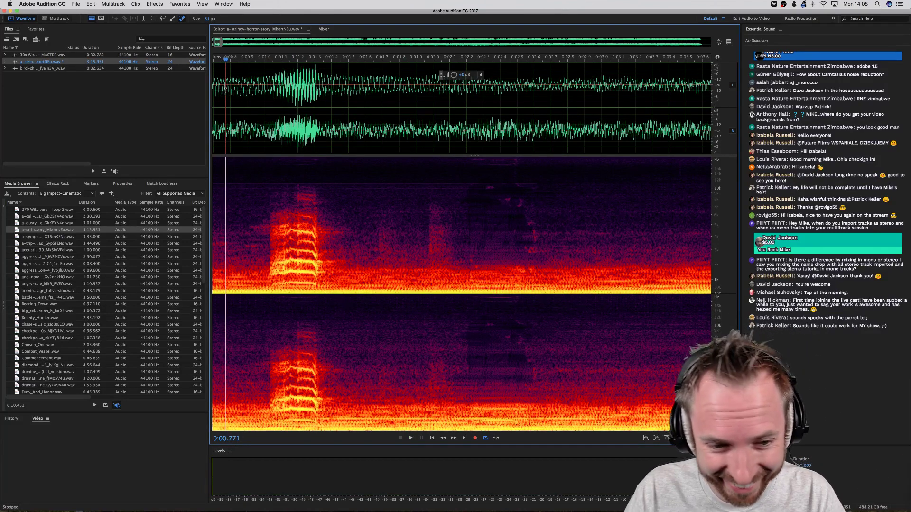
# Paint over the lowest, middle and upper harmonic bands of the second chirp, around 0:01.0 to 0:01.3, with the 51 px healing brush.
pyautogui.hscroll(-3, 267, 214)
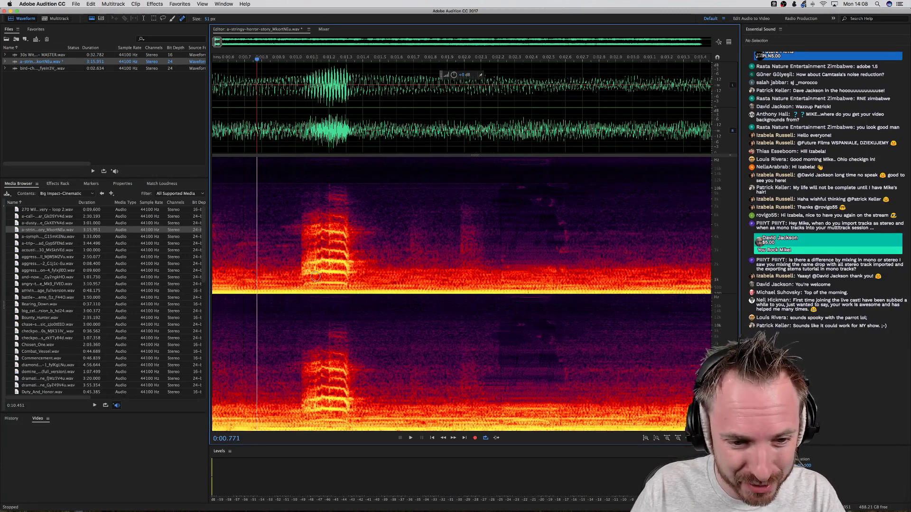
pyautogui.moveTo(303, 288)
pyautogui.mouseDown()
pyautogui.moveTo(347, 267)
pyautogui.moveTo(351, 284)
pyautogui.moveTo(306, 267)
pyautogui.moveTo(346, 263)
pyautogui.moveTo(307, 258)
pyautogui.moveTo(351, 250)
pyautogui.moveTo(309, 243)
pyautogui.moveTo(339, 233)
pyautogui.moveTo(304, 244)
pyautogui.moveTo(348, 242)
pyautogui.mouseUp()
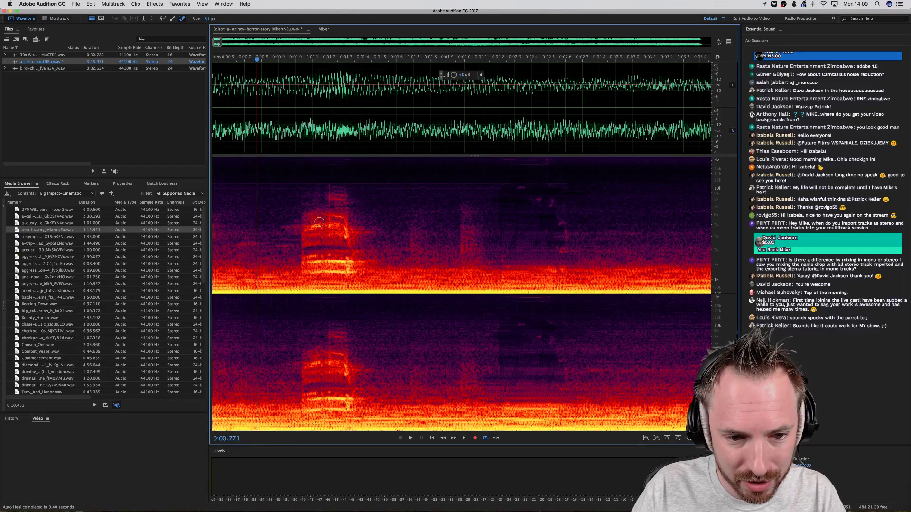
pyautogui.moveTo(307, 231); pyautogui.dragTo(351, 233)
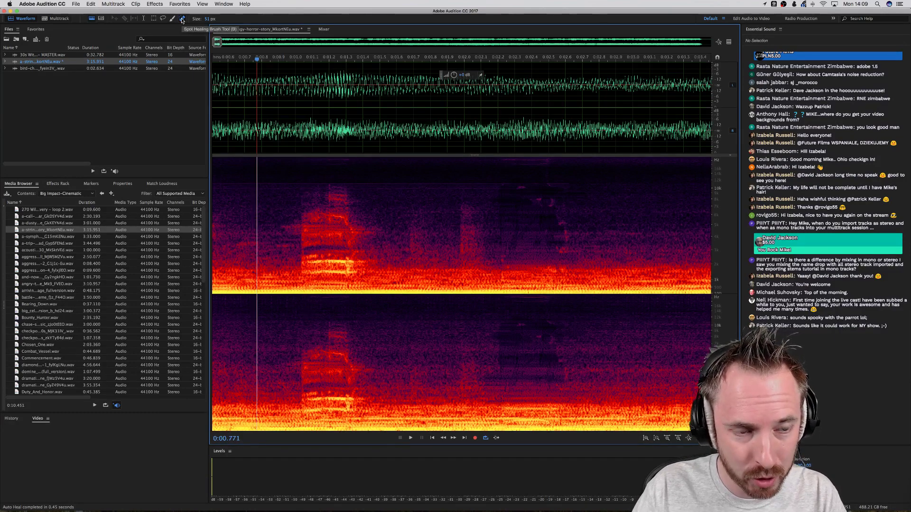
pyautogui.moveTo(316, 203)
pyautogui.mouseDown()
pyautogui.moveTo(335, 203)
pyautogui.moveTo(310, 204)
pyautogui.mouseUp()
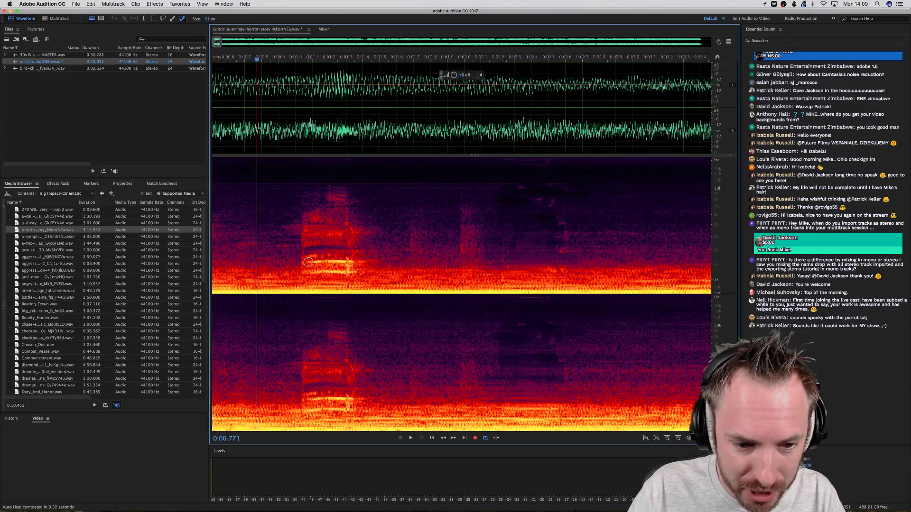
# Paint over the remaining low and middle bands of the second chirp, and play the healed passage from about 0:00.8.
pyautogui.moveTo(308, 262)
pyautogui.mouseDown()
pyautogui.moveTo(358, 262)
pyautogui.moveTo(315, 273)
pyautogui.moveTo(356, 273)
pyautogui.mouseUp()
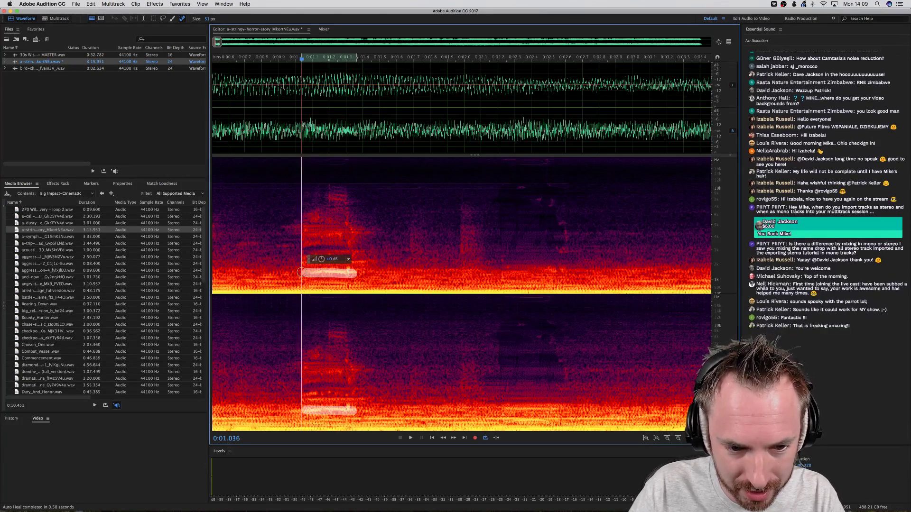
pyautogui.moveTo(333, 263); pyautogui.dragTo(350, 263)
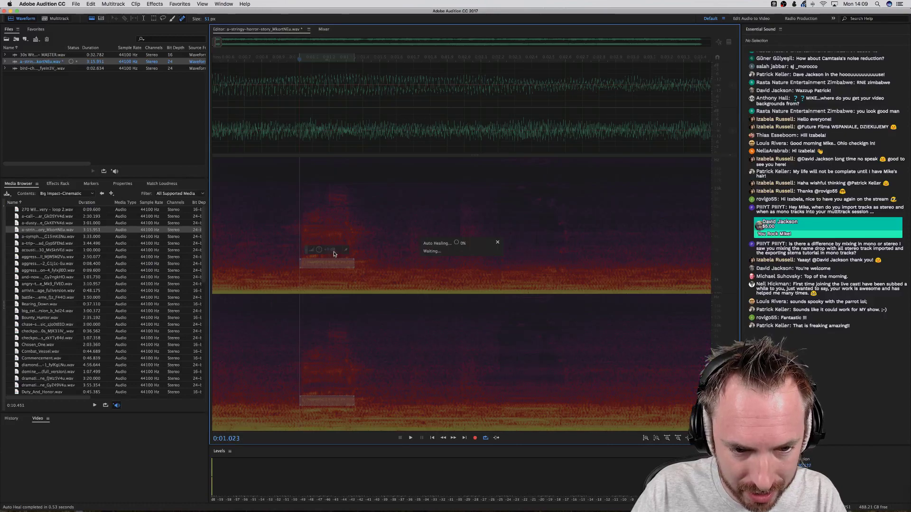
pyautogui.moveTo(305, 244); pyautogui.dragTo(353, 244)
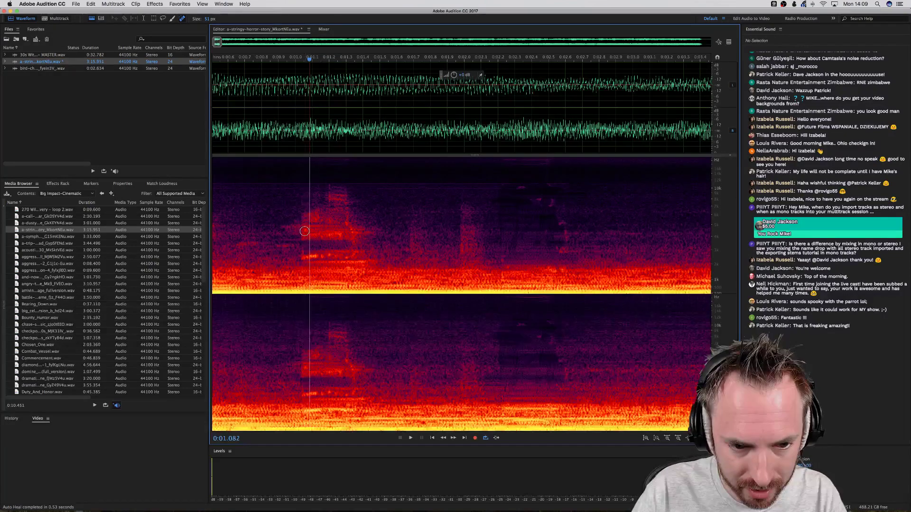
pyautogui.moveTo(302, 231)
pyautogui.mouseDown()
pyautogui.moveTo(358, 231)
pyautogui.moveTo(306, 237)
pyautogui.moveTo(356, 257)
pyautogui.moveTo(356, 266)
pyautogui.mouseUp()
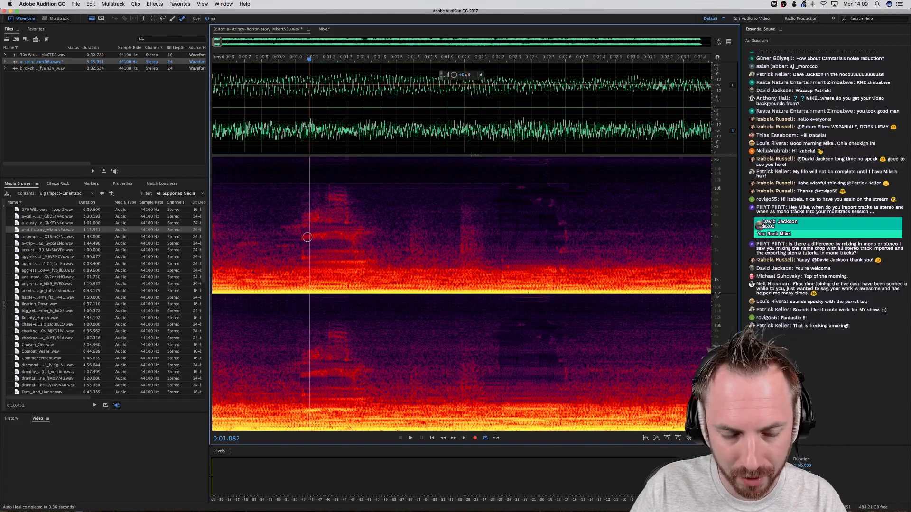
pyautogui.moveTo(306, 240); pyautogui.dragTo(356, 238)
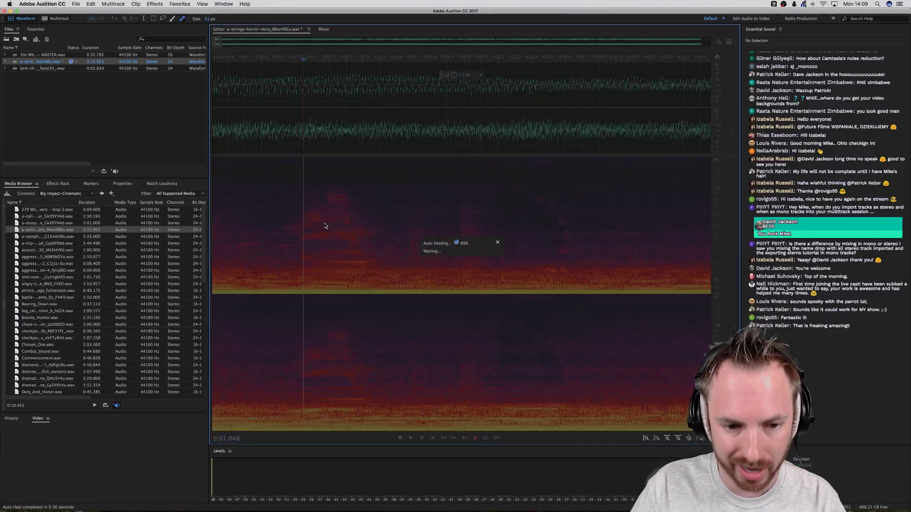
pyautogui.scroll(-2, 296, 63)
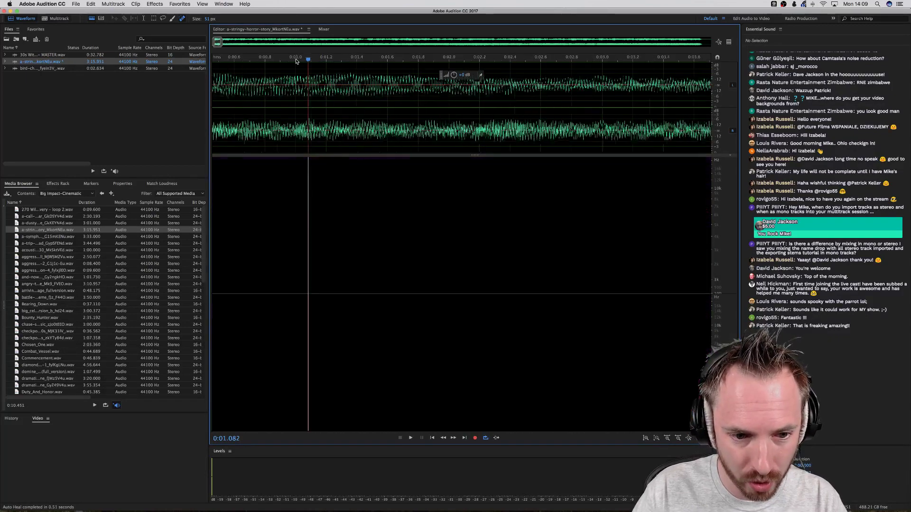
pyautogui.press('space')
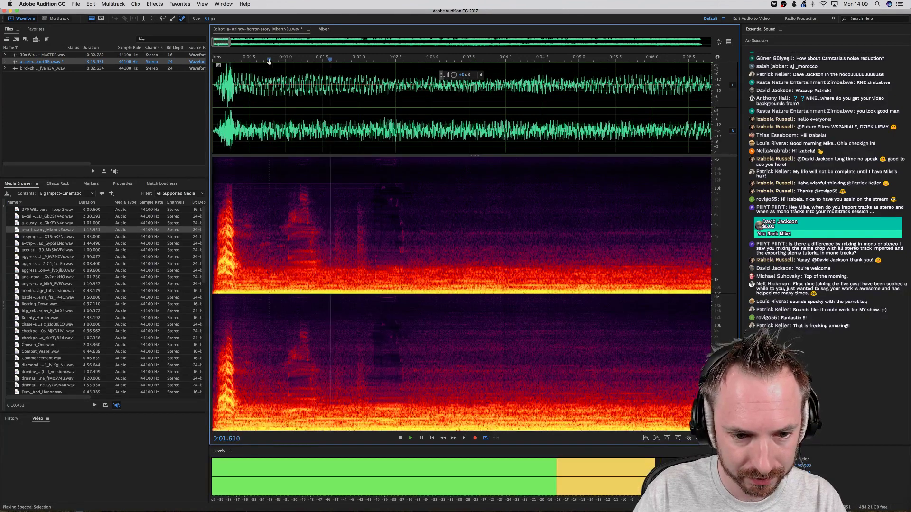
# Play the healed horror music from its very beginning, at about 0:00.05, to check all the repaired chirps together.
pyautogui.press('space')
pyautogui.click(215, 60)
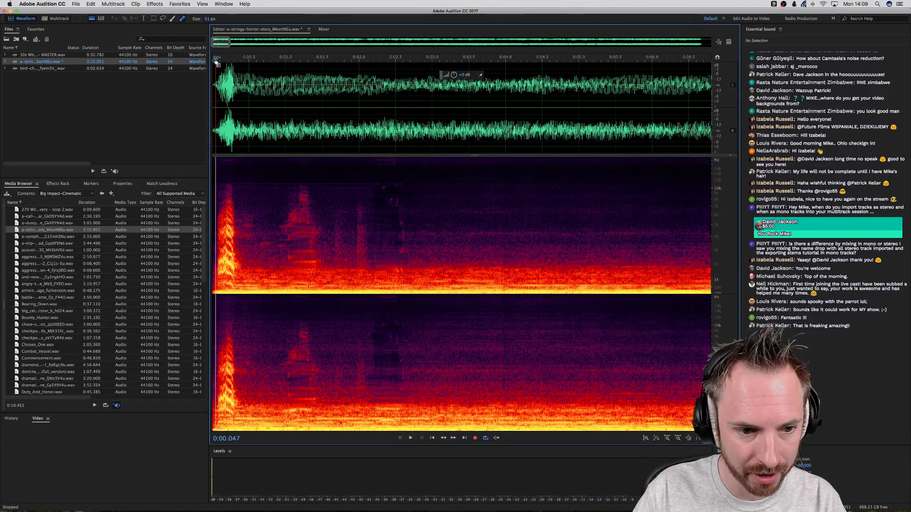
pyautogui.press('space')
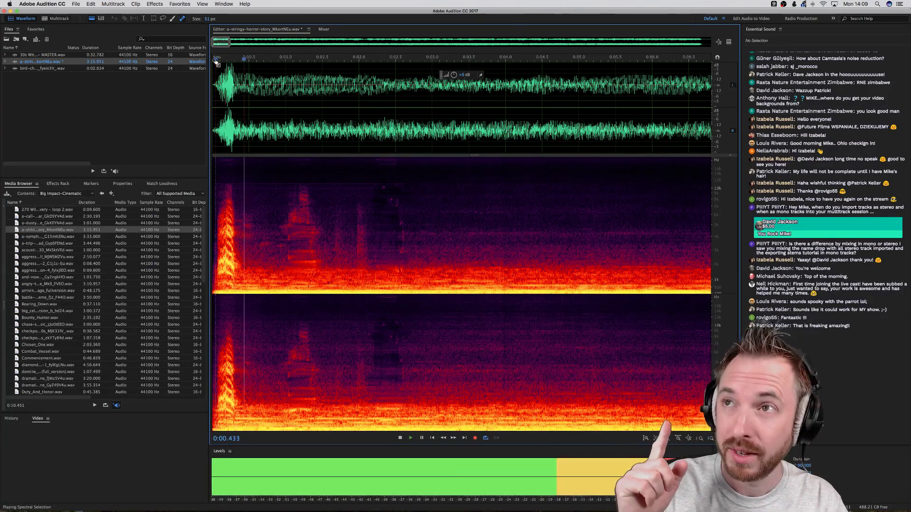
pyautogui.press('space')
pyautogui.press('space')
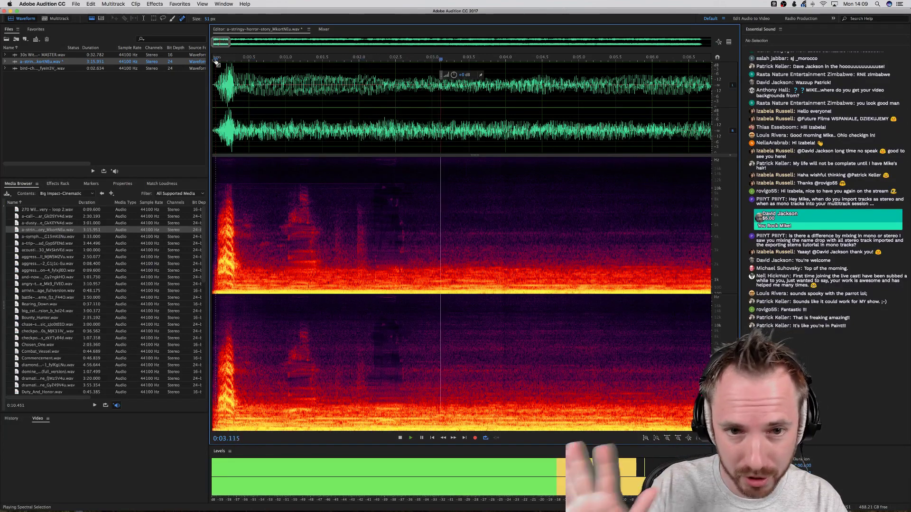
pyautogui.press('space')
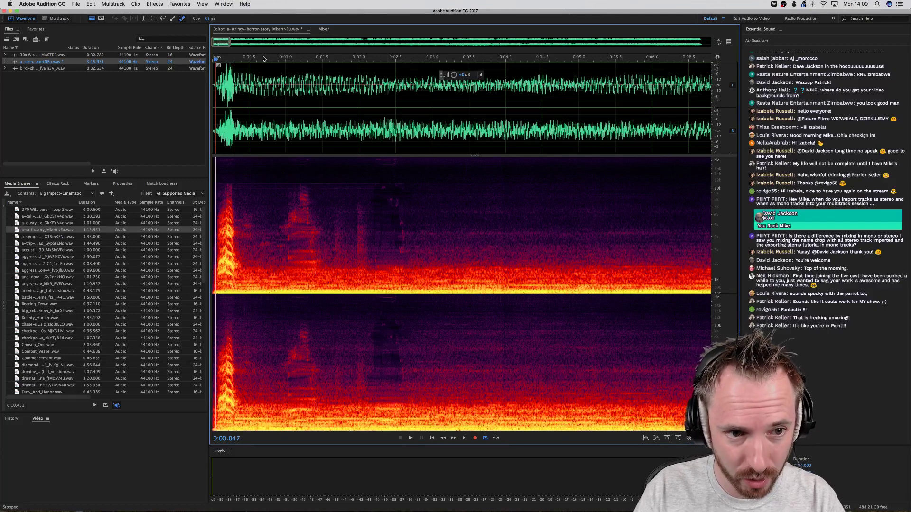
# Switch to Finder and bring AIFX - Starter 20.wav into the Audition editor.
pyautogui.scroll(-10, 259, 67)
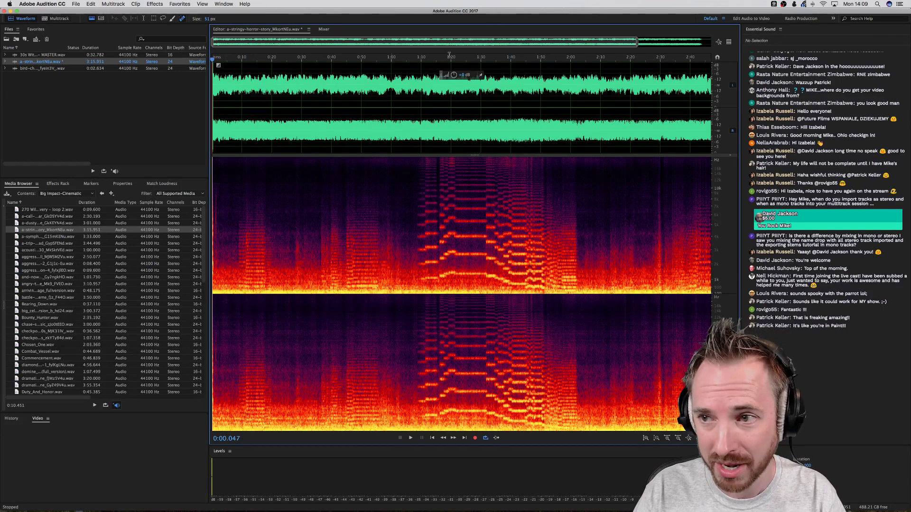
pyautogui.press('super+Tab')
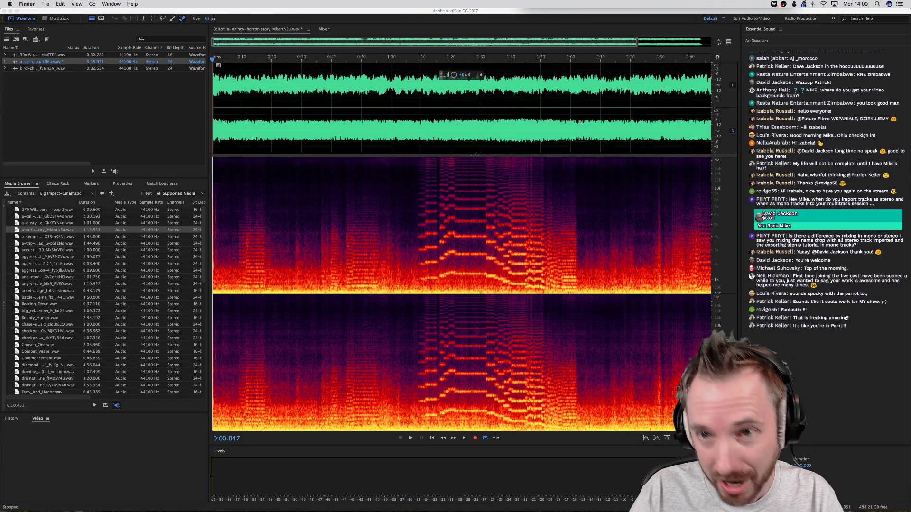
pyautogui.moveTo(565, 1); pyautogui.dragTo(363, 184)
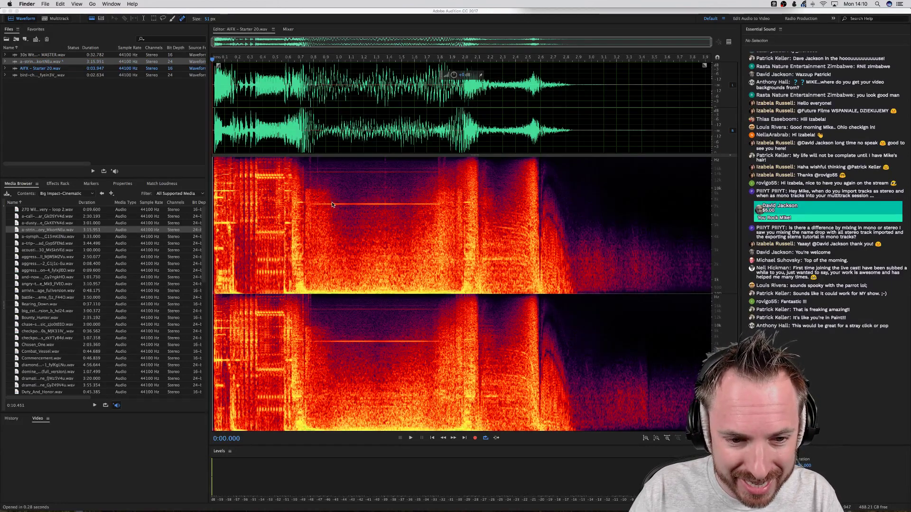
# Choose the Marquee Selection tool and examine the thin horizontal whine lines between about 0:00.75 and 0:01.8 in the spectrogram.
pyautogui.click(154, 19)
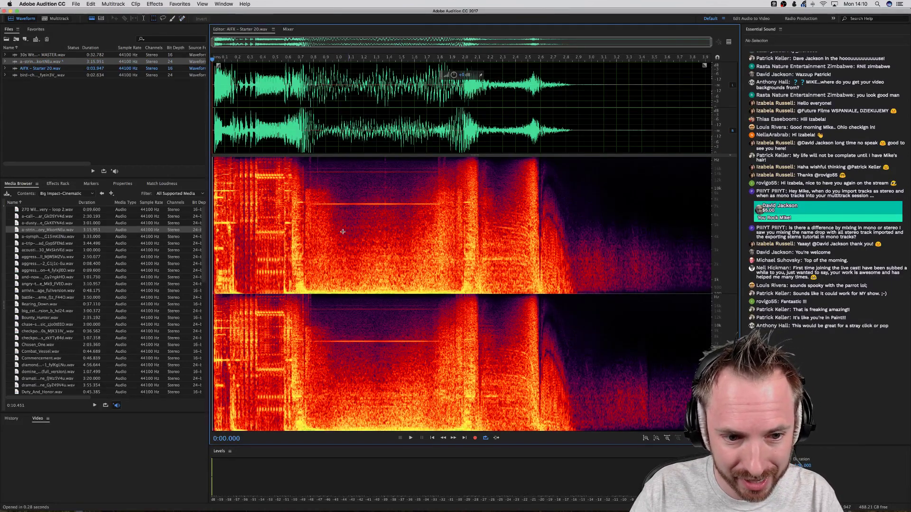
pyautogui.scroll(3, 300, 61)
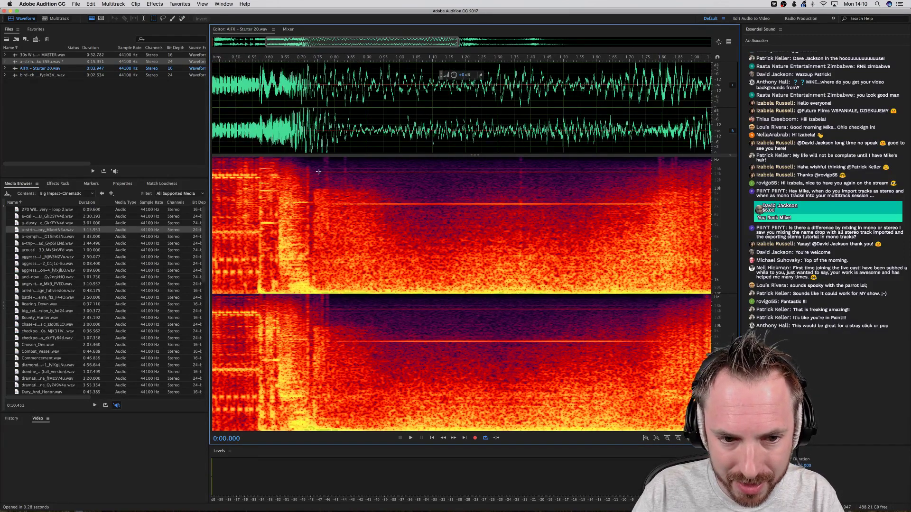
pyautogui.hscroll(5, 601, 260)
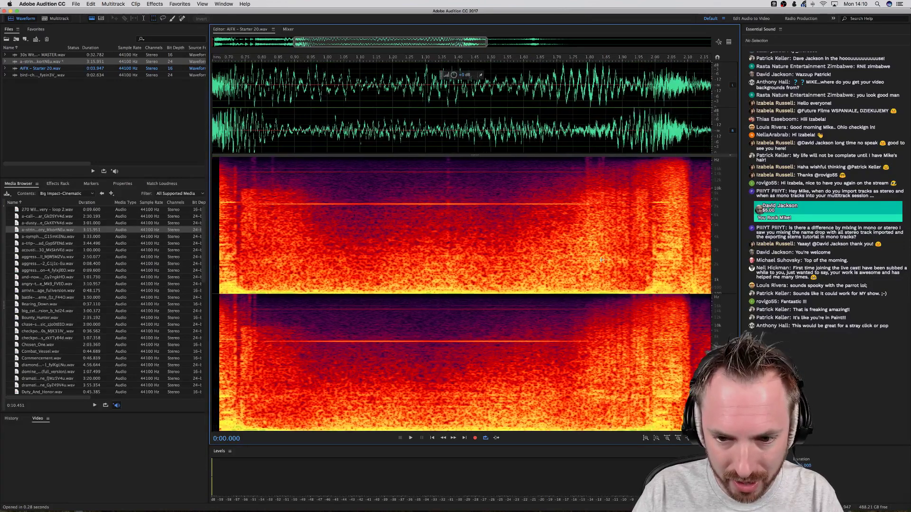
pyautogui.hscroll(-1, 269, 208)
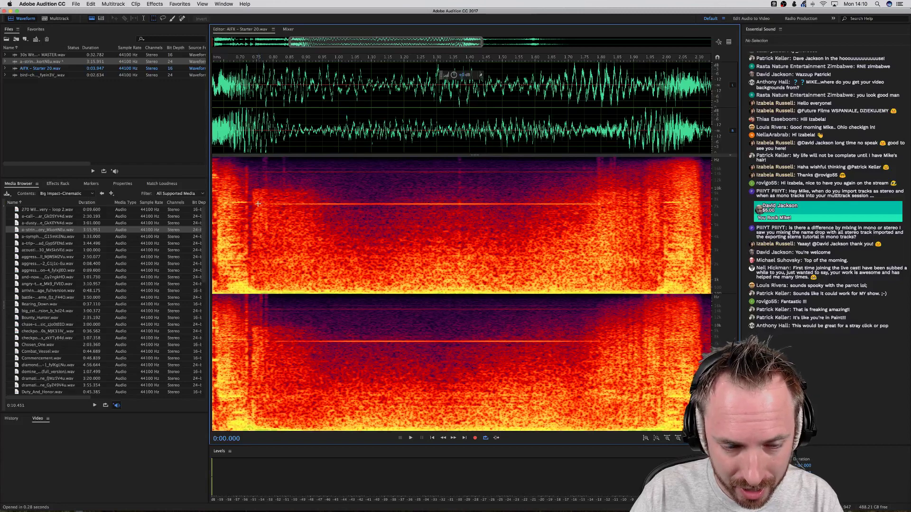
pyautogui.scroll(-5, 341, 63)
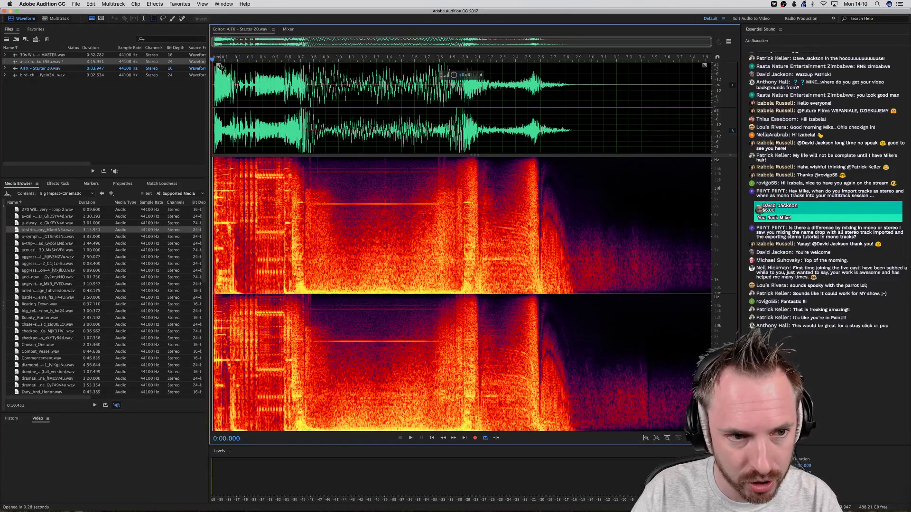
# Play AIFX - Starter 20.wav from the start several times to listen for the high-pitched whine.
pyautogui.press('space')
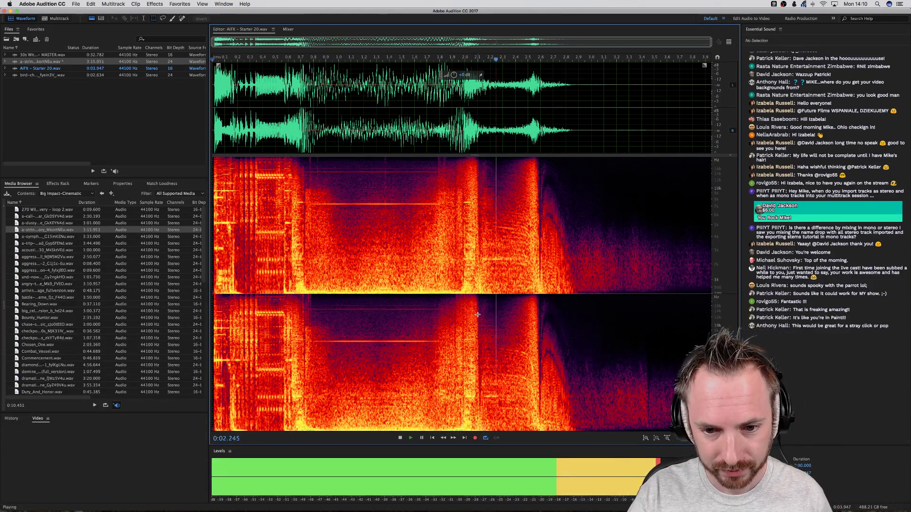
pyautogui.press('space')
pyautogui.press('Home')
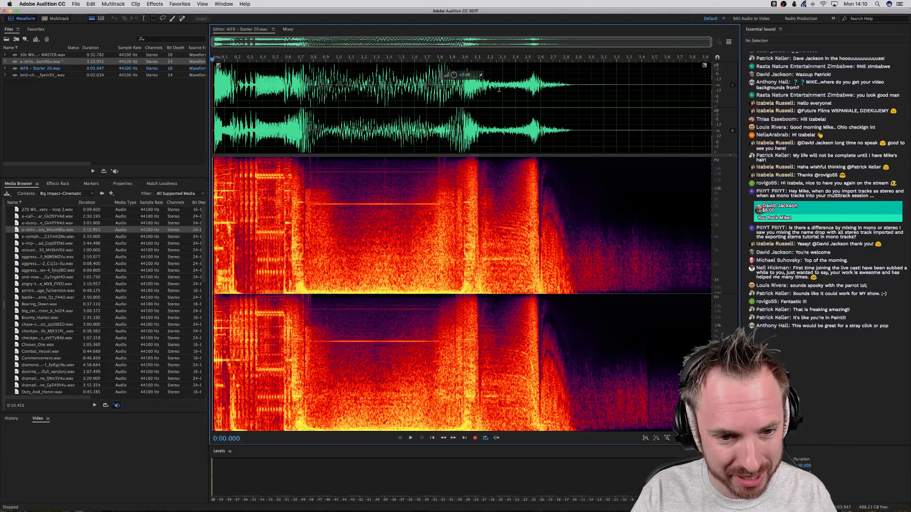
pyautogui.press('space')
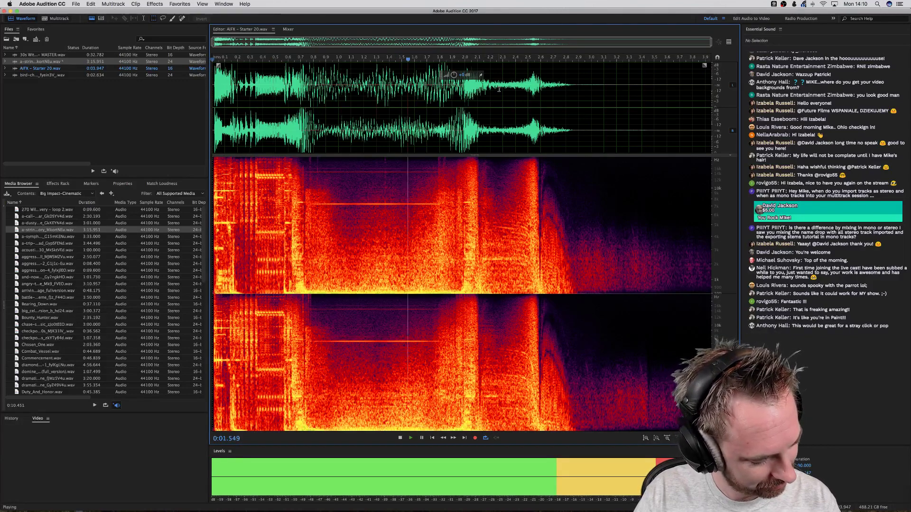
pyautogui.press('space')
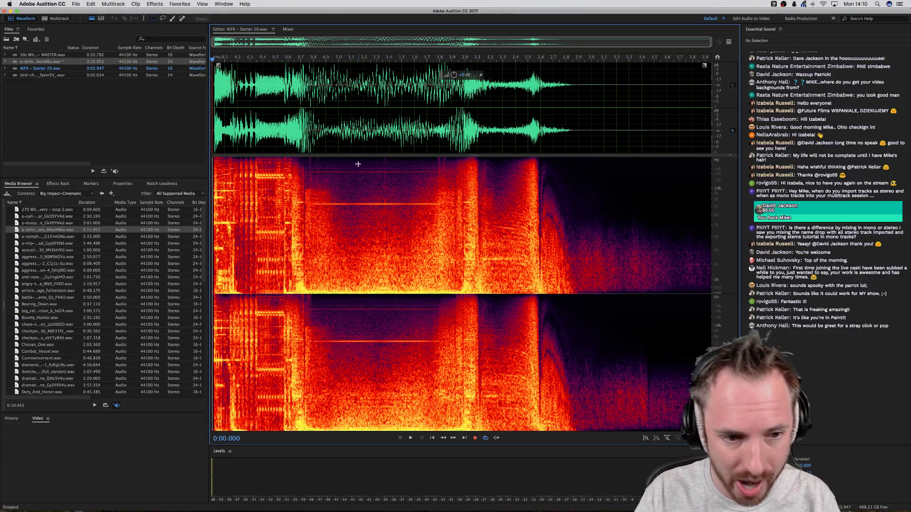
pyautogui.press('space')
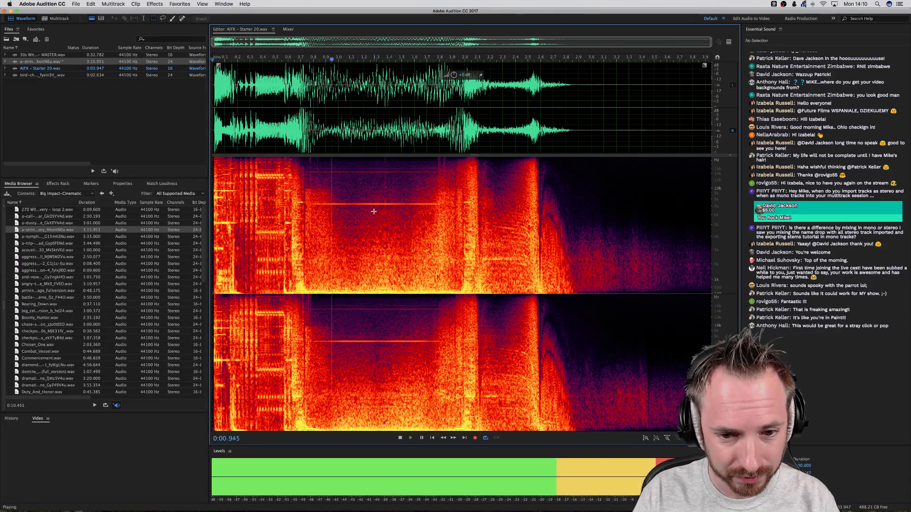
pyautogui.press('space')
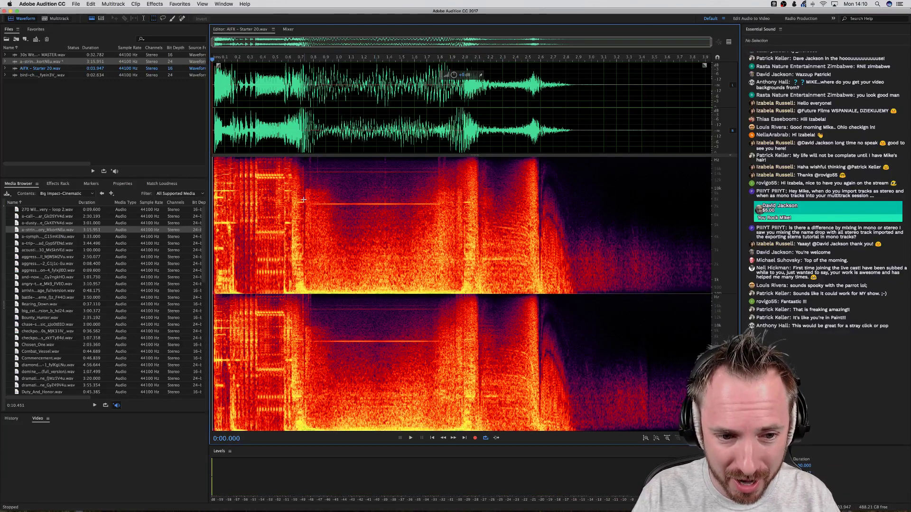
# Marquee-select the bright whine line from about 0:00.78 to 0:01.8 in both channels and delete it.
pyautogui.click(303, 61)
pyautogui.scroll(5, 303, 60)
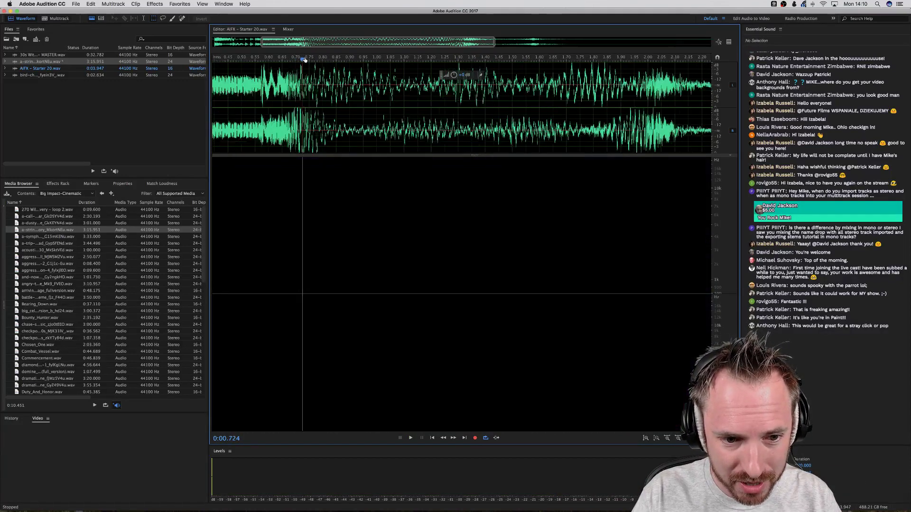
pyautogui.hscroll(4, 305, 60)
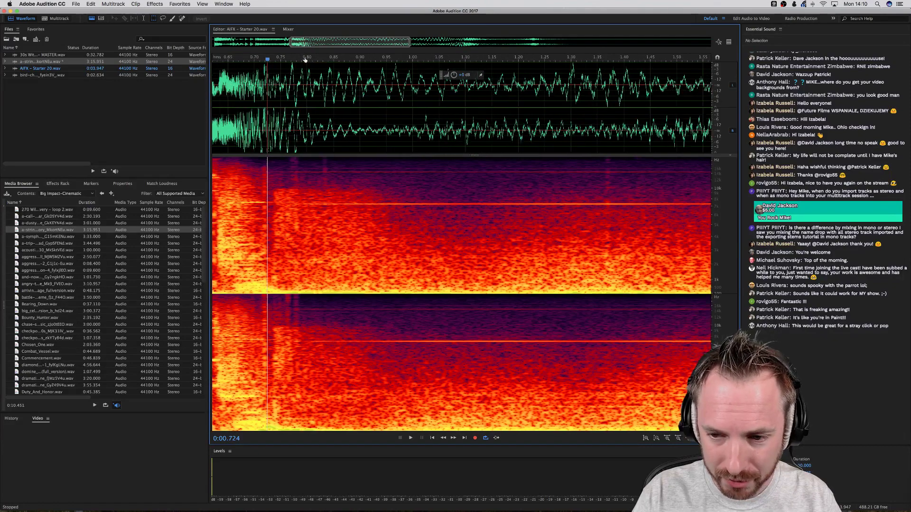
pyautogui.scroll(-5, 305, 60)
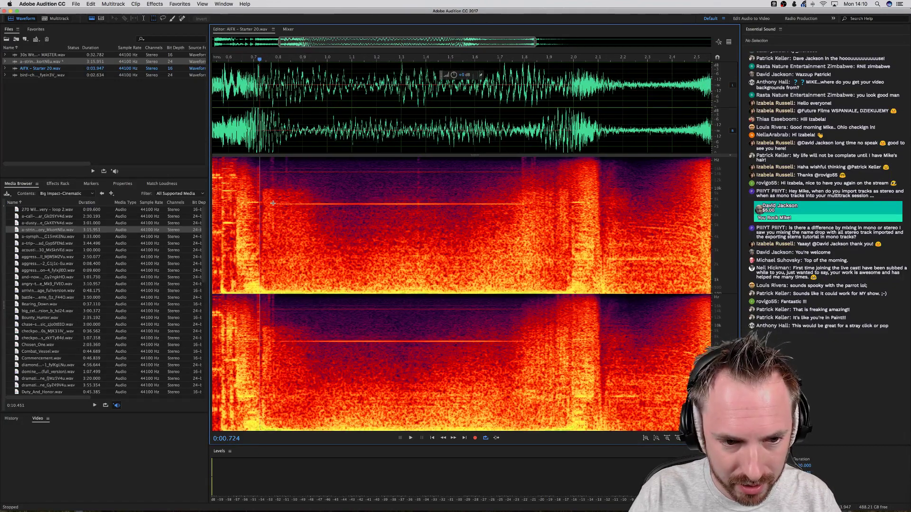
pyautogui.moveTo(273, 204); pyautogui.dragTo(524, 205)
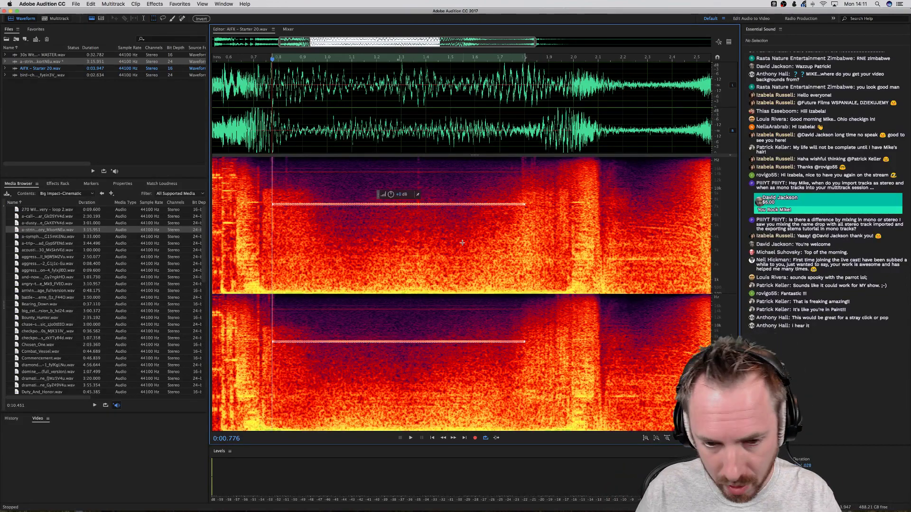
pyautogui.press('Delete')
pyautogui.click(406, 233)
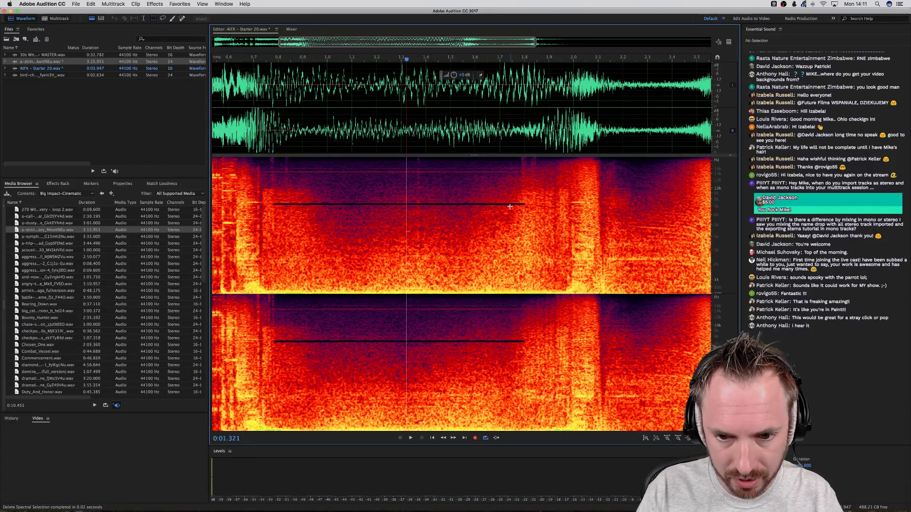
# Marquee-select the fainter whine line above the deleted one, from about 0:00.76 to 0:01.8, and delete it.
pyautogui.moveTo(268, 171); pyautogui.dragTo(521, 173)
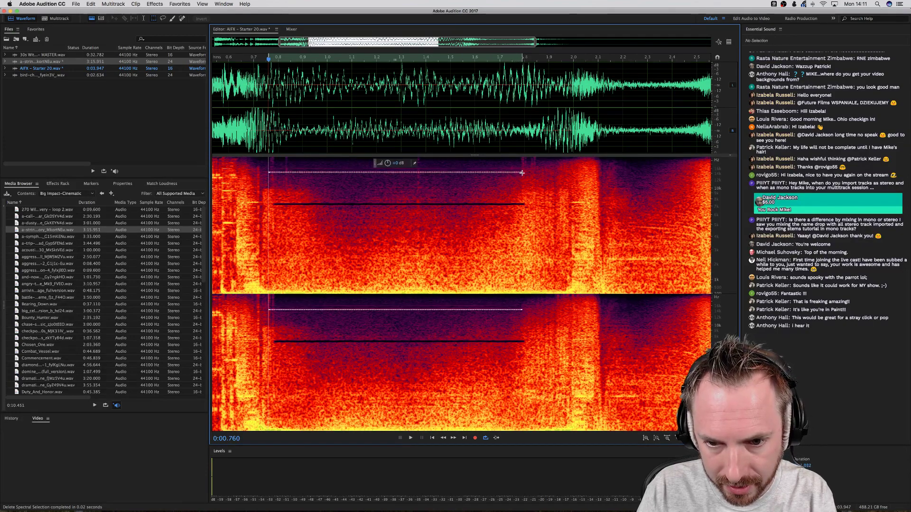
pyautogui.press('Delete')
pyautogui.press('space')
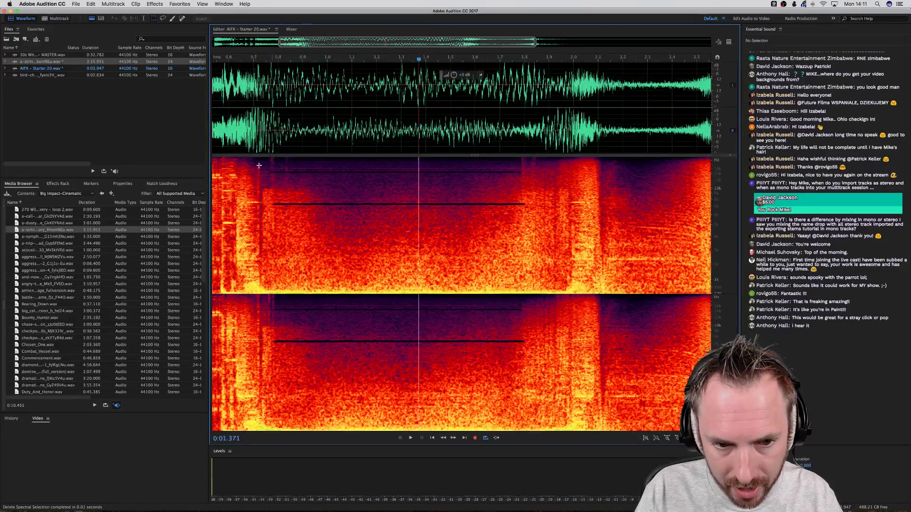
# Play the whole sound effect twice from about 0:00.01 to check the result of the whine removal.
pyautogui.scroll(-3, 346, 60)
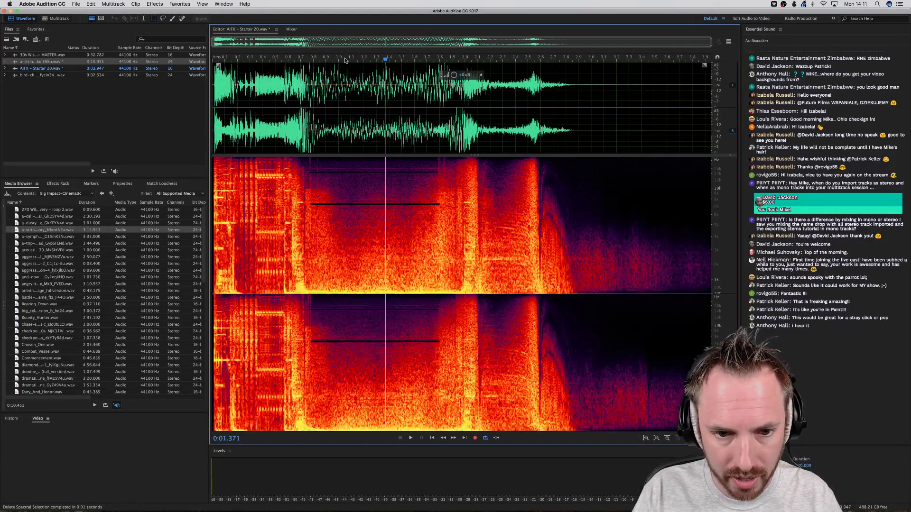
pyautogui.click(214, 58)
pyautogui.press('space')
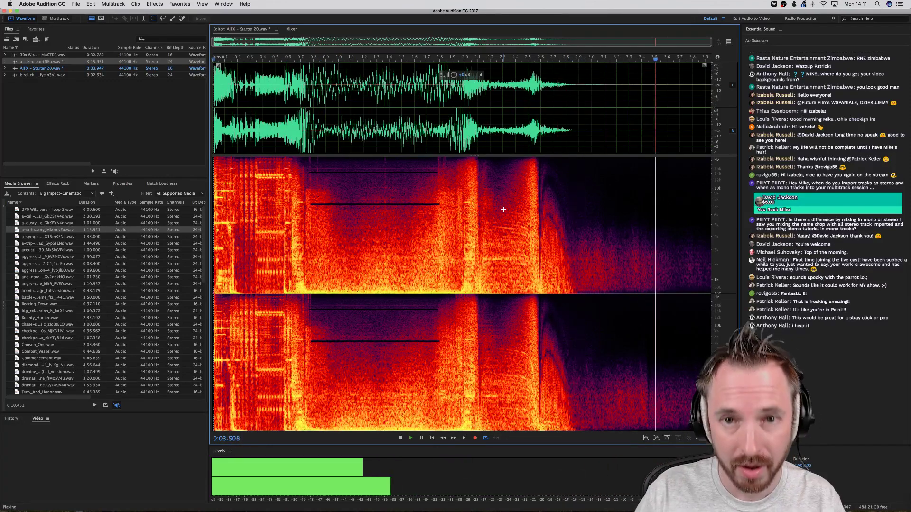
pyautogui.press('space')
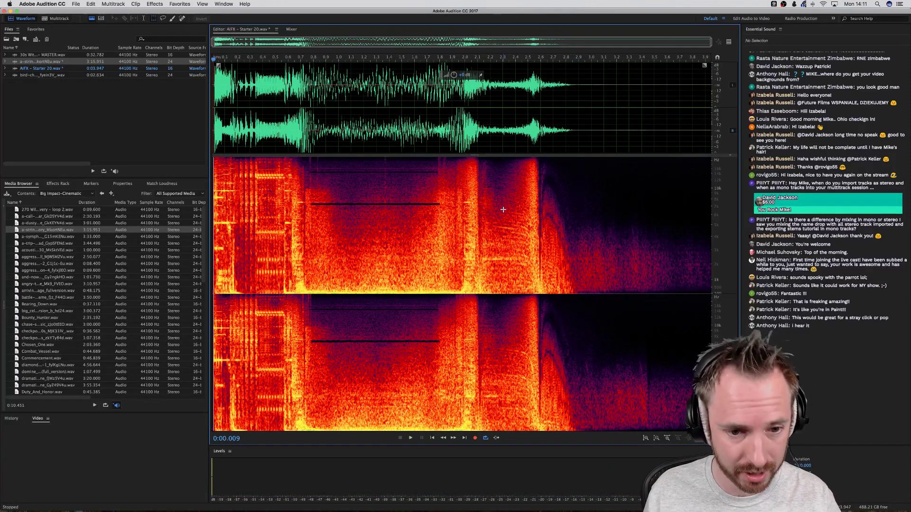
pyautogui.press('space')
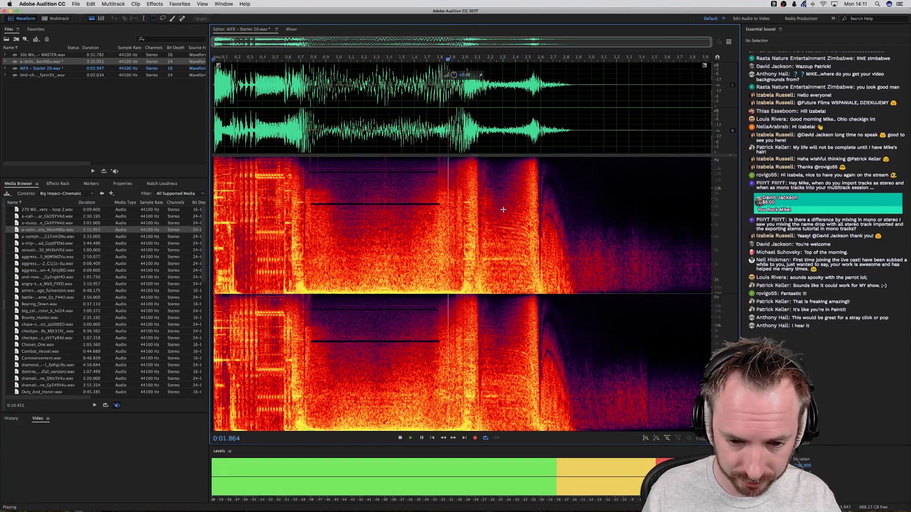
pyautogui.press('space')
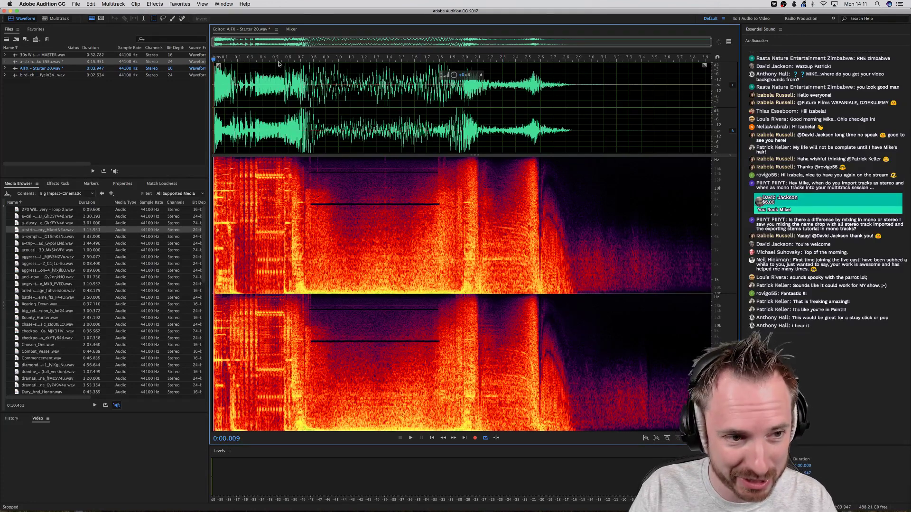
# Try to paint over the start of the deleted whine line near 0:00.8 with the 30 px Paintbrush Selection tool and delete that area.
pyautogui.click(172, 19)
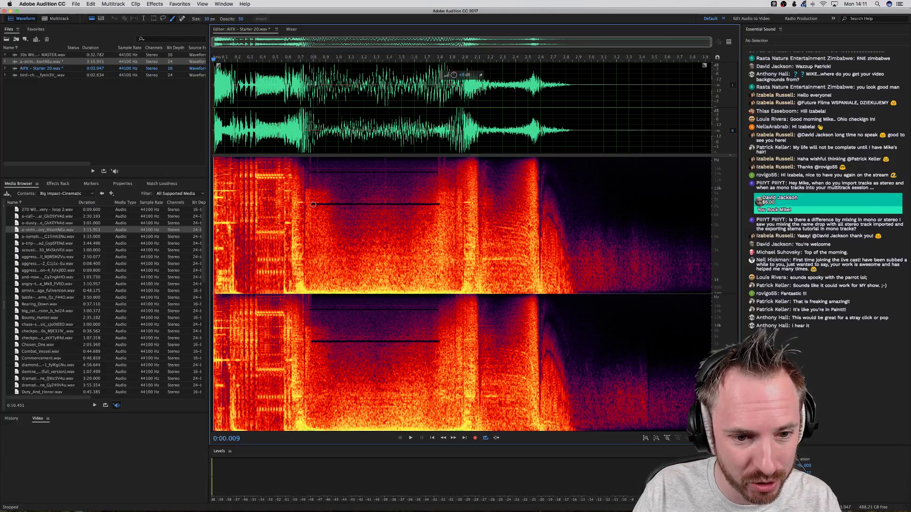
pyautogui.moveTo(313, 204)
pyautogui.mouseDown()
pyautogui.moveTo(449, 204)
pyautogui.moveTo(342, 200)
pyautogui.mouseUp()
pyautogui.press('Delete')
pyautogui.click(364, 229)
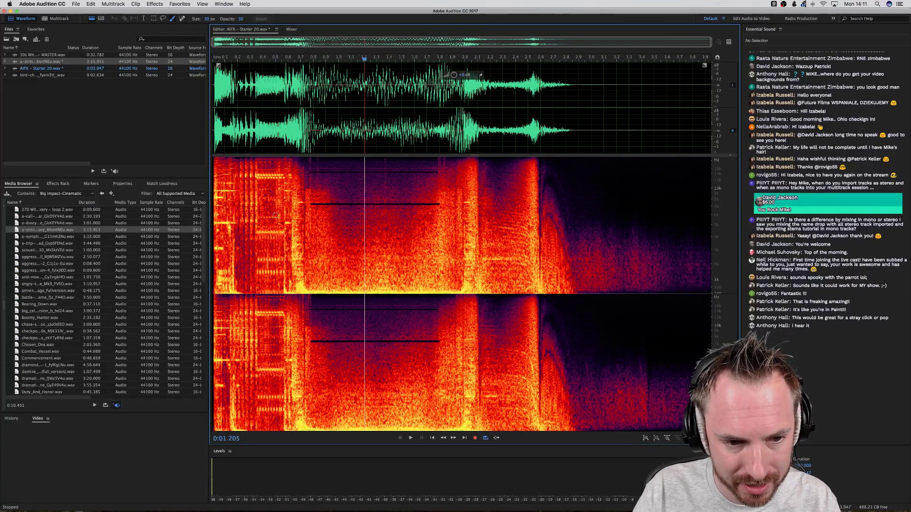
# Undo the deletions of both whine lines, and play the original sound from about 0:00.59.
pyautogui.press('super+z')
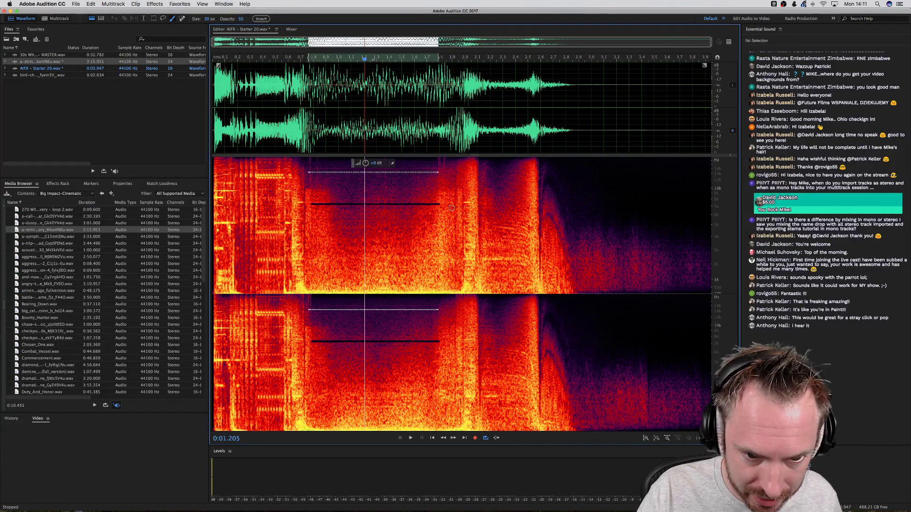
pyautogui.click(286, 115)
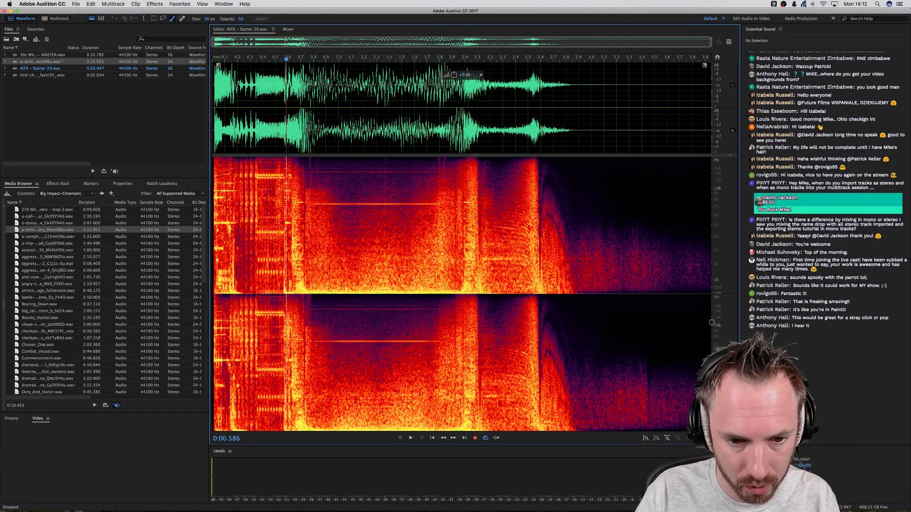
pyautogui.press('space')
pyautogui.press('space')
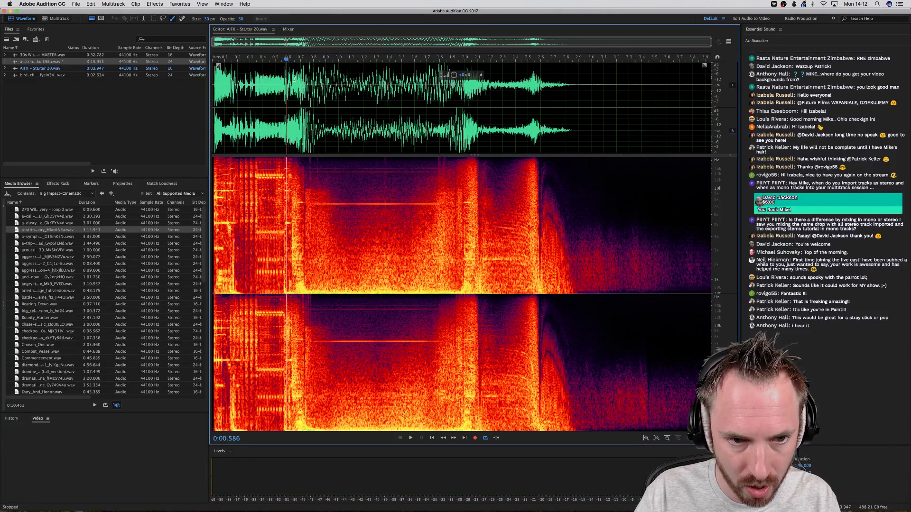
# Reduce the Paintbrush Selection size to 16 px for the whine line and clear the trial stroke painted near 0:00.8.
pyautogui.scroll(5, 312, 63)
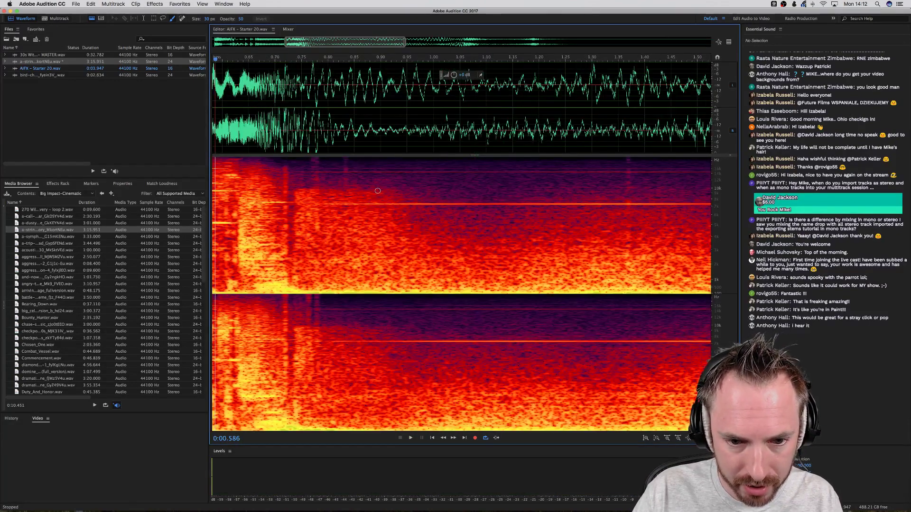
pyautogui.hscroll(3, 338, 214)
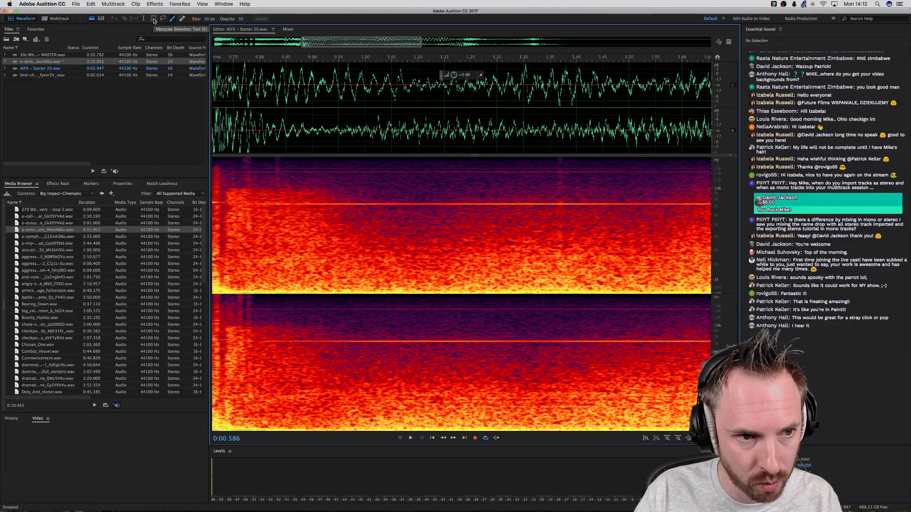
pyautogui.hscroll(3, 283, 205)
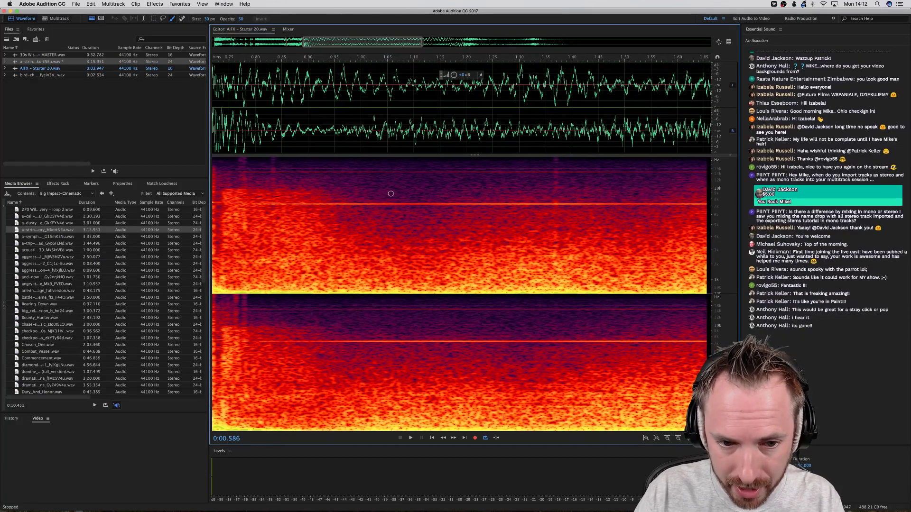
pyautogui.moveTo(232, 204); pyautogui.dragTo(327, 205)
pyautogui.press('[')
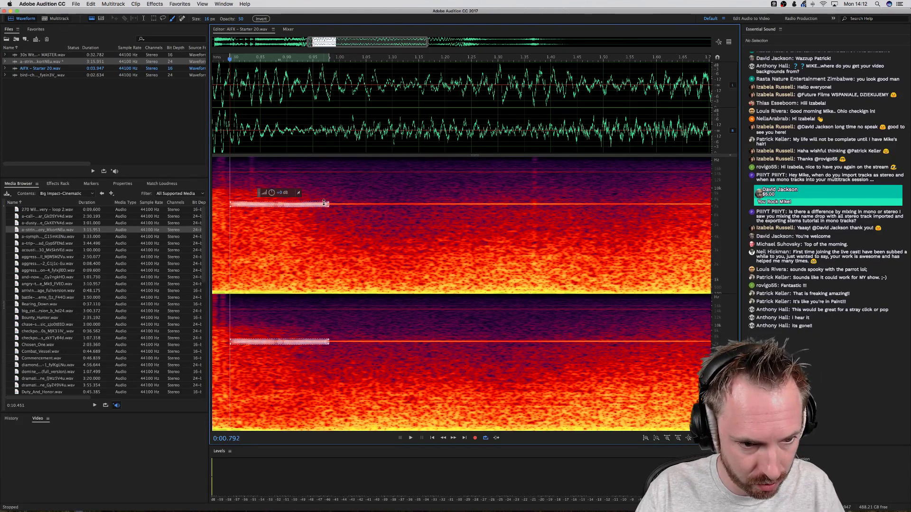
pyautogui.click(234, 205)
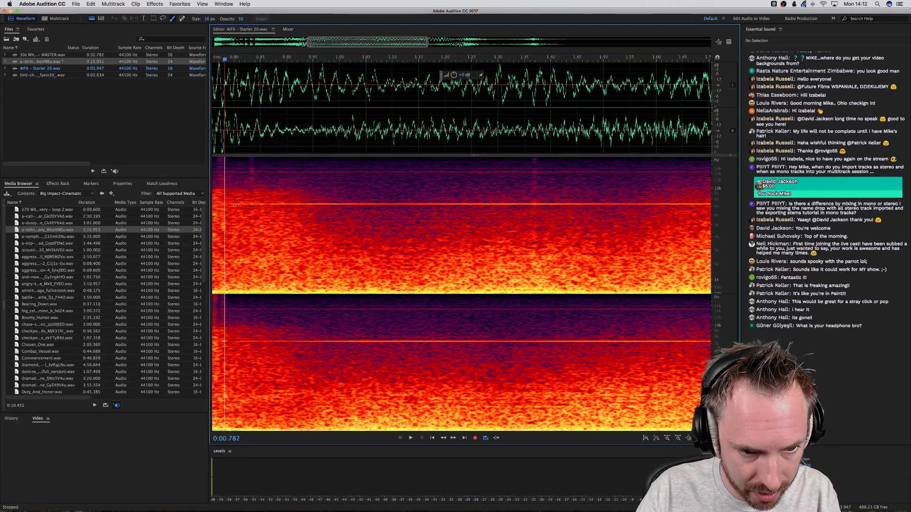
# Paint a 16 px selection along the whine line from about 0:00.80 to 0:01.65, delete it and clear the selection.
pyautogui.moveTo(247, 205); pyautogui.dragTo(602, 205)
pyautogui.moveTo(632, 205); pyautogui.dragTo(683, 205)
pyautogui.hscroll(3, 683, 205)
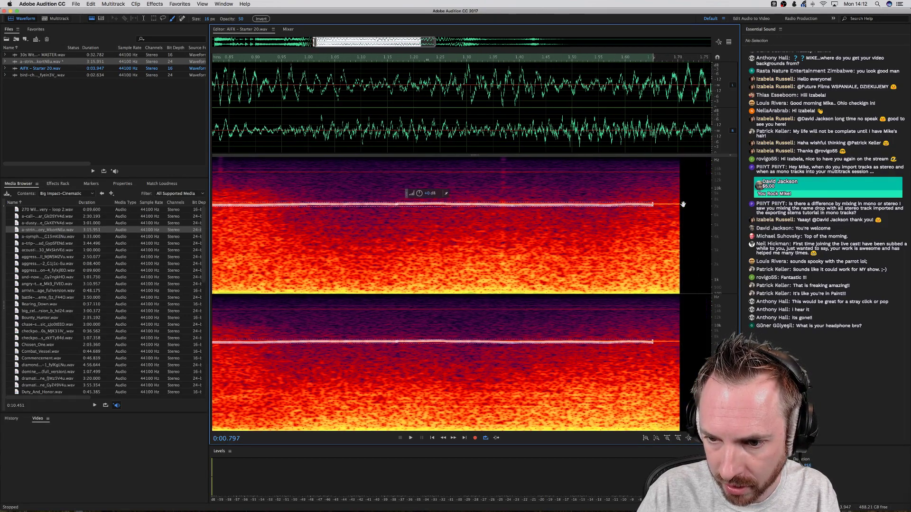
pyautogui.hscroll(-2, 529, 226)
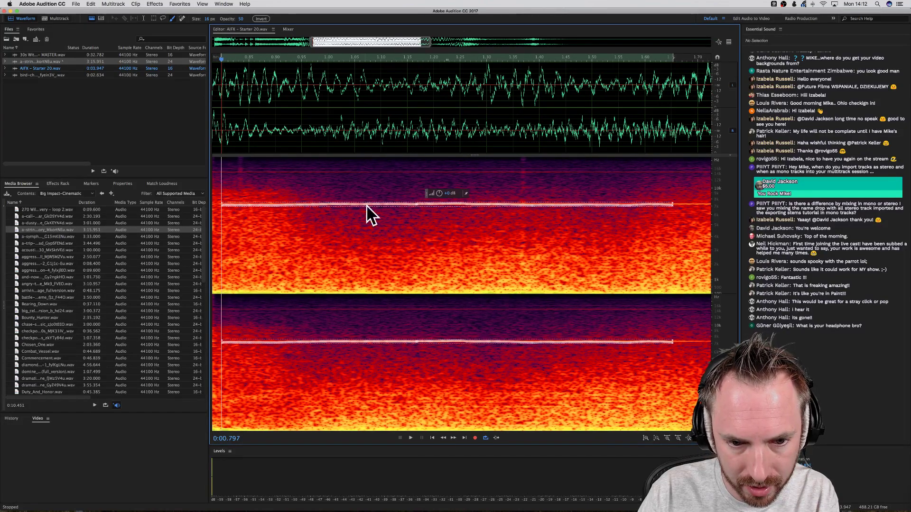
pyautogui.press('Delete')
pyautogui.click(388, 229)
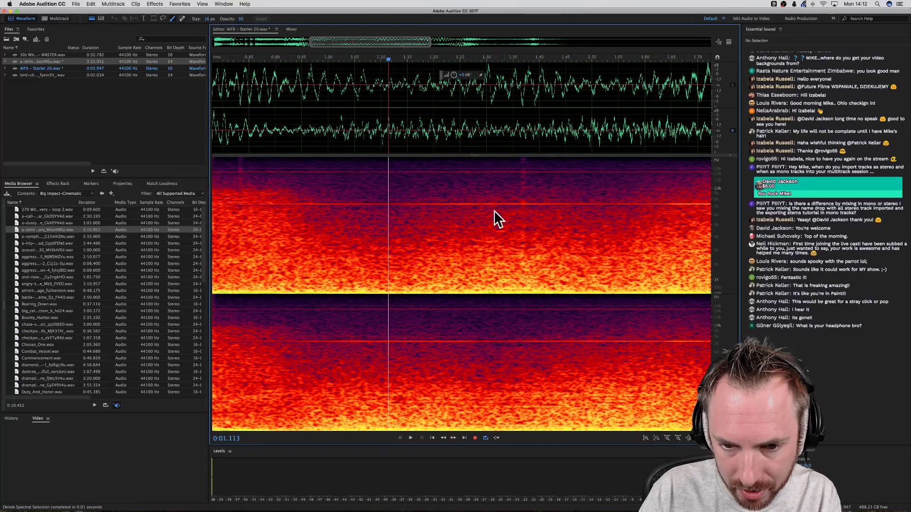
# Paint over the remaining whine line from about 0:01.04 to 0:01.08 with the 16 px brush and delete that piece.
pyautogui.moveTo(349, 205)
pyautogui.mouseDown()
pyautogui.moveTo(387, 205)
pyautogui.moveTo(371, 205)
pyautogui.mouseUp()
pyautogui.press('Delete')
pyautogui.click(374, 205)
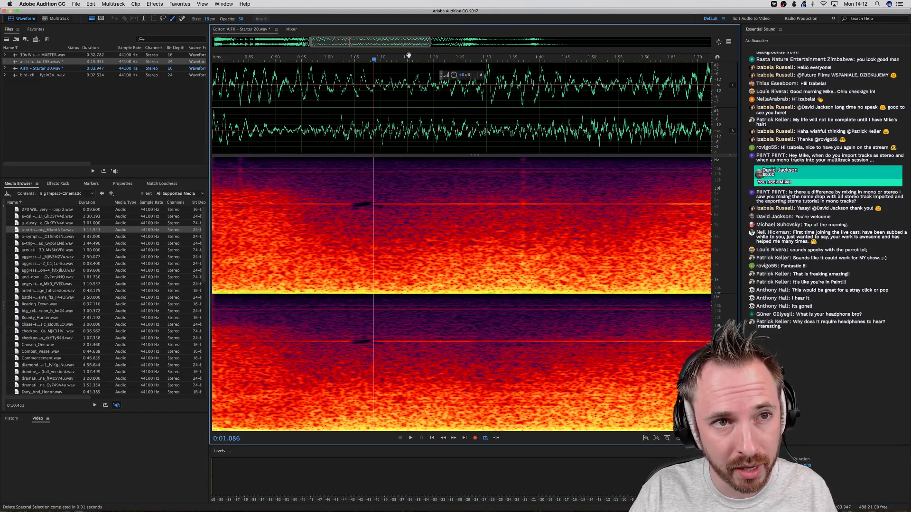
pyautogui.scroll(-5, 408, 60)
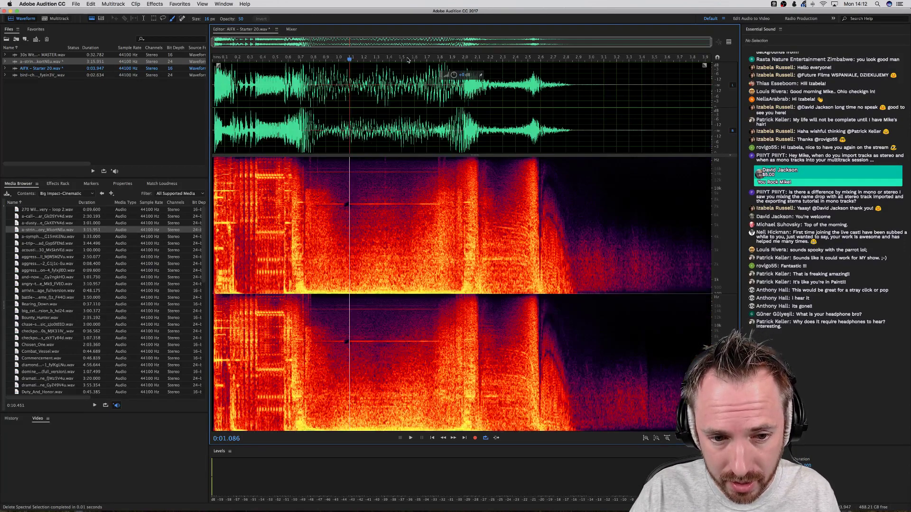
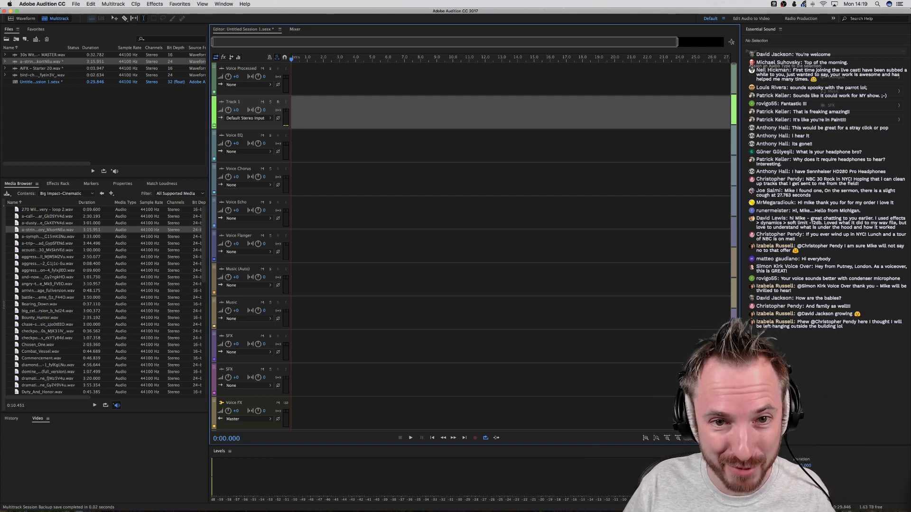
# Switch to Google Chrome, open the home page of the Music Radio Creative community forum and select its web address.
pyautogui.click(270, 498)
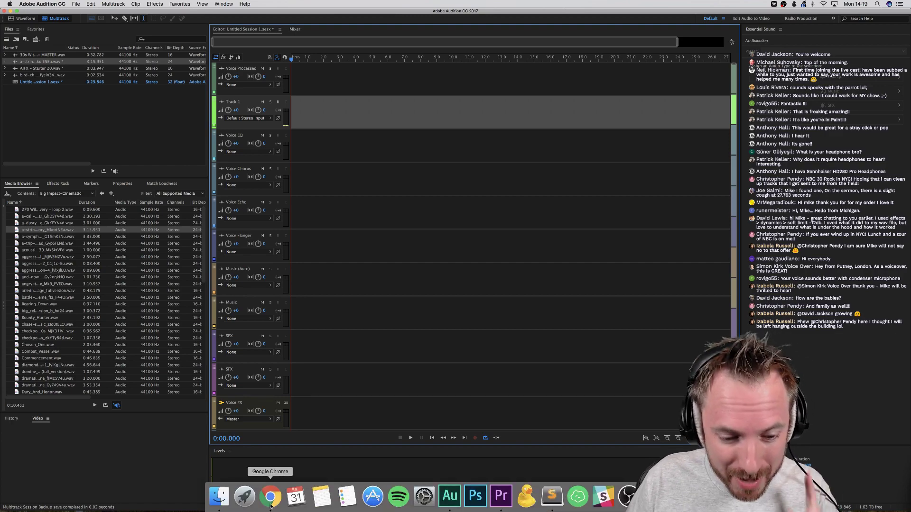
pyautogui.scroll(15, 180, 138)
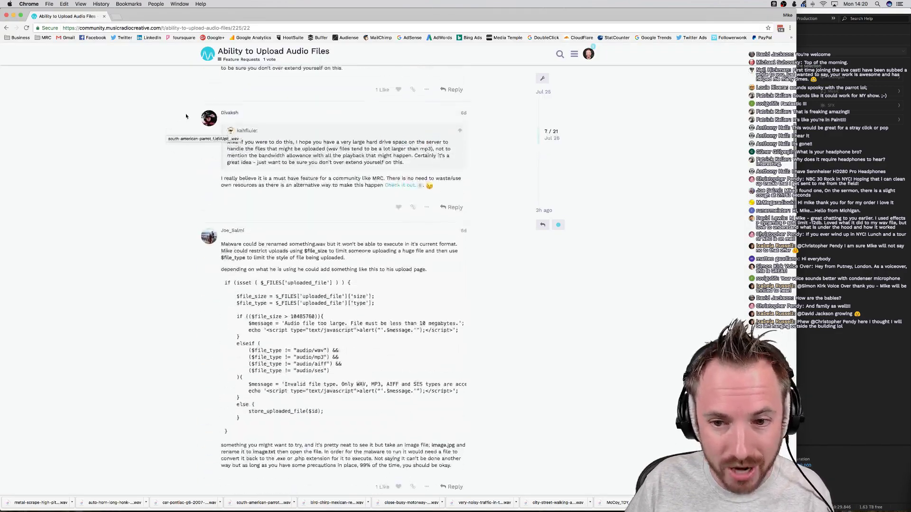
pyautogui.click(199, 55)
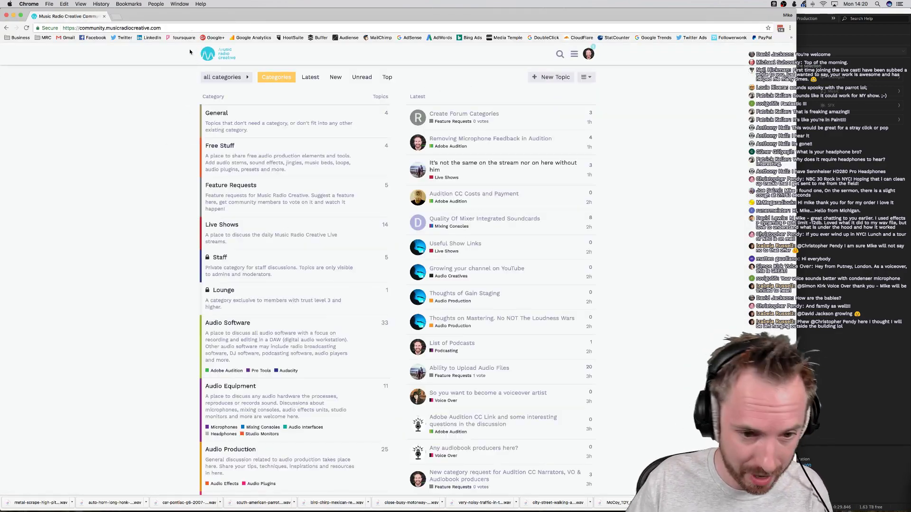
pyautogui.click(142, 28)
pyautogui.press('super+grave')
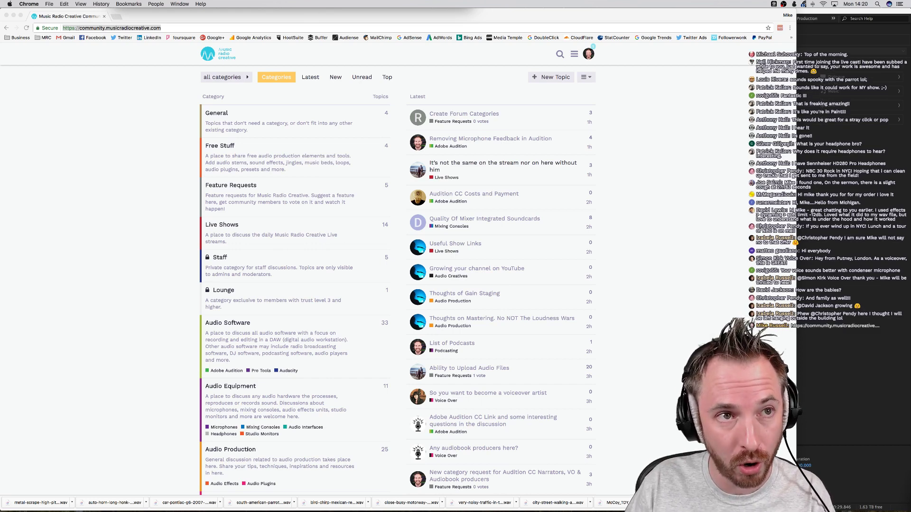
# Look through the forum's category list and latest topics.
pyautogui.scroll(-5, 478, 237)
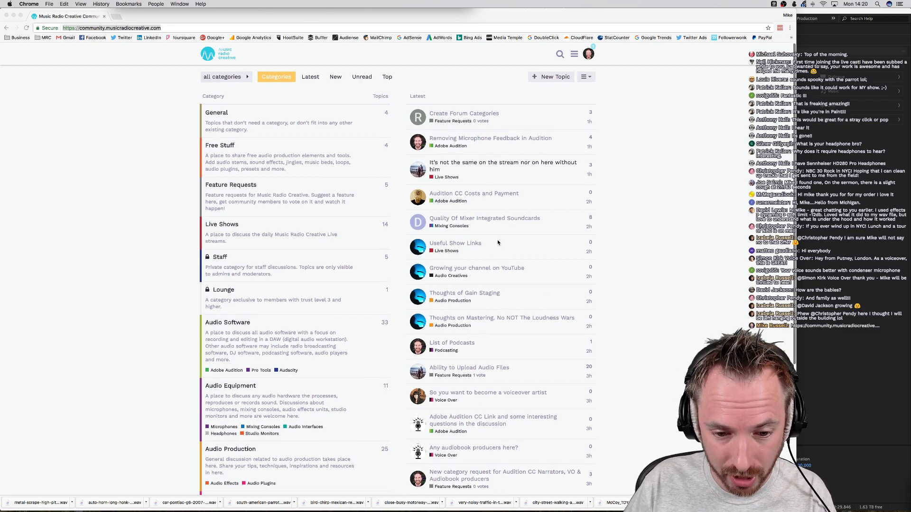
pyautogui.scroll(-4, 308, 185)
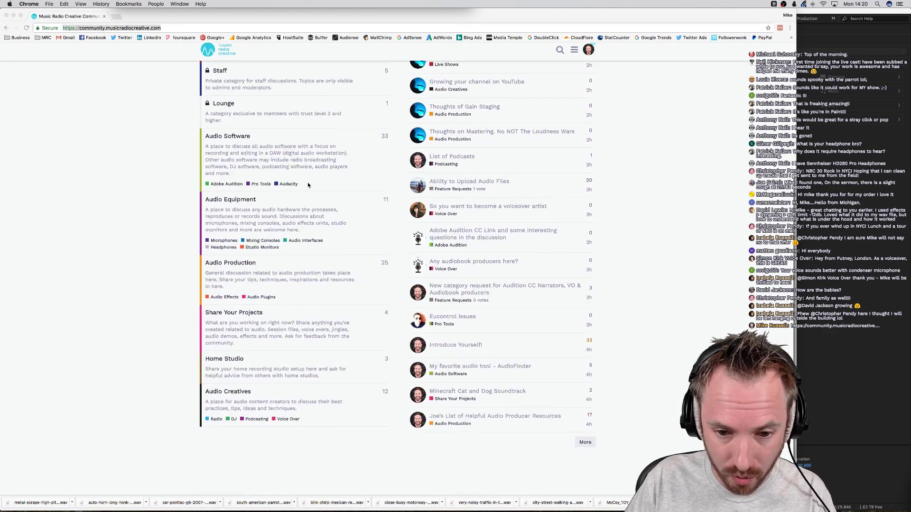
pyautogui.scroll(10, 478, 193)
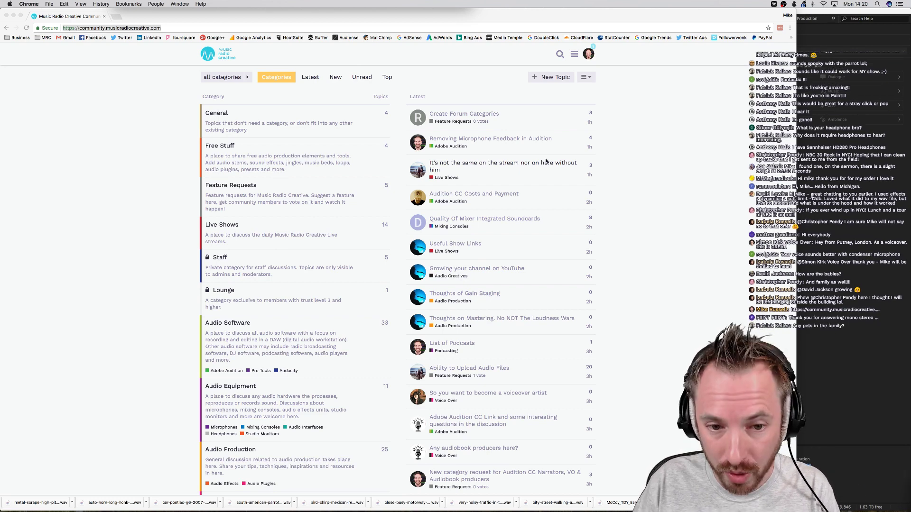
# Switch back to Adobe Audition, change to the Waveform editor and open the 8am Ohio ride M4A recording from Finder.
pyautogui.press('super+Tab')
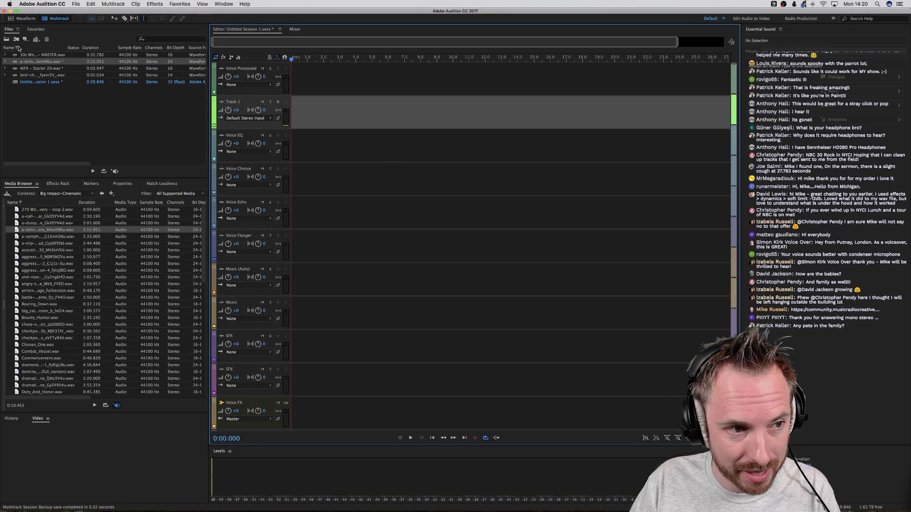
pyautogui.click(23, 19)
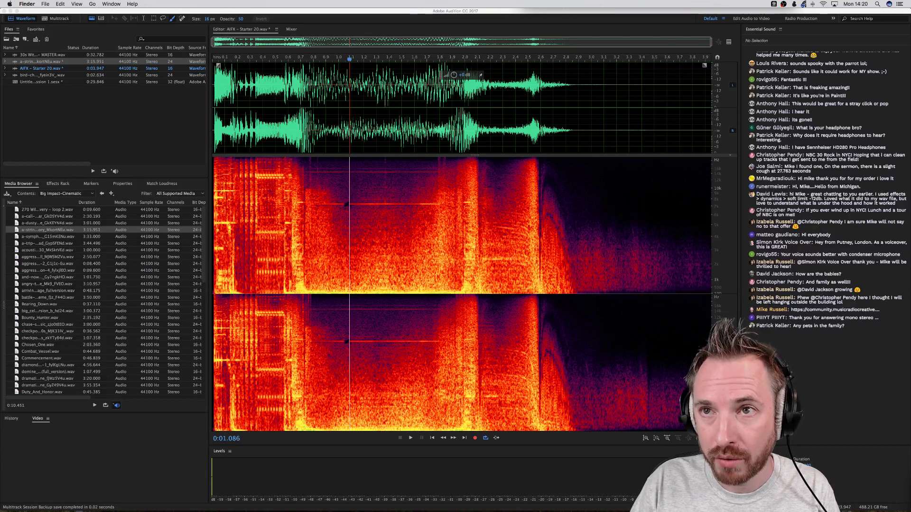
pyautogui.moveTo(456, 254); pyautogui.dragTo(309, 208)
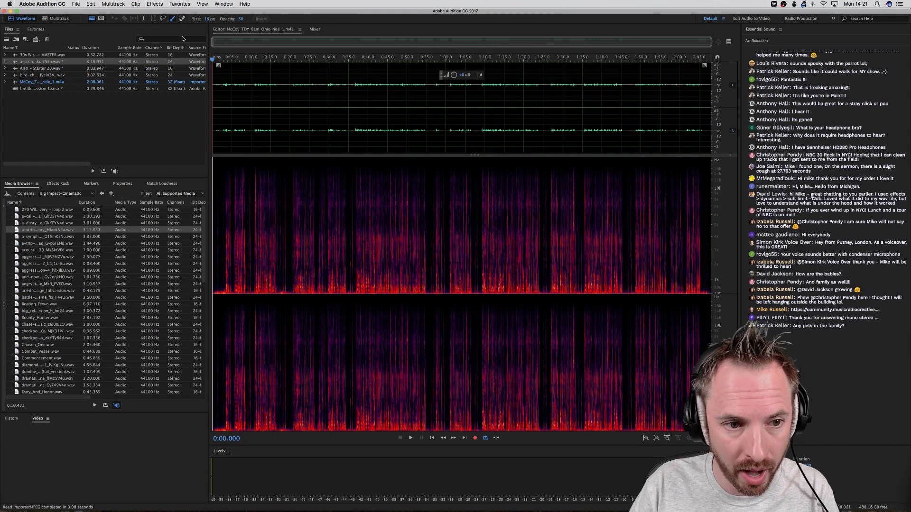
# Normalize the 8am Ohio ride recording to -0.1 dB and play it from about 0:00.5.
pyautogui.click(173, 6)
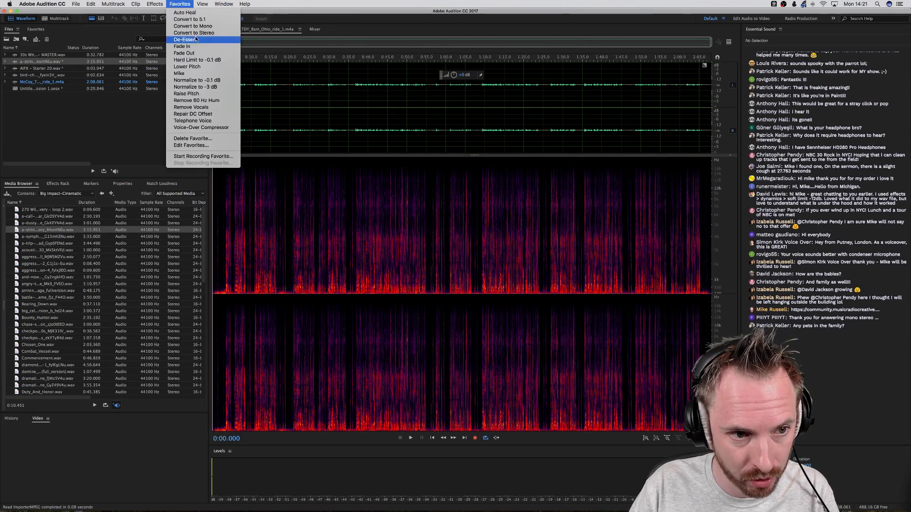
pyautogui.click(197, 81)
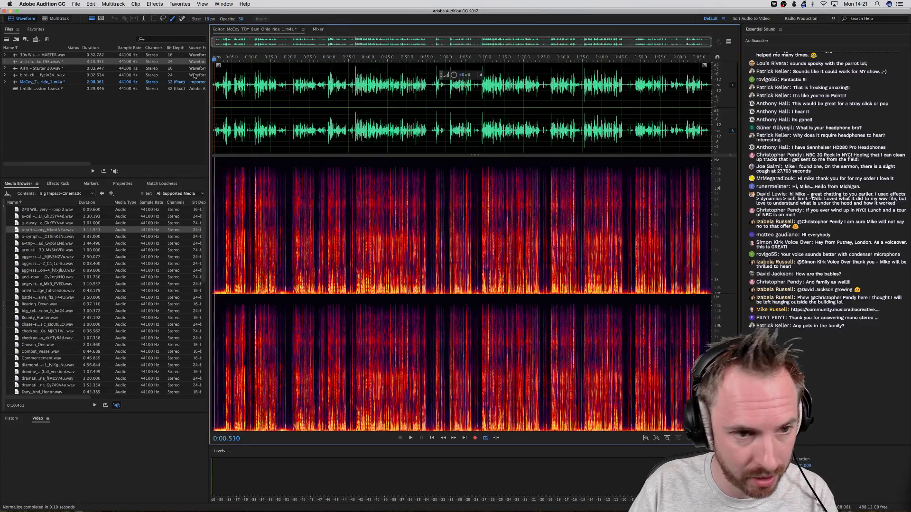
pyautogui.click(214, 57)
pyautogui.scroll(3, 223, 60)
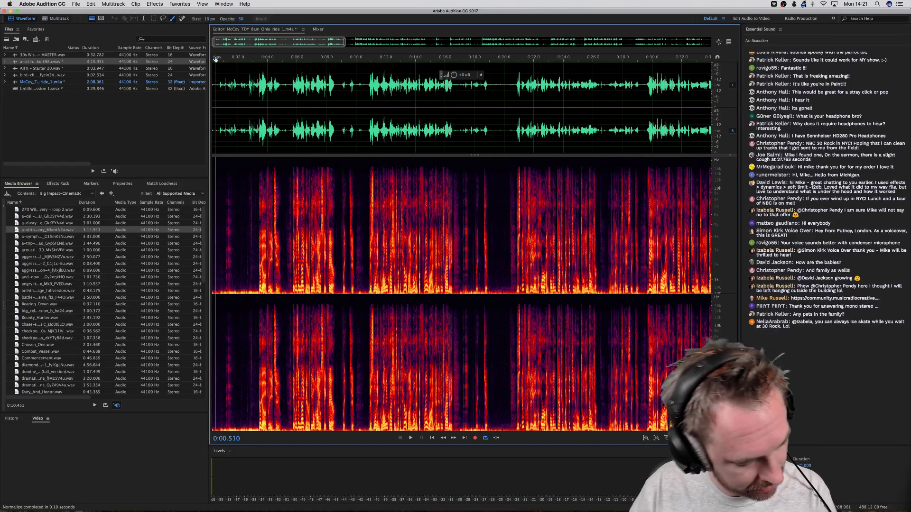
pyautogui.press('space')
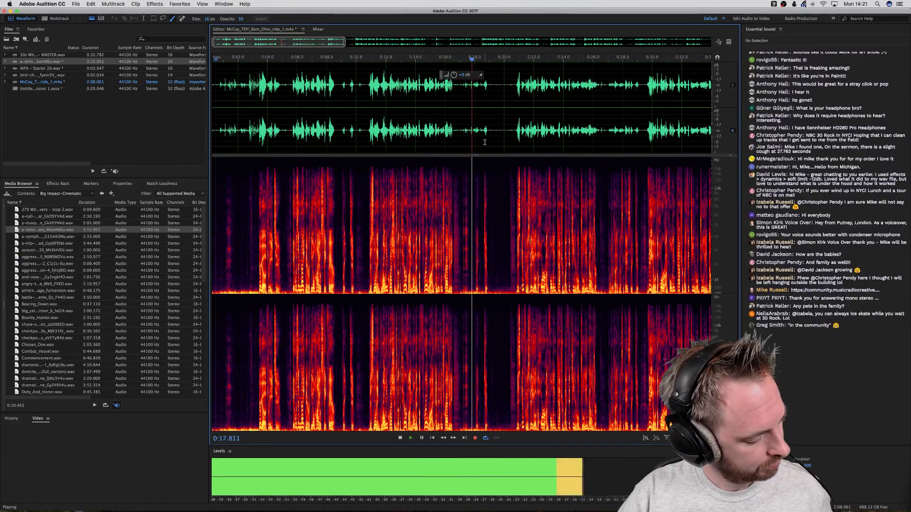
pyautogui.press('space')
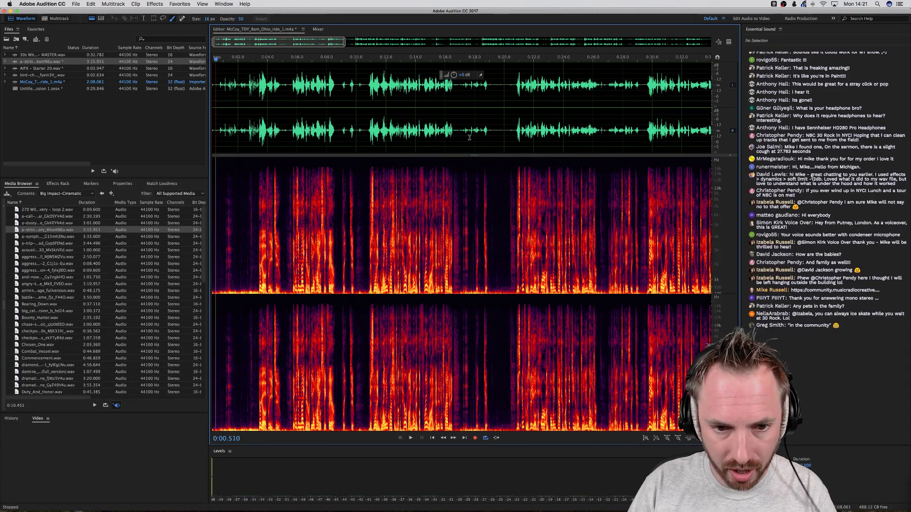
# Move the playhead through the speech from about 0:11.0 to 0:12.275, playing short bursts to locate the unwanted sound.
pyautogui.scroll(5, 382, 66)
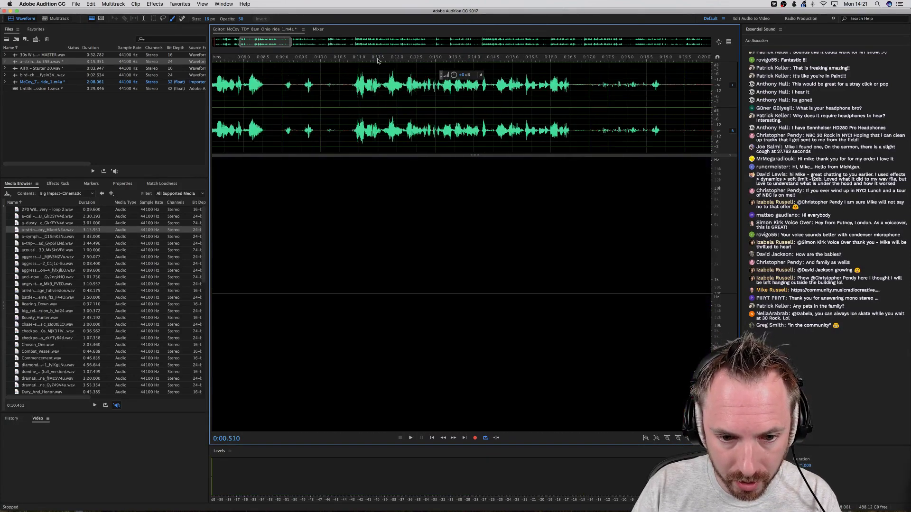
pyautogui.scroll(2, 382, 75)
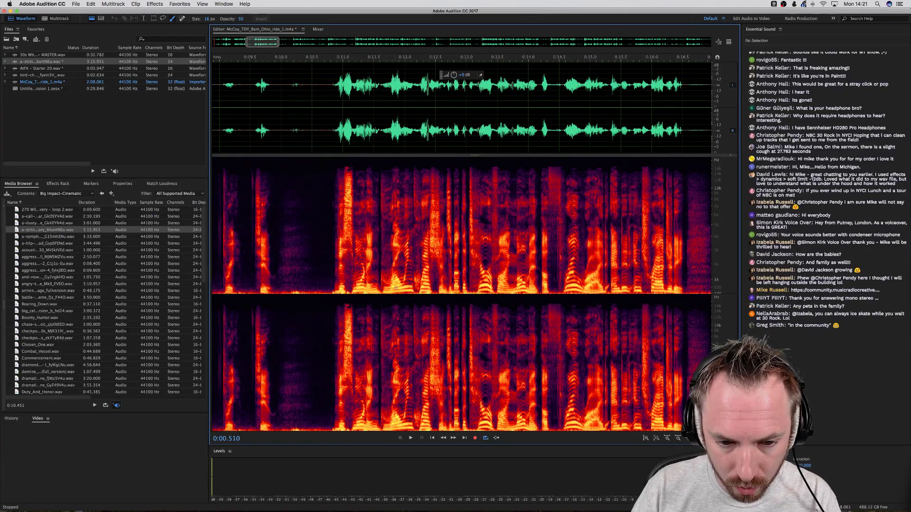
pyautogui.click(340, 58)
pyautogui.moveTo(343, 59); pyautogui.dragTo(422, 60)
pyautogui.press('space')
pyautogui.press('space')
pyautogui.press('space')
pyautogui.press('space')
pyautogui.press('space')
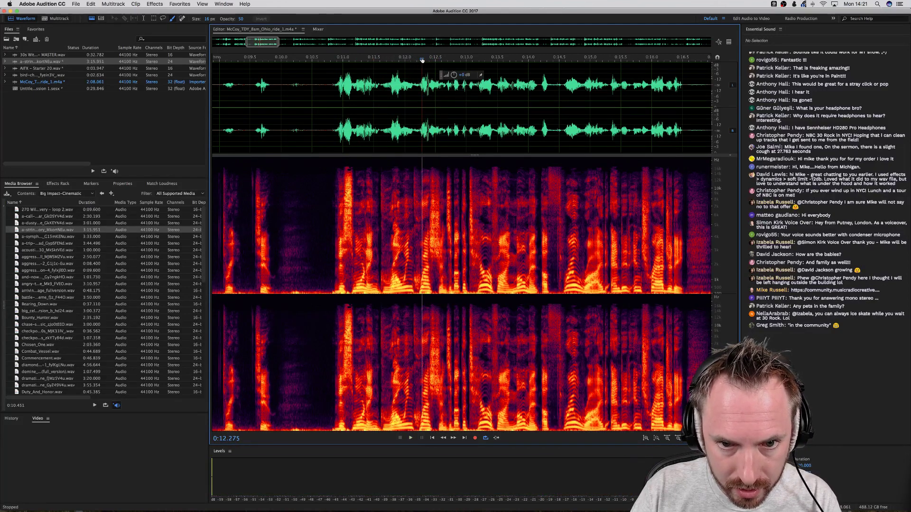
pyautogui.press('space')
# Replay short bursts of the speech from 0:12.275 at a closer zoom to pinpoint the sound.
pyautogui.scroll(5, 422, 60)
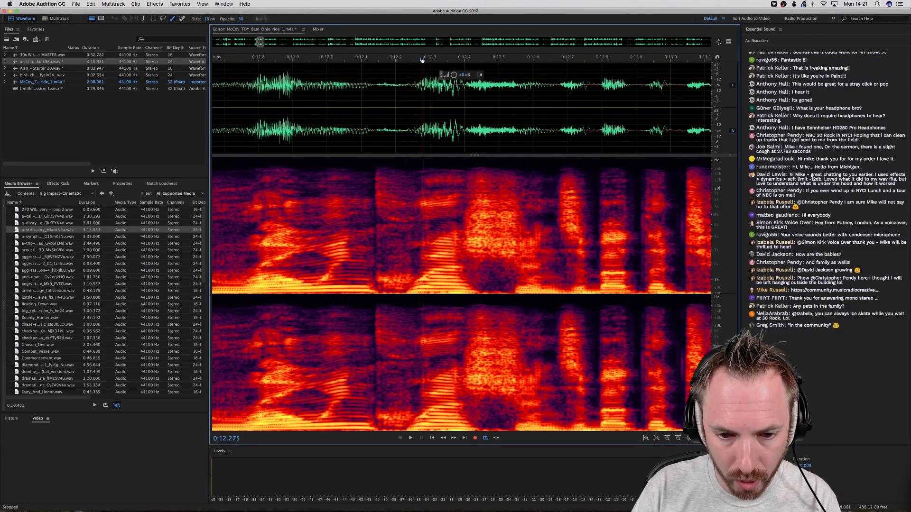
pyautogui.press('space')
pyautogui.press('space')
pyautogui.click(422, 60)
pyautogui.press('space')
pyautogui.press('space')
pyautogui.click(422, 60)
pyautogui.scroll(3, 422, 59)
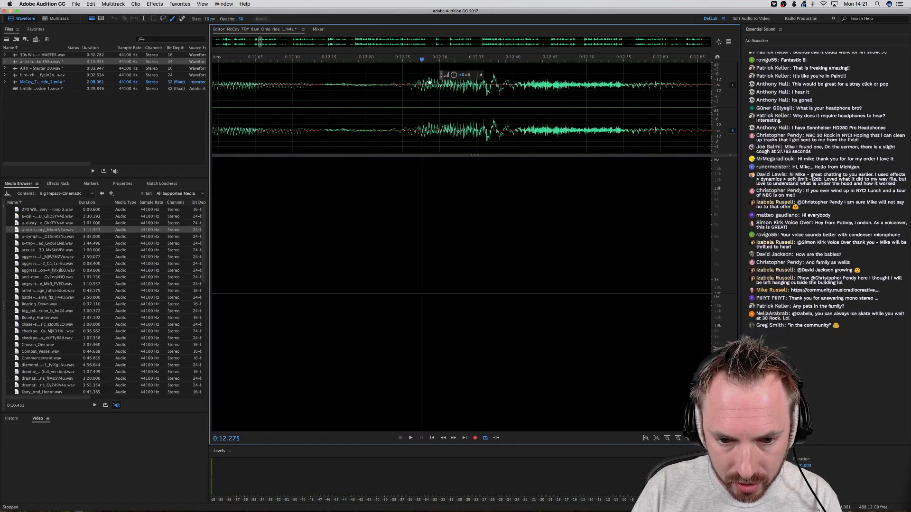
# Choose the Marquee Selection tool, select the waveform from about 0:12.24 to 0:12.43 and play the selection.
pyautogui.click(154, 19)
pyautogui.click(399, 139)
pyautogui.moveTo(398, 139); pyautogui.dragTo(535, 134)
pyautogui.press('space')
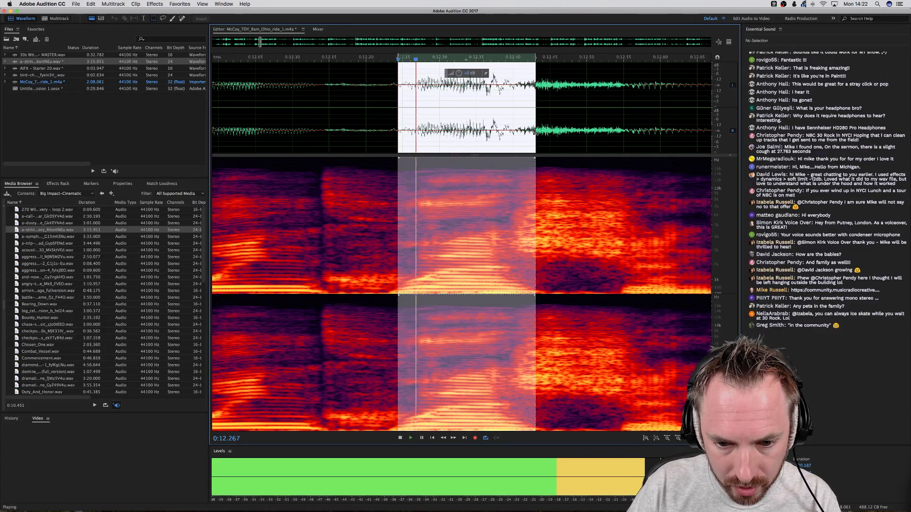
pyautogui.press('space')
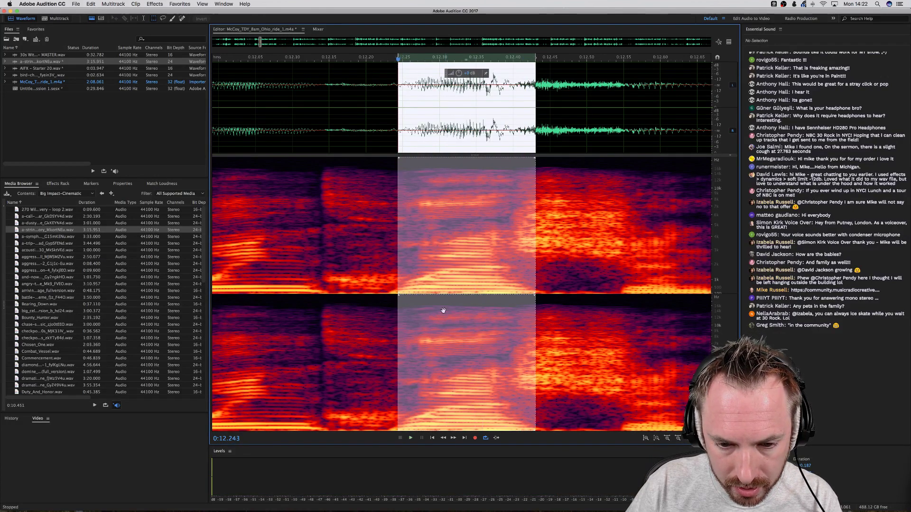
# Marquee-select several low and mid-frequency patches between about 0:12.27 and 0:12.42 in the spectrogram, playing each in isolation.
pyautogui.click(363, 261)
pyautogui.moveTo(414, 271); pyautogui.dragTo(531, 310)
pyautogui.press('space')
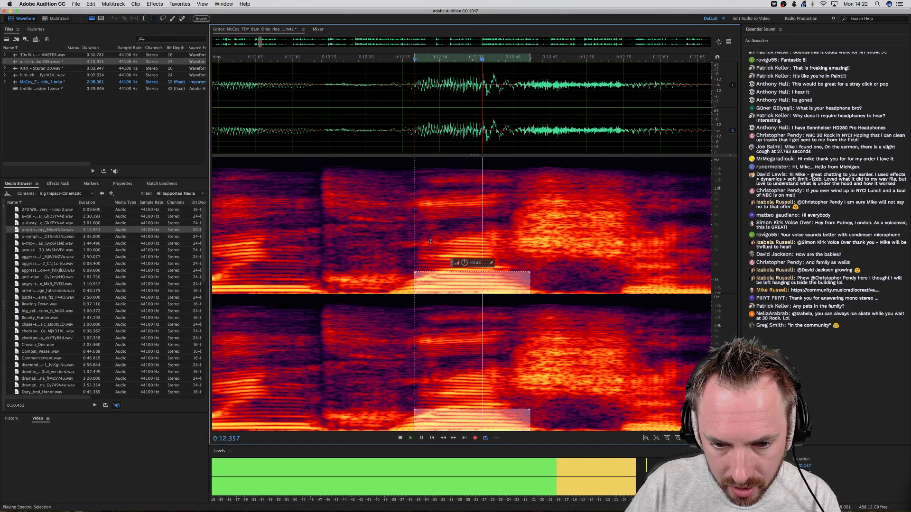
pyautogui.press('space')
pyautogui.moveTo(431, 243); pyautogui.dragTo(478, 265)
pyautogui.press('space')
pyautogui.press('space')
pyautogui.moveTo(421, 279); pyautogui.dragTo(490, 301)
pyautogui.press('space')
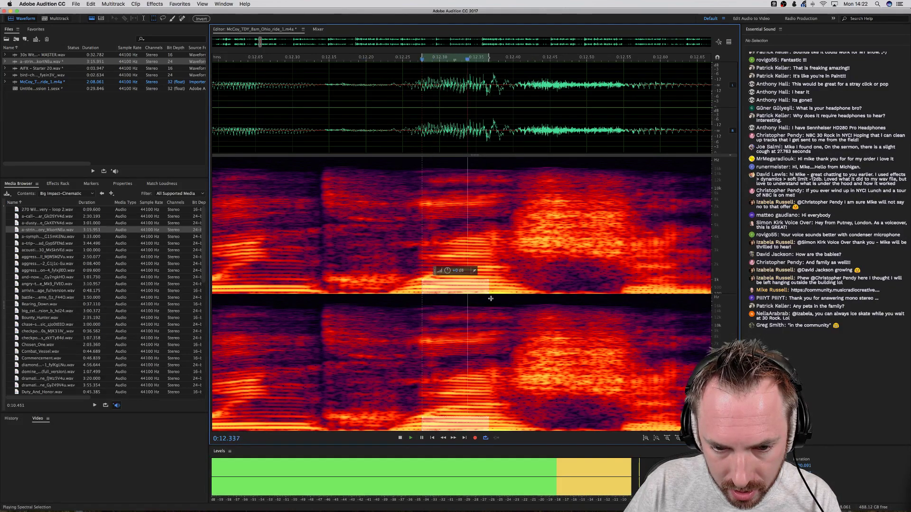
# Marquee-select the low-frequency patch from about 0:12.30 to 0:12.39 in the spectrogram and play it in isolation.
pyautogui.press('space')
pyautogui.click(499, 278)
pyautogui.moveTo(437, 267); pyautogui.dragTo(509, 301)
pyautogui.press('space')
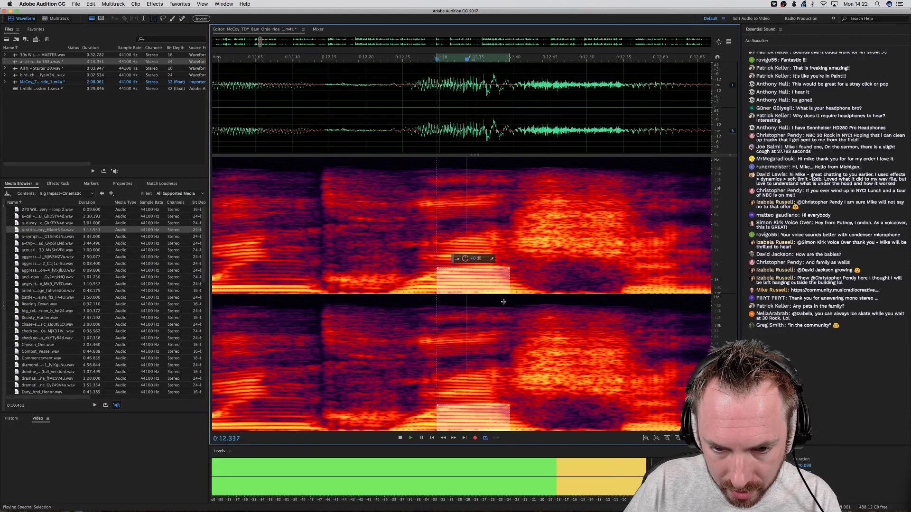
pyautogui.press('space')
# Try deleting the low frequencies from 0:12.236 to about 0:12.43, replay the passage, and undo the deletion.
pyautogui.moveTo(392, 270); pyautogui.dragTo(535, 313)
pyautogui.press('Delete')
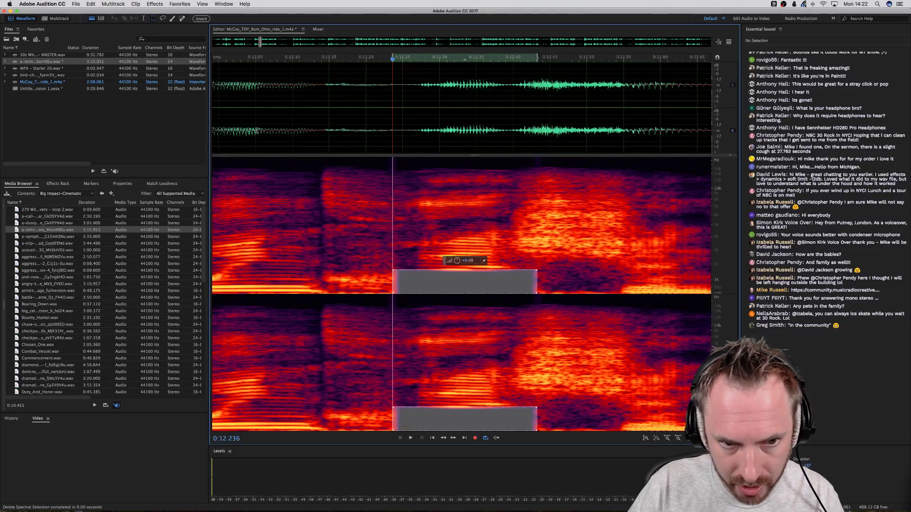
pyautogui.click(262, 110)
pyautogui.press('space')
pyautogui.press('space')
pyautogui.press('space')
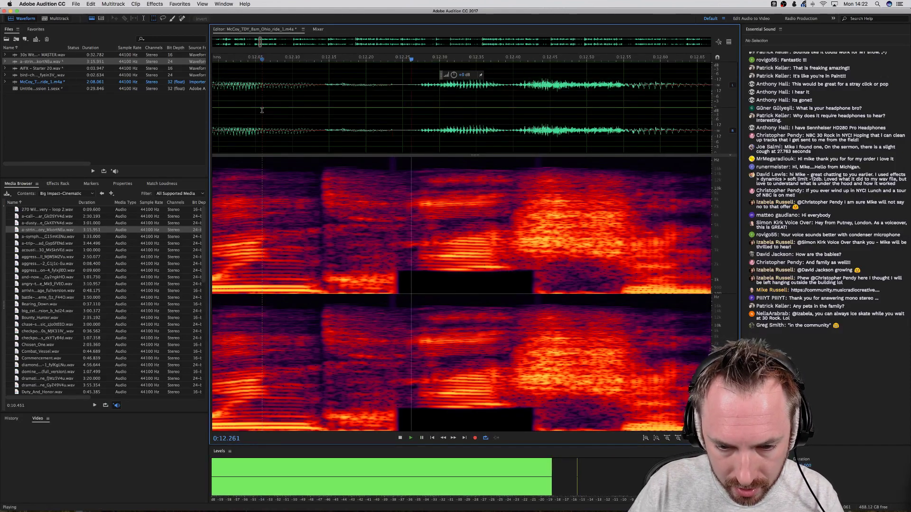
pyautogui.press('space')
pyautogui.press('super+z')
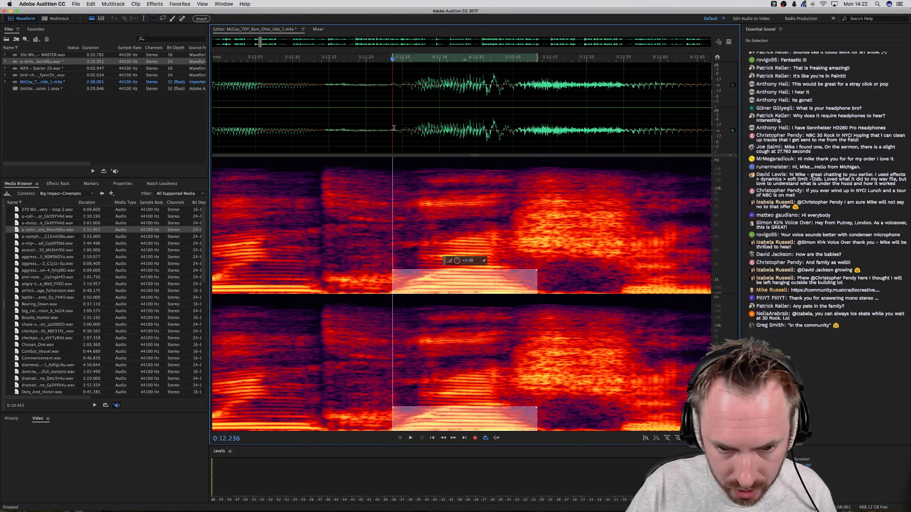
# Select the speech from 0:10.784 to about 0:16.8 and play its opening repeatedly.
pyautogui.click(404, 257)
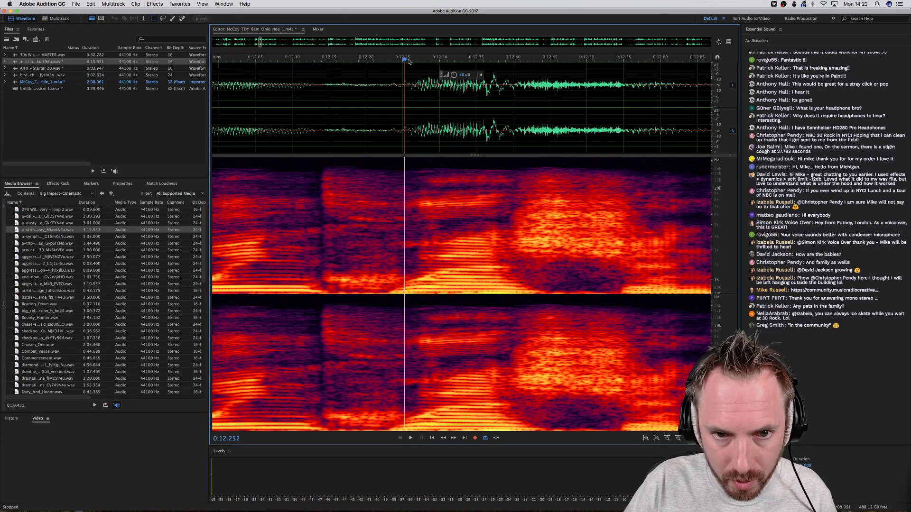
pyautogui.scroll(-10, 410, 61)
pyautogui.moveTo(377, 135); pyautogui.dragTo(507, 138)
pyautogui.press('space')
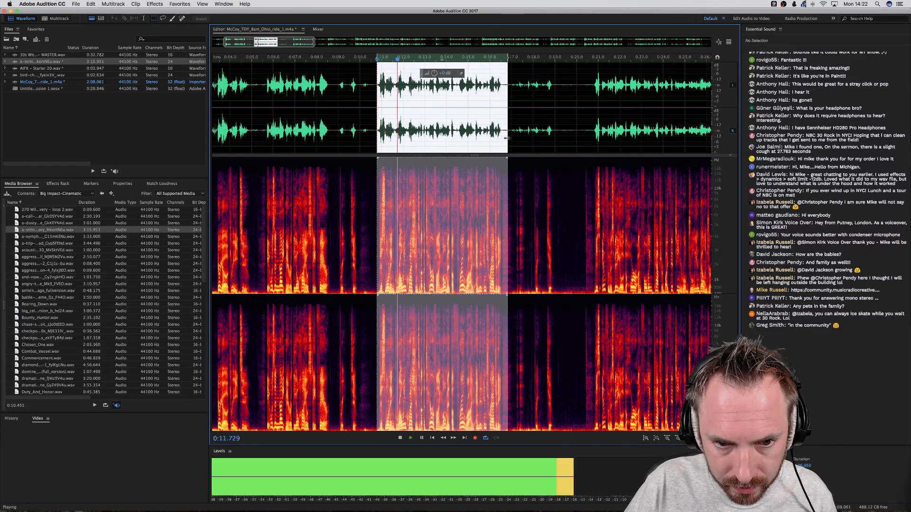
pyautogui.press('space')
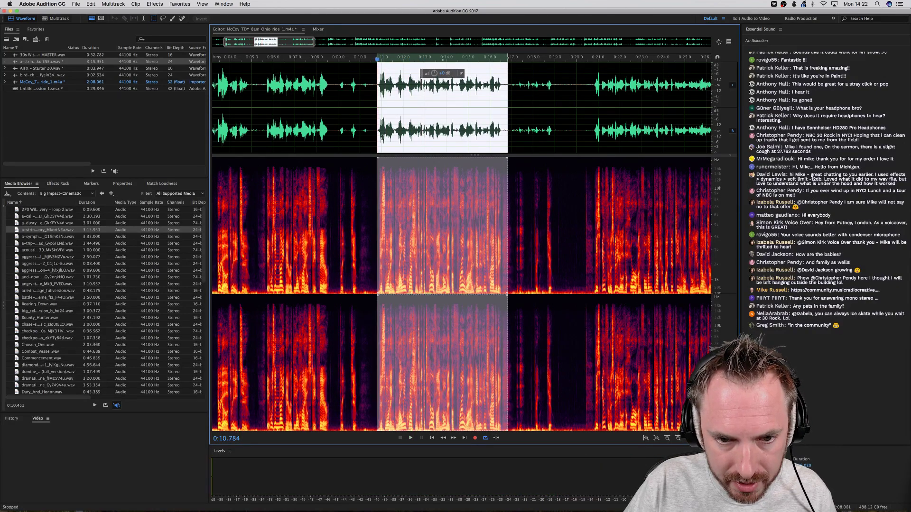
pyautogui.press('space')
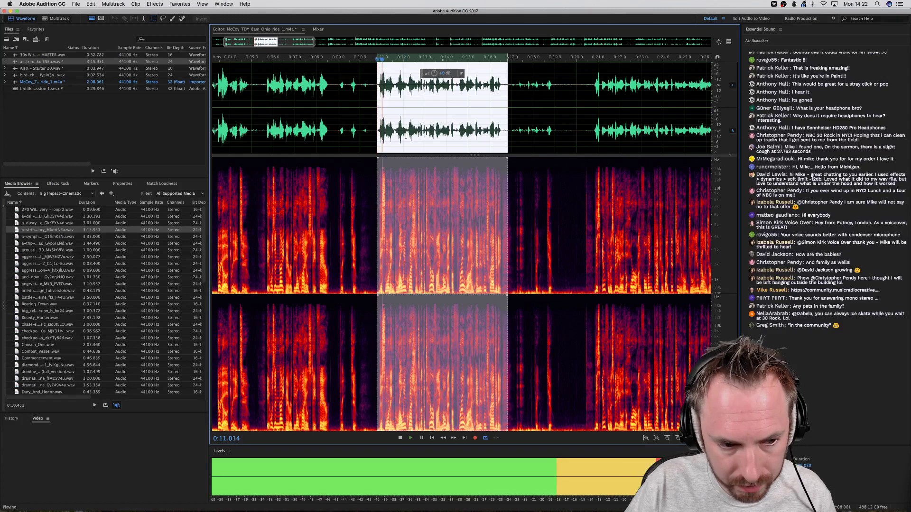
pyautogui.press('space')
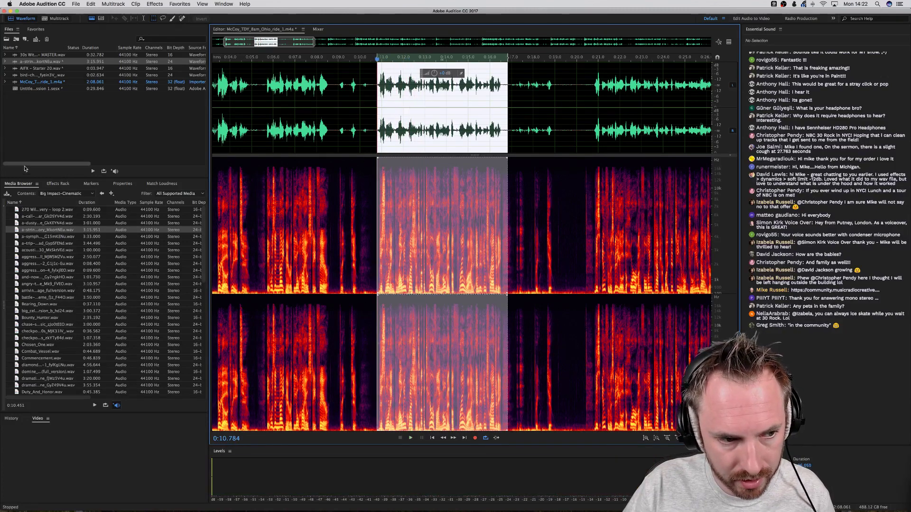
# Add a Scientific Filter to the first Effects Rack slot and load its Default preset.
pyautogui.click(57, 184)
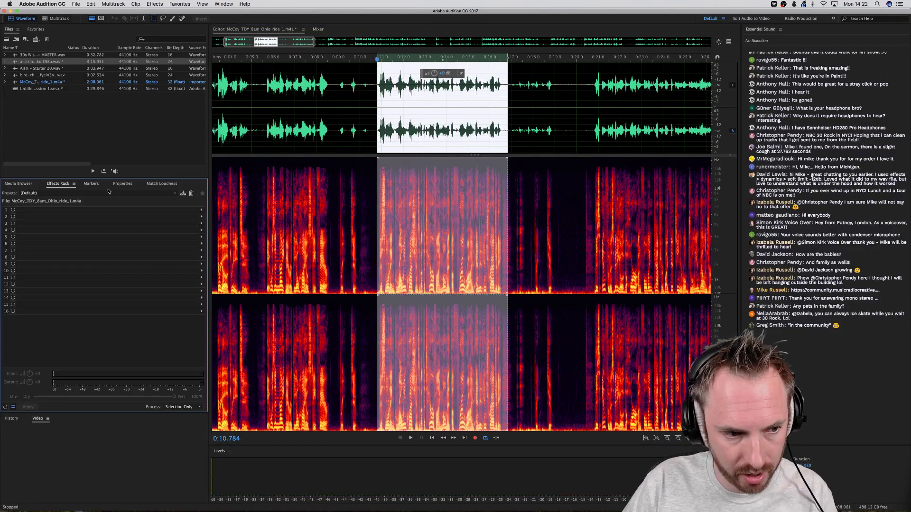
pyautogui.click(201, 210)
pyautogui.moveTo(265, 247)
pyautogui.click(312, 288)
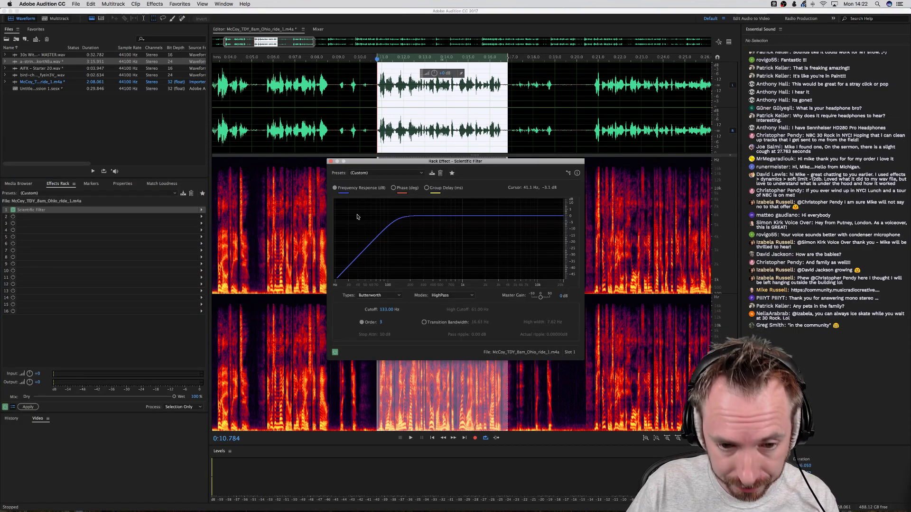
pyautogui.click(387, 174)
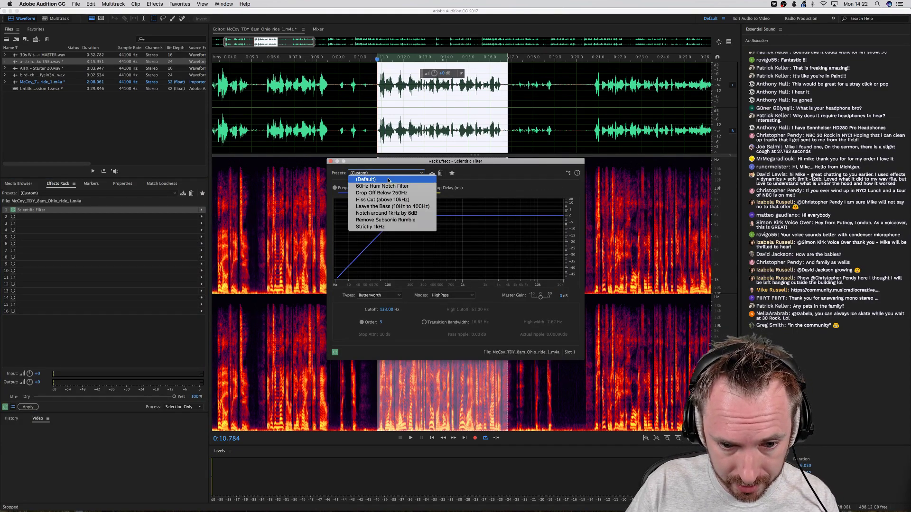
pyautogui.click(389, 180)
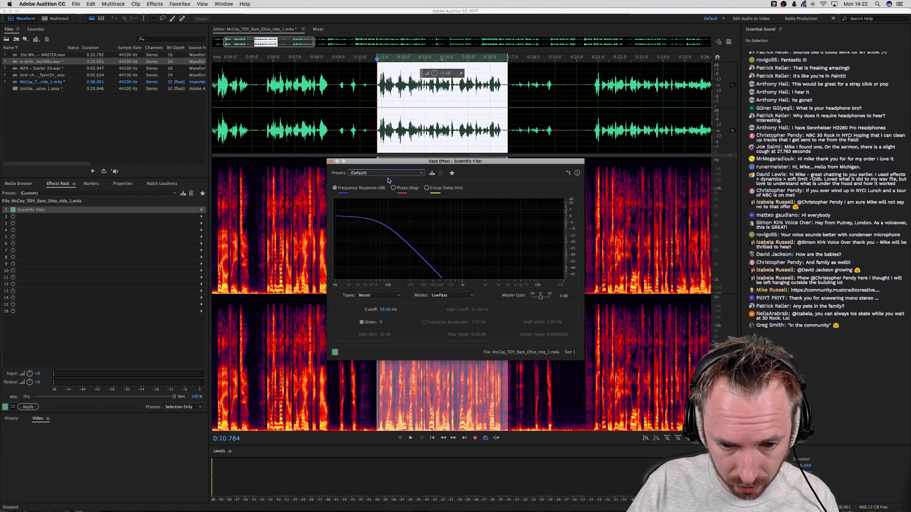
# Set the Scientific Filter to the Butterworth type in HighPass mode with a 154 Hz cutoff.
pyautogui.click(389, 296)
pyautogui.click(391, 309)
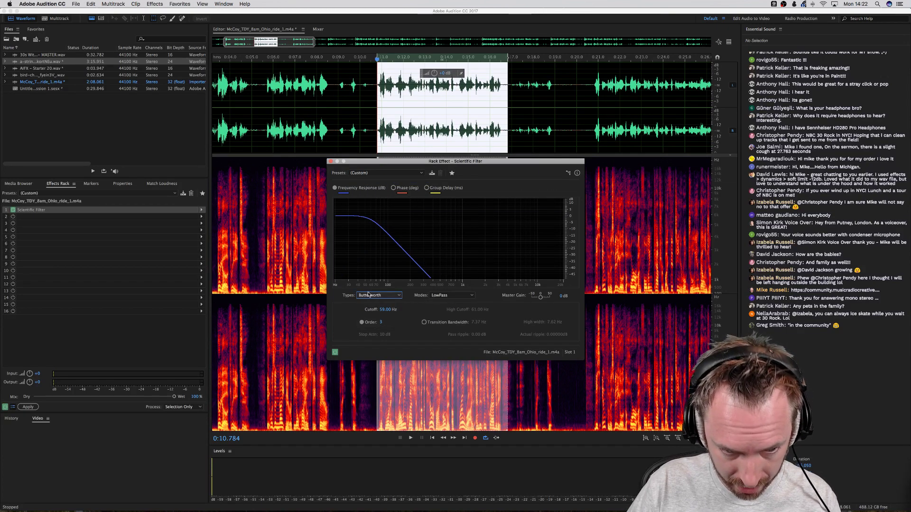
pyautogui.click(459, 296)
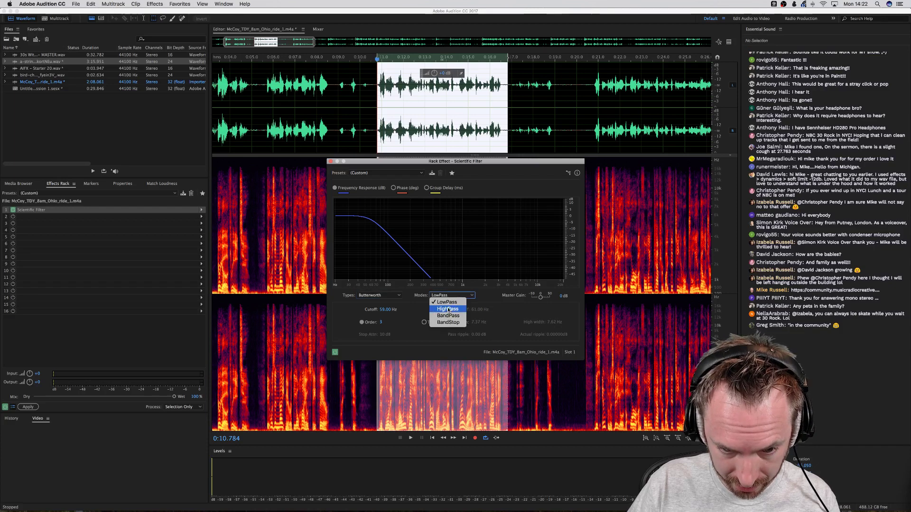
pyautogui.click(446, 310)
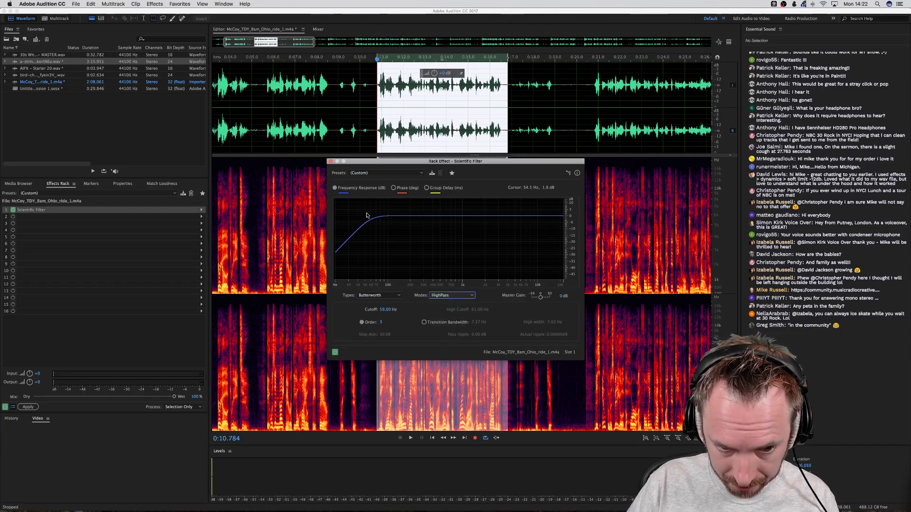
pyautogui.moveTo(382, 310); pyautogui.dragTo(387, 283)
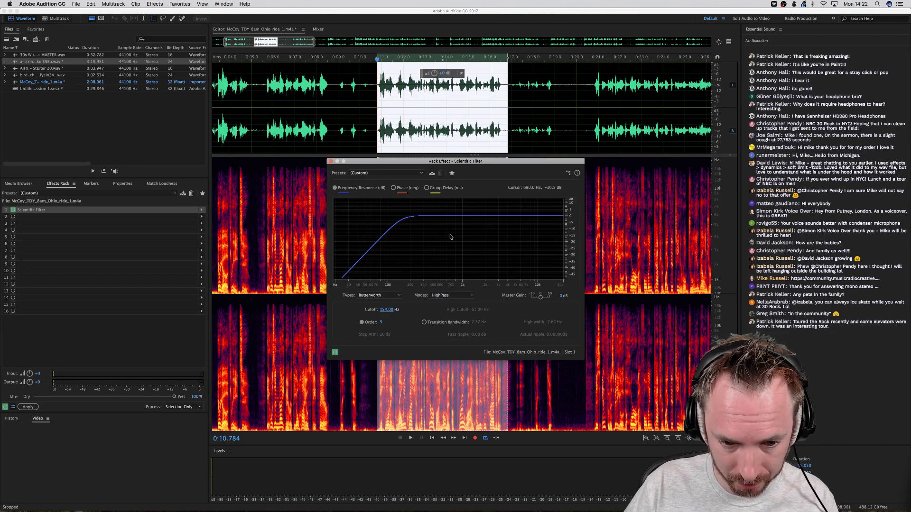
# Play the filtered selection several times, lowering the high-pass cutoff to about 105 Hz between playbacks.
pyautogui.press('space')
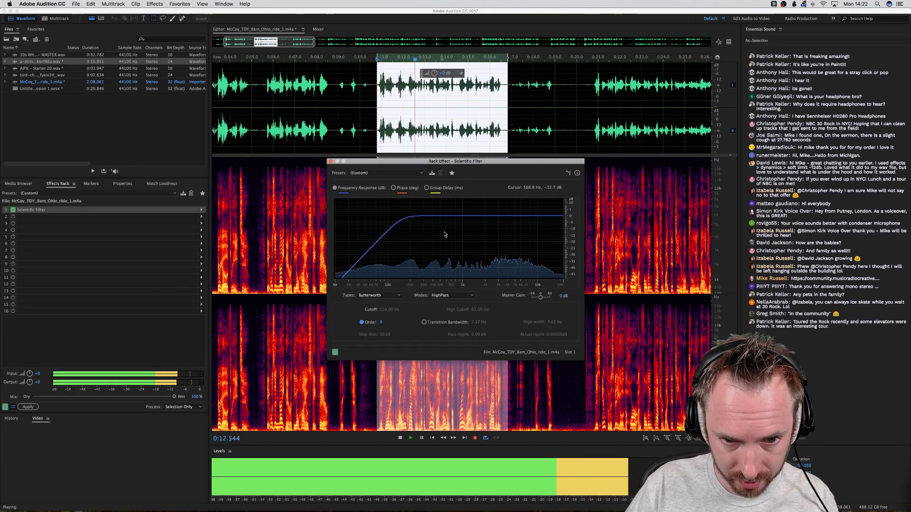
pyautogui.press('space')
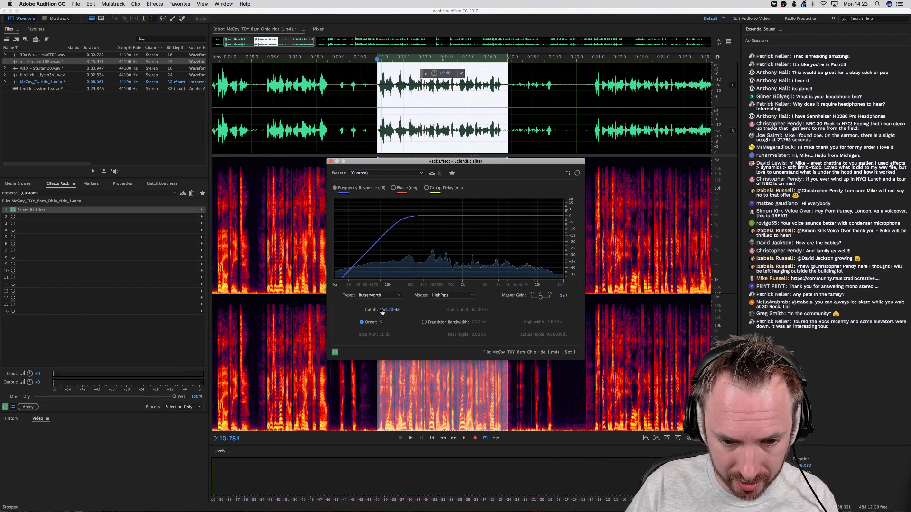
pyautogui.press('space')
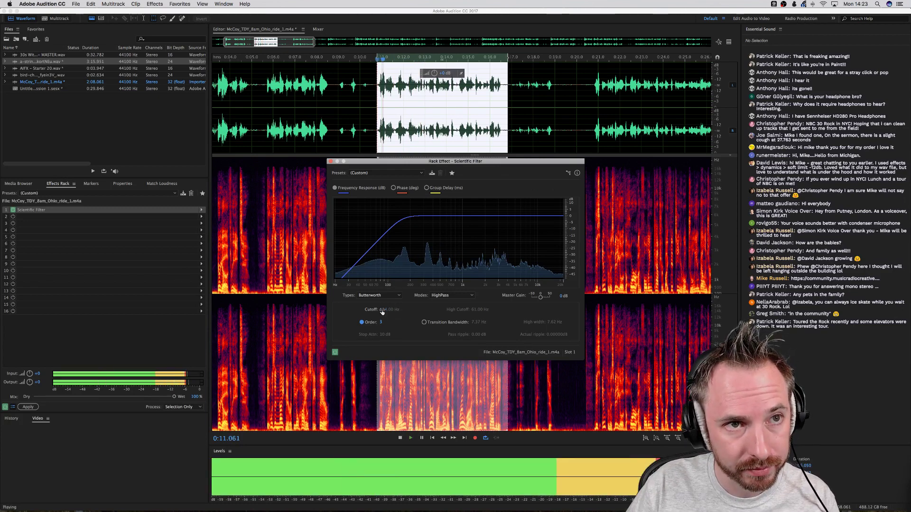
pyautogui.press('space')
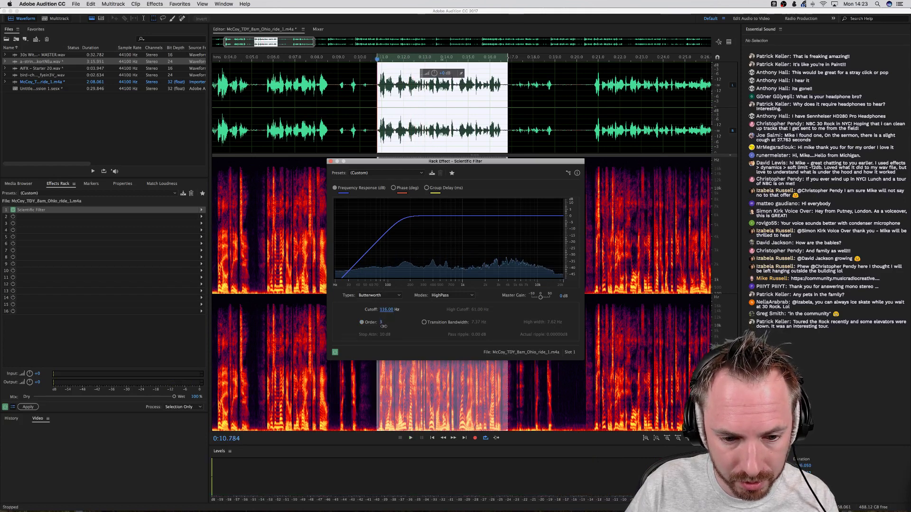
pyautogui.moveTo(384, 329); pyautogui.dragTo(384, 331)
pyautogui.press('space')
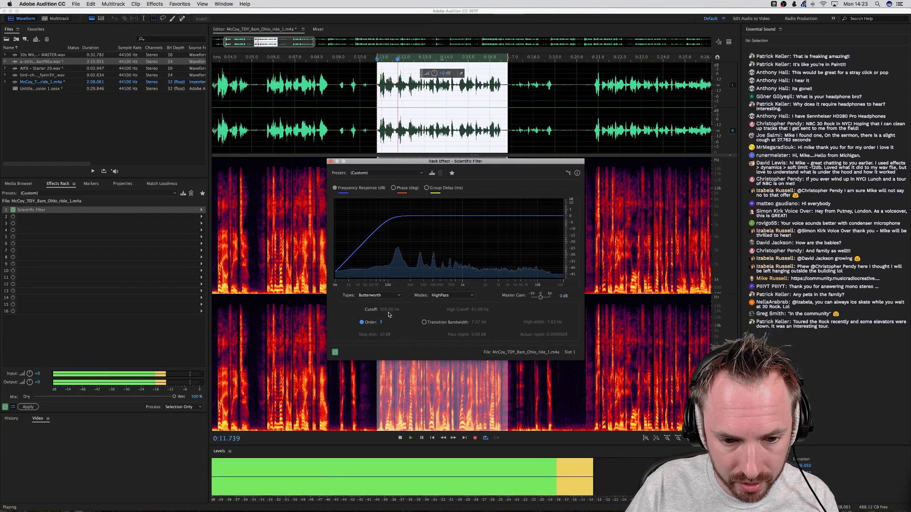
pyautogui.press('space')
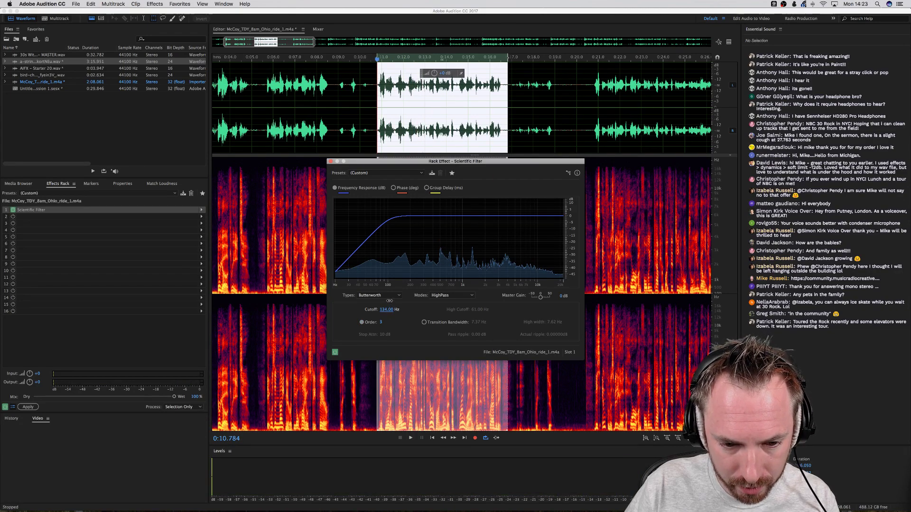
# Set the high-pass cutoff to 147 Hz and play the filtered selection.
pyautogui.moveTo(389, 297); pyautogui.dragTo(391, 298)
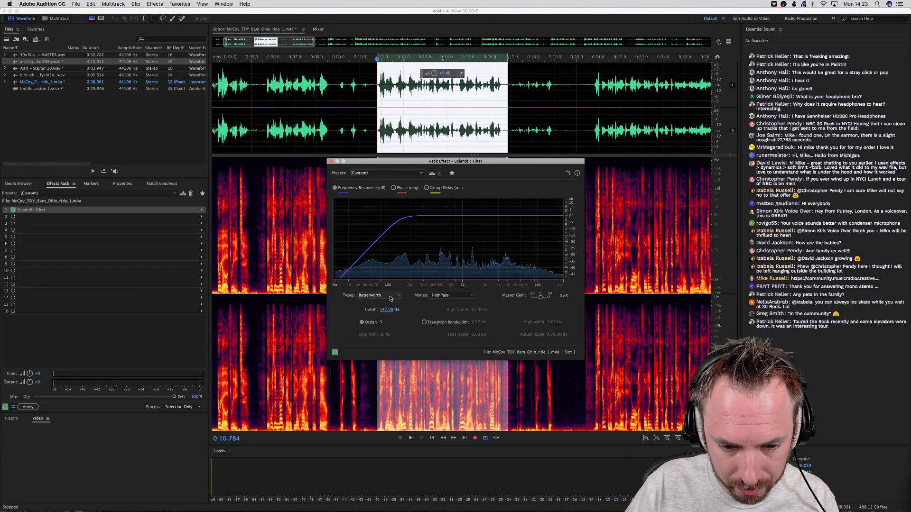
pyautogui.press('space')
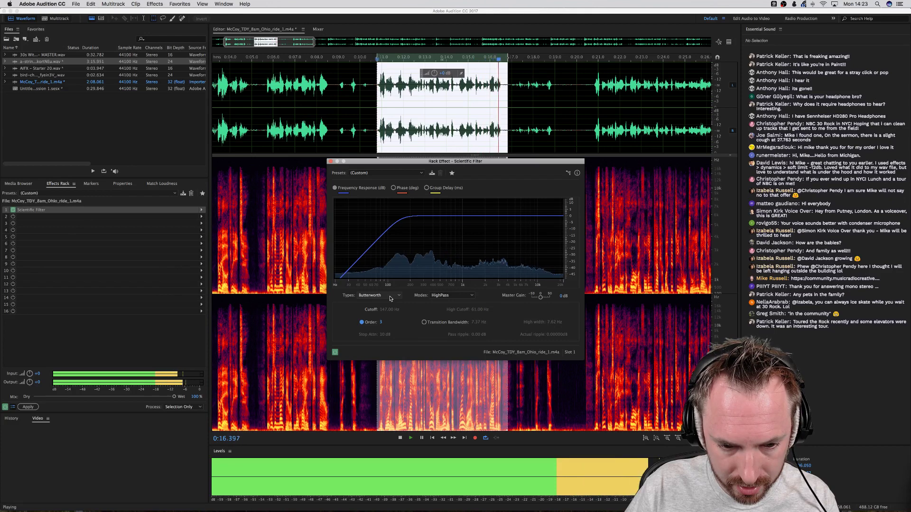
pyautogui.press('space')
# Play the selection with the Scientific Filter bypassed and enabled for comparison, and leave the filter switched off.
pyautogui.click(335, 352)
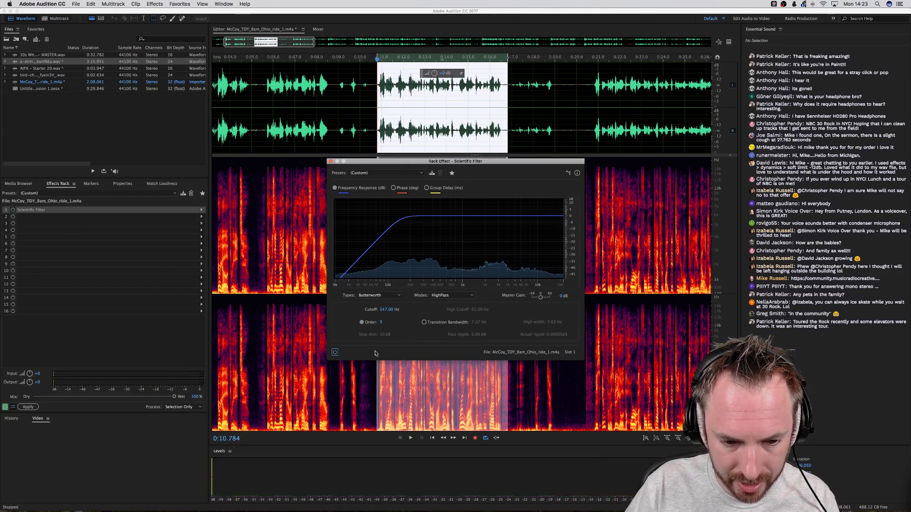
pyautogui.press('space')
pyautogui.click(335, 352)
pyautogui.press('space')
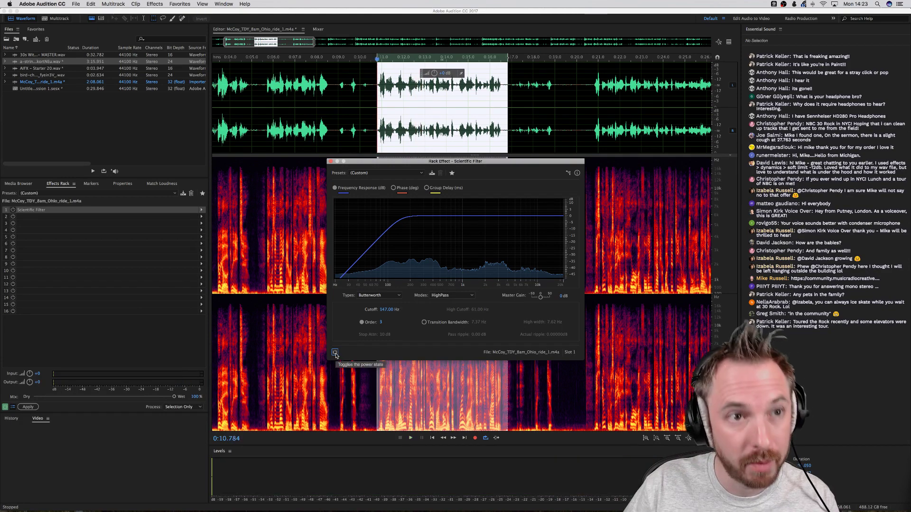
pyautogui.click(335, 354)
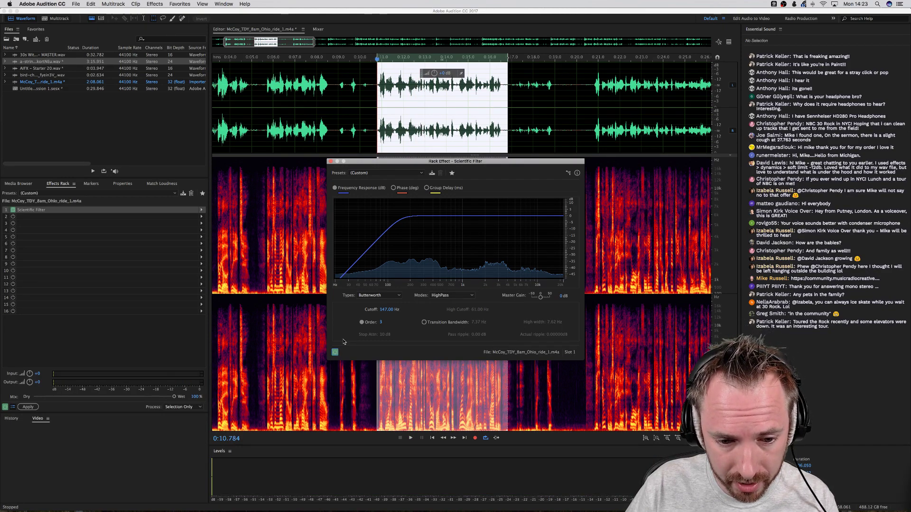
pyautogui.press('space')
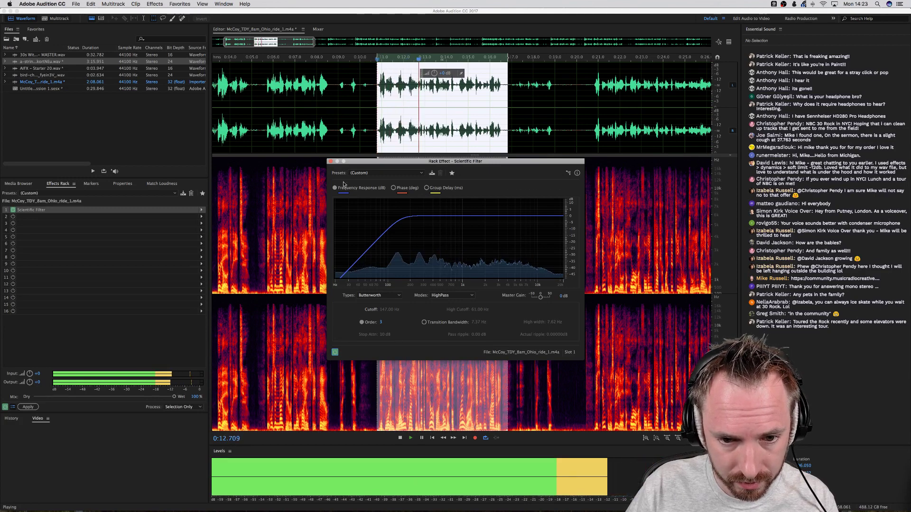
pyautogui.press('space')
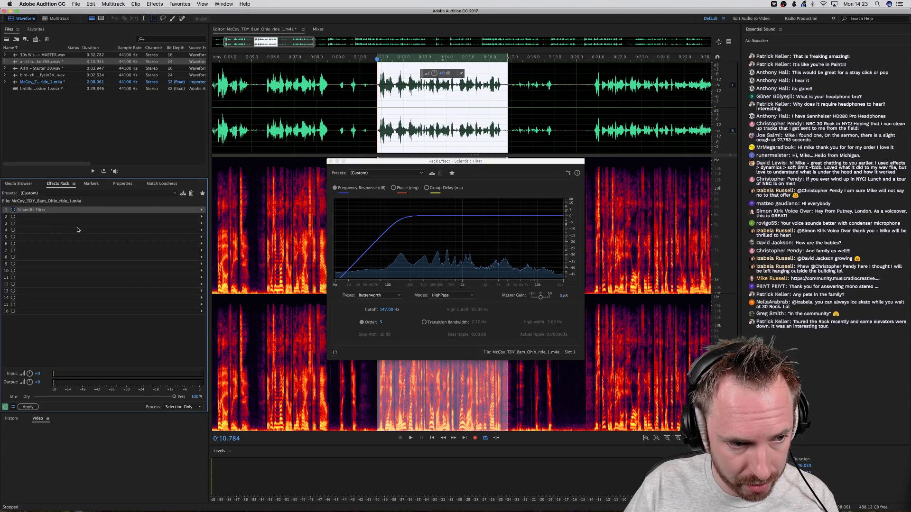
# Add a Notch Filter to the second Effects Rack slot and load its Default preset.
pyautogui.click(201, 217)
pyautogui.moveTo(227, 255)
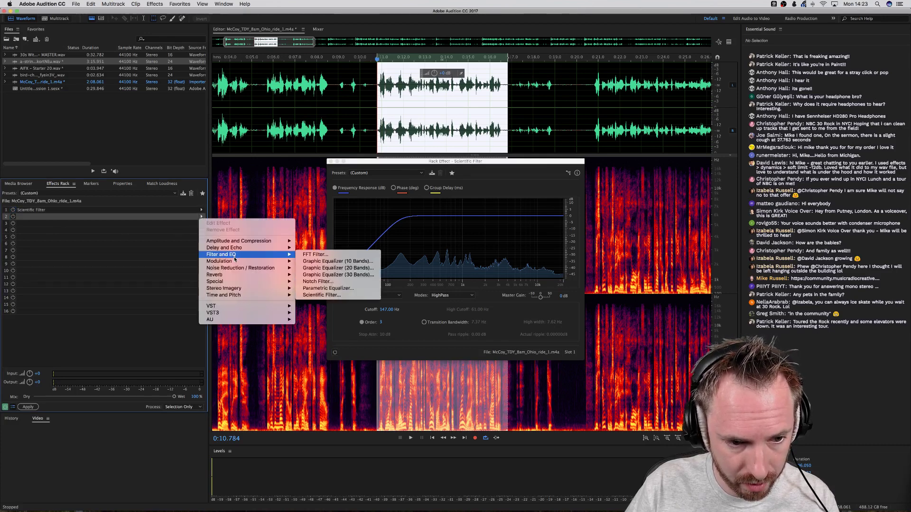
pyautogui.click(323, 282)
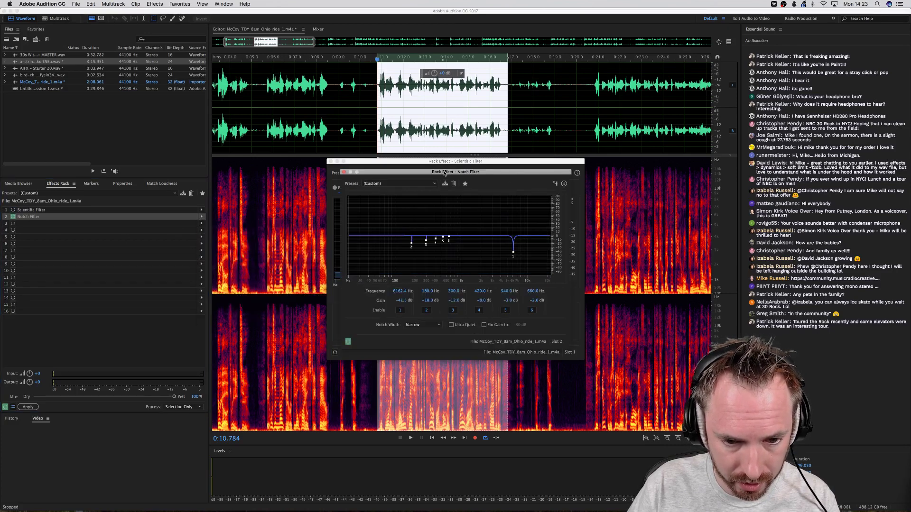
pyautogui.click(386, 184)
pyautogui.click(387, 190)
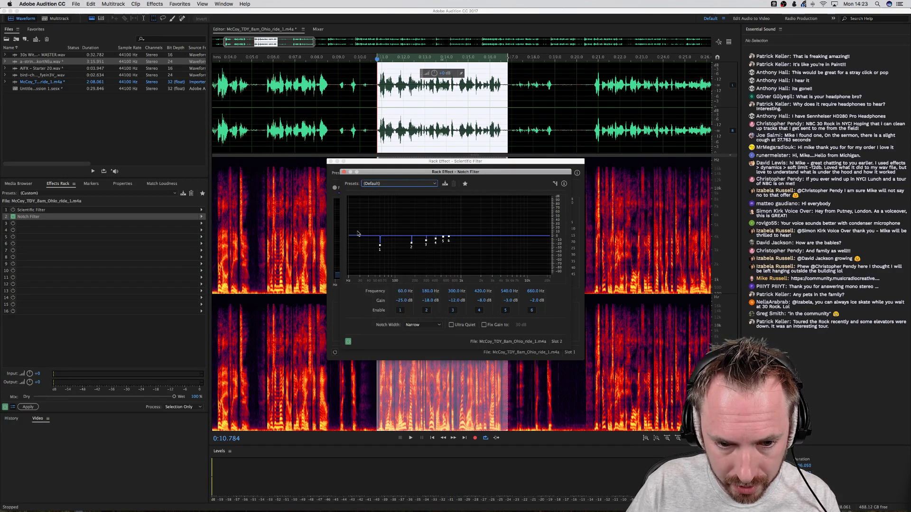
# Disable notches 2 to 6 in the Notch Filter, keeping only notch 1 enabled.
pyautogui.click(426, 311)
pyautogui.click(476, 312)
pyautogui.click(506, 311)
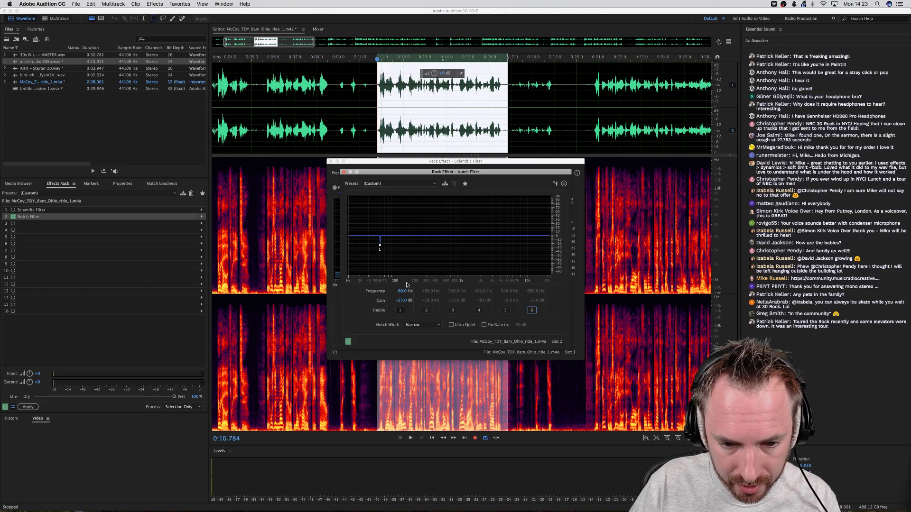
# Move notch 1 to about 62.5 Hz and -41.5 dB, and compare the Very Narrow and Super Narrow widths before restoring Narrow.
pyautogui.moveTo(379, 247)
pyautogui.mouseDown()
pyautogui.moveTo(364, 264)
pyautogui.moveTo(398, 261)
pyautogui.moveTo(372, 254)
pyautogui.moveTo(381, 255)
pyautogui.mouseUp()
pyautogui.click(422, 324)
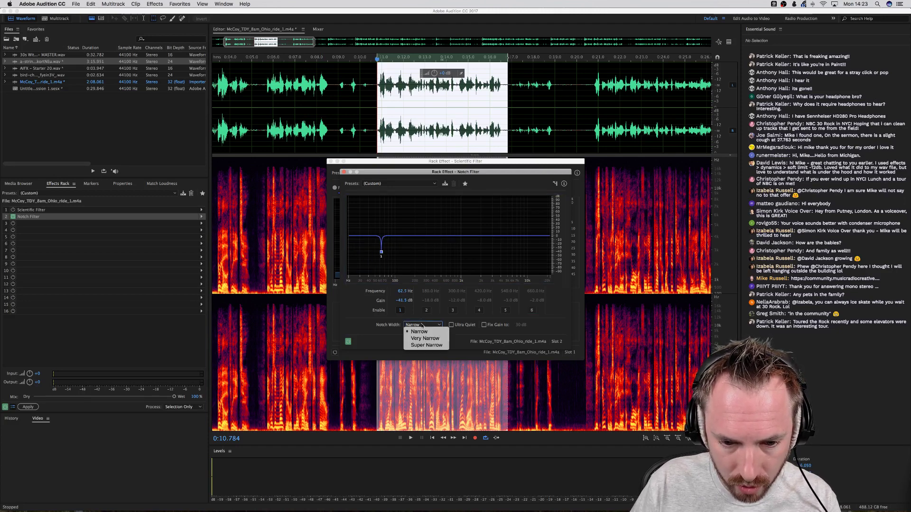
pyautogui.click(423, 339)
pyautogui.click(420, 326)
pyautogui.click(421, 346)
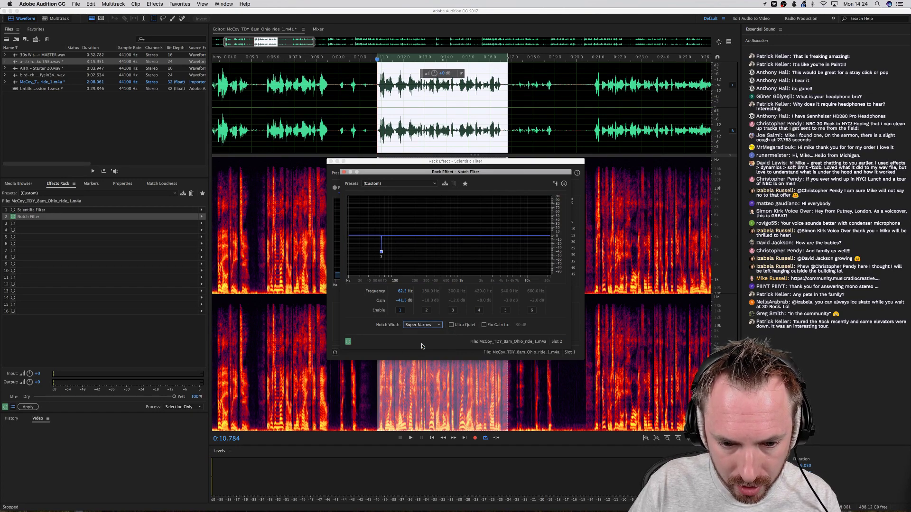
pyautogui.click(417, 325)
pyautogui.click(417, 331)
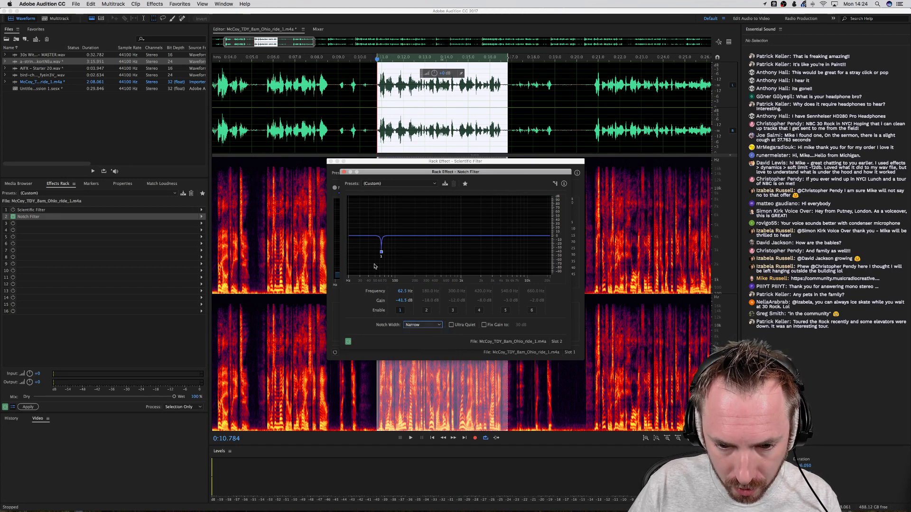
# Deepen notch 1 to about -66.5 dB at 63.2 Hz and play the filtered selection.
pyautogui.moveTo(381, 254)
pyautogui.mouseDown()
pyautogui.moveTo(371, 272)
pyautogui.moveTo(399, 265)
pyautogui.moveTo(373, 249)
pyautogui.moveTo(356, 253)
pyautogui.moveTo(363, 269)
pyautogui.moveTo(382, 265)
pyautogui.mouseUp()
pyautogui.press('space')
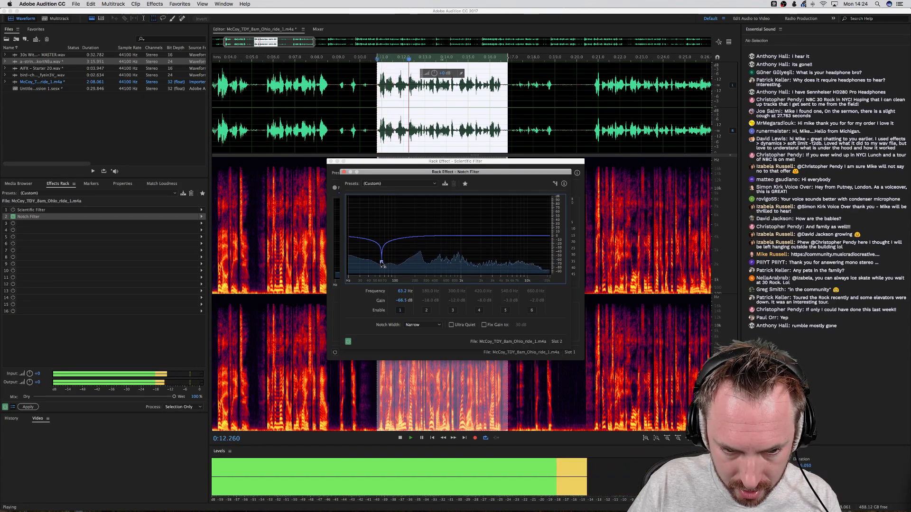
pyautogui.press('space')
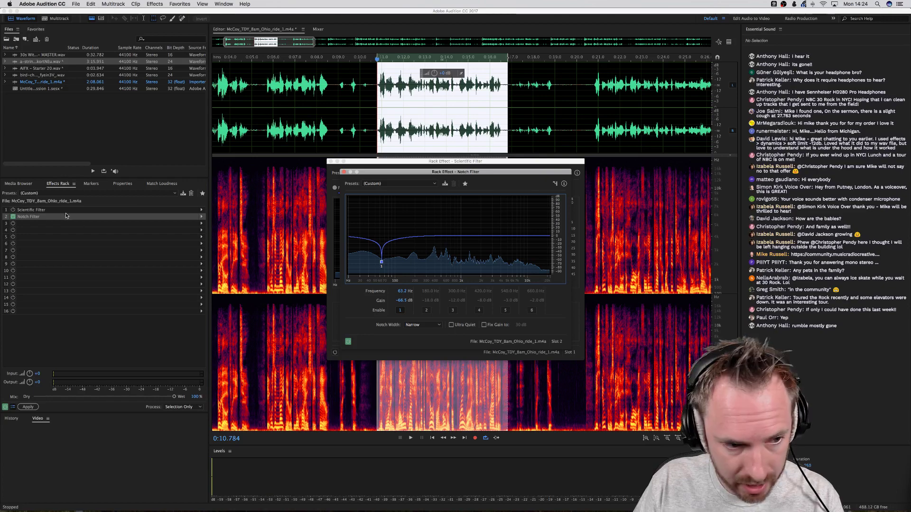
# Place the Scientific Filter and Notch Filter windows side by side to compare their curves, and close the Scientific Filter window.
pyautogui.click(468, 162)
pyautogui.moveTo(468, 163); pyautogui.dragTo(587, 160)
pyautogui.moveTo(394, 172); pyautogui.dragTo(211, 173)
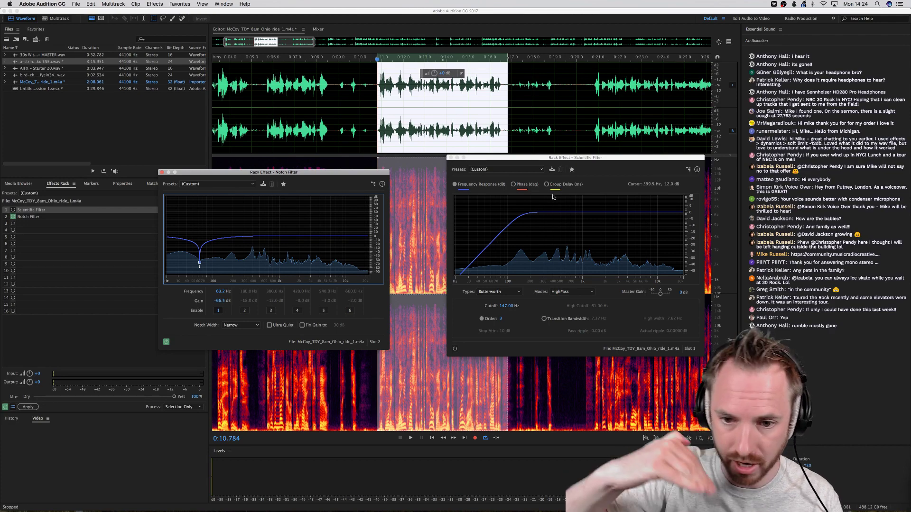
pyautogui.click(451, 158)
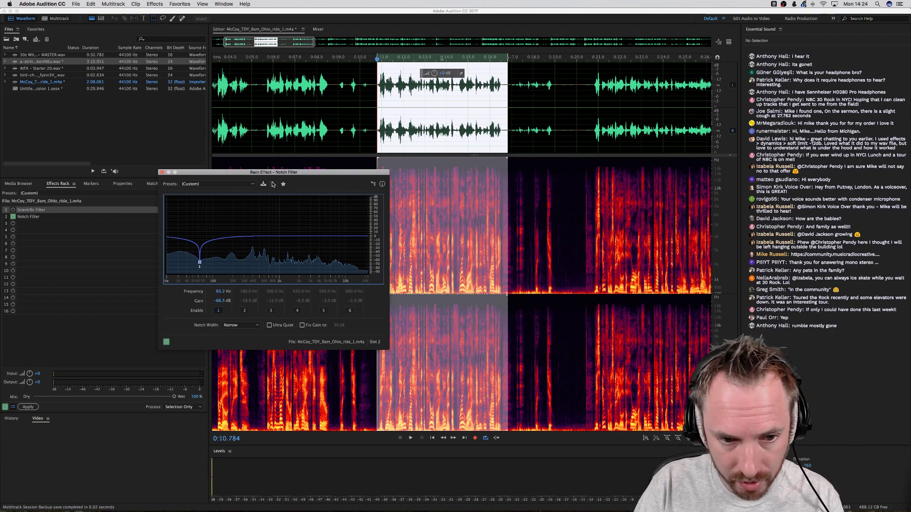
pyautogui.moveTo(282, 175); pyautogui.dragTo(465, 170)
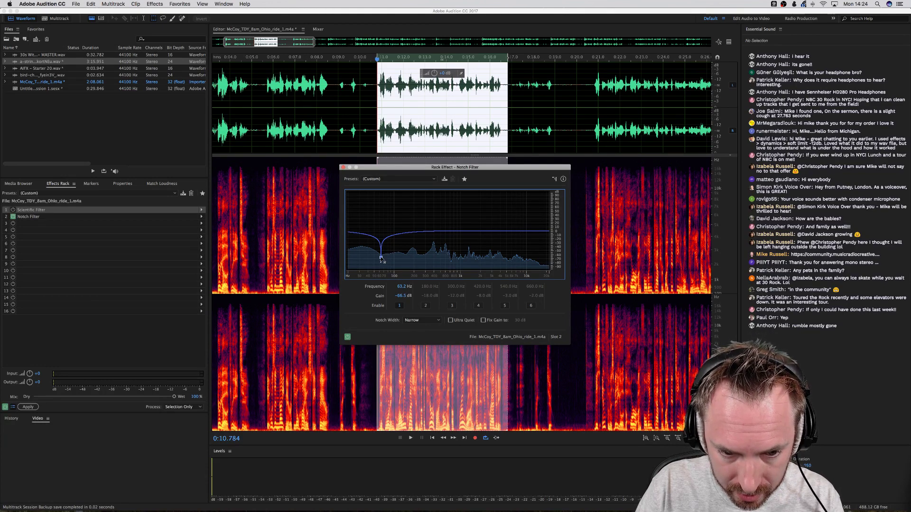
# Play the selection while shifting notch 1 to about 57.3 Hz and -67.4 dB.
pyautogui.press('space')
pyautogui.moveTo(381, 258); pyautogui.dragTo(378, 260)
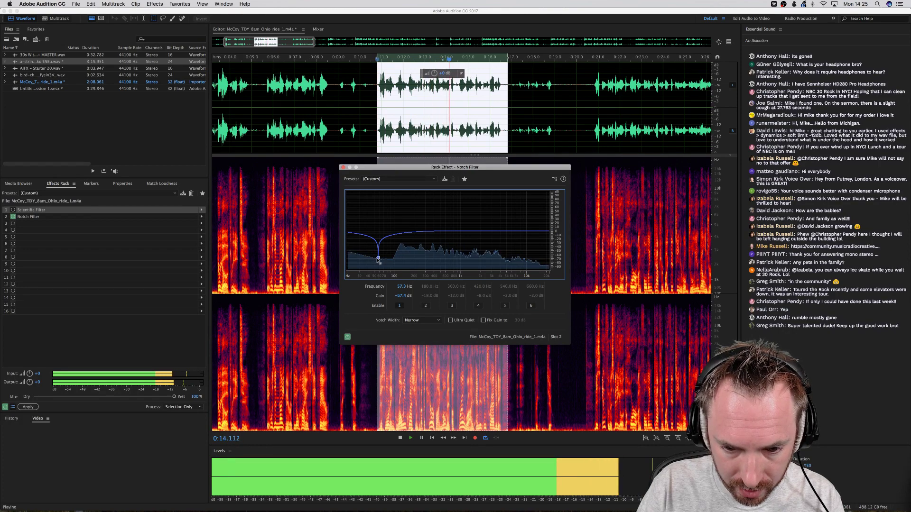
pyautogui.press('space')
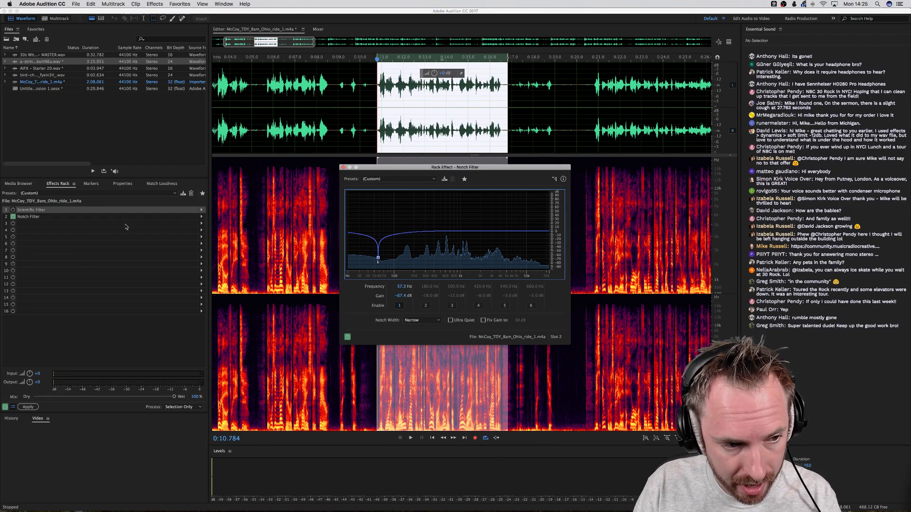
# Add a Single-band Compressor to the third Effects Rack slot.
pyautogui.click(201, 223)
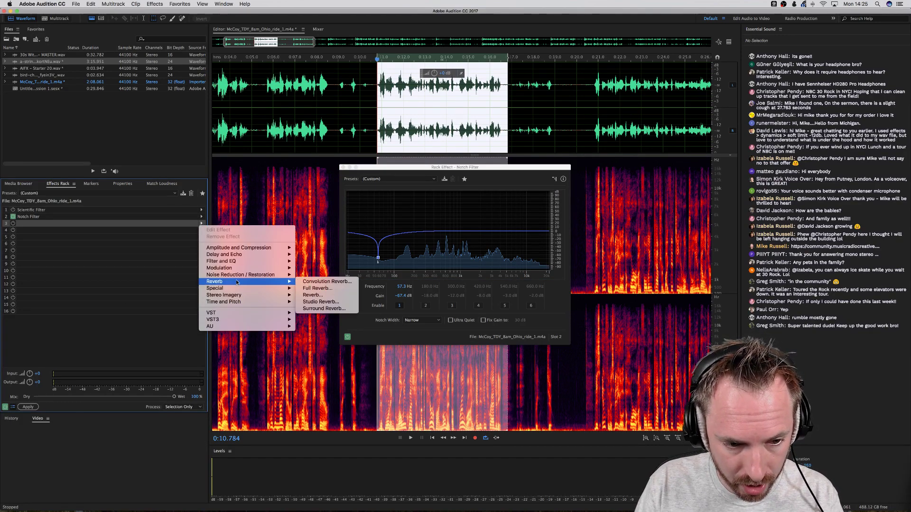
pyautogui.moveTo(276, 247)
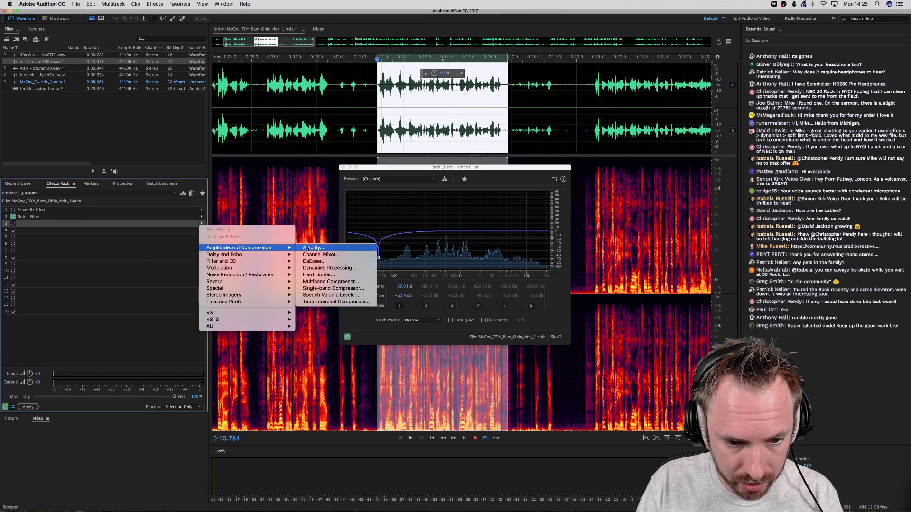
pyautogui.click(331, 289)
# Show the Preview Editor and move the Notch Filter and compressor windows away from the selected waveform.
pyautogui.moveTo(534, 174); pyautogui.dragTo(785, 173)
pyautogui.click(729, 42)
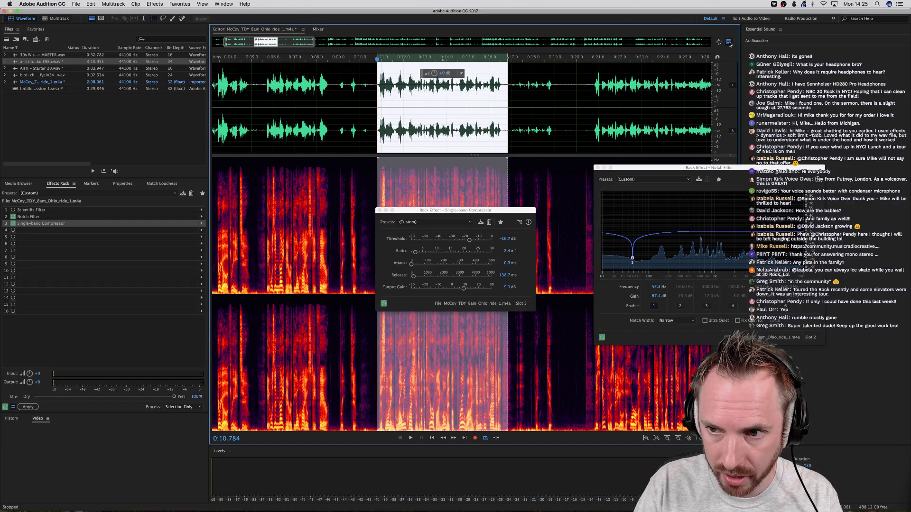
pyautogui.moveTo(465, 208); pyautogui.dragTo(619, 209)
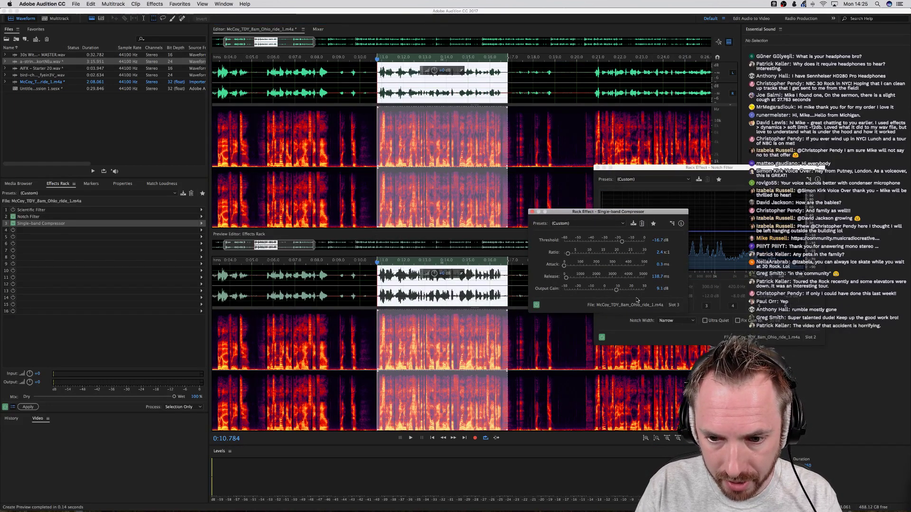
# Load the compressor's Default preset and set threshold to about -19.9 dB, ratio to 4.4:1 and output gain to 13.5 dB.
pyautogui.click(580, 223)
pyautogui.click(572, 230)
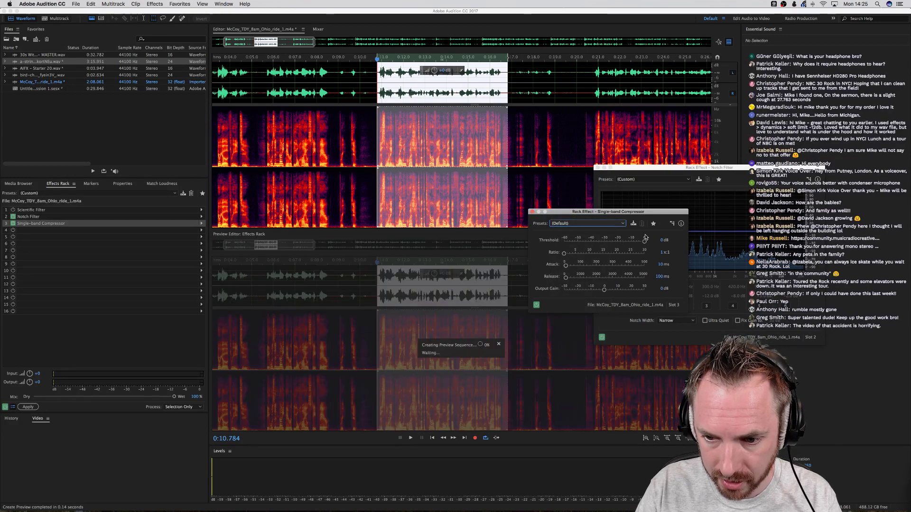
pyautogui.click(619, 243)
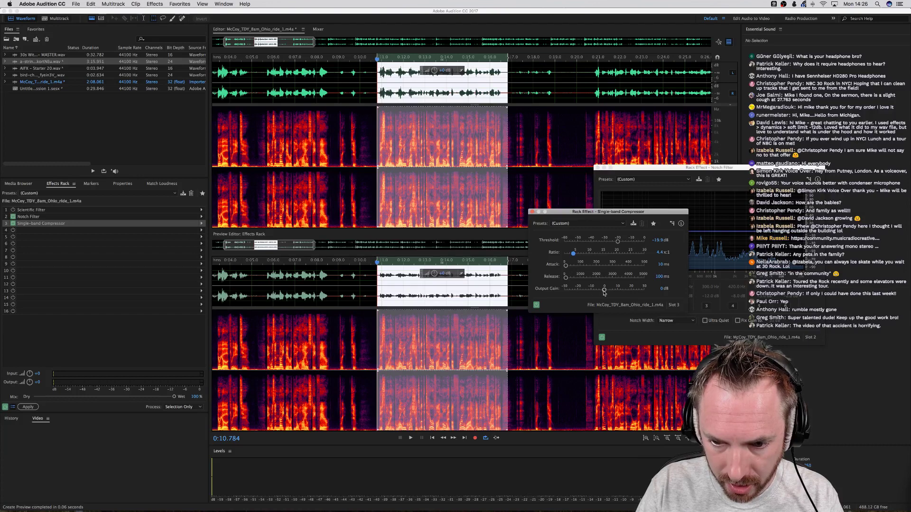
pyautogui.click(618, 294)
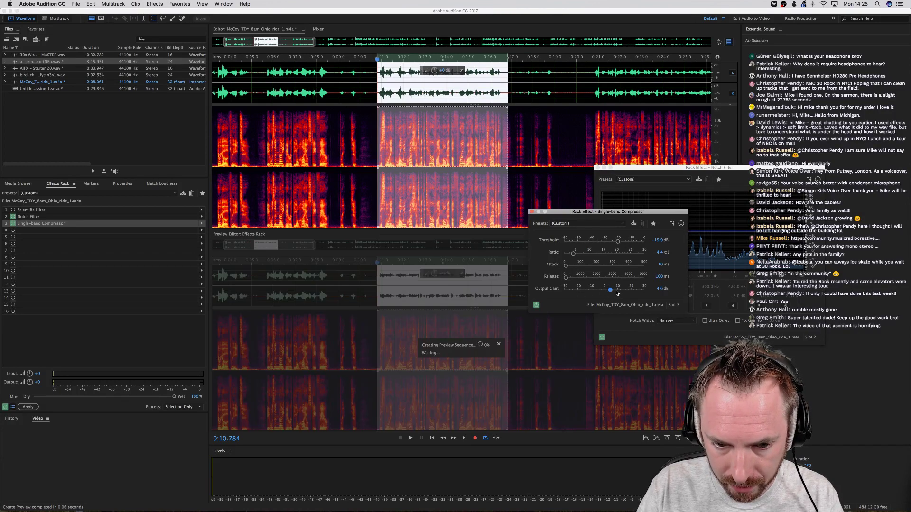
pyautogui.click(623, 293)
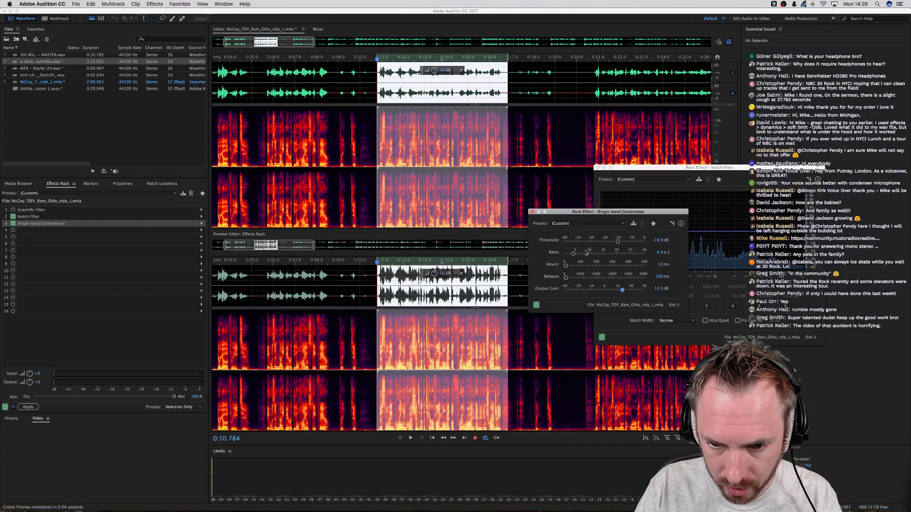
# Set the compressor threshold to about -23.8 dB and the ratio to 3.6:1 while playing the selection.
pyautogui.moveTo(619, 244); pyautogui.dragTo(617, 244)
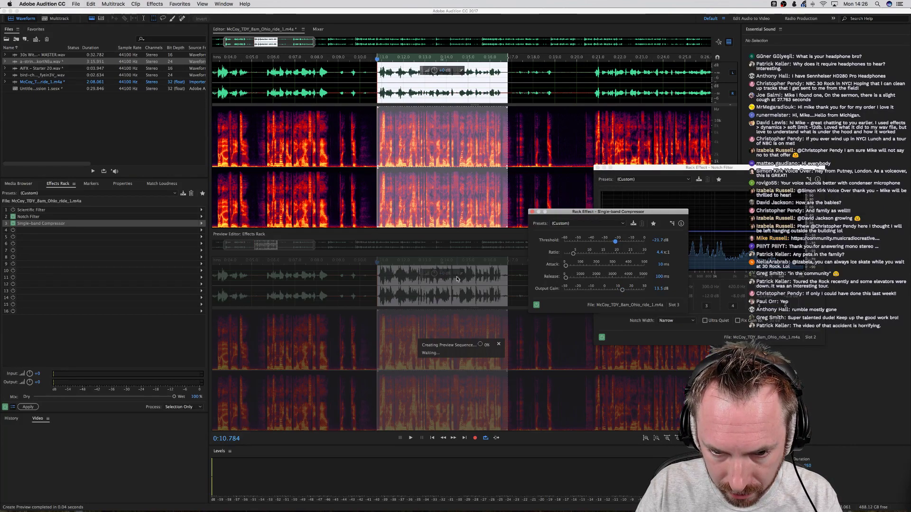
pyautogui.moveTo(617, 246); pyautogui.dragTo(615, 247)
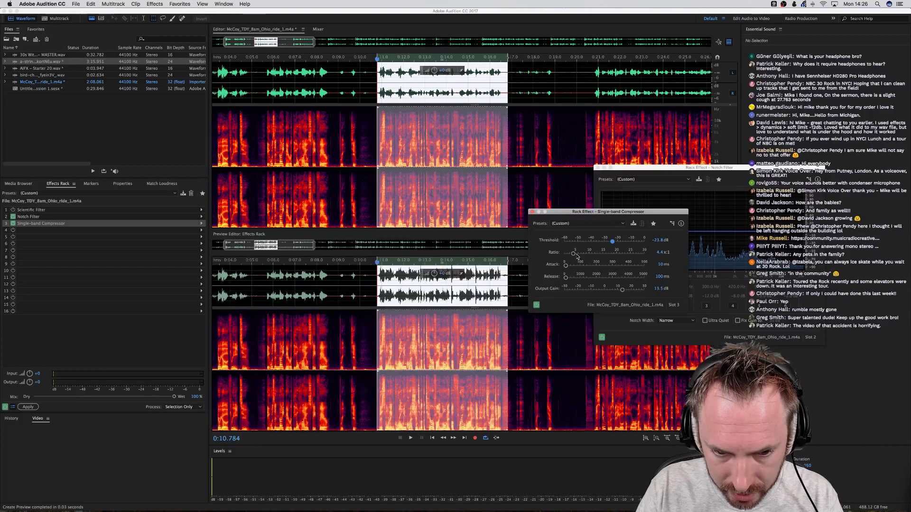
pyautogui.press('space')
pyautogui.moveTo(574, 255); pyautogui.dragTo(571, 254)
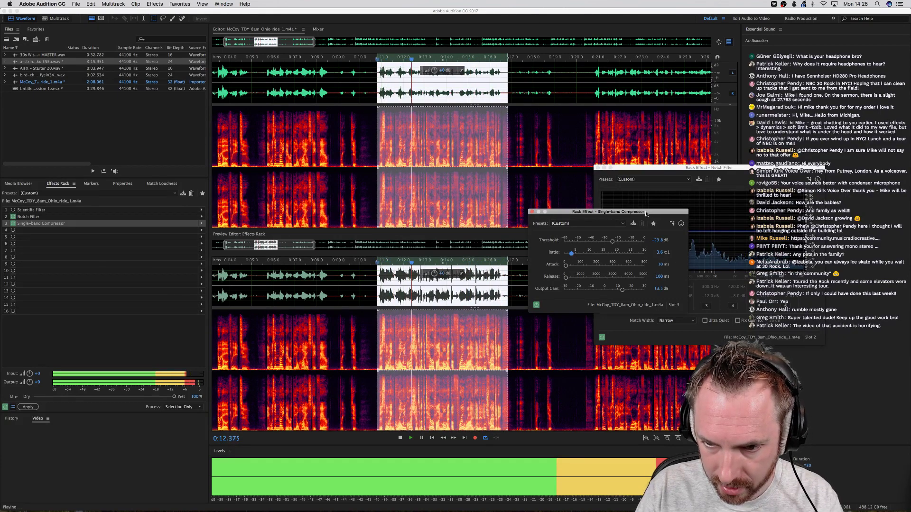
pyautogui.press('space')
# Rearrange the two effect windows and retune notch 1 to about 60.2 Hz and -69.2 dB during playback.
pyautogui.moveTo(647, 213); pyautogui.dragTo(544, 116)
pyautogui.moveTo(632, 169); pyautogui.dragTo(548, 153)
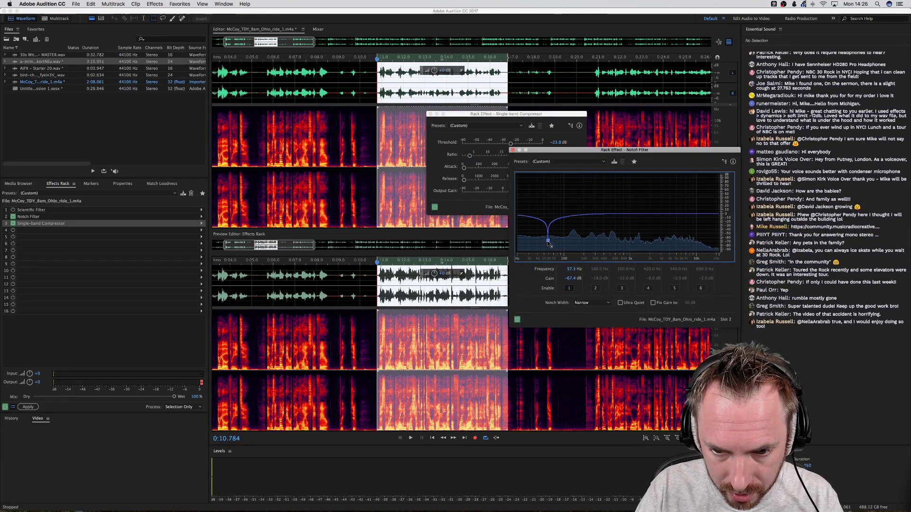
pyautogui.press('space')
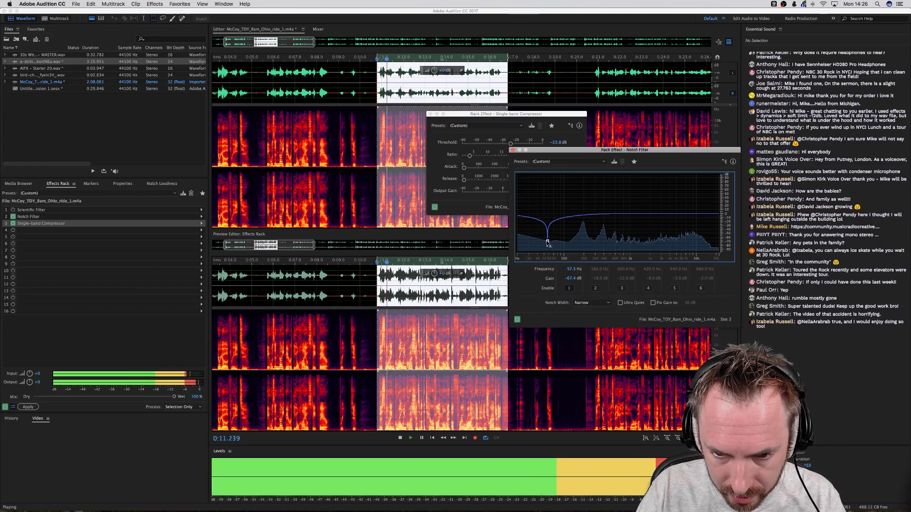
pyautogui.moveTo(548, 242)
pyautogui.mouseDown()
pyautogui.moveTo(541, 244)
pyautogui.moveTo(551, 244)
pyautogui.mouseUp()
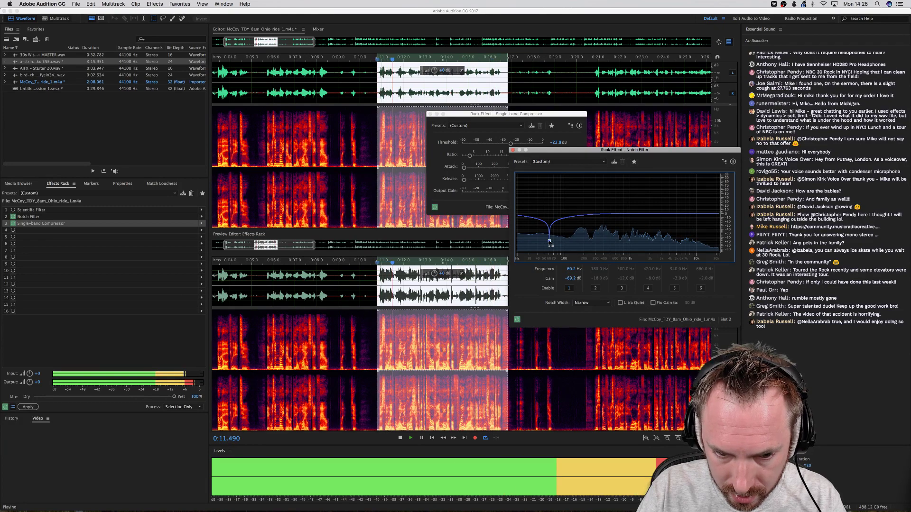
pyautogui.press('space')
# Enable notch 2, position it at about 34.5 Hz and -63.9 dB, and play the selection.
pyautogui.click(595, 288)
pyautogui.moveTo(579, 221); pyautogui.dragTo(535, 242)
pyautogui.press('space')
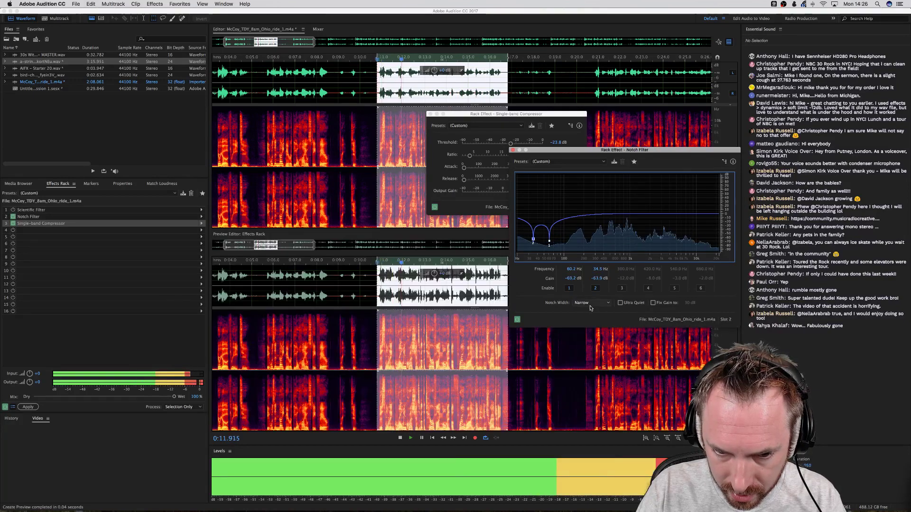
pyautogui.press('space')
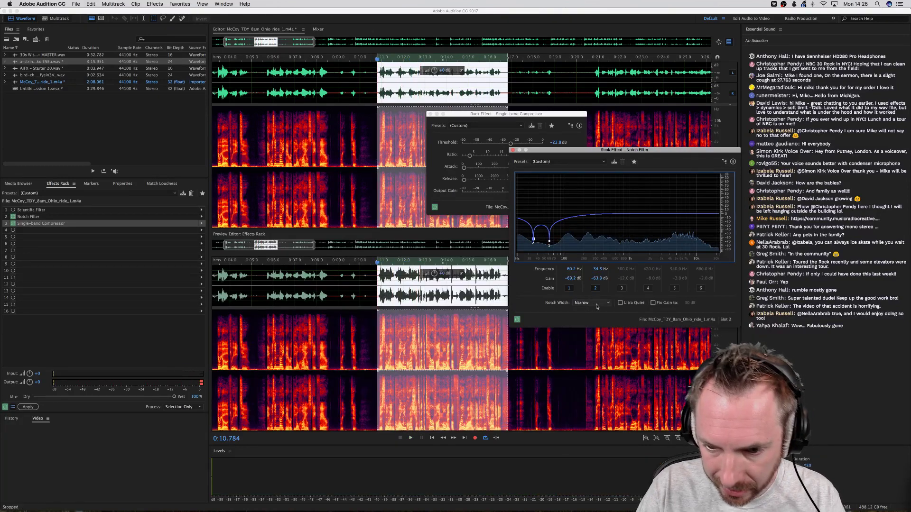
# Try the Very Narrow notch width, play the selection twice with it, and restore the Narrow width.
pyautogui.click(596, 304)
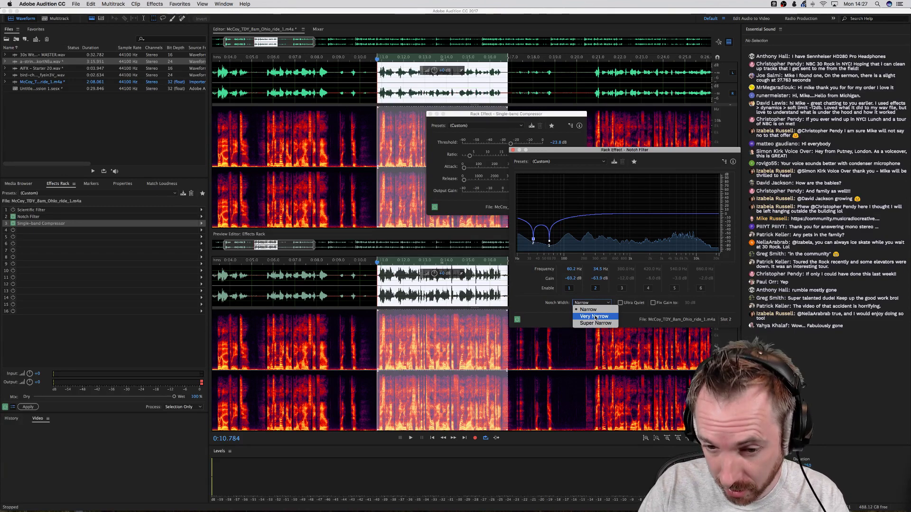
pyautogui.click(594, 317)
pyautogui.press('space')
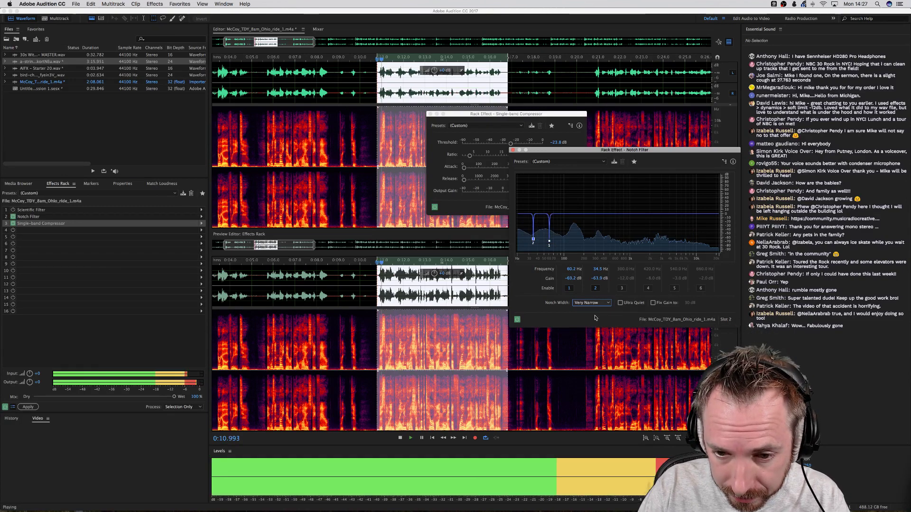
pyautogui.press('space')
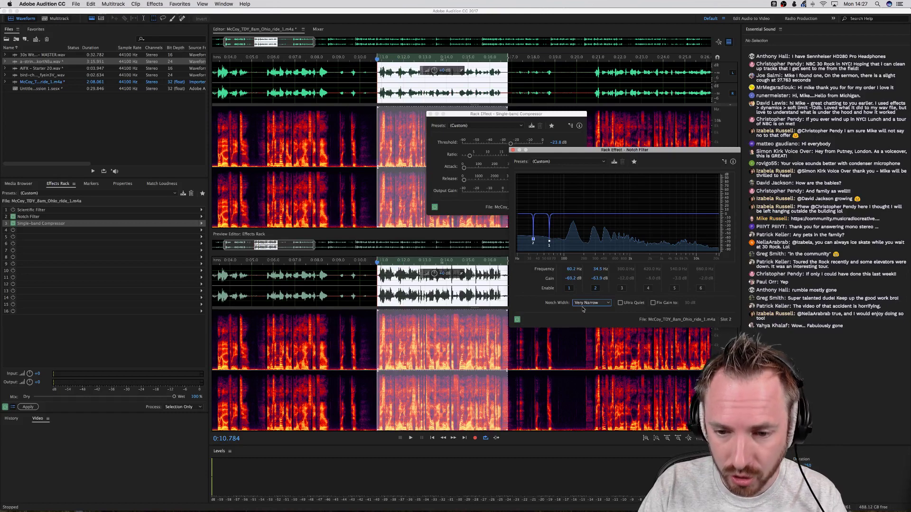
pyautogui.press('space')
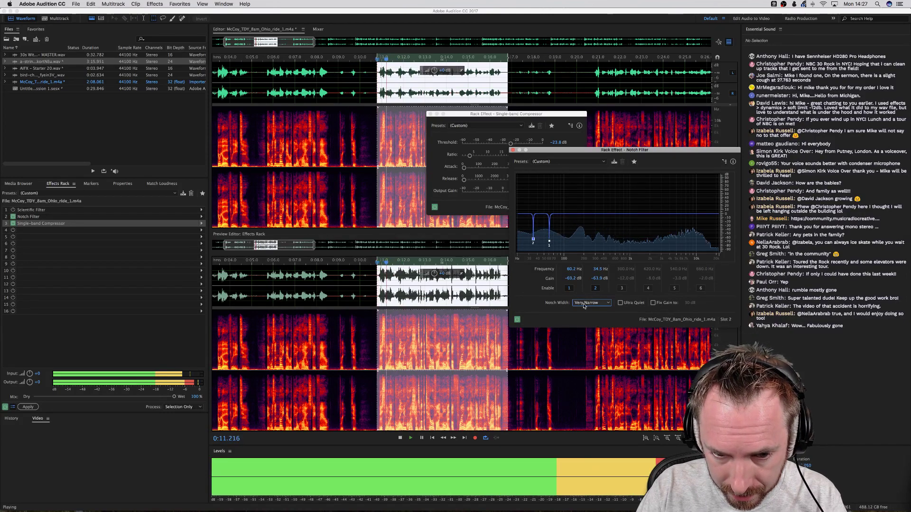
pyautogui.press('space')
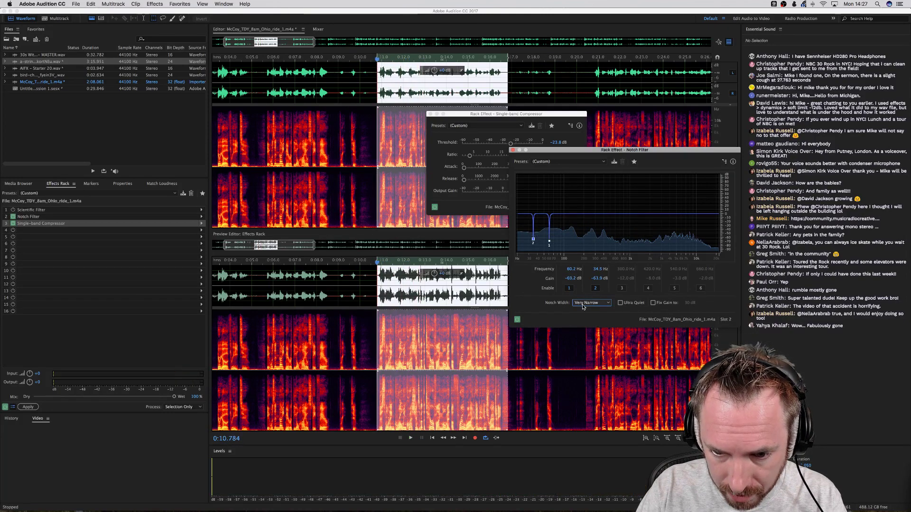
pyautogui.click(584, 304)
pyautogui.click(588, 310)
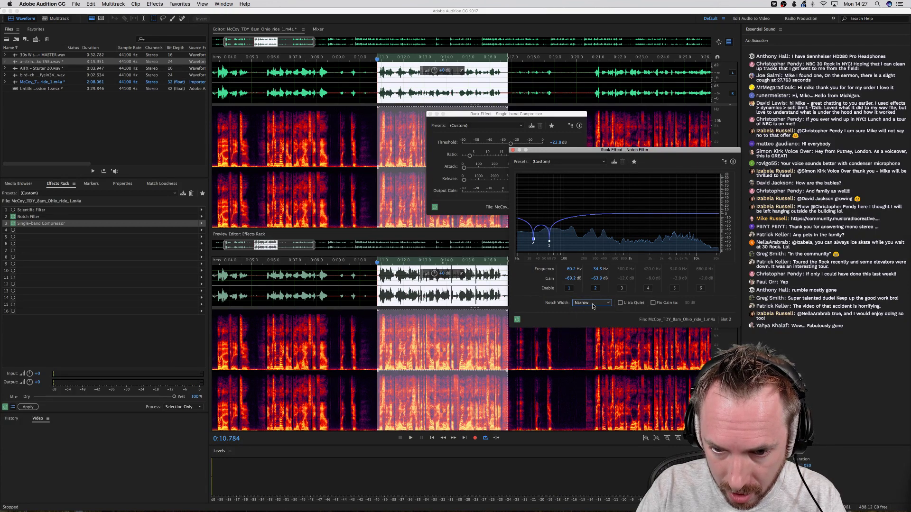
# Play the selection with the Narrow notches and move the Notch Filter window clear of the compressor settings.
pyautogui.press('space')
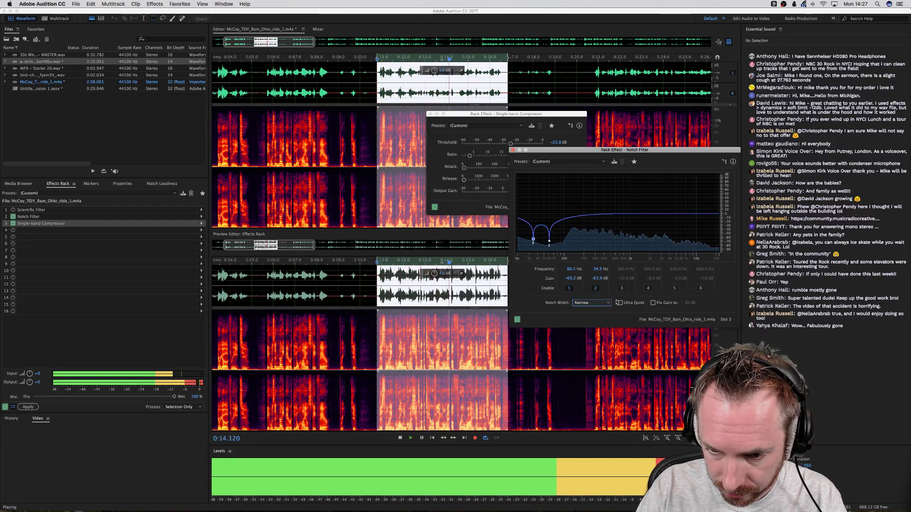
pyautogui.moveTo(542, 151); pyautogui.dragTo(560, 221)
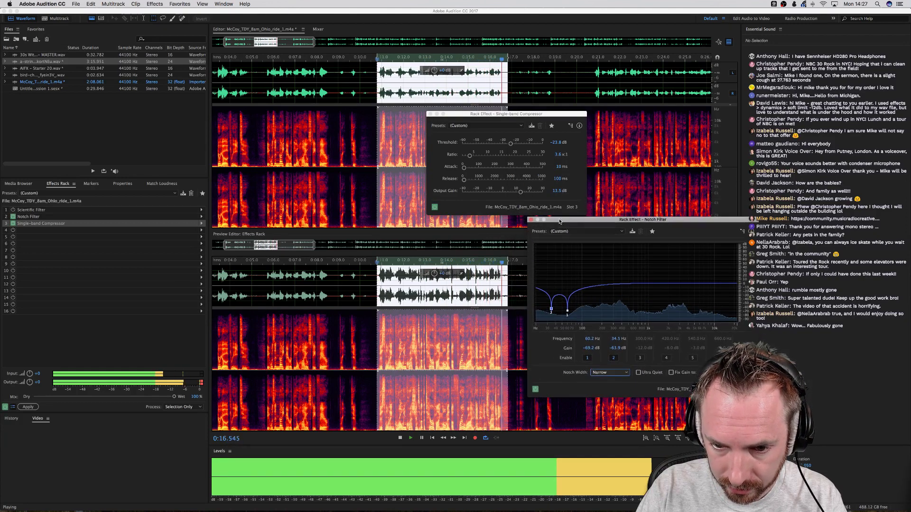
# Add a Parametric Equalizer to rack slot 4 and move its window clear of the selected waveform.
pyautogui.click(201, 231)
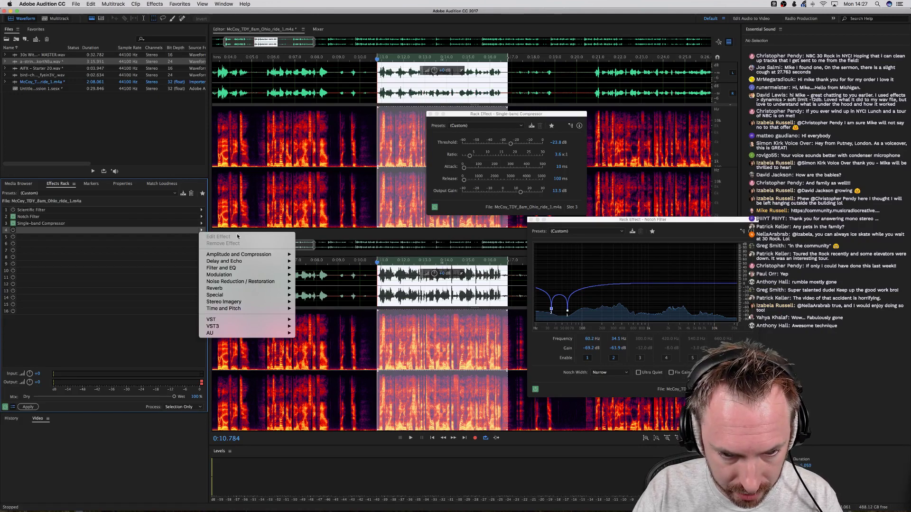
pyautogui.moveTo(241, 271)
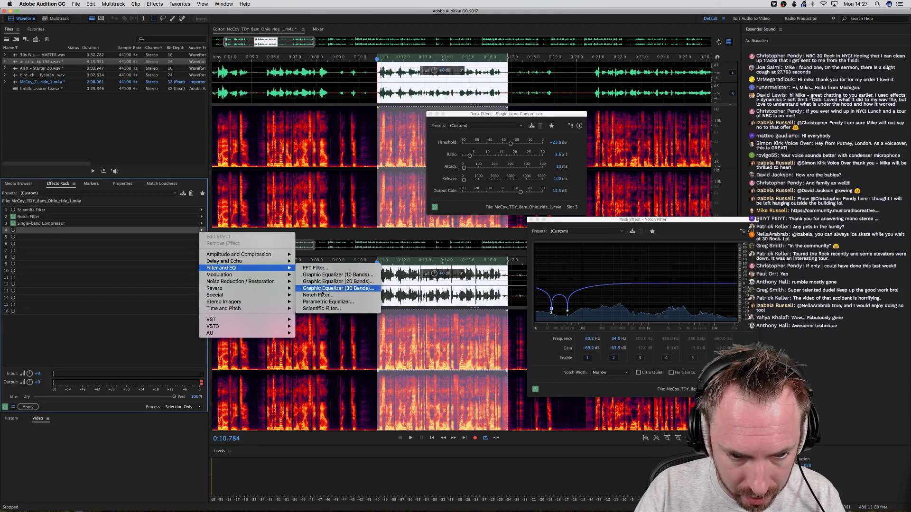
pyautogui.click(336, 303)
pyautogui.moveTo(486, 174); pyautogui.dragTo(617, 109)
pyautogui.click(576, 182)
pyautogui.click(553, 189)
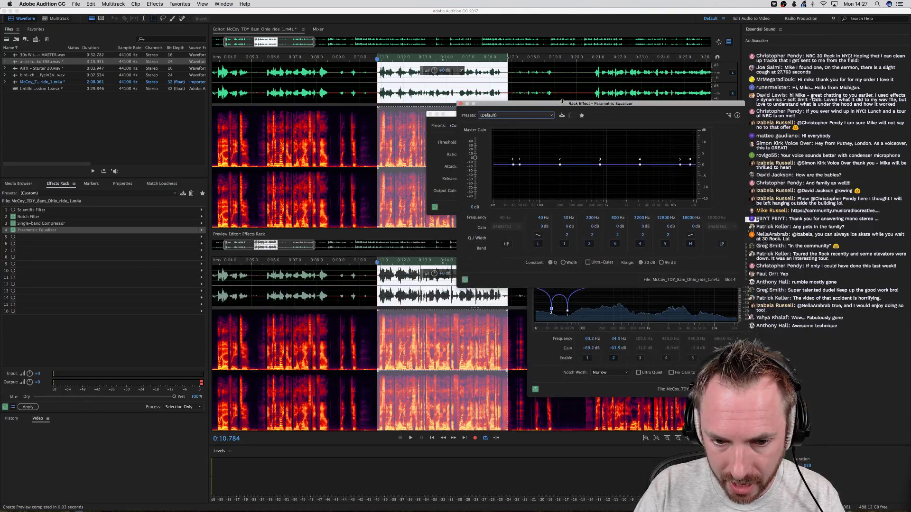
# Play the selection, reposition the equalizer window, and boost band 5 to about 3.5 dB at 11637 Hz.
pyautogui.press('space')
pyautogui.press('space')
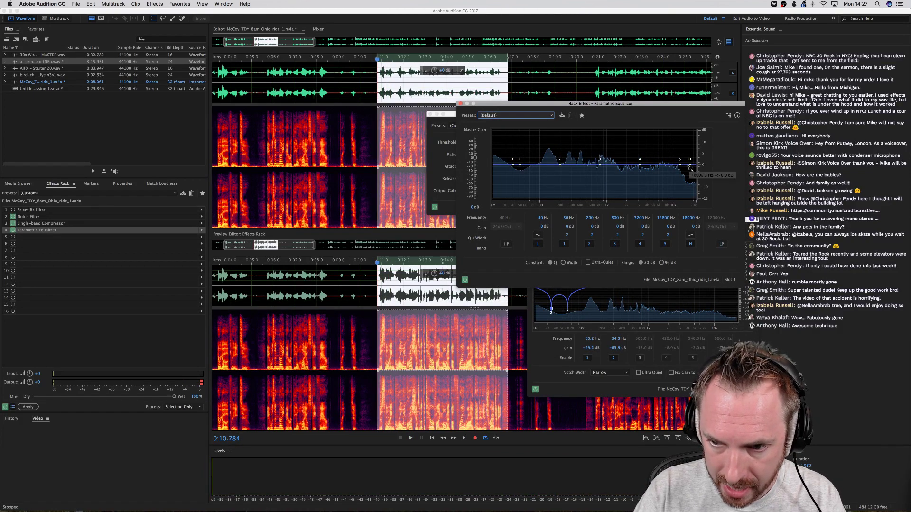
pyautogui.press('space')
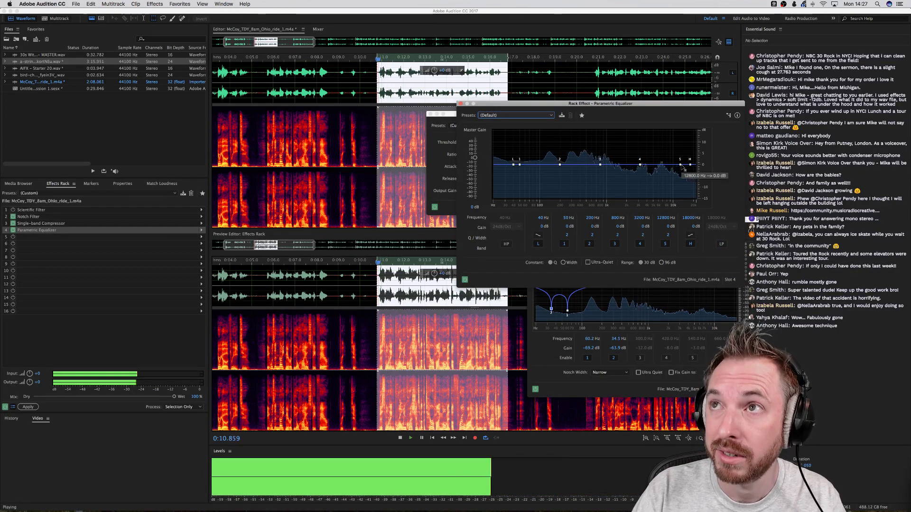
pyautogui.moveTo(566, 104); pyautogui.dragTo(486, 96)
pyautogui.moveTo(600, 157); pyautogui.dragTo(597, 148)
pyautogui.press('space')
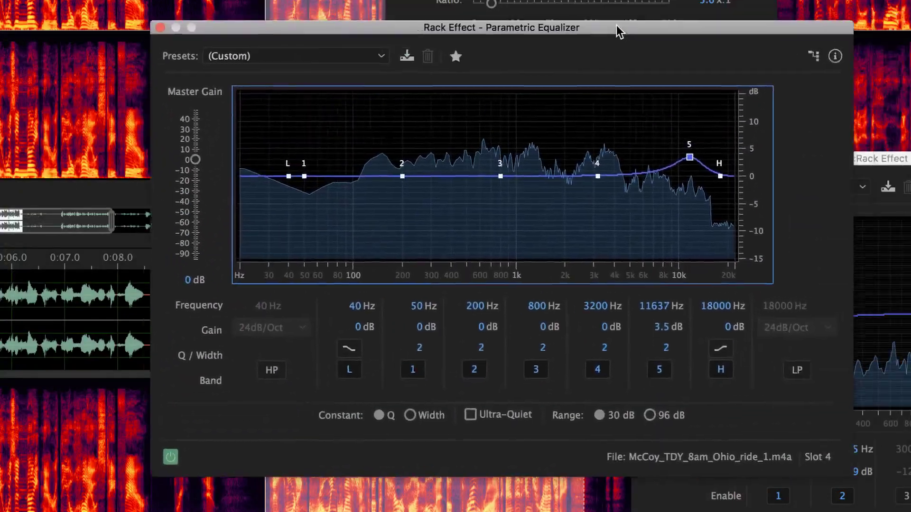
# Retune band 5 to about 8351 Hz at 4.9 dB and cut band 4 to about -4.9 dB at 2414 Hz.
pyautogui.moveTo(572, 38); pyautogui.dragTo(560, 45)
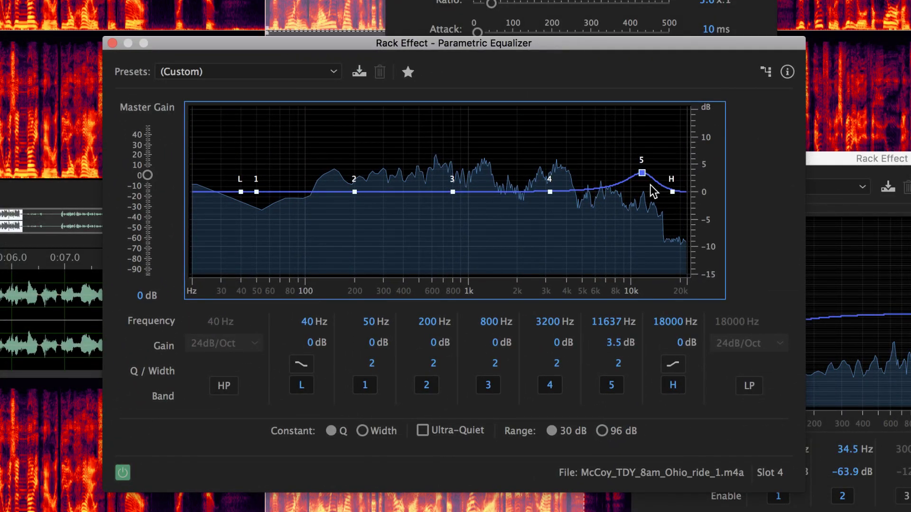
pyautogui.moveTo(641, 174)
pyautogui.moveTo(642, 174); pyautogui.dragTo(622, 149)
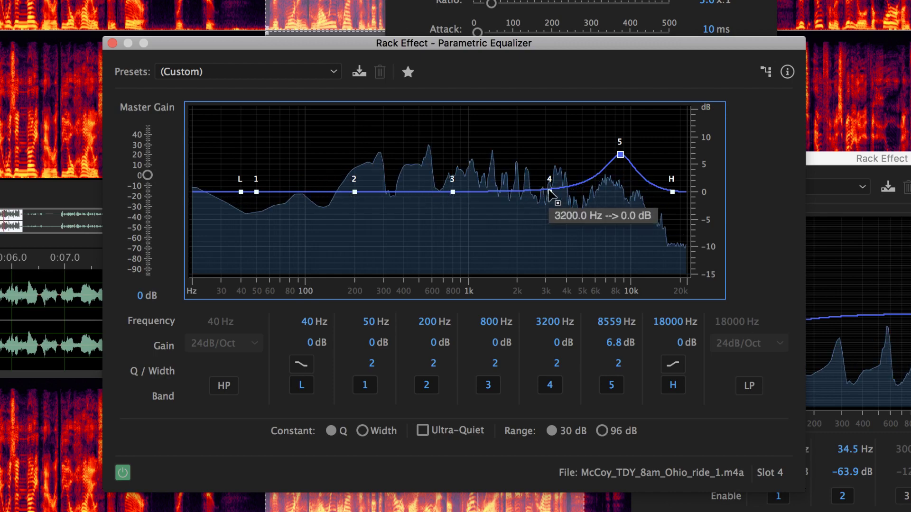
pyautogui.moveTo(549, 189); pyautogui.dragTo(559, 180)
pyautogui.moveTo(619, 156); pyautogui.dragTo(619, 166)
pyautogui.moveTo(545, 187); pyautogui.dragTo(529, 221)
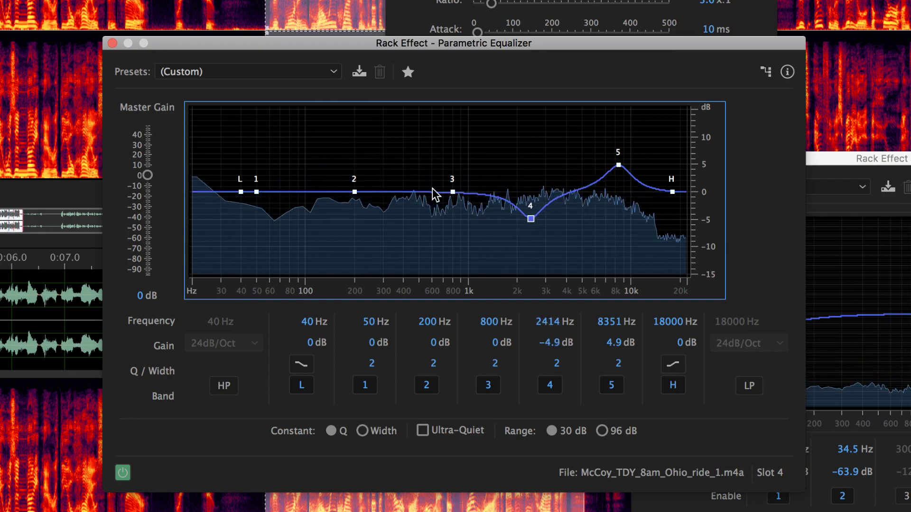
# Set band 3 to about 937 Hz/2.7 dB, band 2 to 310 Hz/-1.3 dB, band 4 to 2326 Hz/-4.3 dB, and band 1 to 103 Hz/-0.5 dB.
pyautogui.moveTo(453, 192)
pyautogui.mouseDown()
pyautogui.moveTo(407, 177)
pyautogui.moveTo(464, 180)
pyautogui.mouseUp()
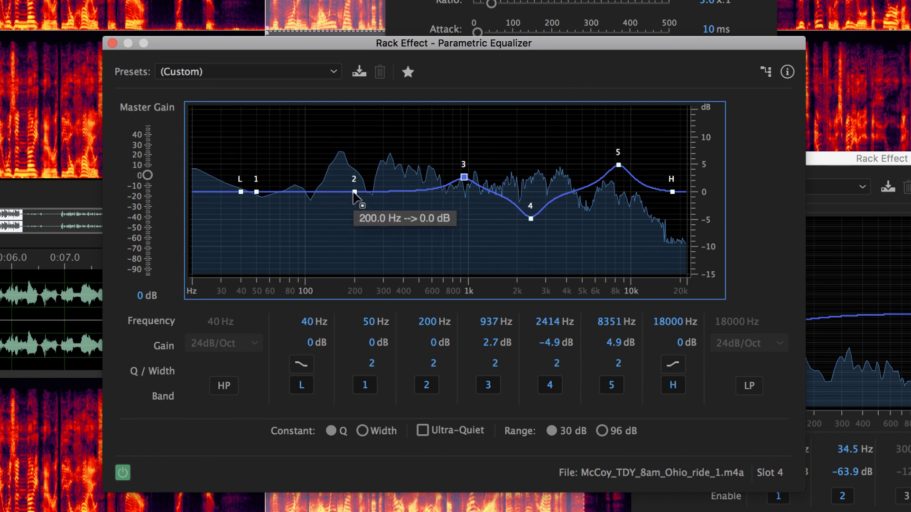
pyautogui.moveTo(353, 192); pyautogui.dragTo(391, 196)
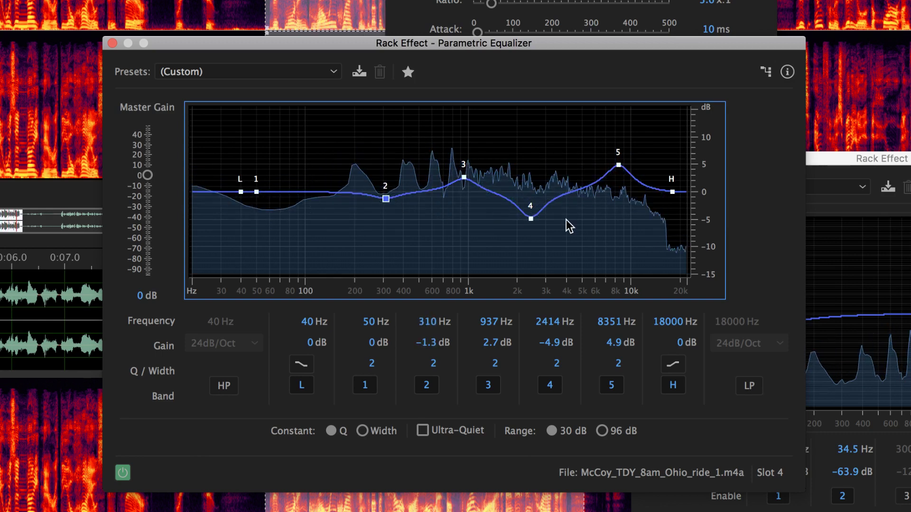
pyautogui.moveTo(531, 219)
pyautogui.mouseDown()
pyautogui.moveTo(550, 204)
pyautogui.moveTo(513, 209)
pyautogui.moveTo(524, 218)
pyautogui.mouseUp()
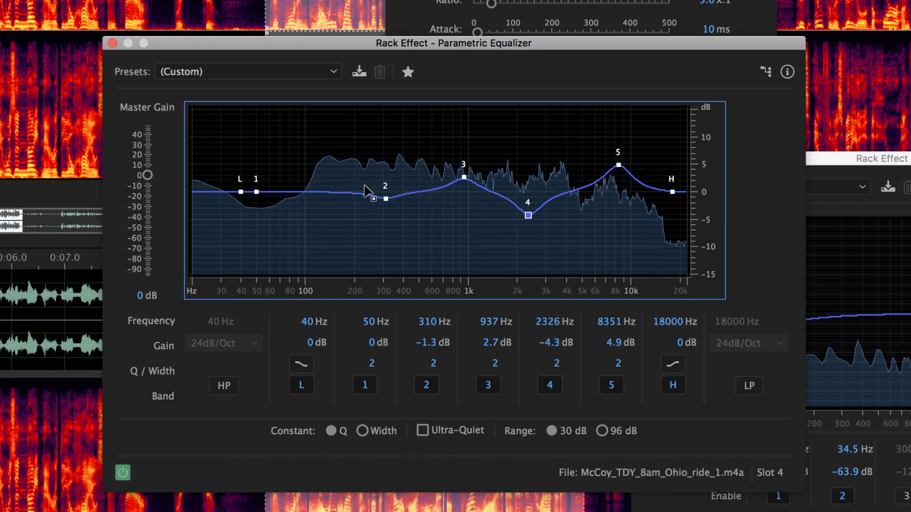
pyautogui.moveTo(279, 190); pyautogui.dragTo(232, 166)
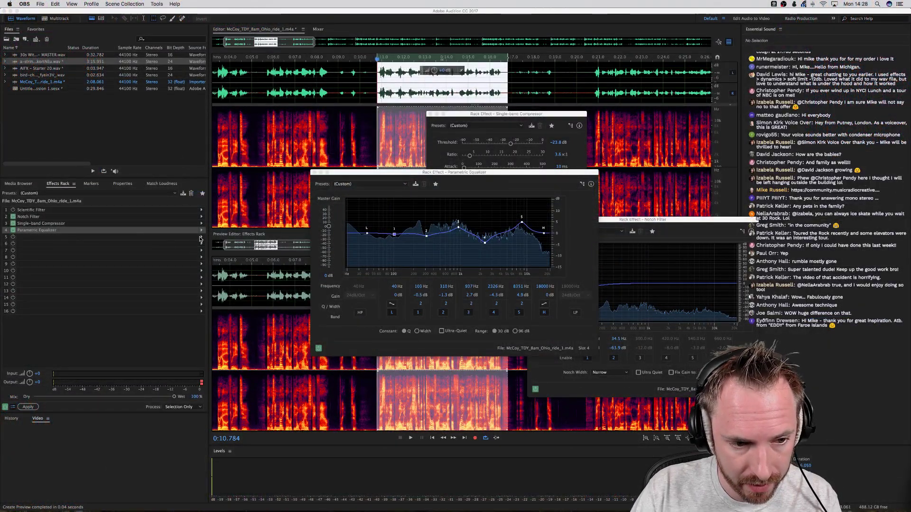
# Move the equalizer window aside, add Dynamics Processing to rack slot 5, and load its (Default) preset.
pyautogui.moveTo(402, 173); pyautogui.dragTo(203, 37)
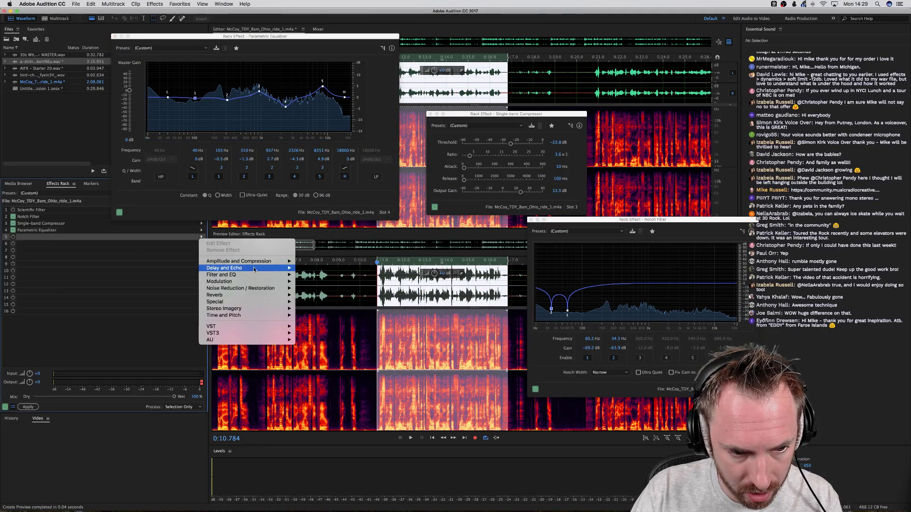
pyautogui.moveTo(222, 262)
pyautogui.click(321, 283)
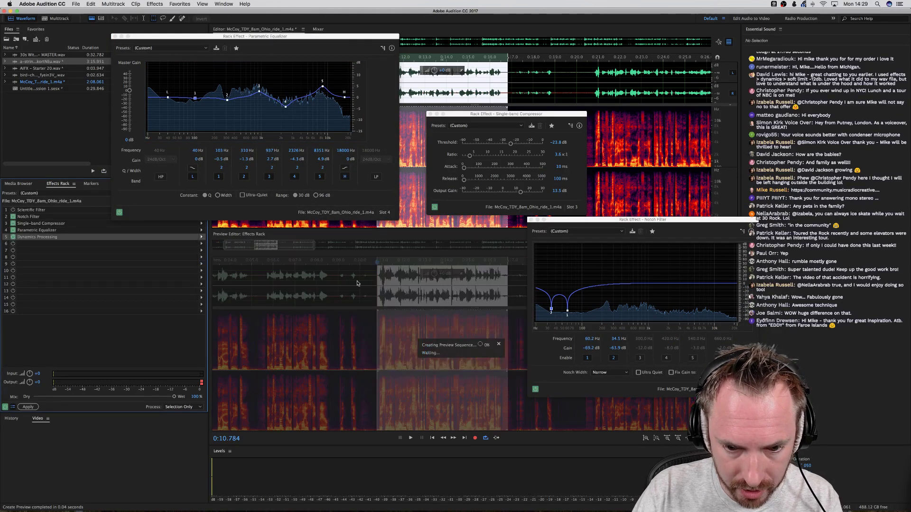
pyautogui.click(449, 150)
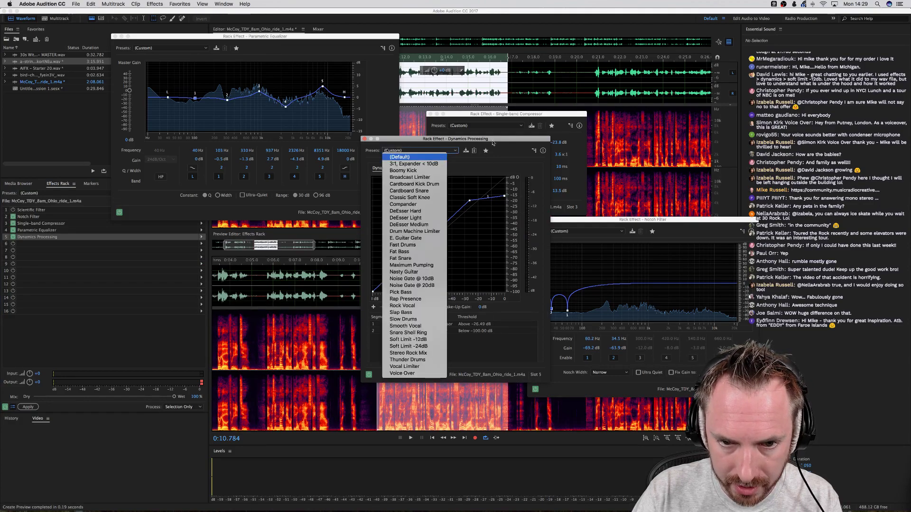
pyautogui.click(399, 158)
pyautogui.moveTo(486, 141); pyautogui.dragTo(483, 140)
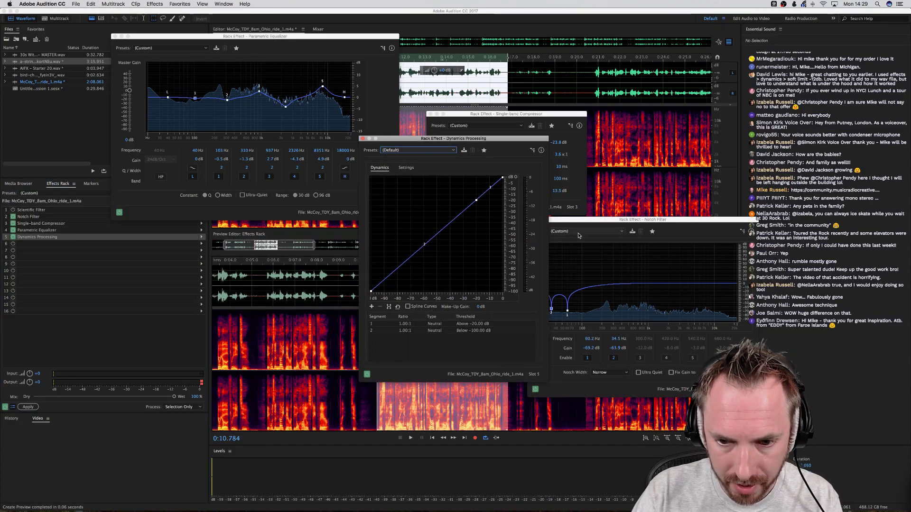
# Close the Notch Filter, Single-band Compressor and Parametric Equalizer windows, and move the Dynamics Processing window off the selection.
pyautogui.click(566, 222)
pyautogui.click(531, 220)
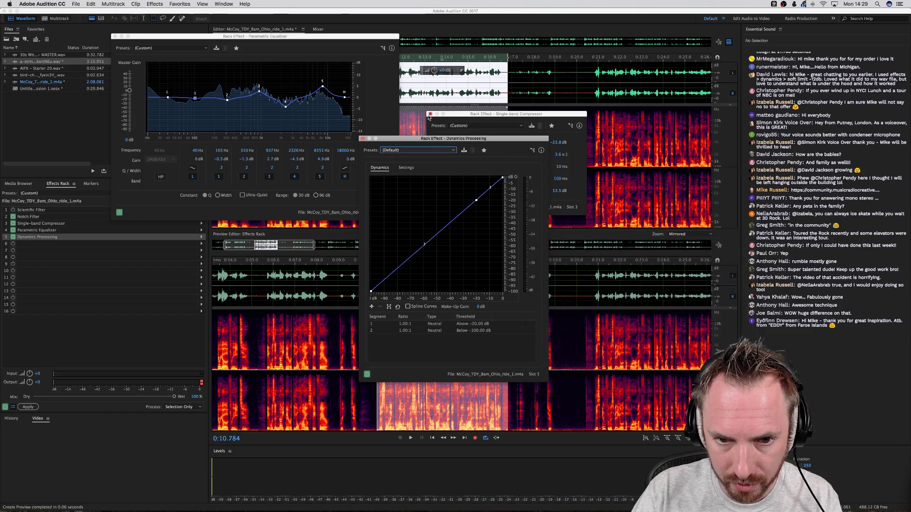
pyautogui.click(430, 114)
pyautogui.click(115, 37)
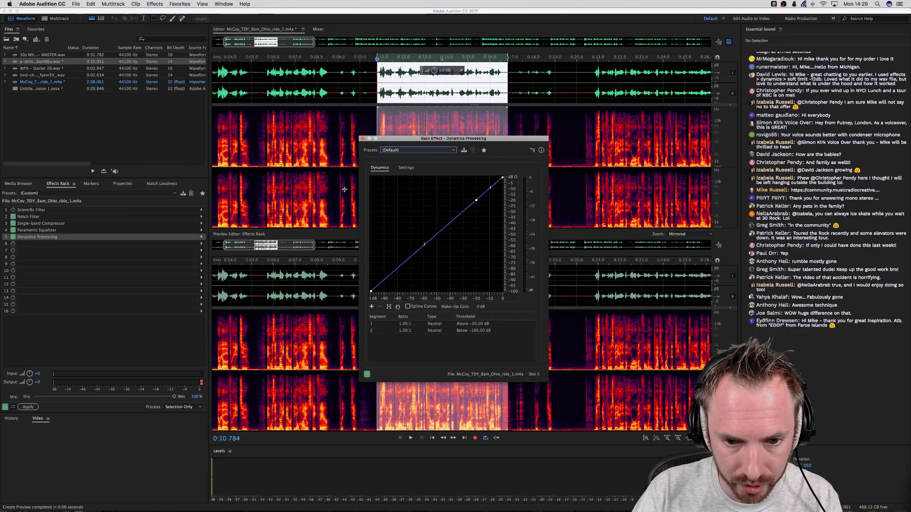
pyautogui.moveTo(394, 140); pyautogui.dragTo(516, 134)
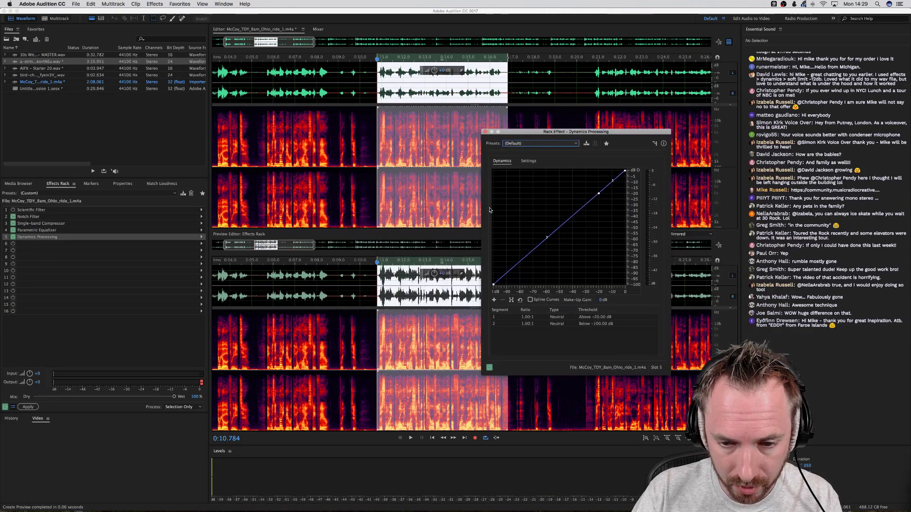
# Shape the dynamics curve into a roughly 1.75:1 compressor above about -19.19 dB while playing the selection.
pyautogui.click(626, 171)
pyautogui.moveTo(626, 177); pyautogui.dragTo(597, 191)
pyautogui.press('space')
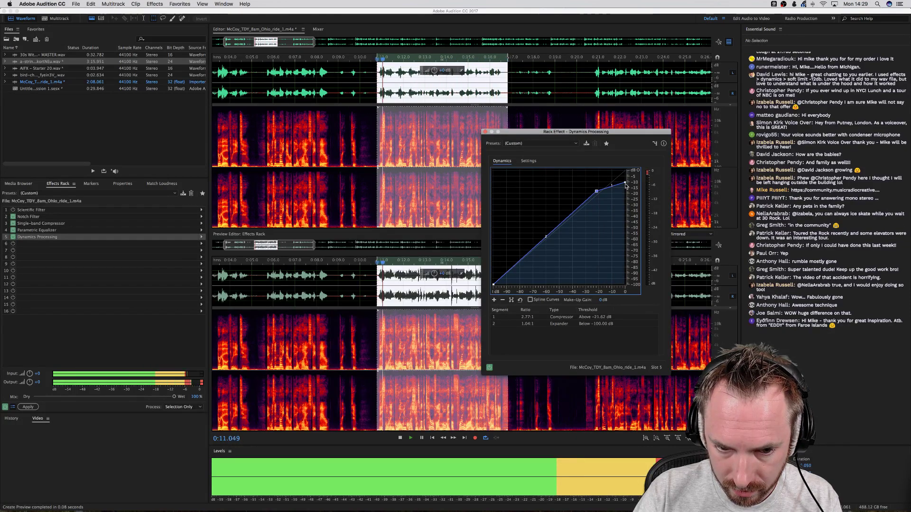
pyautogui.moveTo(596, 191); pyautogui.dragTo(629, 184)
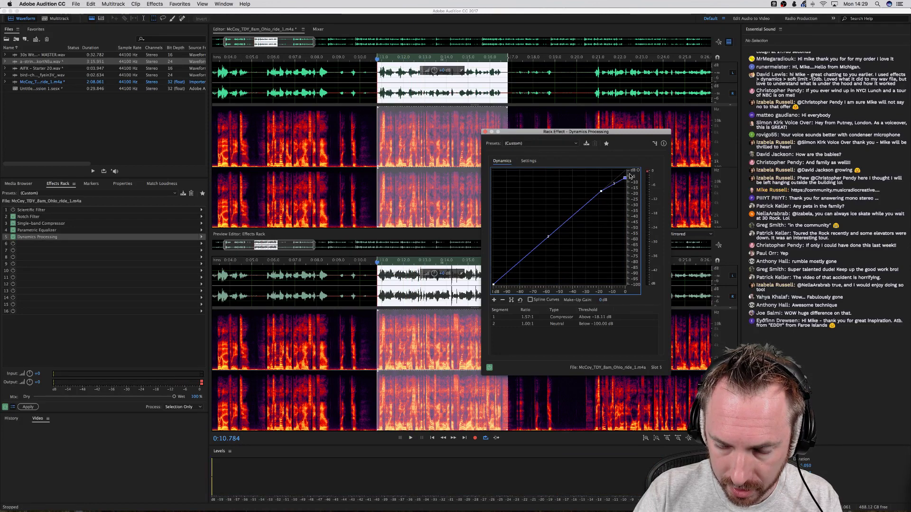
pyautogui.press('space')
pyautogui.moveTo(602, 191); pyautogui.dragTo(600, 190)
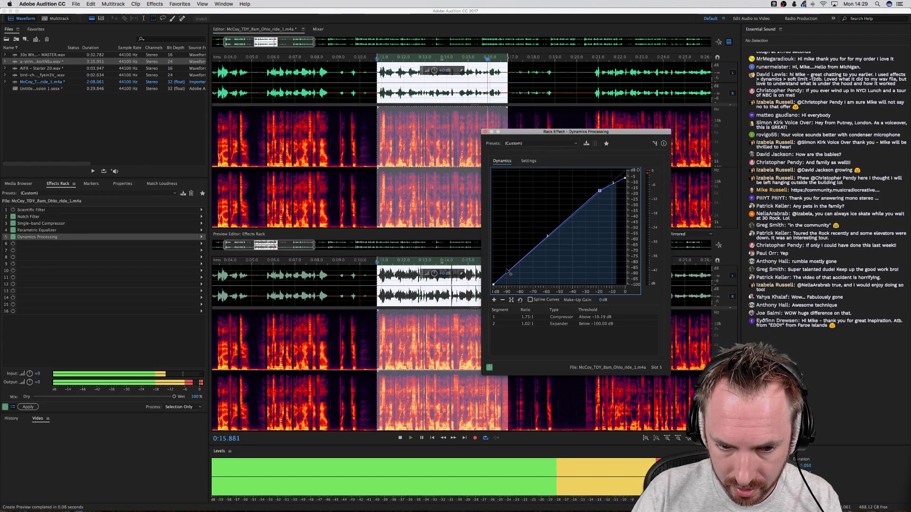
pyautogui.press('space')
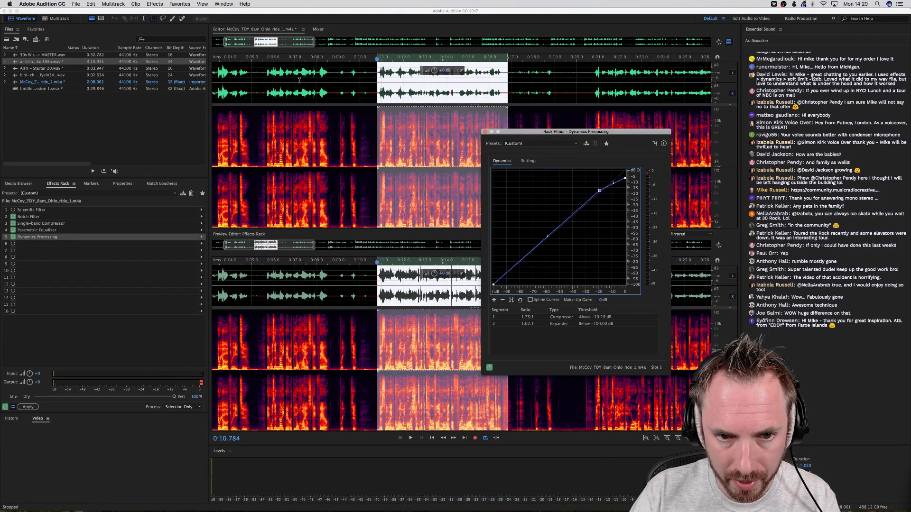
# Select about 0:05.6 to 0:20.4, play it, and pull a new curve point down to -100 dB at about -72.97 dB input.
pyautogui.moveTo(265, 81); pyautogui.dragTo(584, 85)
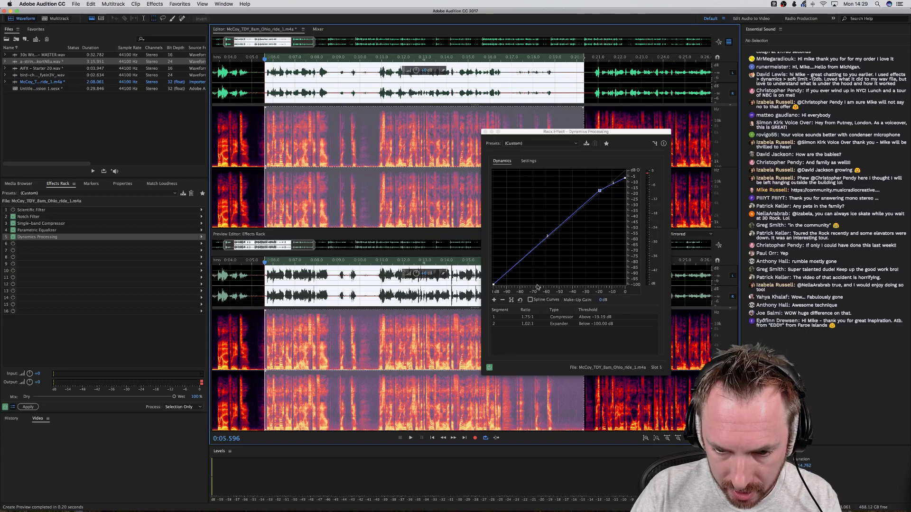
pyautogui.press('space')
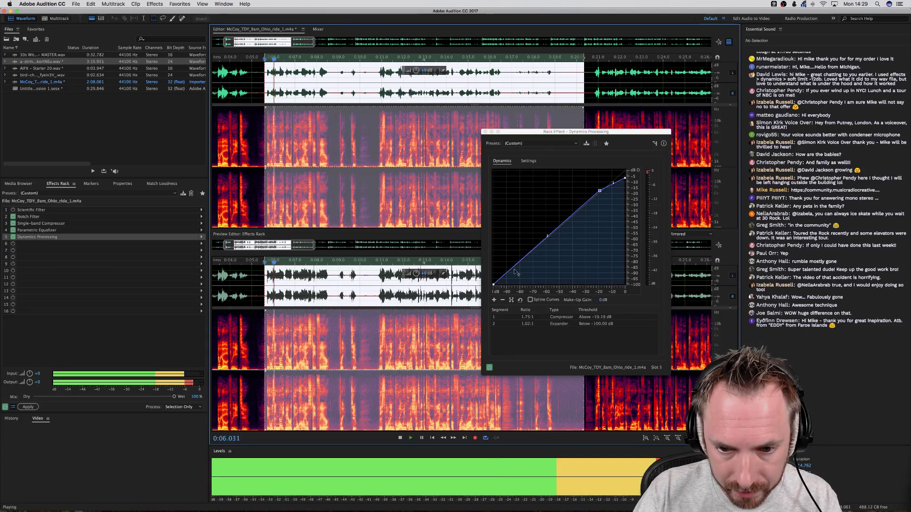
pyautogui.moveTo(515, 271); pyautogui.dragTo(529, 285)
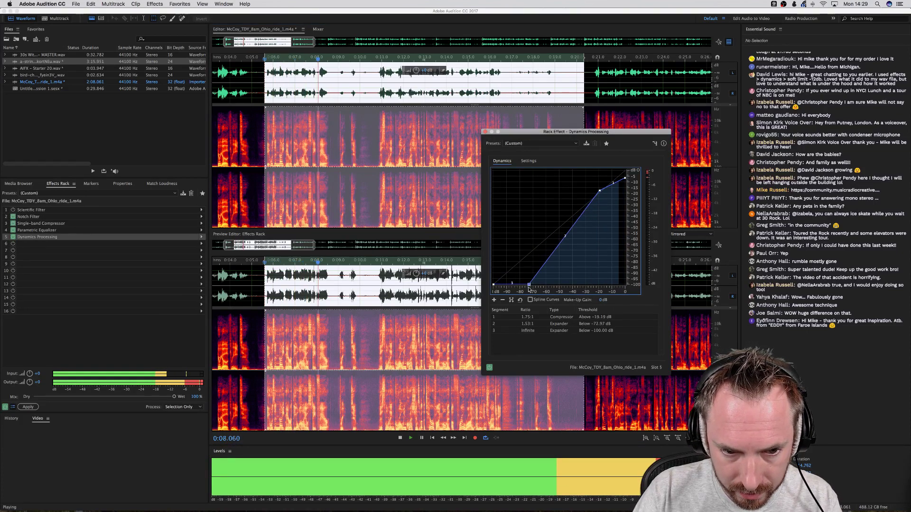
pyautogui.press('space')
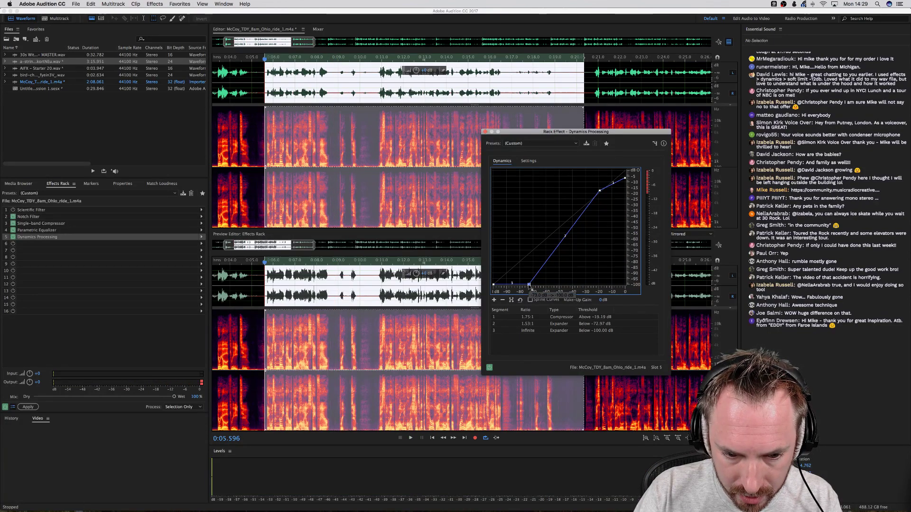
# Raise the expander's lower point to about -43.78 dB input and play the selection.
pyautogui.moveTo(528, 291); pyautogui.dragTo(568, 286)
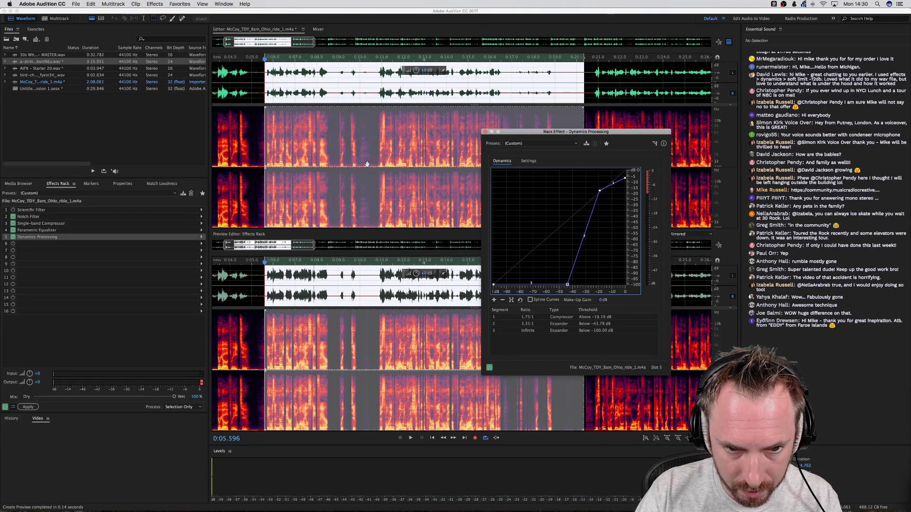
pyautogui.press('space')
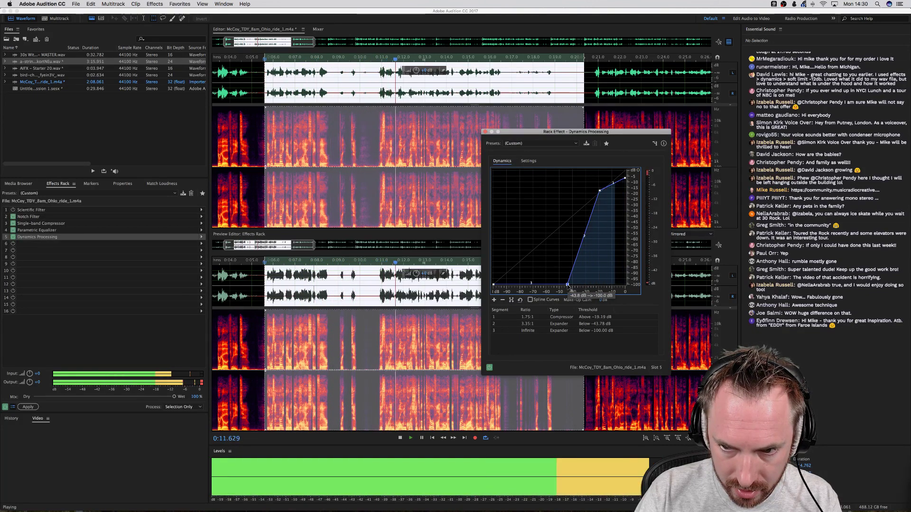
pyautogui.press('space')
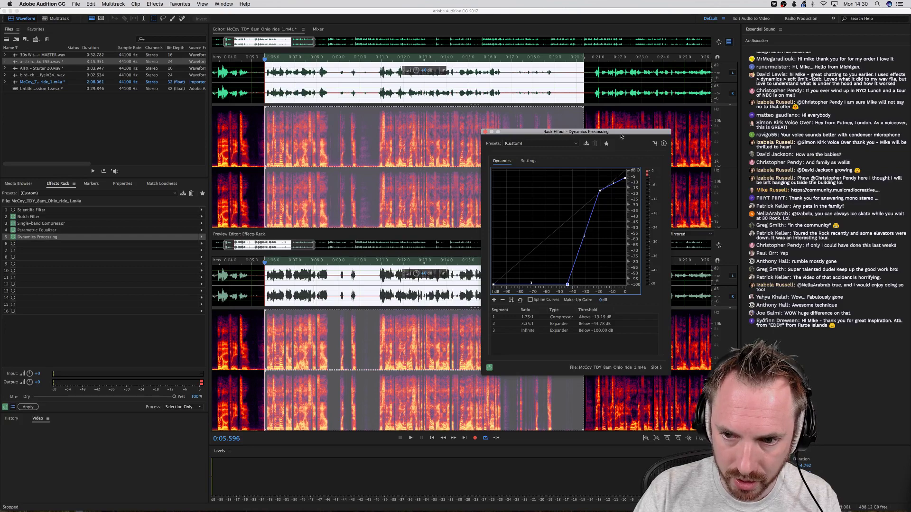
# Move the Dynamics Processing window, play the selection, and ease the expander's lower point to about -47.84 dB.
pyautogui.moveTo(615, 134); pyautogui.dragTo(513, 160)
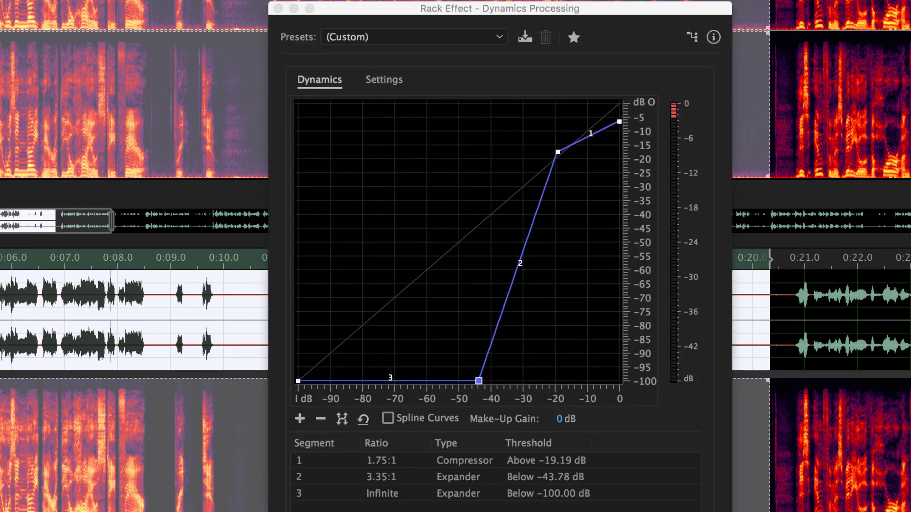
pyautogui.press('space')
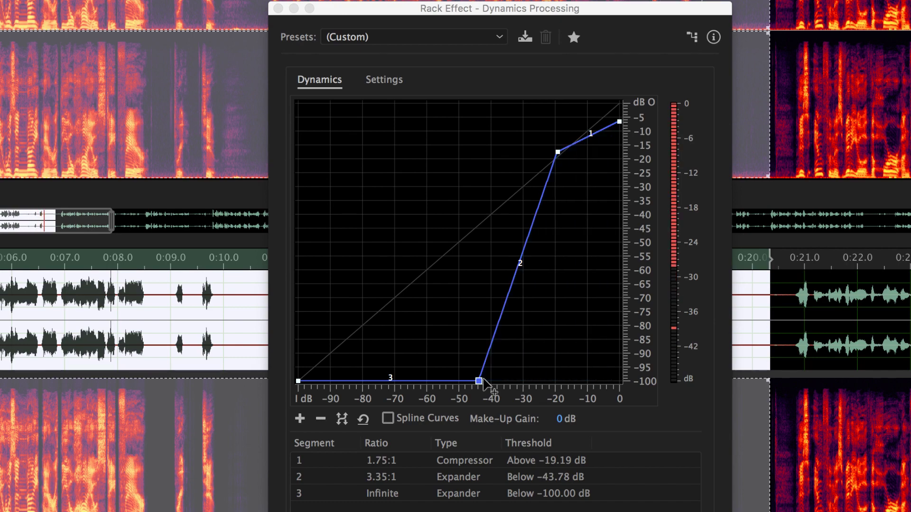
pyautogui.moveTo(482, 381); pyautogui.dragTo(466, 382)
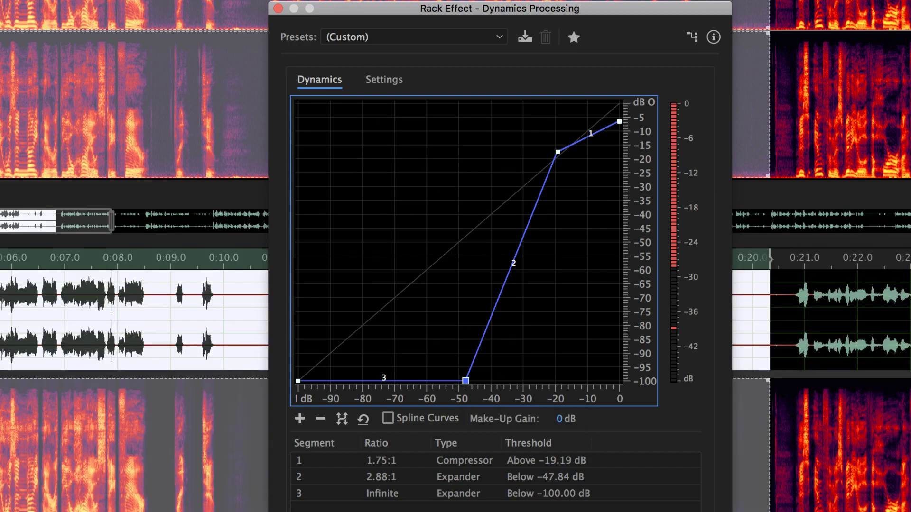
# Select and play about 0:08.7 to 0:10.6, set the expander's lower point to -50 dB input, and close Dynamics Processing.
pyautogui.moveTo(157, 109); pyautogui.dragTo(258, 109)
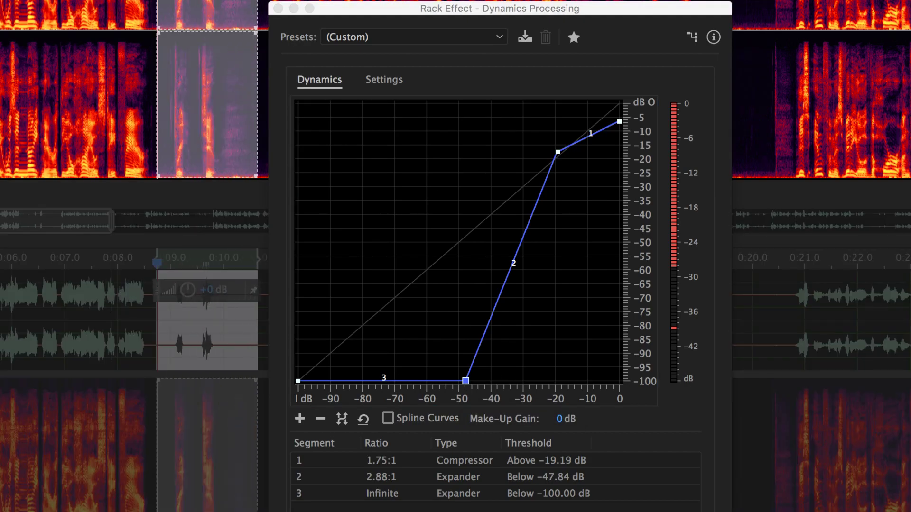
pyautogui.press('space')
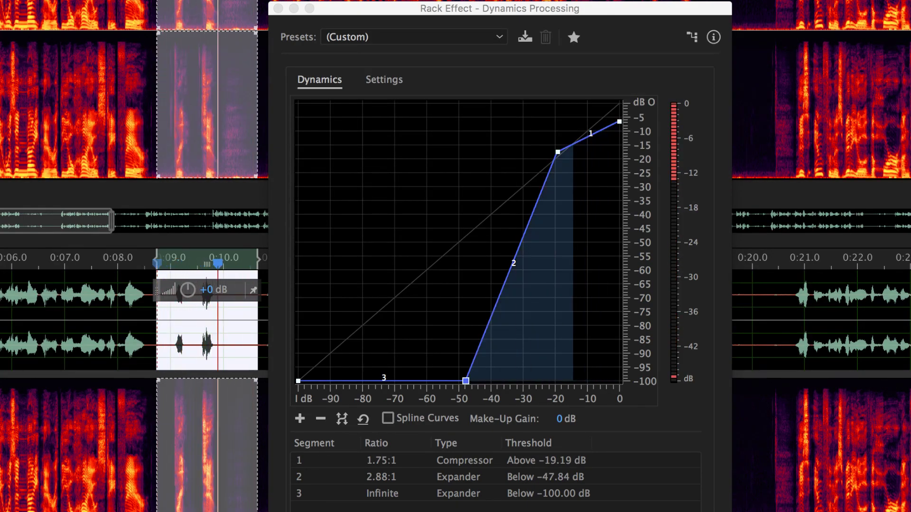
pyautogui.press('space')
pyautogui.click(640, 1)
pyautogui.press('space')
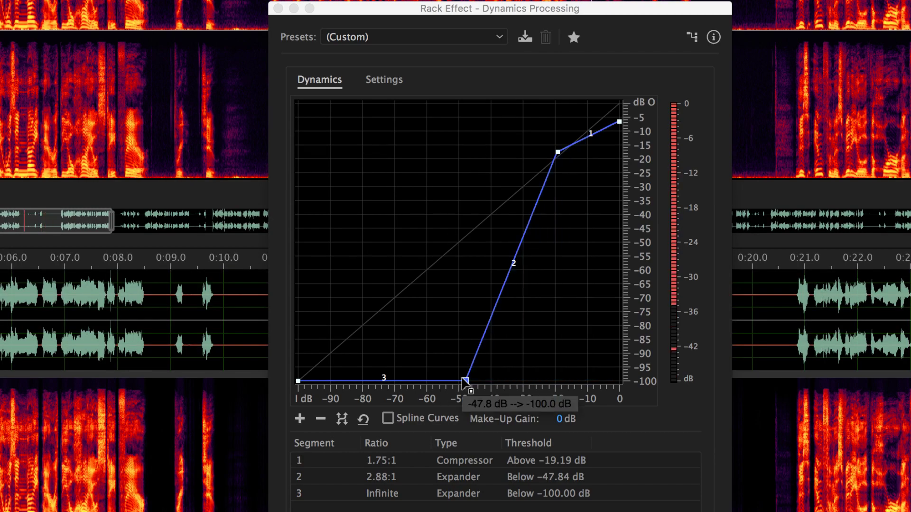
pyautogui.moveTo(465, 381); pyautogui.dragTo(459, 381)
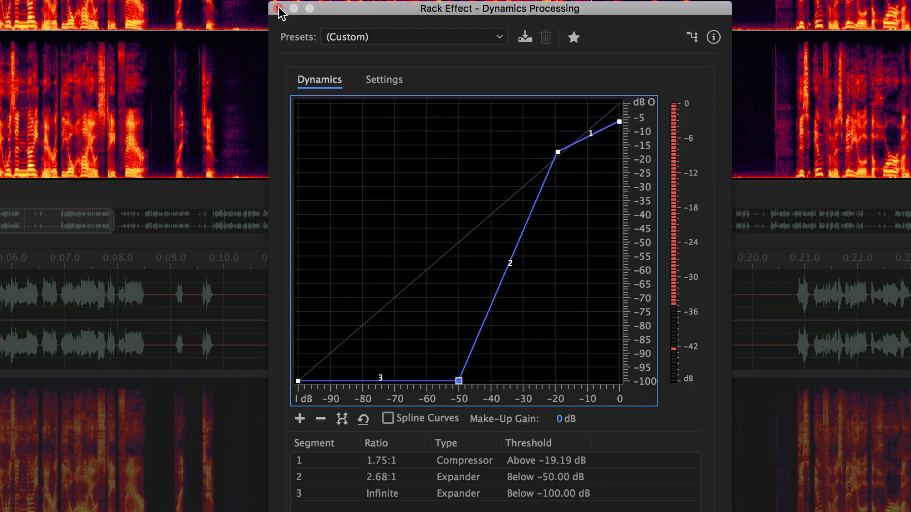
pyautogui.click(278, 9)
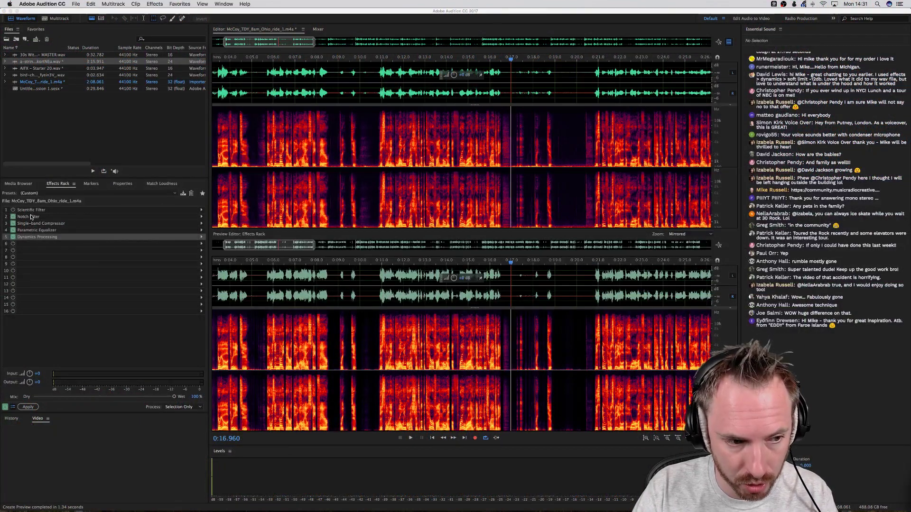
# Review the settings of the rack's Notch Filter, Single-band Compressor, Parametric Equalizer and Dynamics Processing, and close their windows.
pyautogui.doubleClick(33, 216)
pyautogui.moveTo(601, 218); pyautogui.dragTo(428, 158)
pyautogui.click(43, 224)
pyautogui.doubleClick(42, 224)
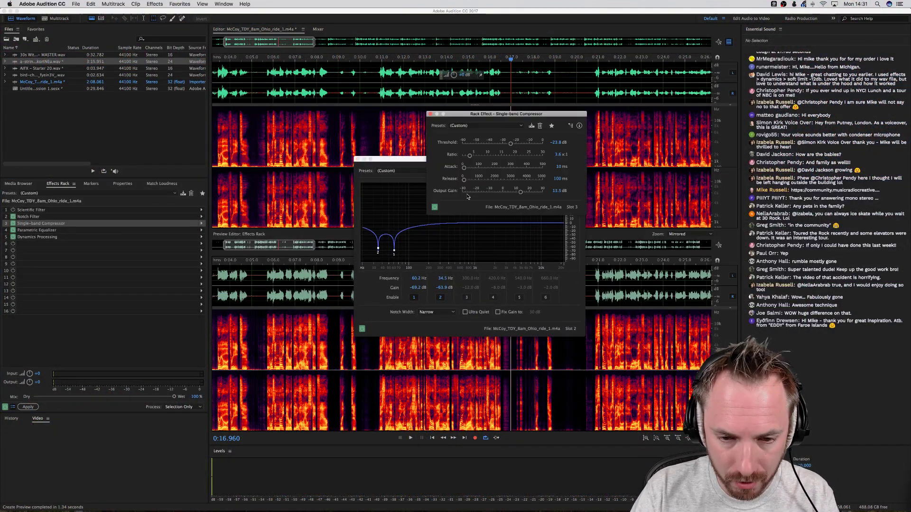
pyautogui.moveTo(481, 125); pyautogui.dragTo(469, 182)
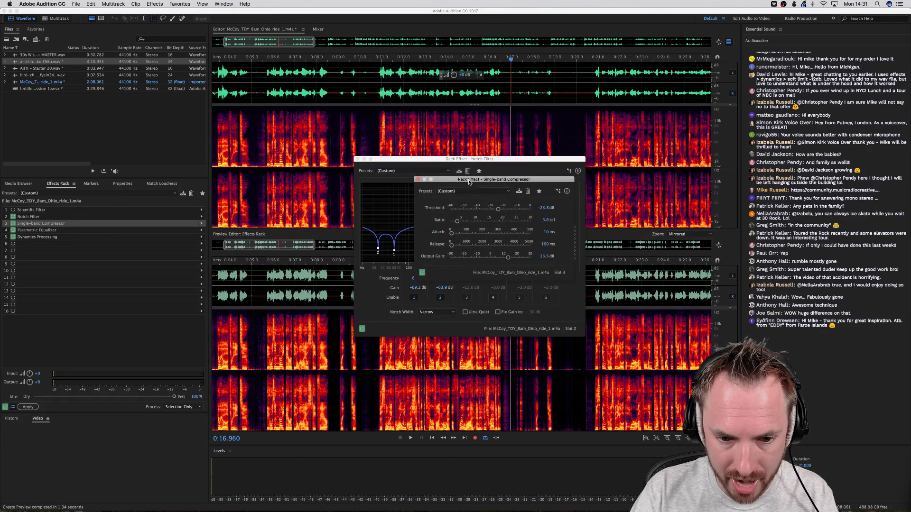
pyautogui.doubleClick(38, 230)
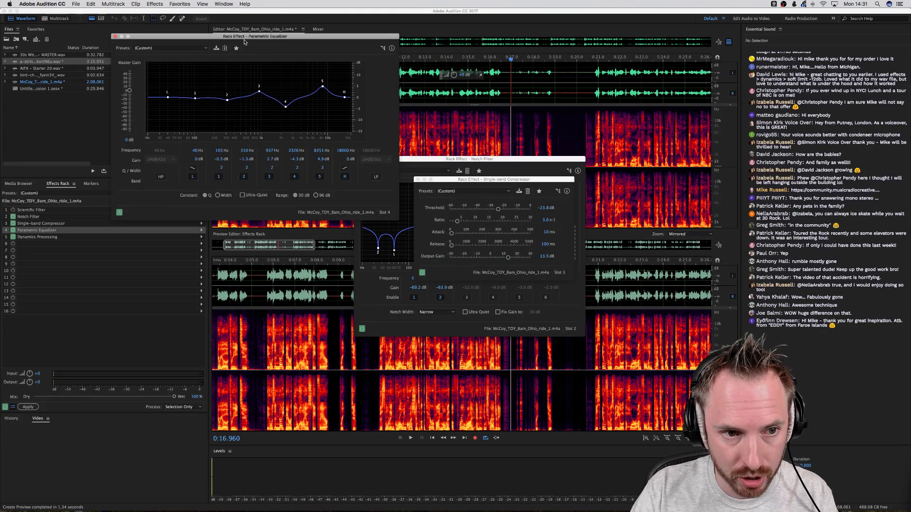
pyautogui.click(116, 37)
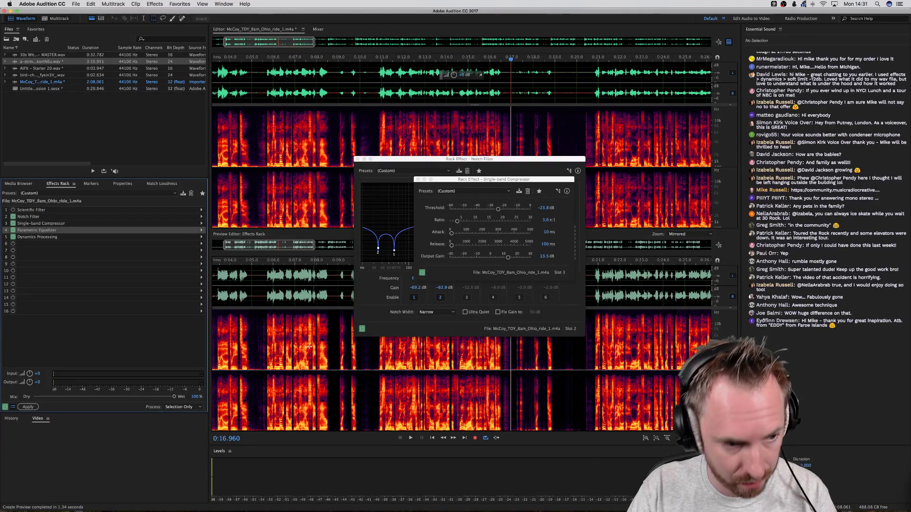
pyautogui.doubleClick(38, 236)
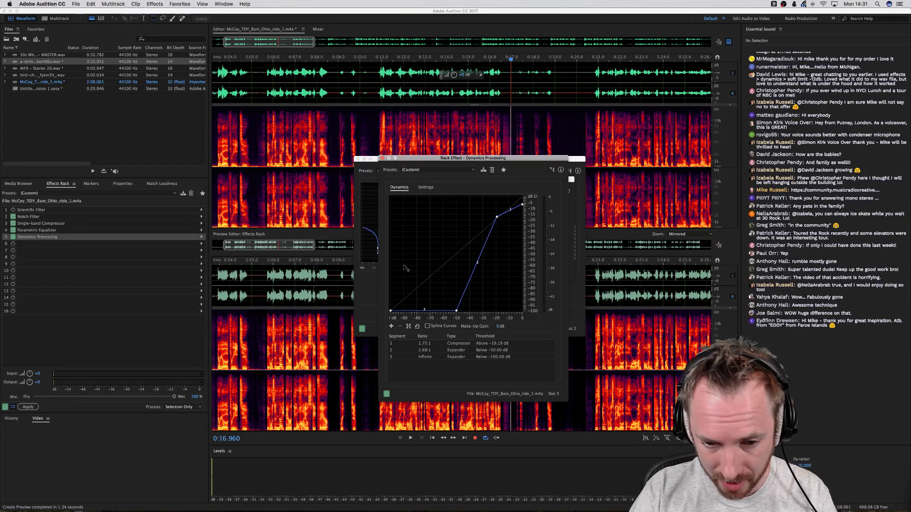
pyautogui.click(381, 158)
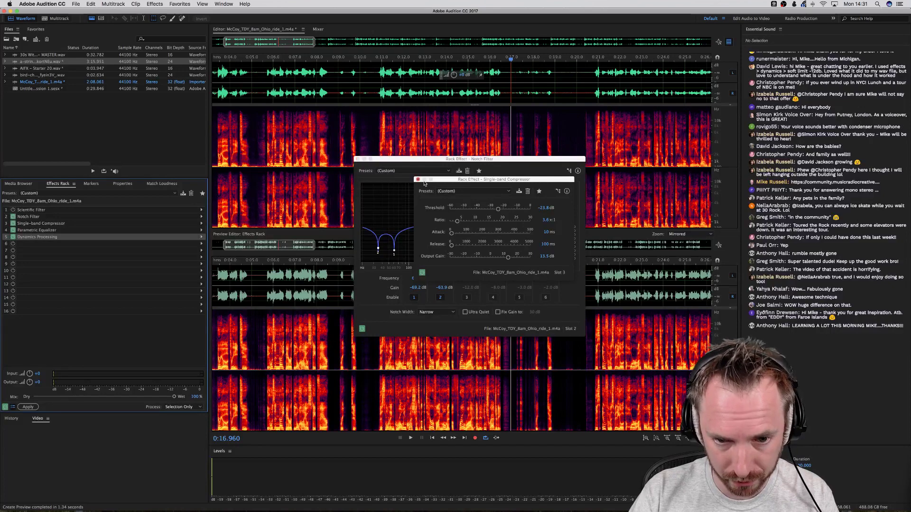
pyautogui.click(418, 180)
pyautogui.click(357, 159)
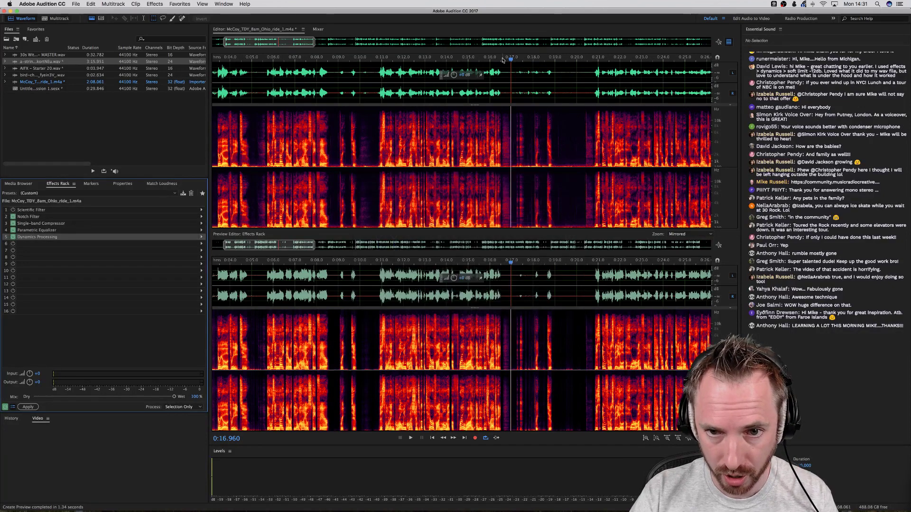
# Apply the Effects Rack to the whole voice recording.
pyautogui.scroll(-1, 503, 58)
pyautogui.scroll(-2, 503, 59)
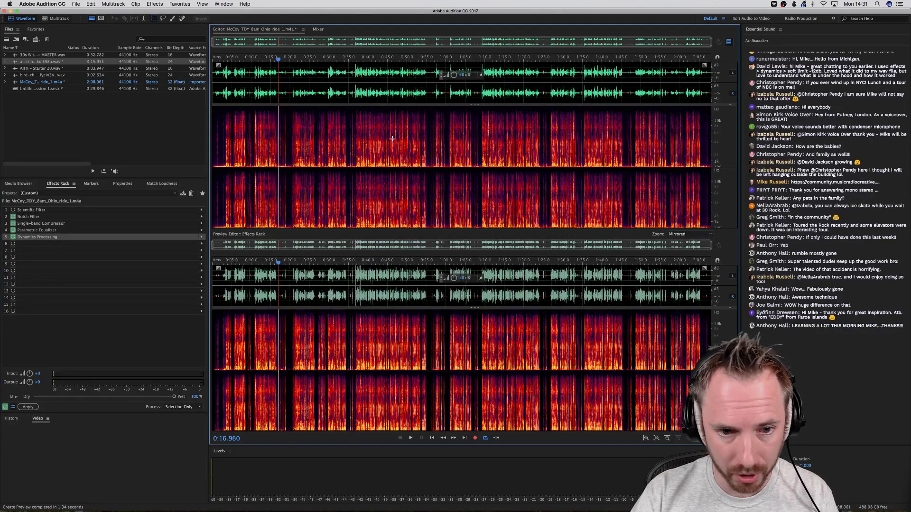
pyautogui.press('super+a')
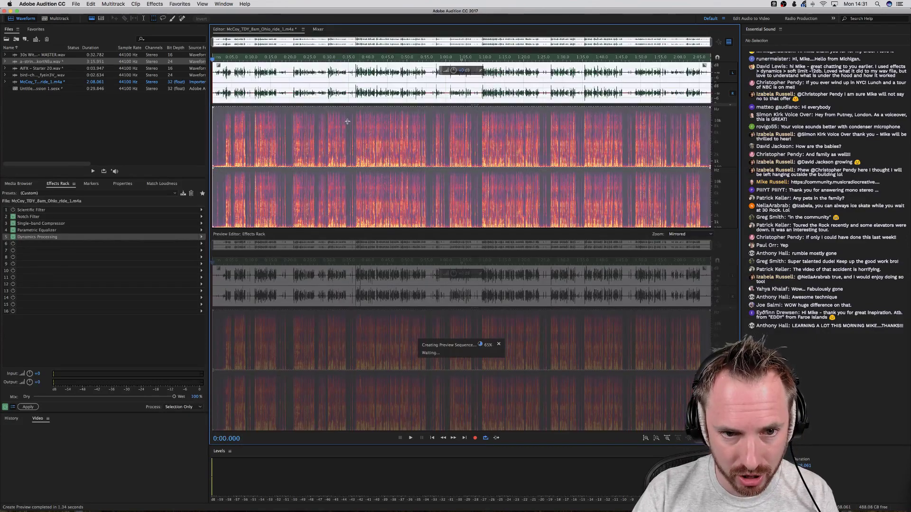
pyautogui.click(354, 86)
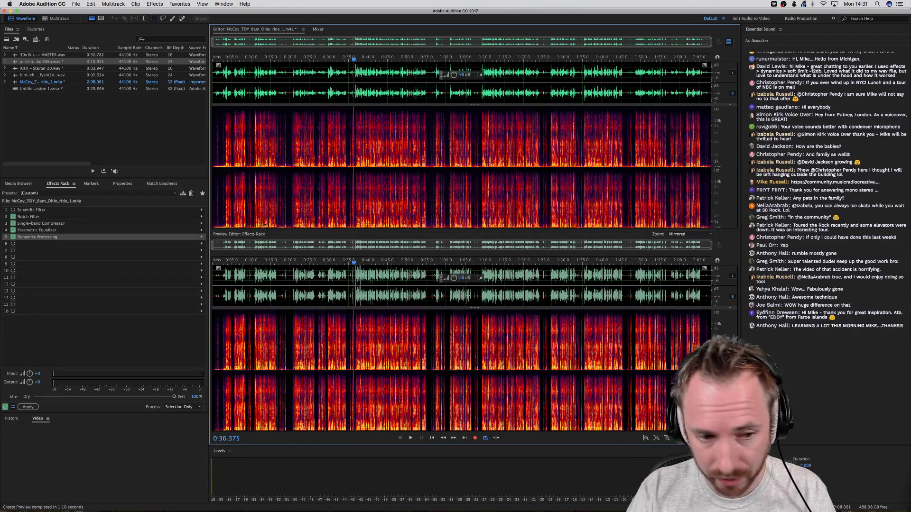
pyautogui.click(28, 408)
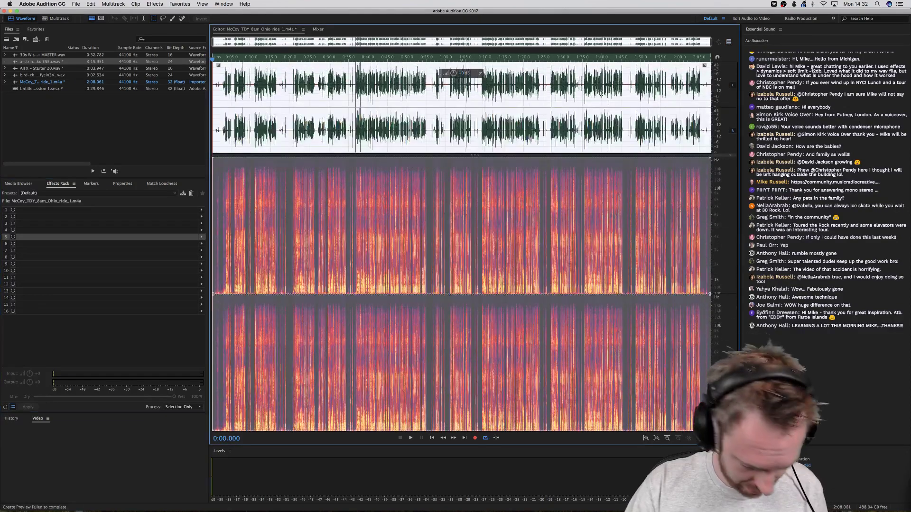
# Set up a new saved copy of the recording as MP3 Audio with a constant bitrate of 320 Kbps.
pyautogui.press('super+shift+s')
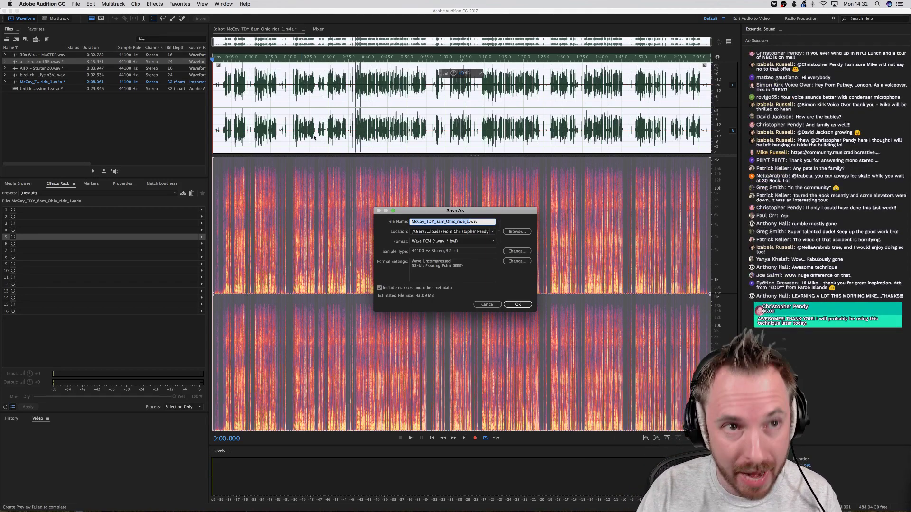
pyautogui.click(493, 241)
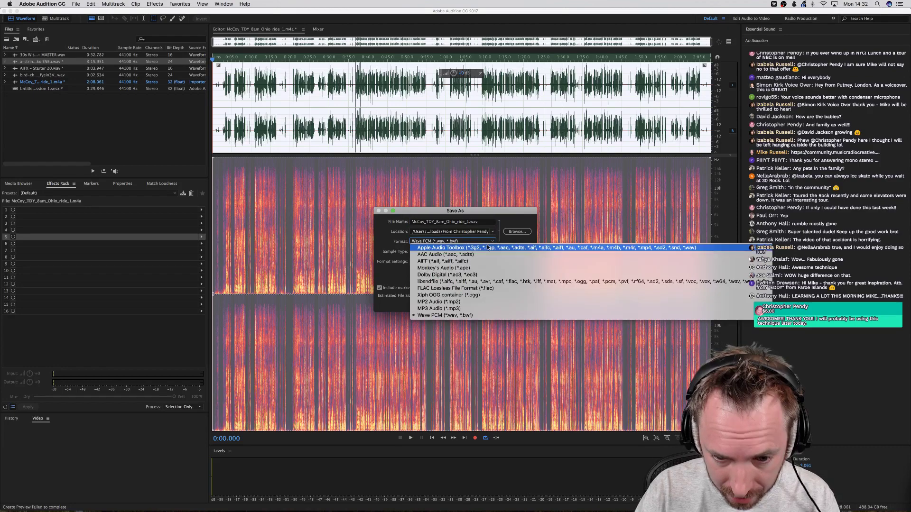
pyautogui.click(461, 308)
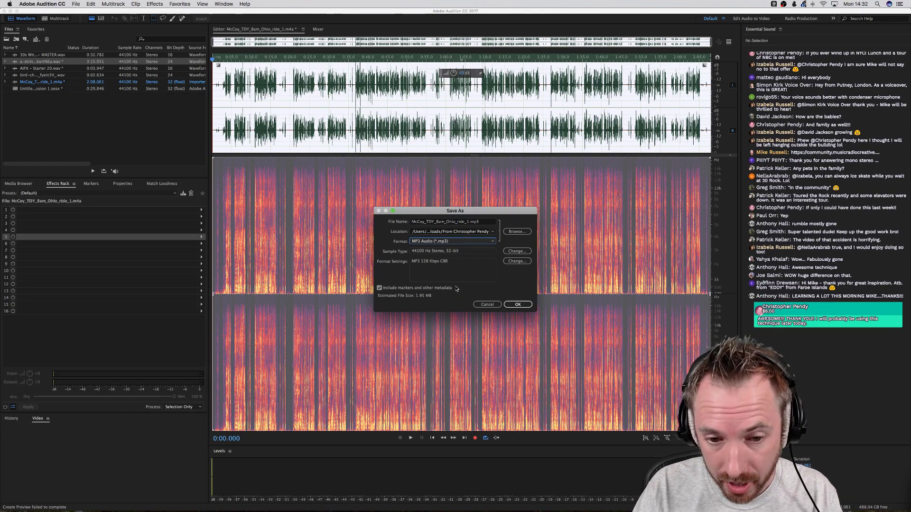
pyautogui.moveTo(427, 211); pyautogui.dragTo(426, 210)
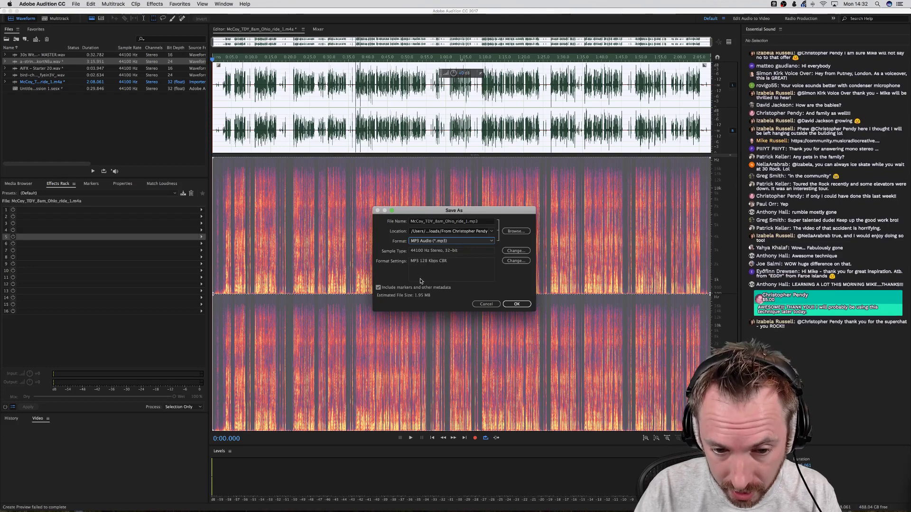
pyautogui.click(525, 261)
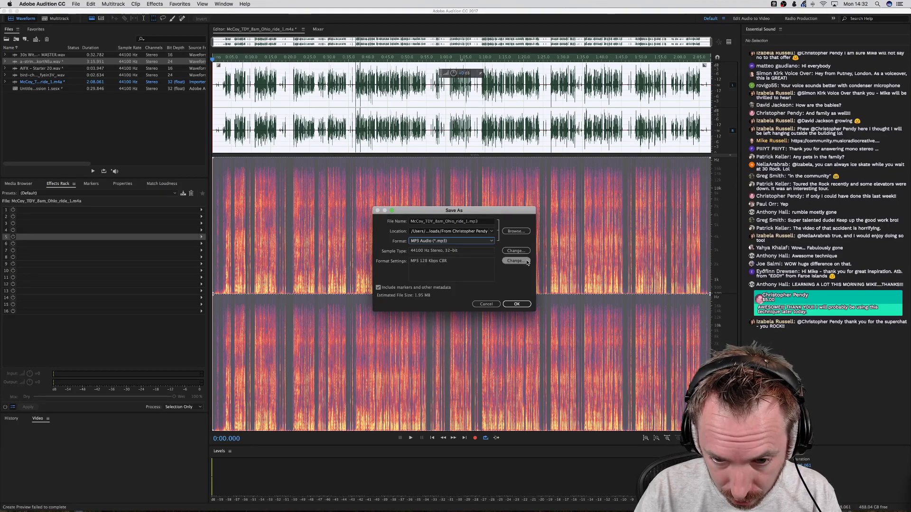
pyautogui.click(475, 261)
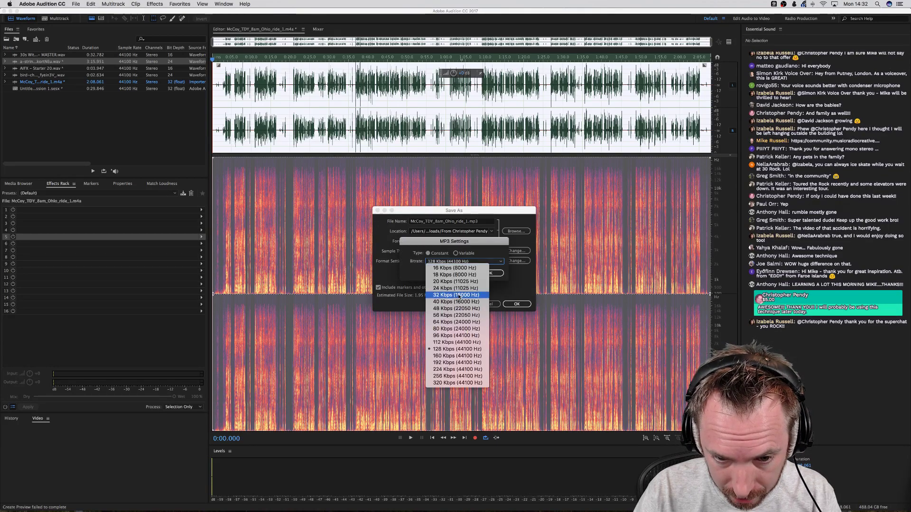
pyautogui.click(465, 382)
pyautogui.press('Return')
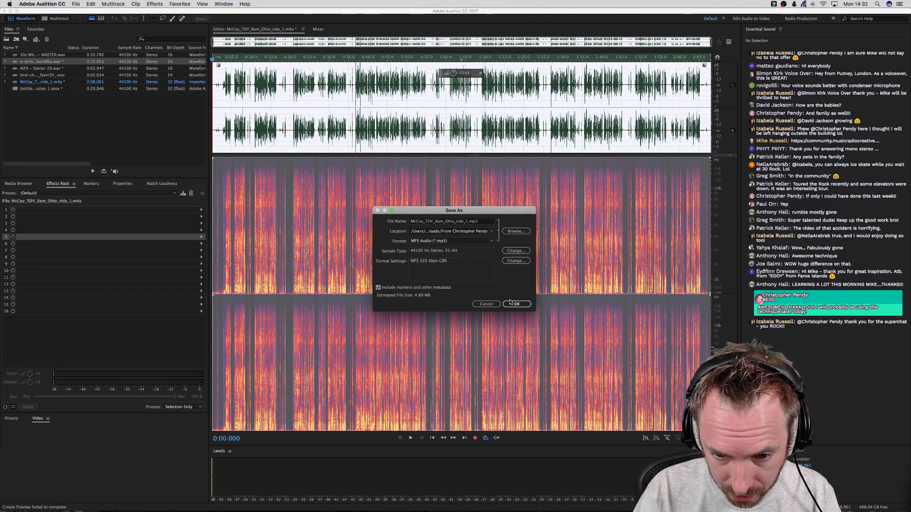
# Prefix the file name with "PROCESSED_" and save the MP3.
pyautogui.click(430, 224)
pyautogui.click(411, 221)
pyautogui.write('PROCESSED_')
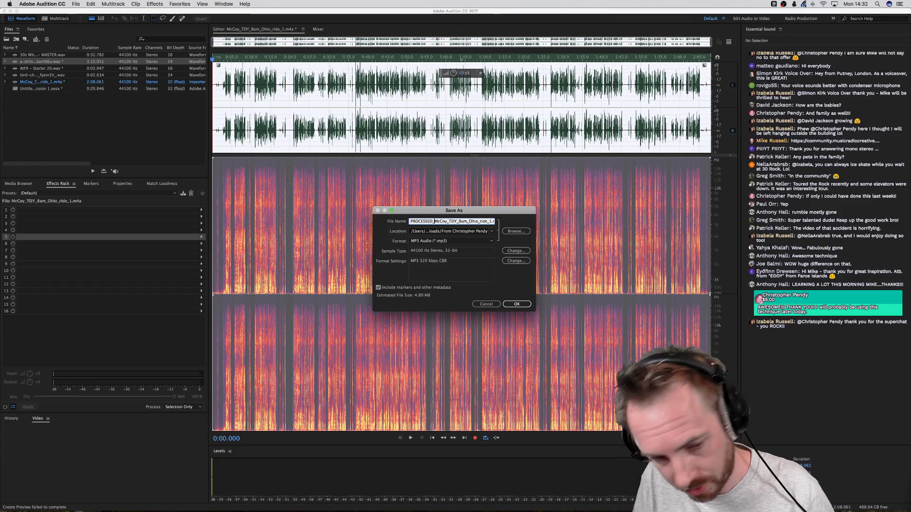
pyautogui.click(517, 304)
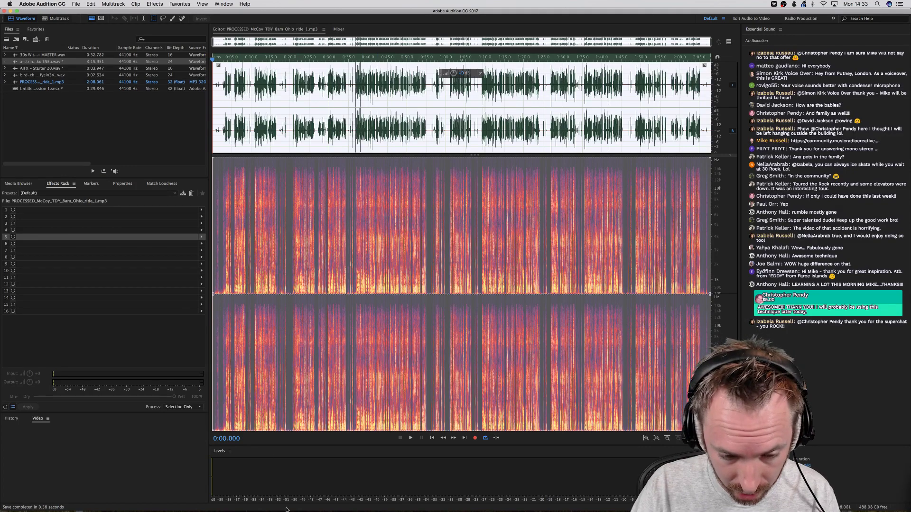
# Switch to Google Chrome and look through the categories on the Music Radio Creative community forum.
pyautogui.moveTo(287, 509)
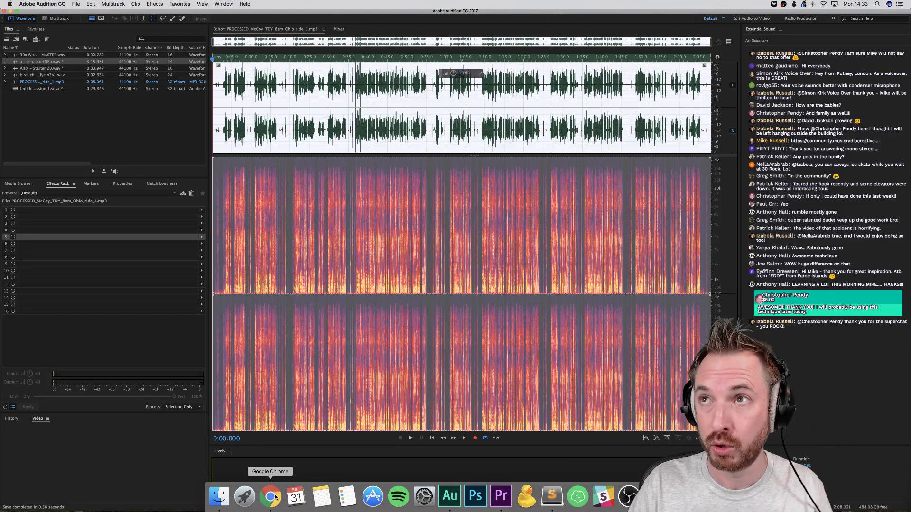
pyautogui.click(276, 496)
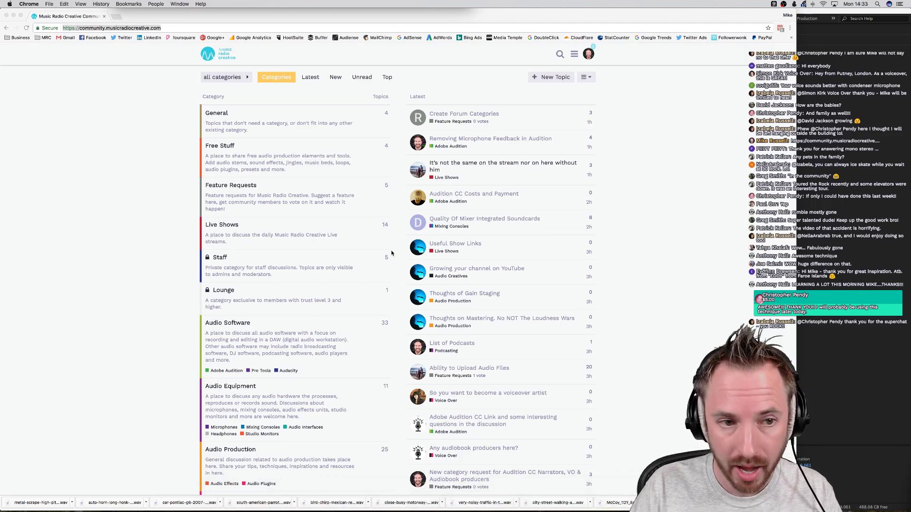
pyautogui.click(98, 22)
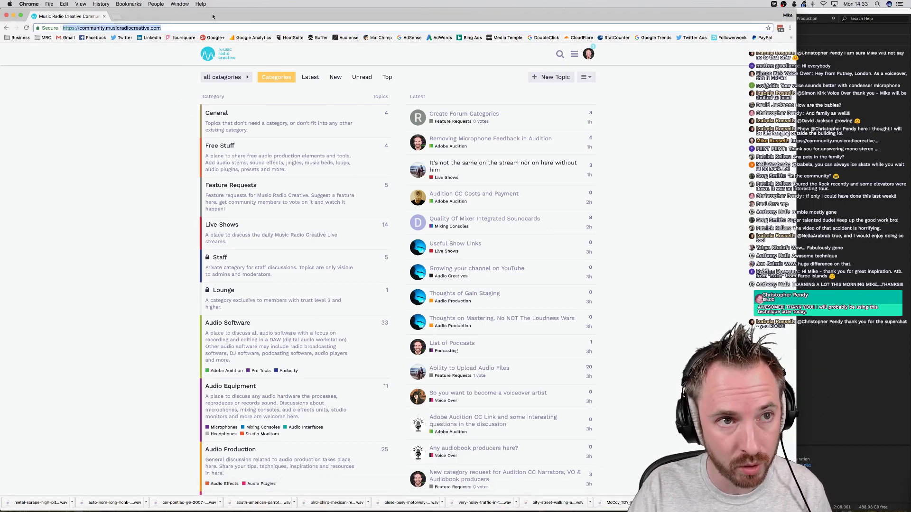
pyautogui.press('super+grave')
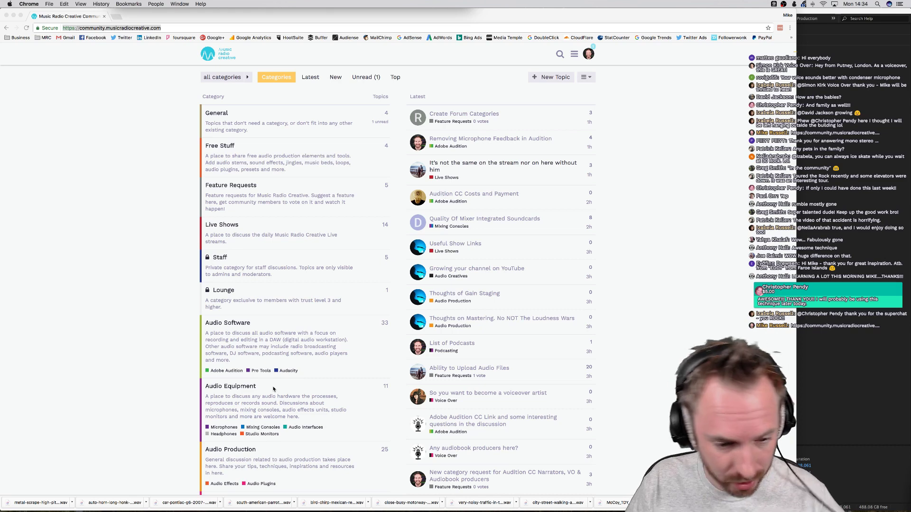
pyautogui.scroll(-2, 274, 389)
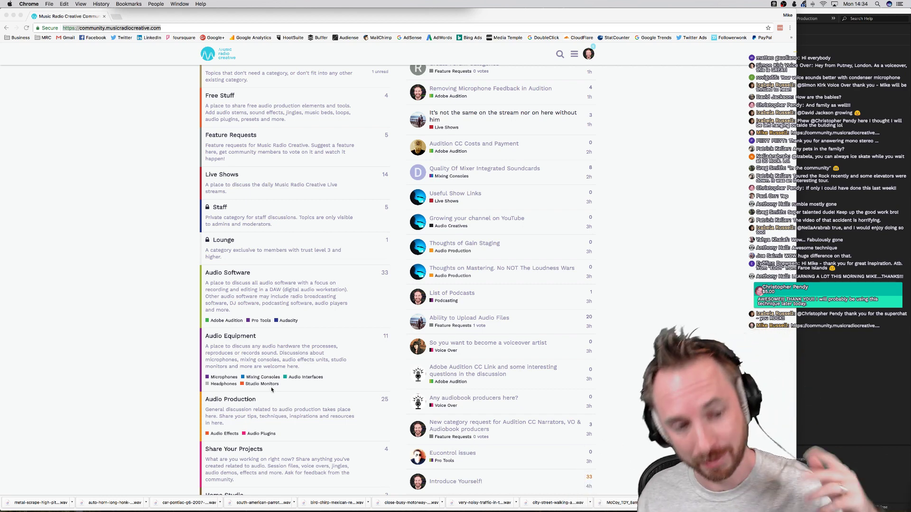
pyautogui.scroll(-2, 272, 390)
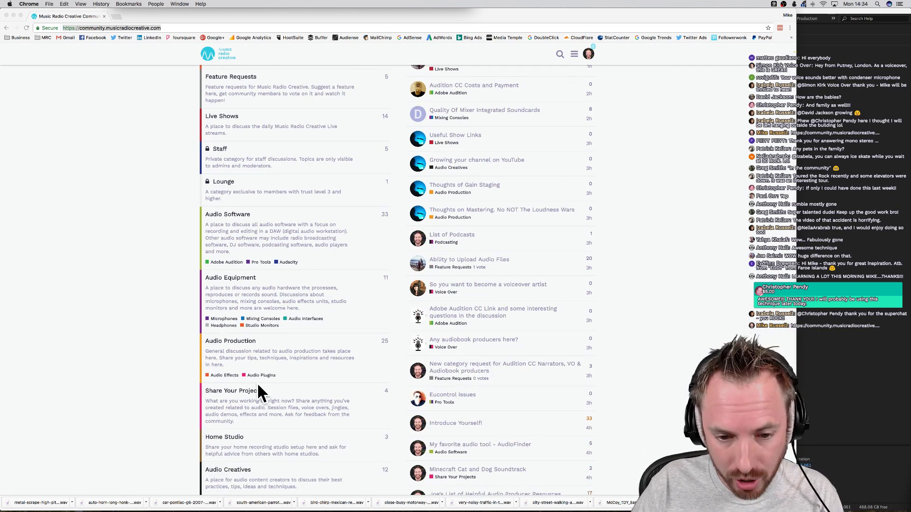
pyautogui.scroll(4, 290, 400)
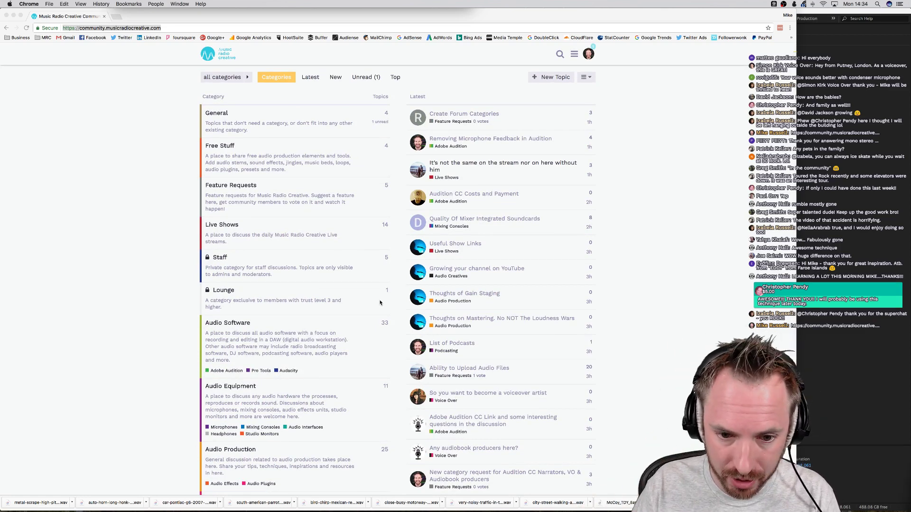
# Open the "Ability to Upload Audio Files" topic, read through its posts, and open a blank reply to it.
pyautogui.click(491, 368)
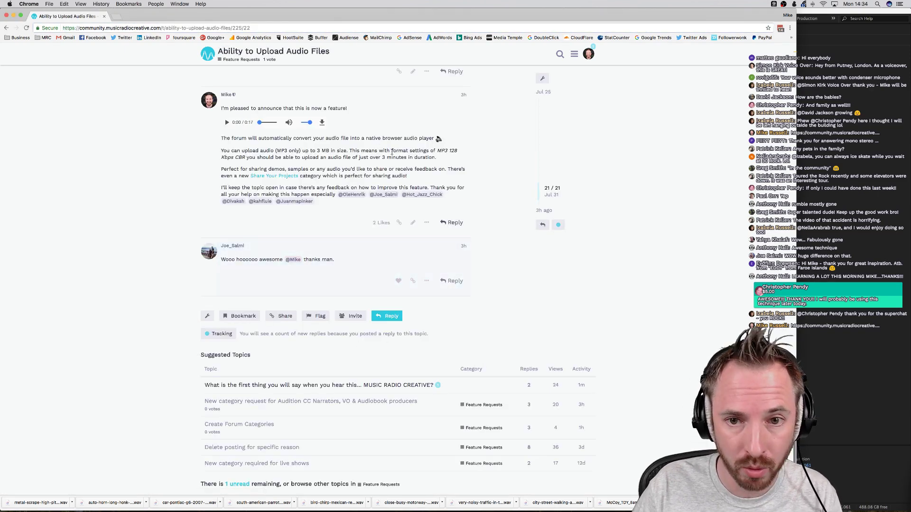
pyautogui.scroll(20, 392, 150)
pyautogui.scroll(-20, 392, 152)
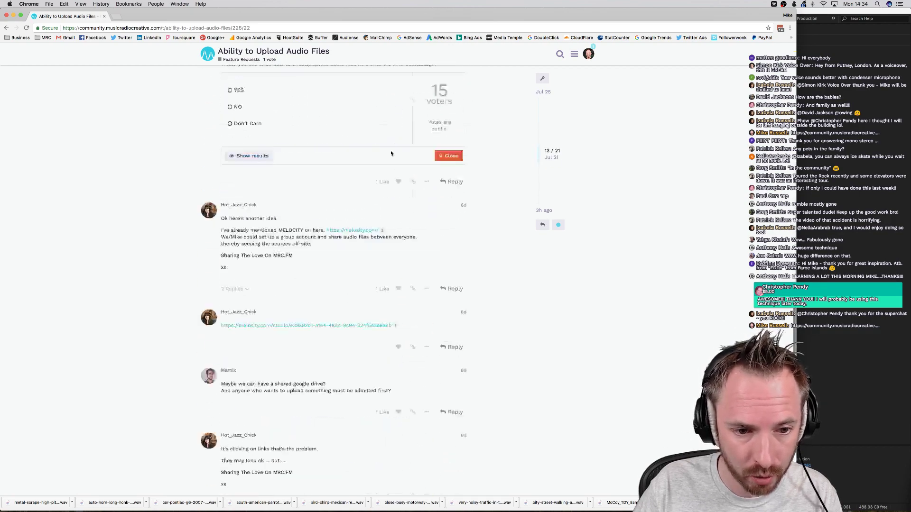
pyautogui.scroll(2, 266, 170)
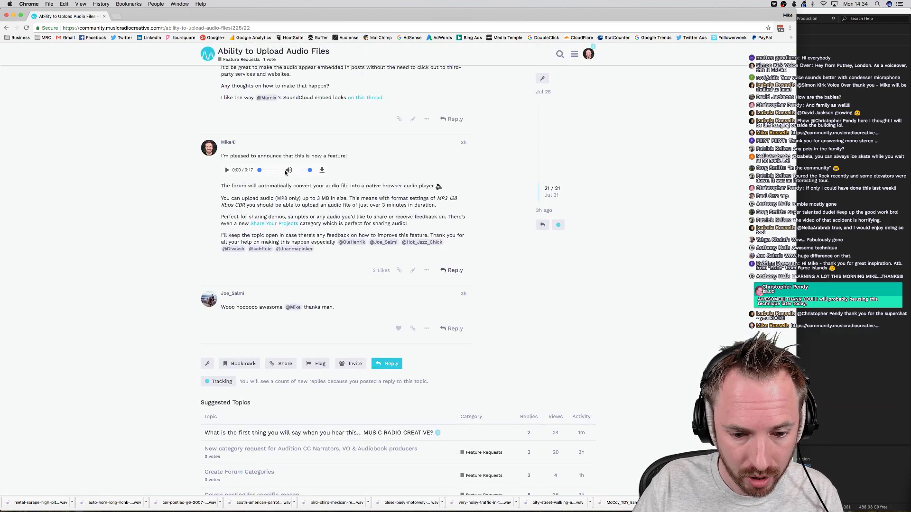
pyautogui.click(394, 365)
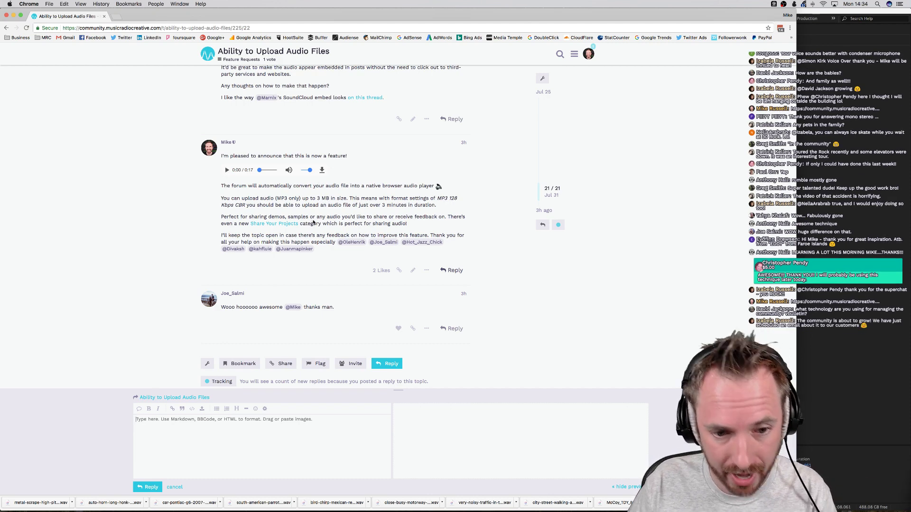
pyautogui.scroll(20, 264, 197)
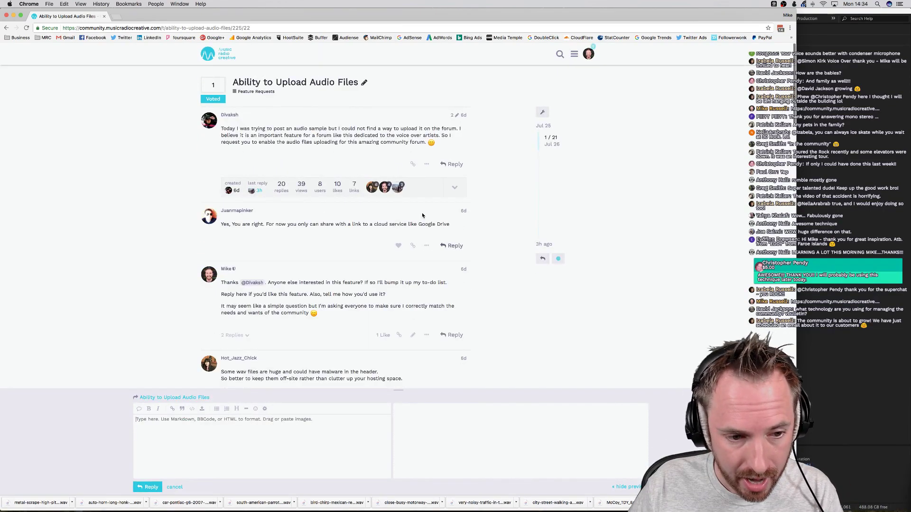
pyautogui.scroll(-20, 422, 216)
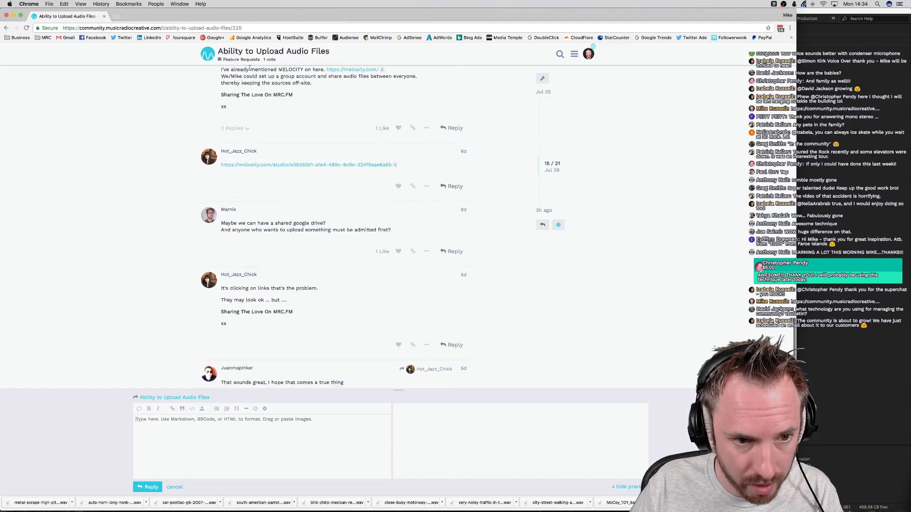
pyautogui.scroll(-1, 266, 84)
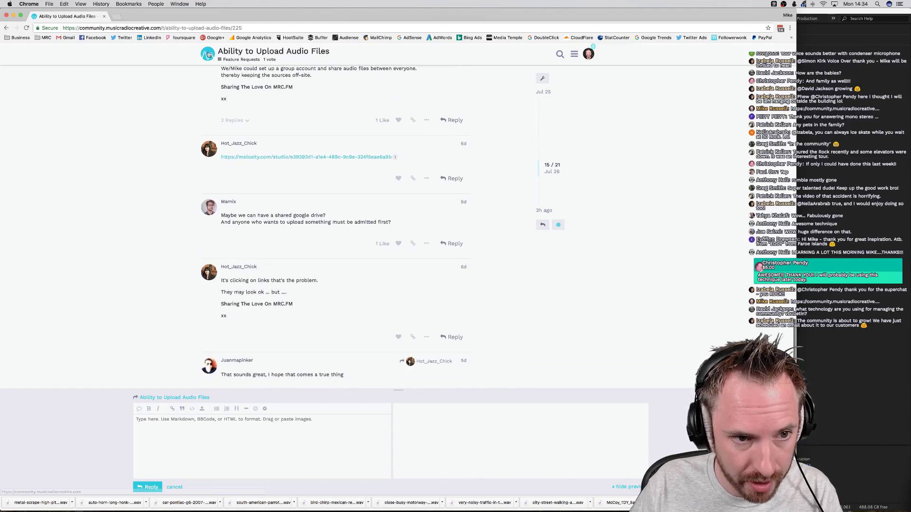
# View the Create Forum Categories topic under Feature Requests, return to the community home page and cancel the open reply draft.
pyautogui.click(232, 60)
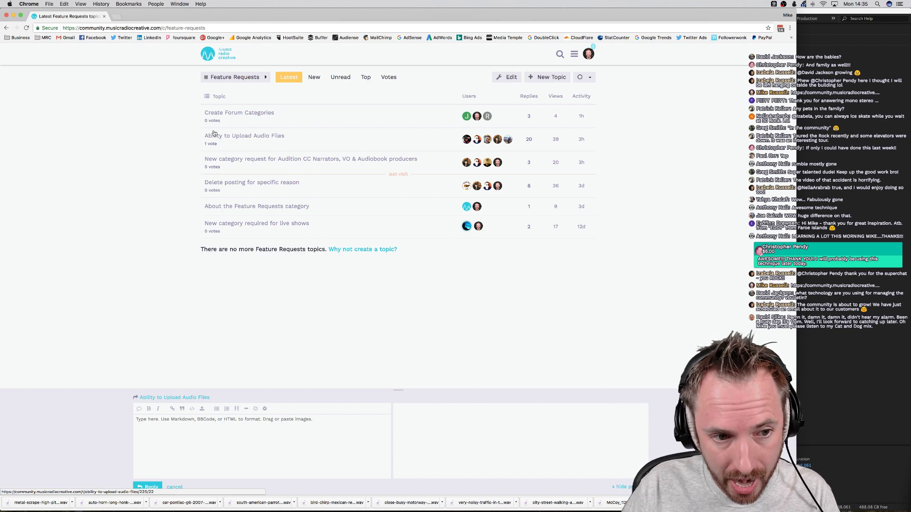
pyautogui.click(237, 118)
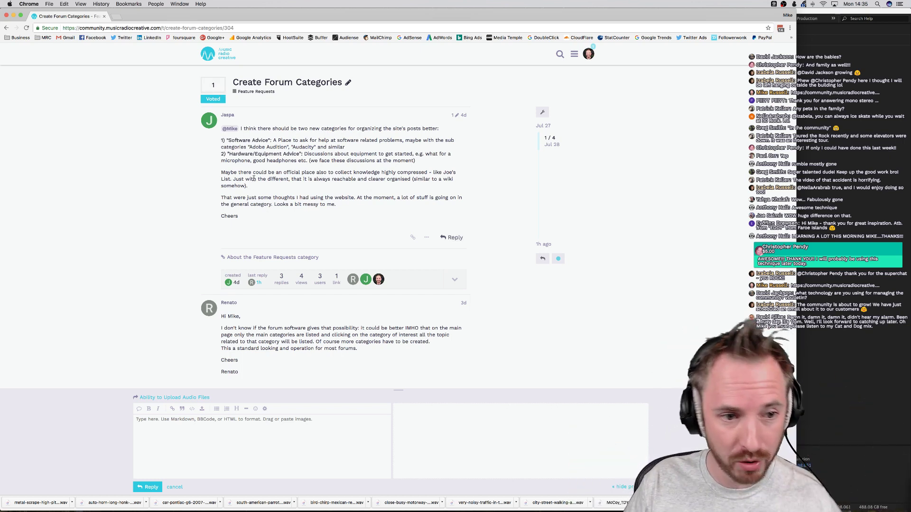
pyautogui.click(207, 56)
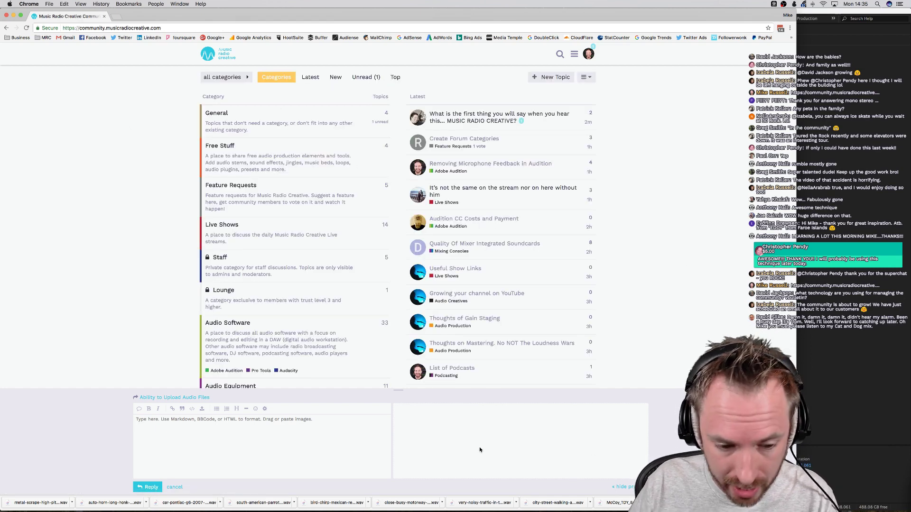
pyautogui.click(178, 487)
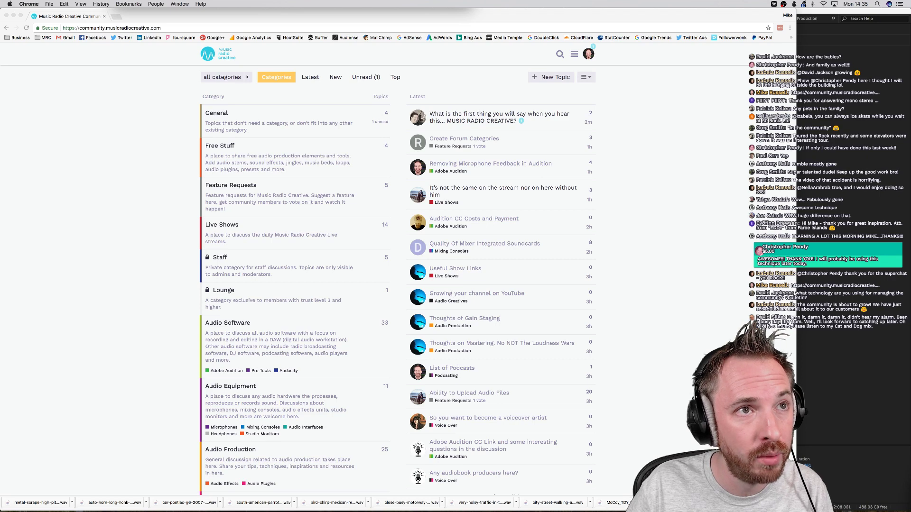
# Open discourse.org in a new tab and review its feature descriptions, managed hosting offer and the list of organisations using it.
pyautogui.moveTo(267, 0); pyautogui.dragTo(254, 18)
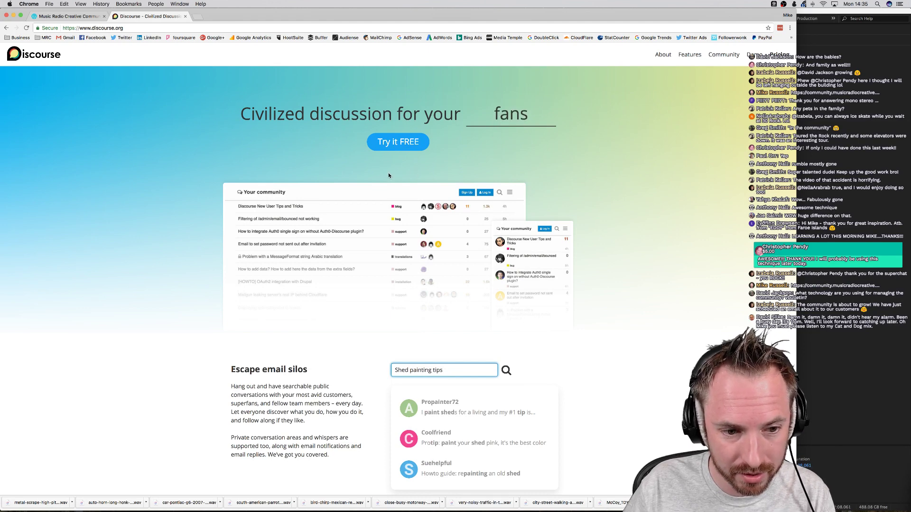
pyautogui.scroll(-5, 388, 178)
pyautogui.scroll(5, 375, 184)
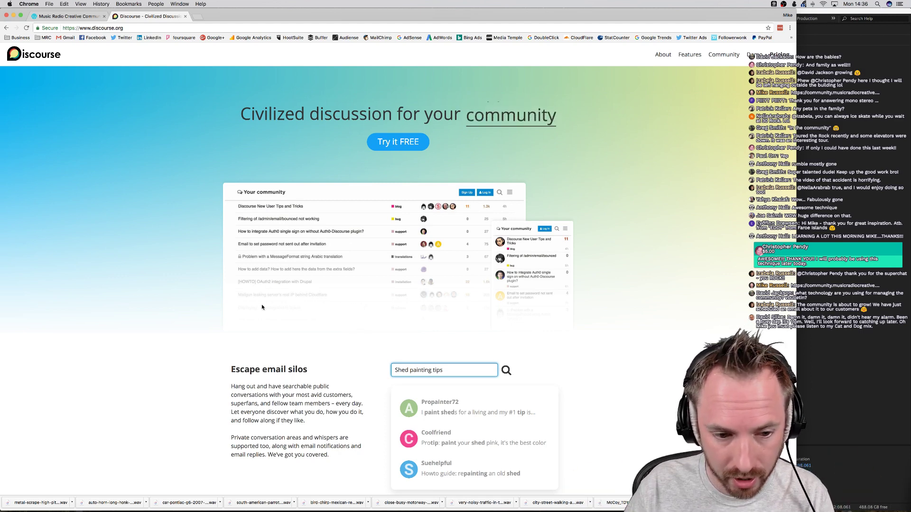
pyautogui.scroll(-3, 204, 295)
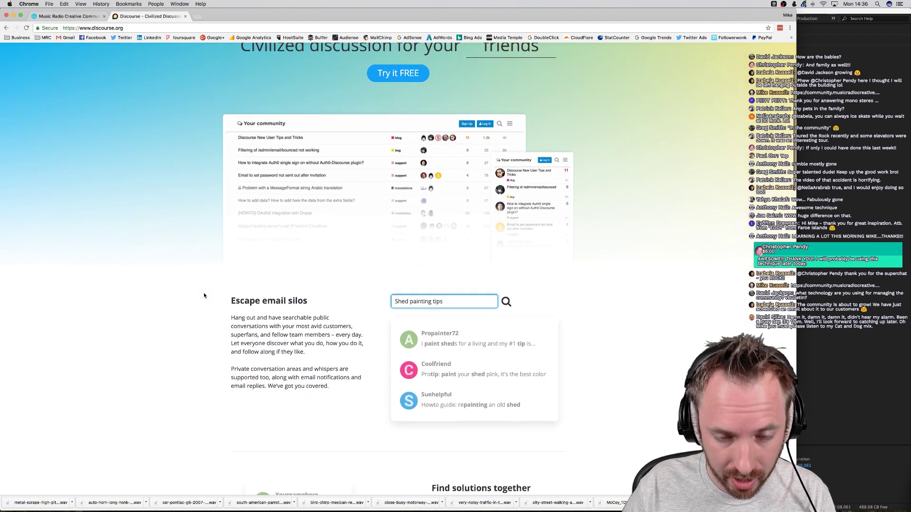
pyautogui.scroll(3, 204, 296)
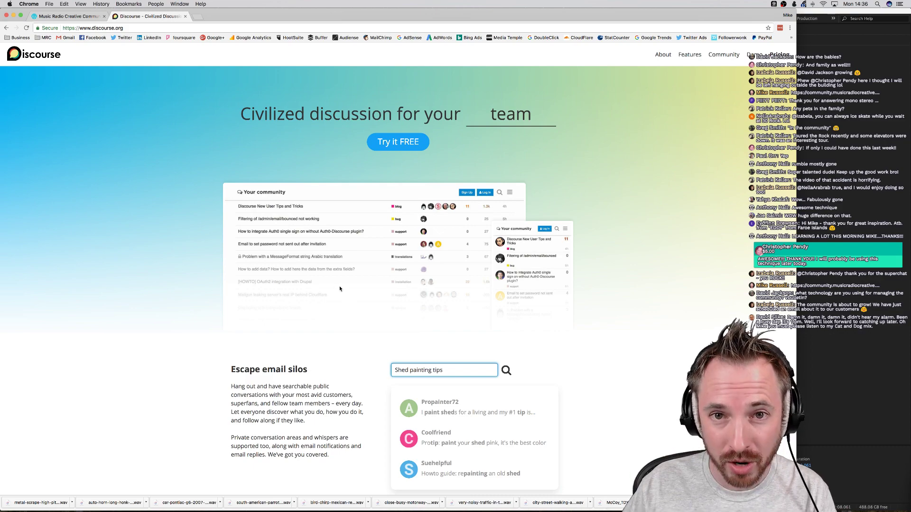
pyautogui.scroll(-7, 348, 270)
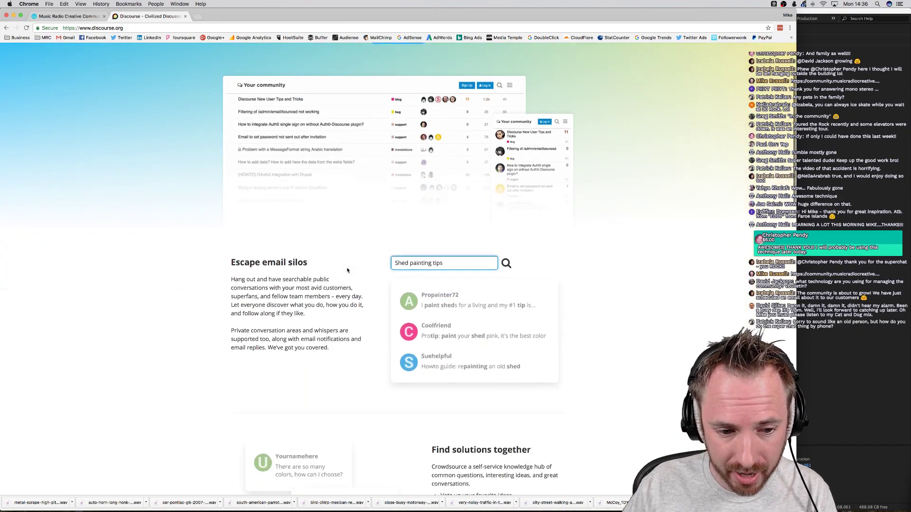
pyautogui.scroll(-6, 347, 269)
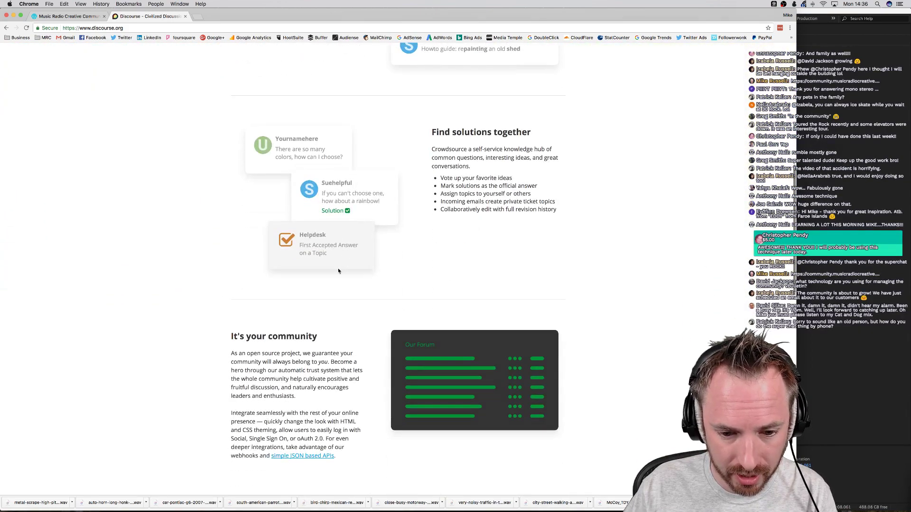
pyautogui.scroll(-2, 338, 271)
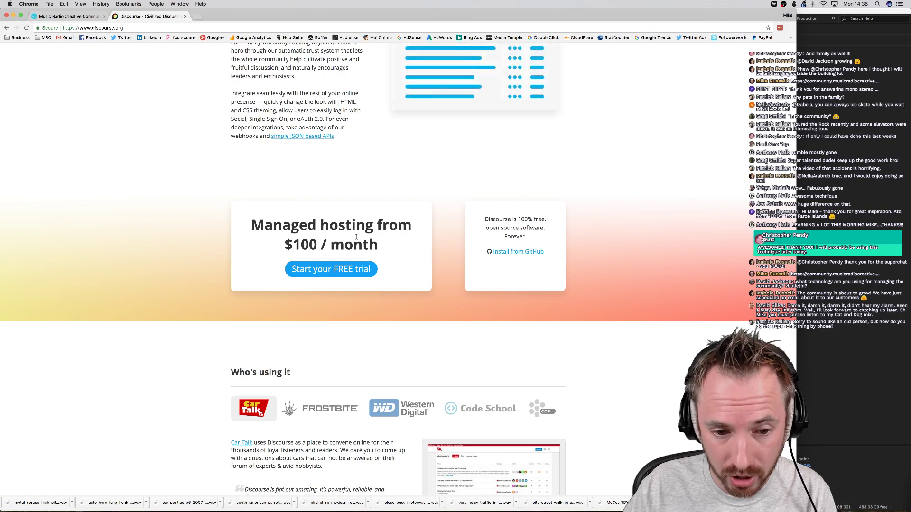
pyautogui.scroll(4, 325, 239)
pyautogui.scroll(-8, 334, 238)
pyautogui.scroll(6, 334, 239)
pyautogui.scroll(2, 335, 238)
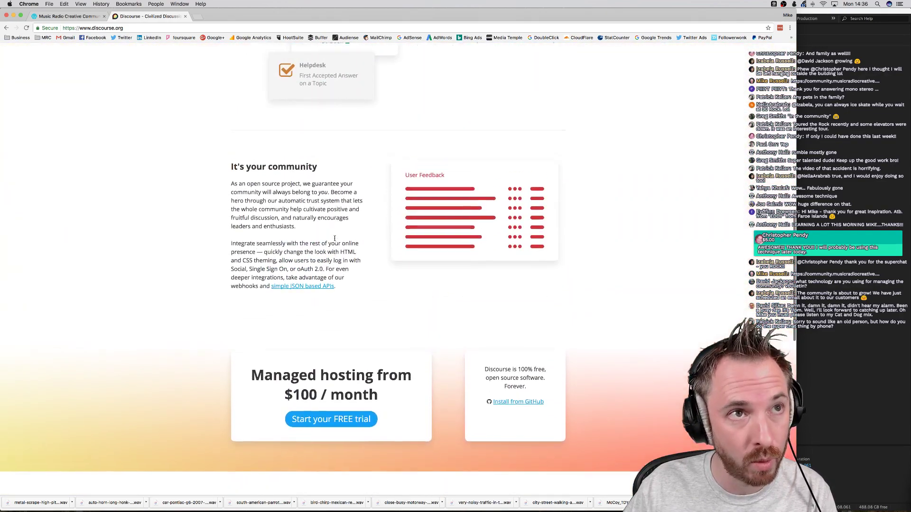
pyautogui.scroll(-2, 335, 238)
pyautogui.scroll(-3, 334, 238)
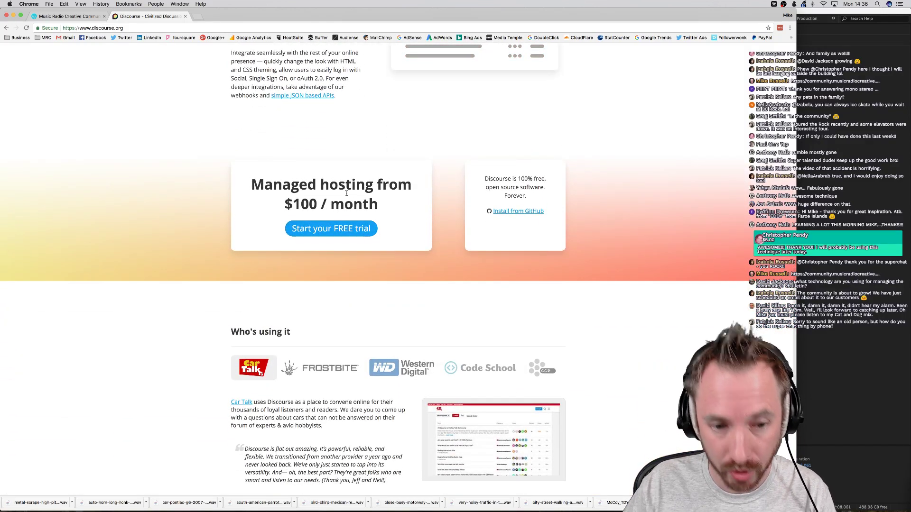
pyautogui.scroll(-3, 413, 216)
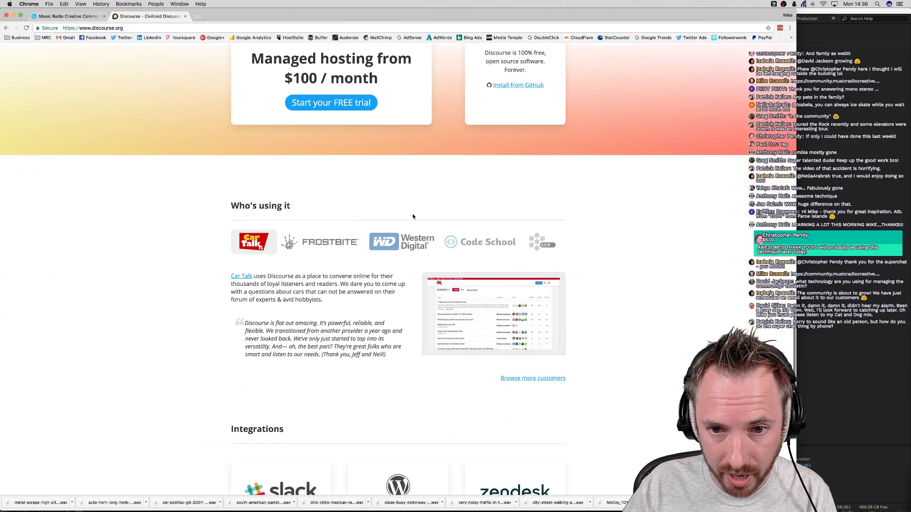
# Open the Install from GitHub link in a new tab and look through the discourse/discourse repository page.
pyautogui.scroll(1, 413, 216)
pyautogui.rightClick(518, 134)
pyautogui.click(536, 139)
pyautogui.click(214, 19)
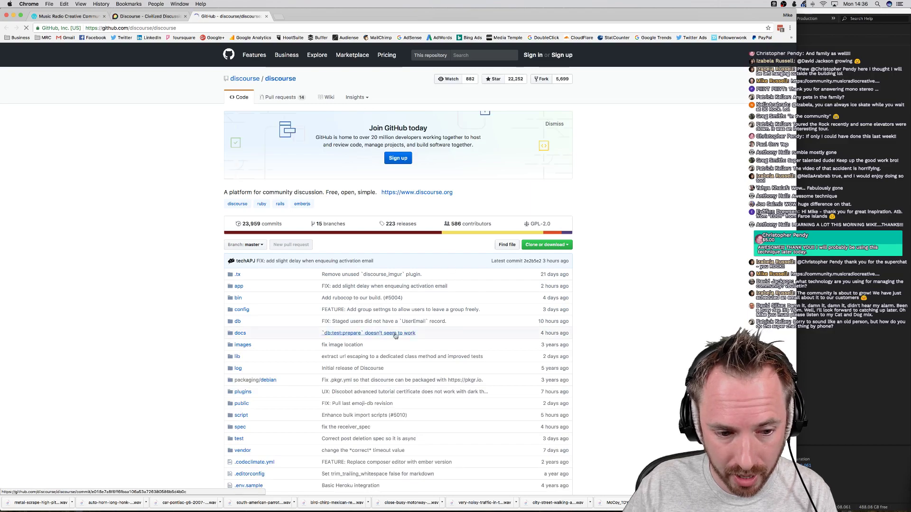
pyautogui.scroll(-20, 391, 165)
pyautogui.scroll(-5, 385, 311)
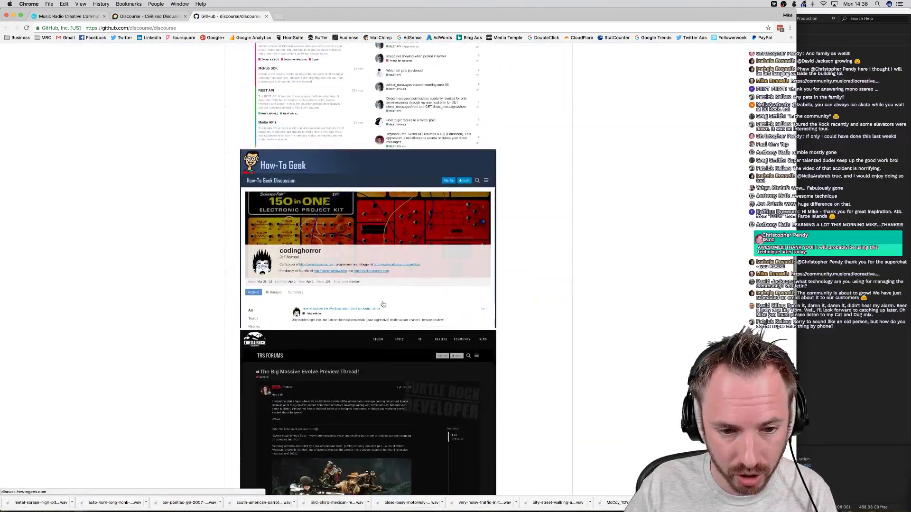
pyautogui.scroll(20, 381, 299)
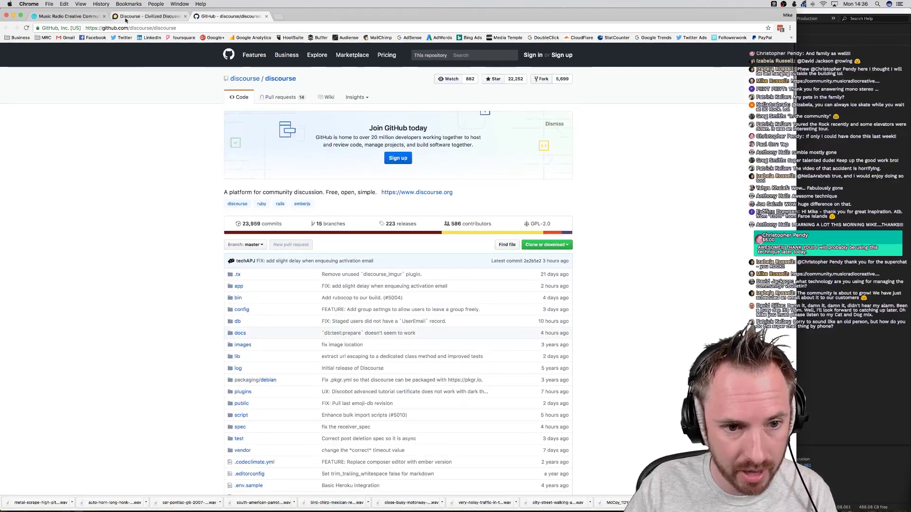
# Review the integrations section on the Discourse site and return to the Music Radio Creative community page.
pyautogui.click(147, 16)
pyautogui.scroll(-5, 338, 322)
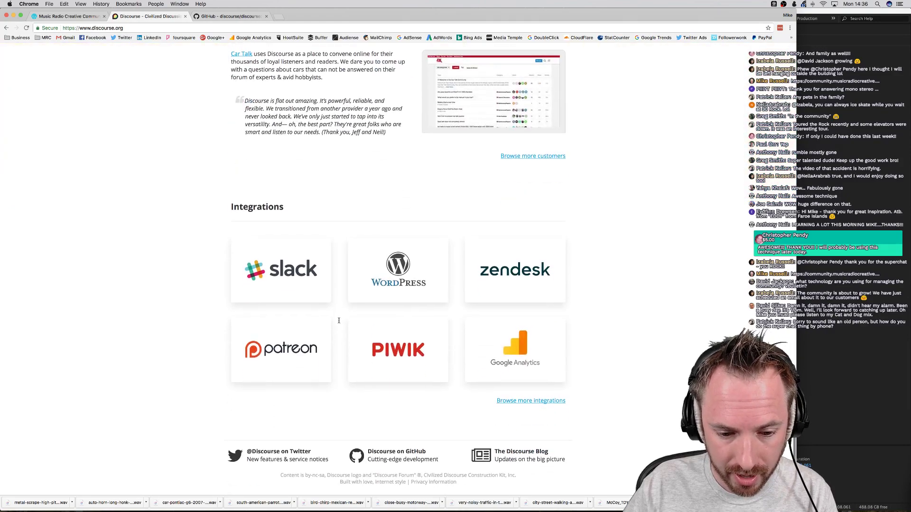
pyautogui.scroll(20, 338, 321)
pyautogui.click(89, 16)
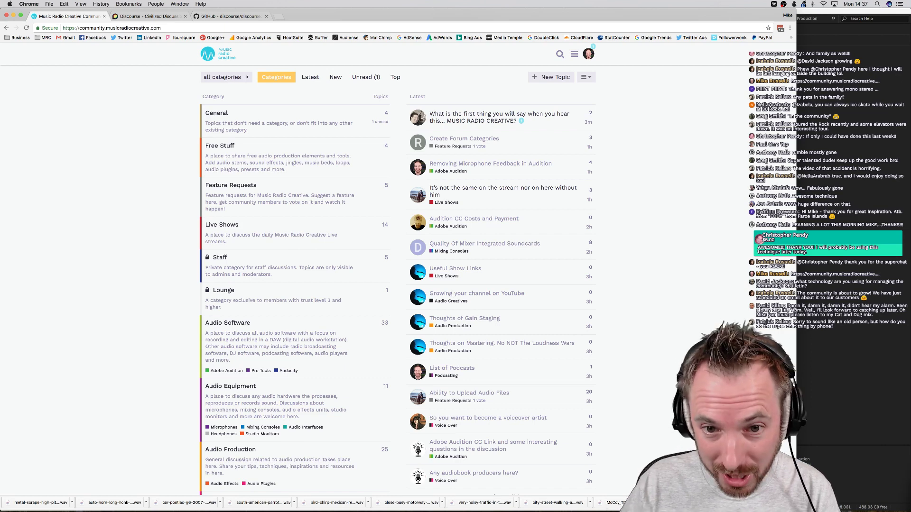
# Switch to Adobe Audition and open T005_20170708.wav from Finder in the waveform editor.
pyautogui.click(878, 184)
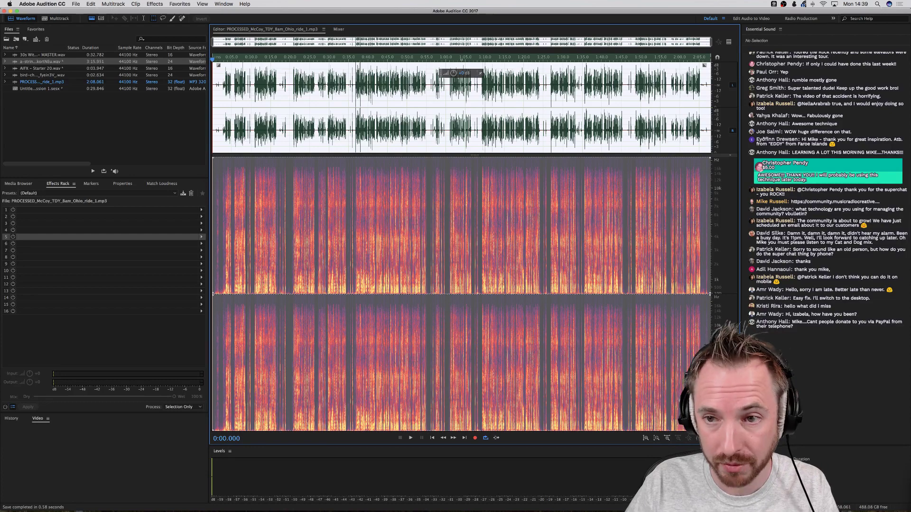
pyautogui.click(352, 112)
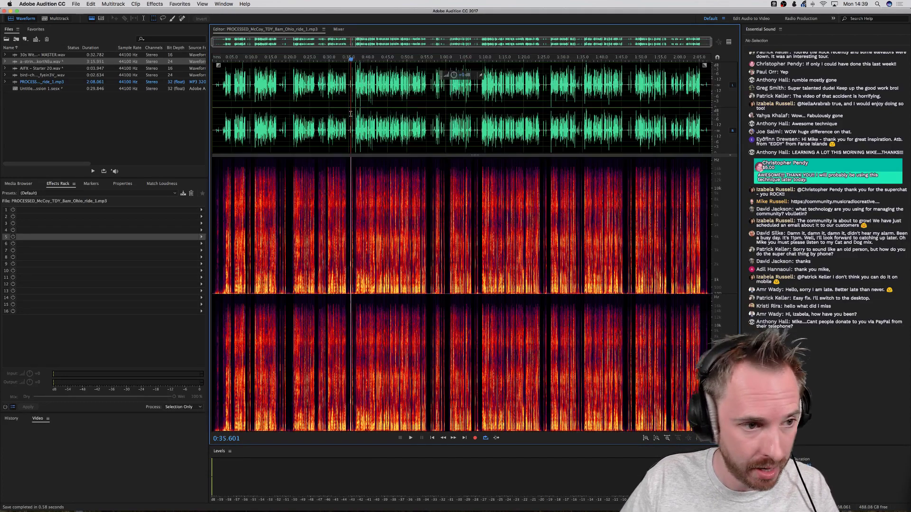
pyautogui.press('super+Tab')
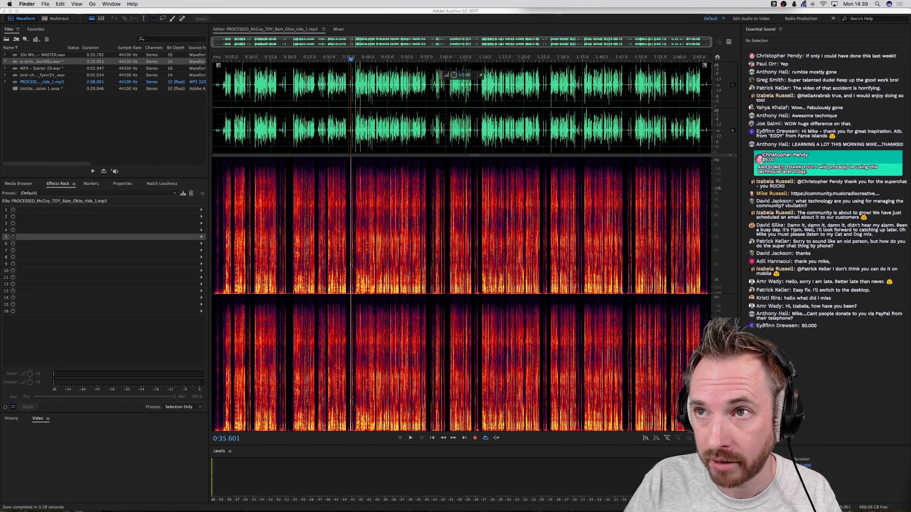
pyautogui.moveTo(374, 229); pyautogui.dragTo(266, 125)
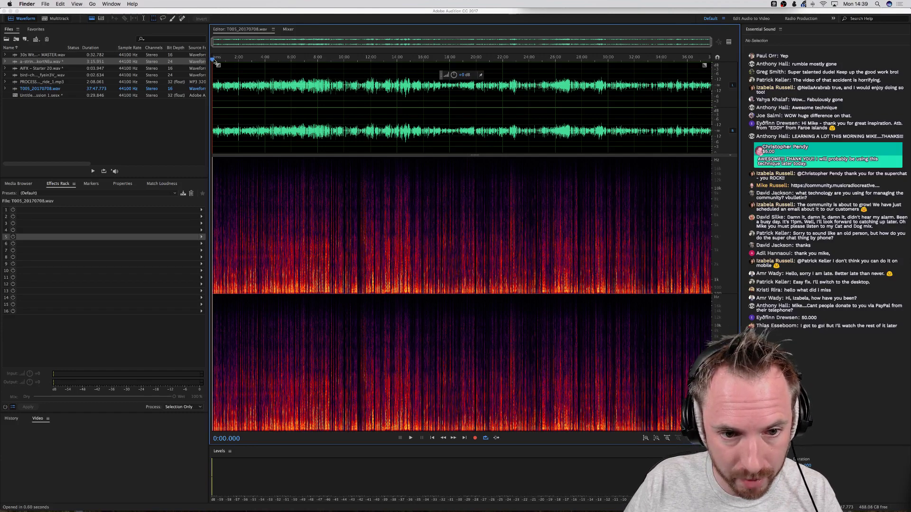
pyautogui.scroll(2, 215, 59)
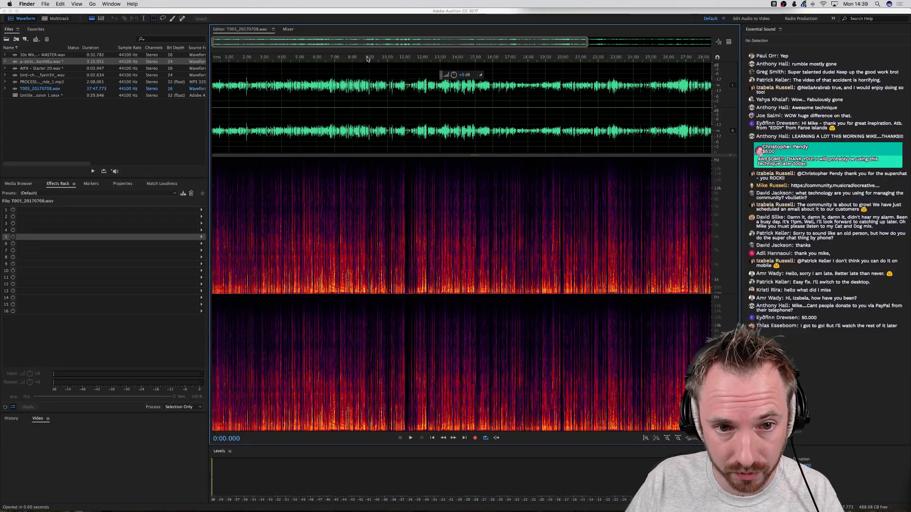
pyautogui.scroll(-2, 367, 59)
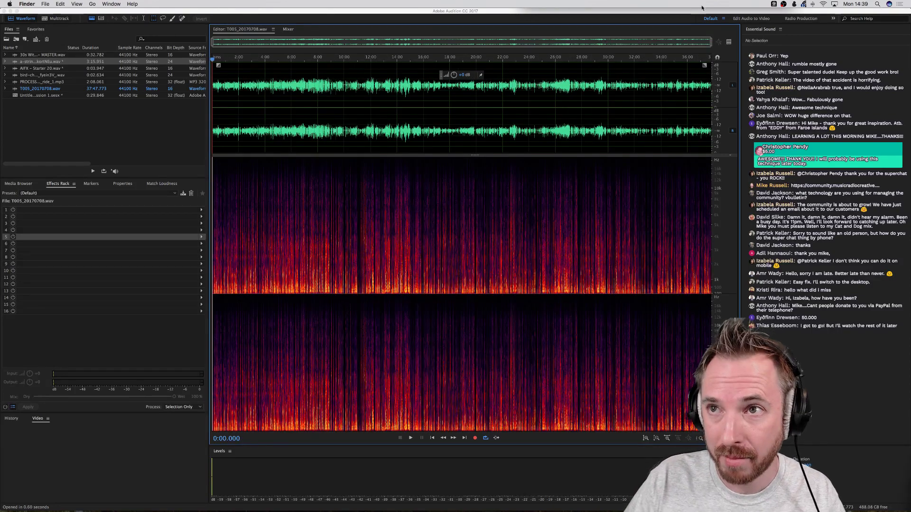
# Preview Settings so far.jpg in Finder, examine the effect settings and FFT Filter notches it shows, and close the preview.
pyautogui.moveTo(701, 0); pyautogui.dragTo(409, 166)
pyautogui.click(394, 200)
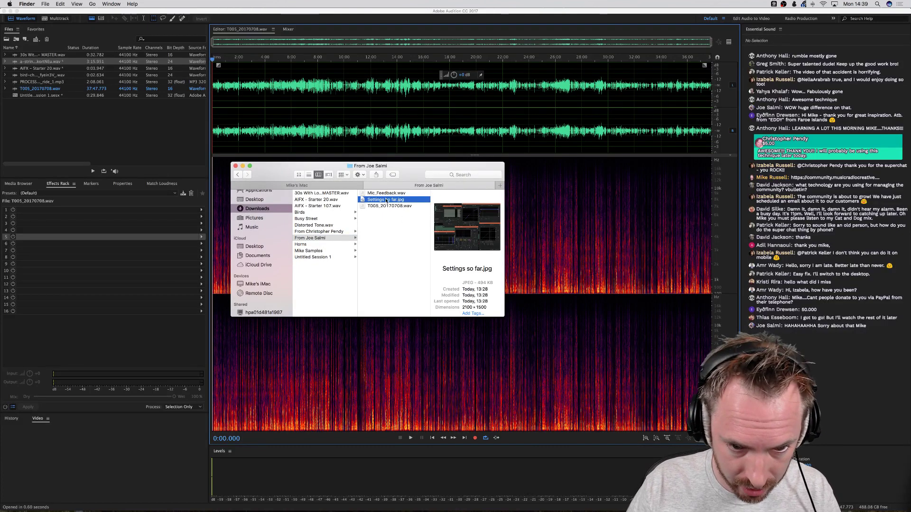
pyautogui.moveTo(415, 165); pyautogui.dragTo(414, 169)
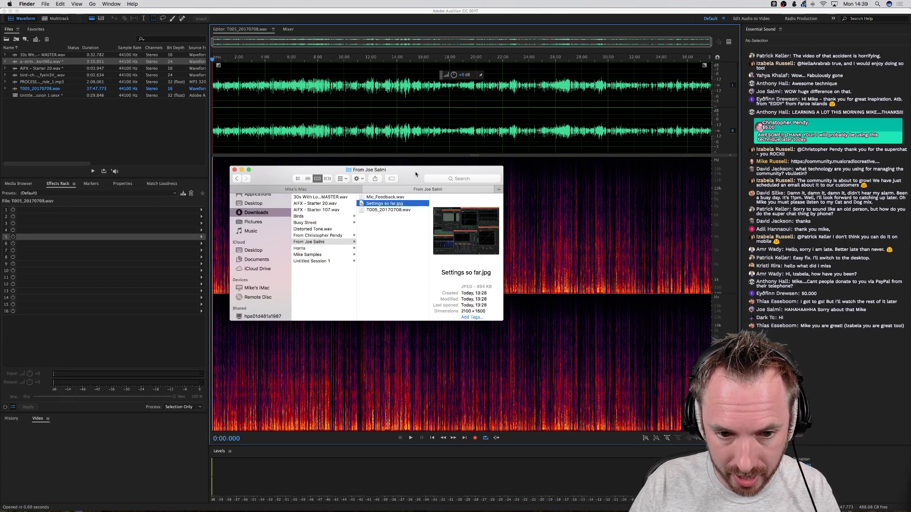
pyautogui.press('space')
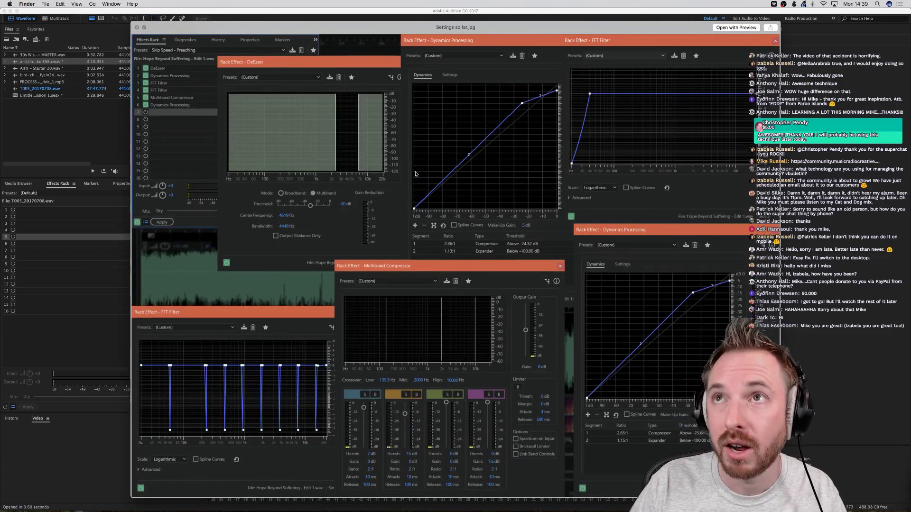
pyautogui.moveTo(473, 27); pyautogui.dragTo(367, 27)
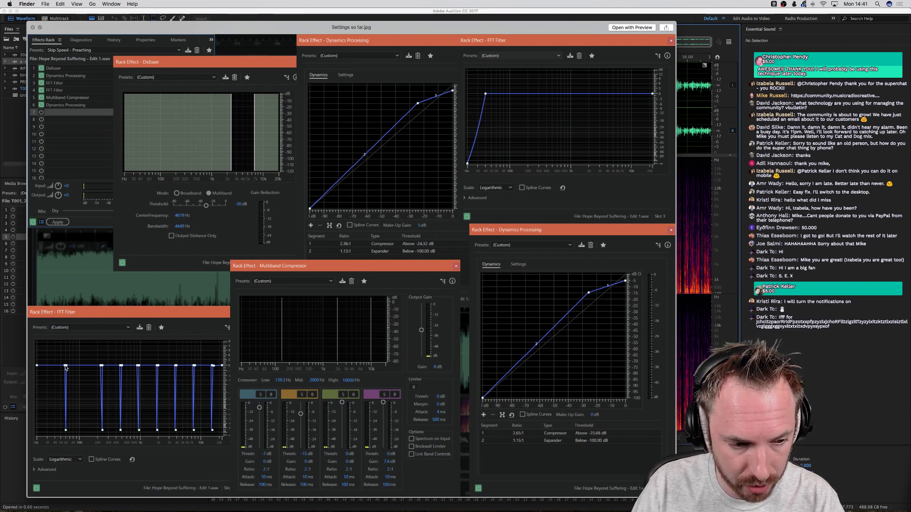
pyautogui.moveTo(71, 387)
pyautogui.mouseDown()
pyautogui.moveTo(67, 443)
pyautogui.moveTo(66, 384)
pyautogui.mouseUp()
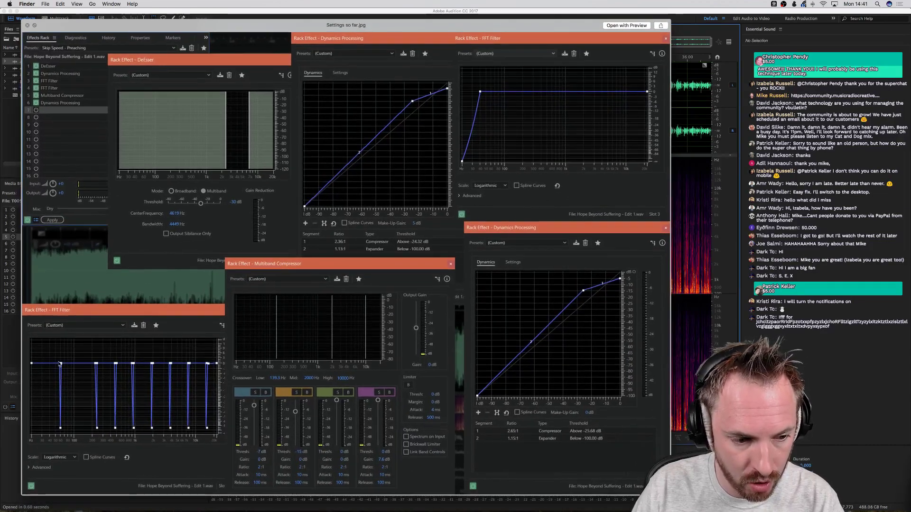
pyautogui.press('space')
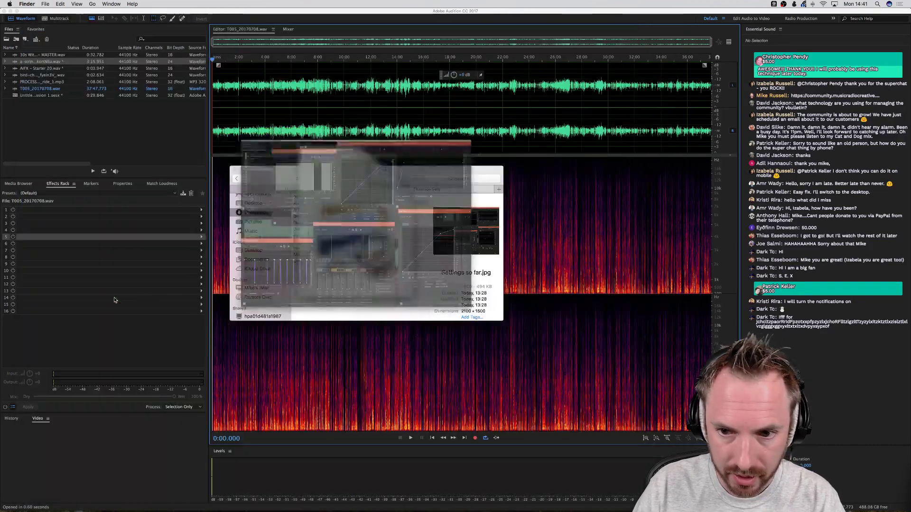
# Open the Notch Filter effect in Adobe Audition for T005_20170708.wav and move notch 2 to about 91.7 Hz at -57.6 dB.
pyautogui.press('super+Tab')
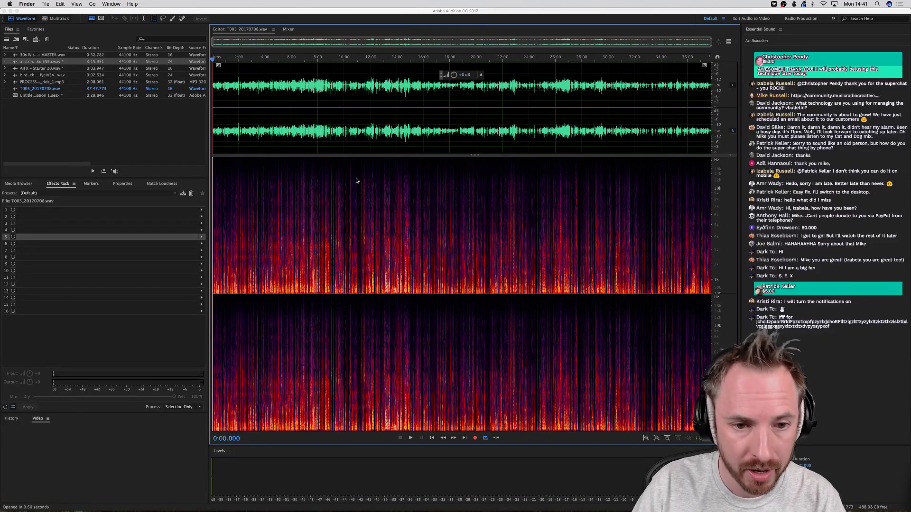
pyautogui.click(152, 5)
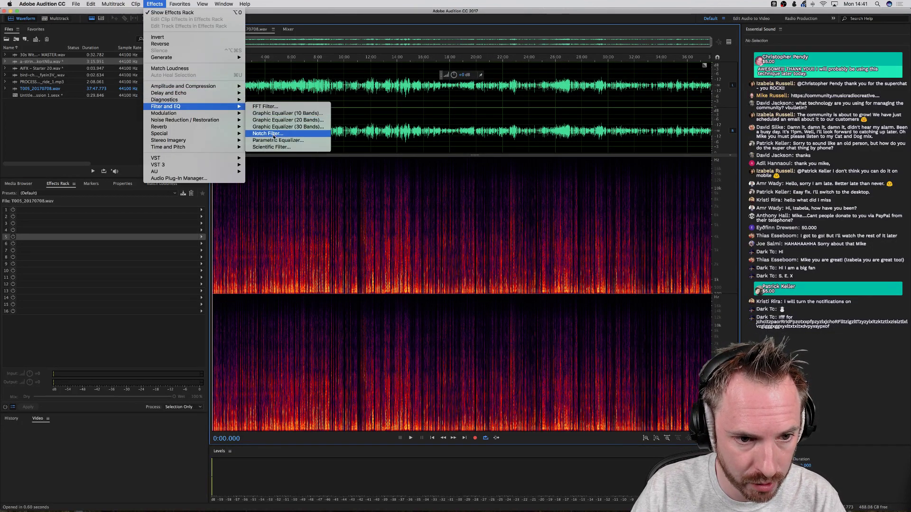
pyautogui.click(265, 133)
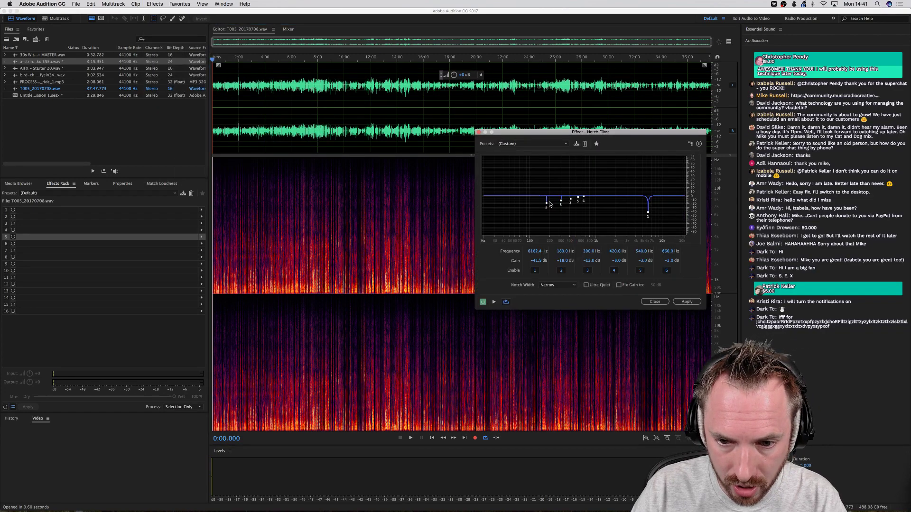
pyautogui.moveTo(549, 204); pyautogui.dragTo(541, 220)
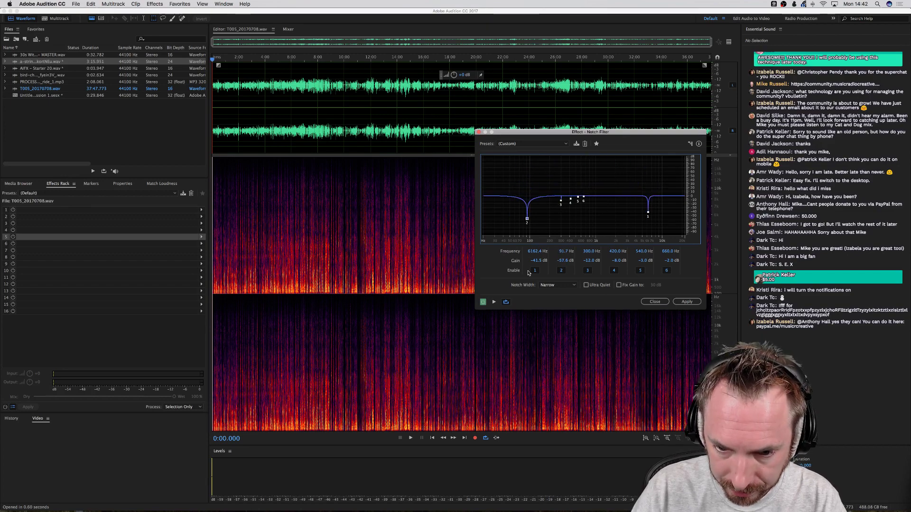
# Set the notch width to Super Narrow and close the Notch Filter without applying it.
pyautogui.click(557, 285)
pyautogui.click(557, 303)
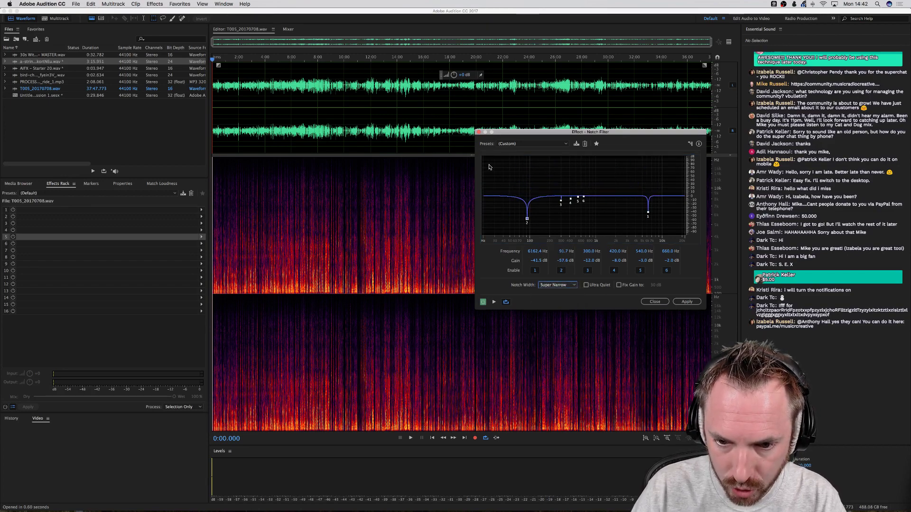
pyautogui.click(479, 133)
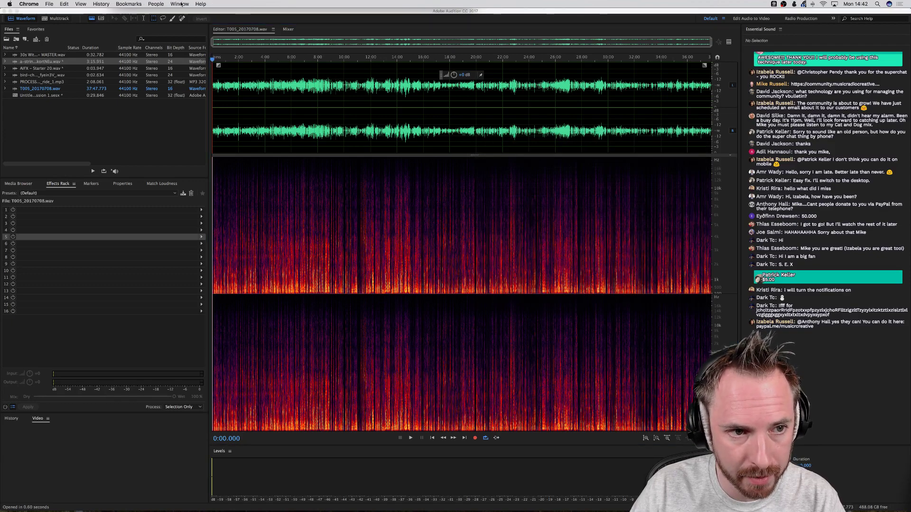
# Open the Parametric Equalizer and shape band 4 into a narrow boost of about 10.4 dB at 2083 Hz with Q 14.3.
pyautogui.click(180, 4)
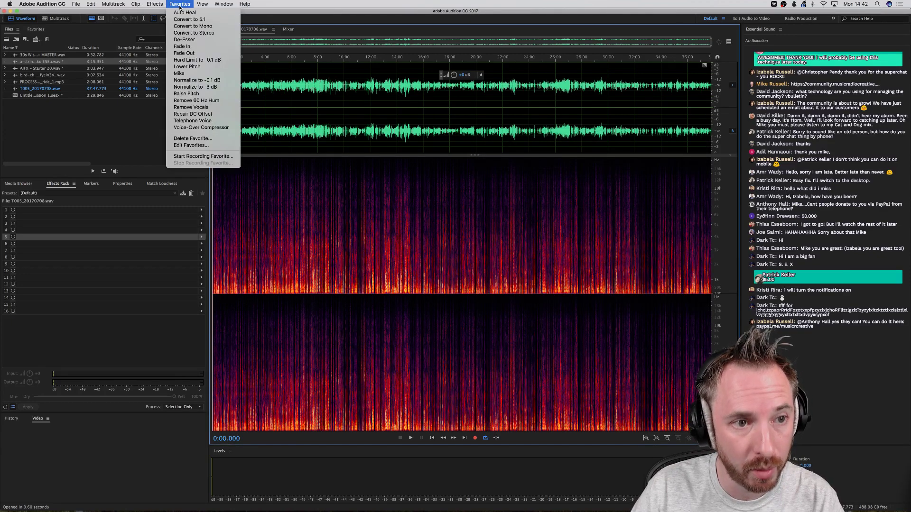
pyautogui.moveTo(155, 4)
pyautogui.moveTo(182, 129)
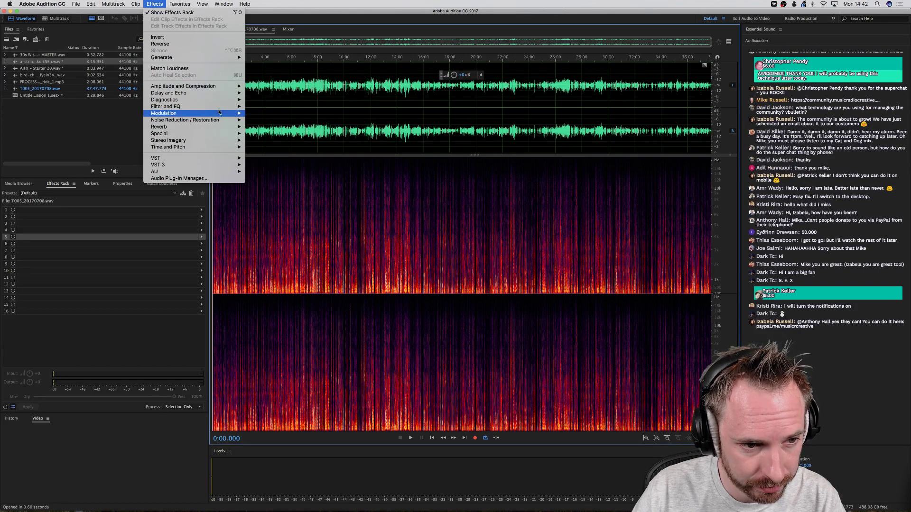
pyautogui.click(275, 141)
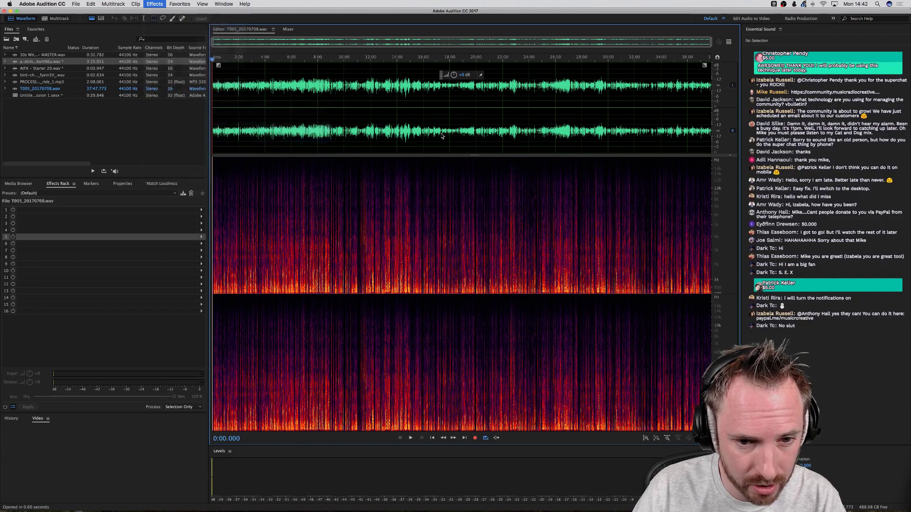
pyautogui.click(349, 182)
pyautogui.click(349, 189)
pyautogui.moveTo(478, 232); pyautogui.dragTo(477, 252)
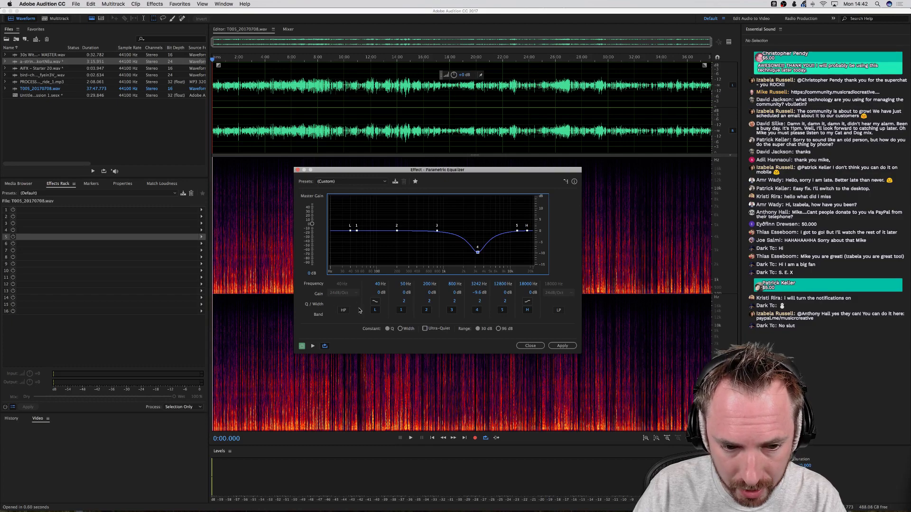
pyautogui.moveTo(477, 314); pyautogui.dragTo(480, 287)
pyautogui.moveTo(477, 252); pyautogui.dragTo(465, 207)
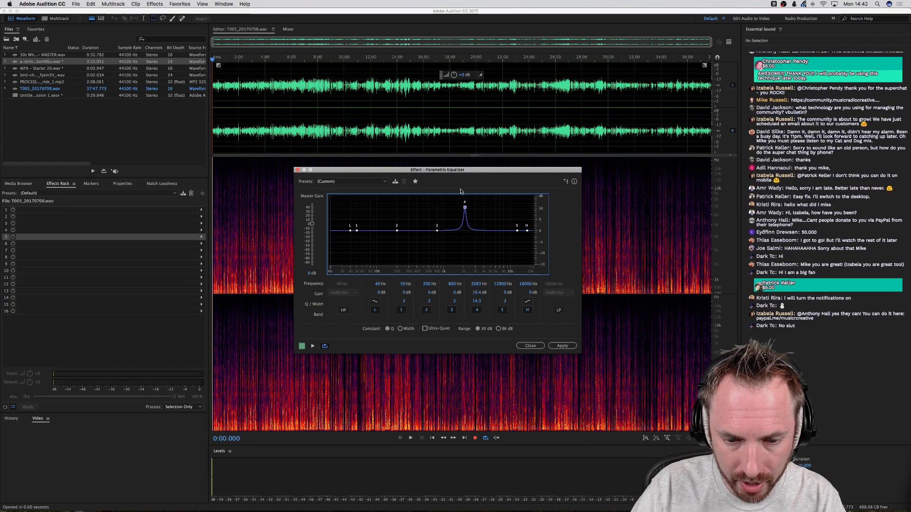
# Play the recording from about 2:17 and shift the band 4 boost to about 2032 Hz at 9.9 dB.
pyautogui.click(243, 61)
pyautogui.scroll(5, 243, 61)
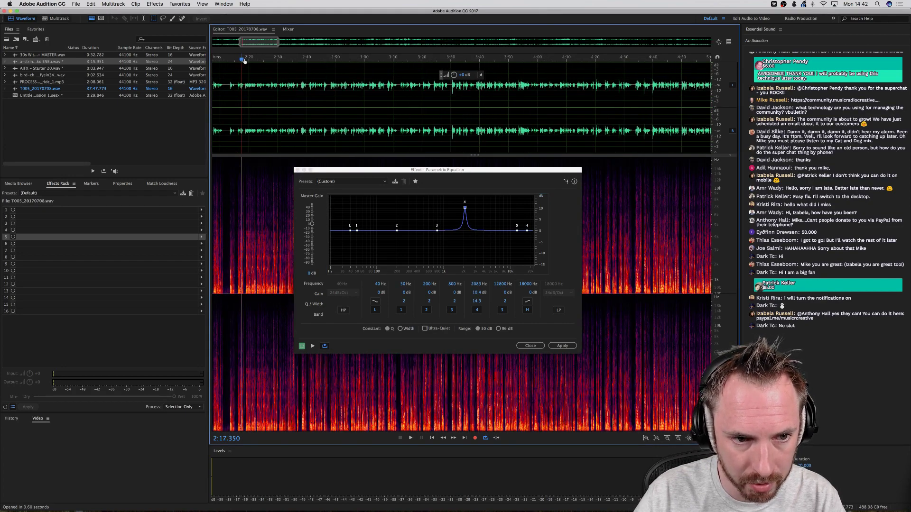
pyautogui.press('space')
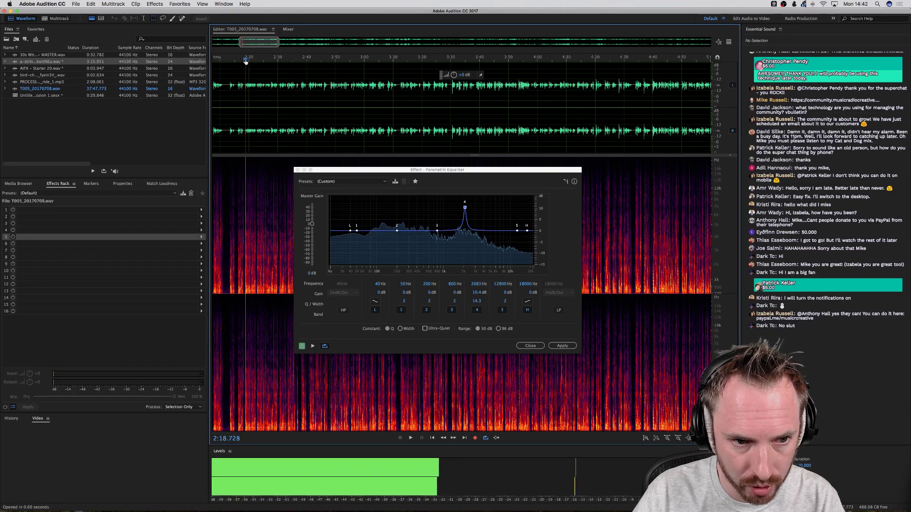
pyautogui.click(468, 214)
pyautogui.moveTo(465, 209); pyautogui.dragTo(464, 210)
pyautogui.press('space')
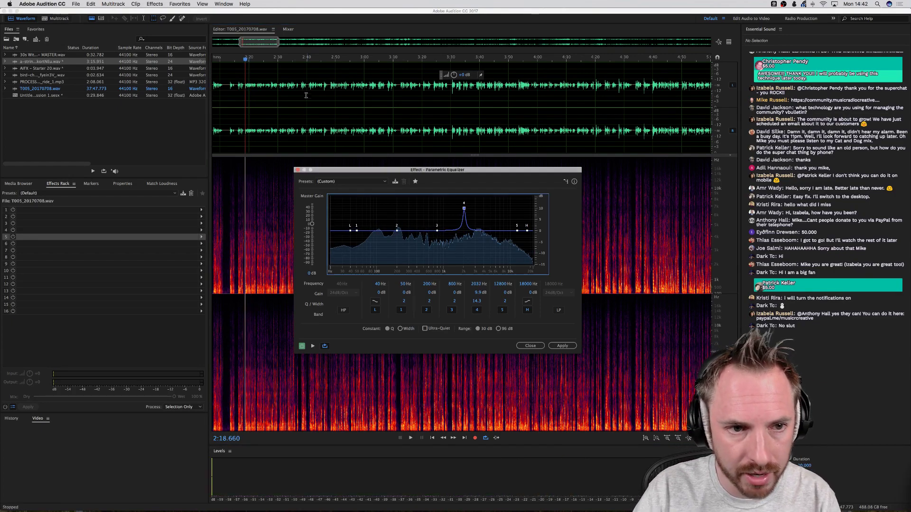
# Normalize T005_20170708.wav to -0.1 dB and play it from about 3:30.
pyautogui.click(179, 4)
pyautogui.click(201, 80)
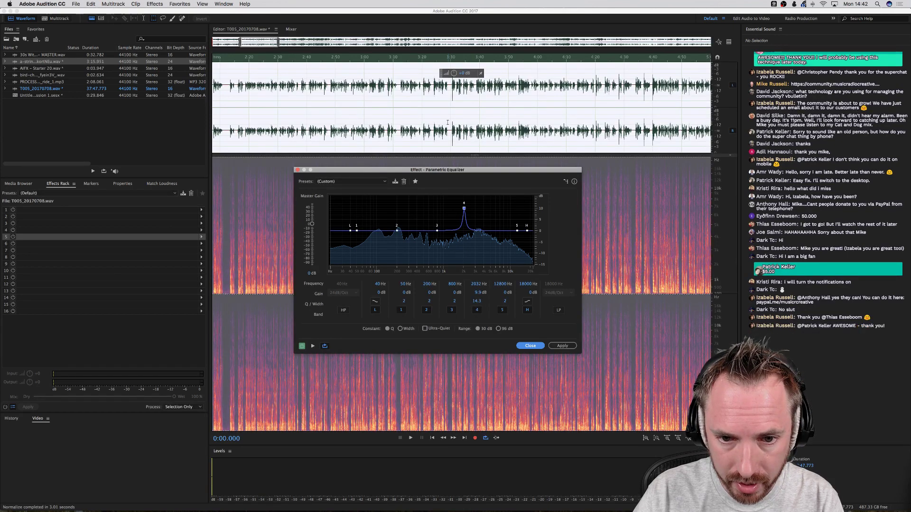
pyautogui.click(447, 123)
pyautogui.press('space')
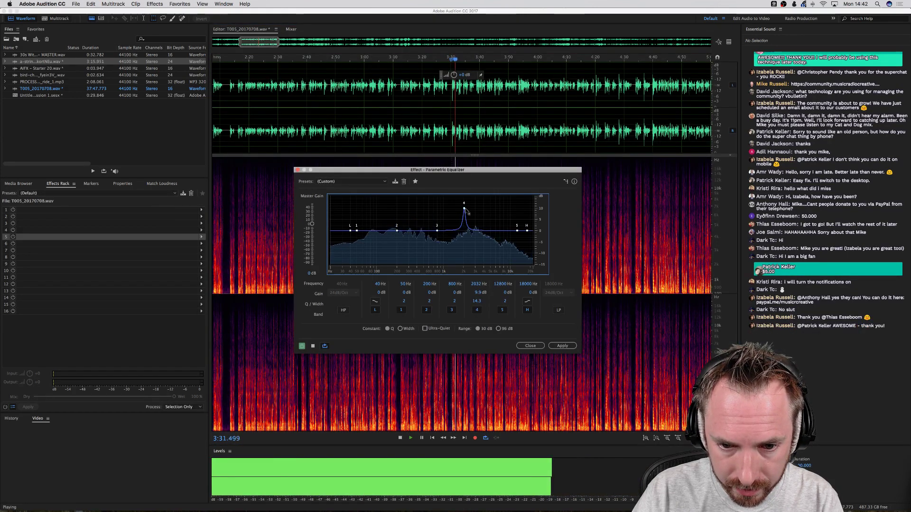
# Raise band 4 to 15 dB and sweep it down to about 1609 Hz while repeatedly playing the audio from 3:30.
pyautogui.moveTo(468, 212)
pyautogui.mouseDown()
pyautogui.moveTo(511, 201)
pyautogui.moveTo(462, 200)
pyautogui.mouseUp()
pyautogui.press('space')
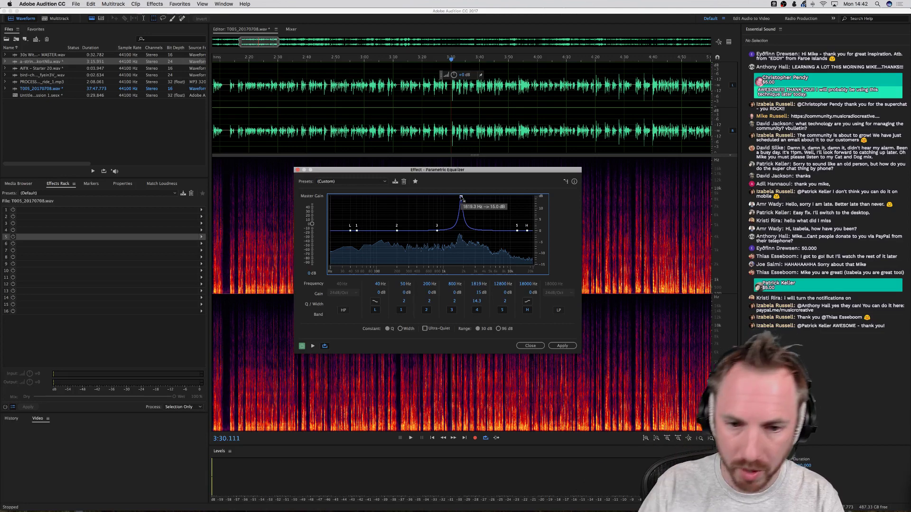
pyautogui.press('space')
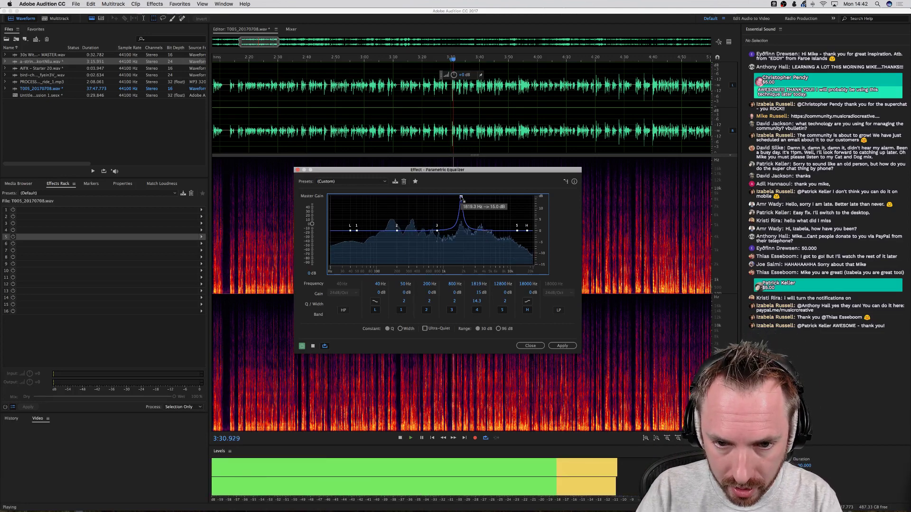
pyautogui.moveTo(461, 196); pyautogui.dragTo(462, 197)
pyautogui.press('space')
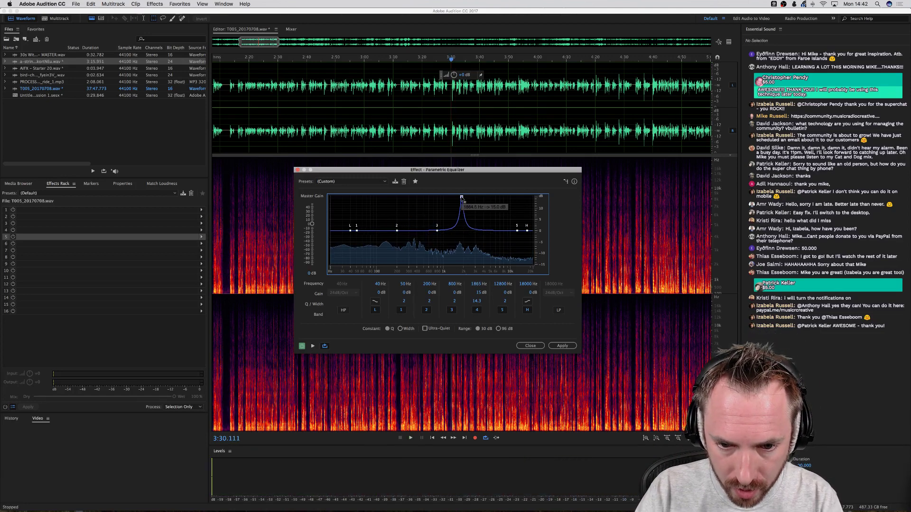
pyautogui.press('space')
pyautogui.moveTo(462, 201)
pyautogui.mouseDown()
pyautogui.moveTo(453, 201)
pyautogui.moveTo(468, 201)
pyautogui.moveTo(460, 206)
pyautogui.mouseUp()
pyautogui.press('space')
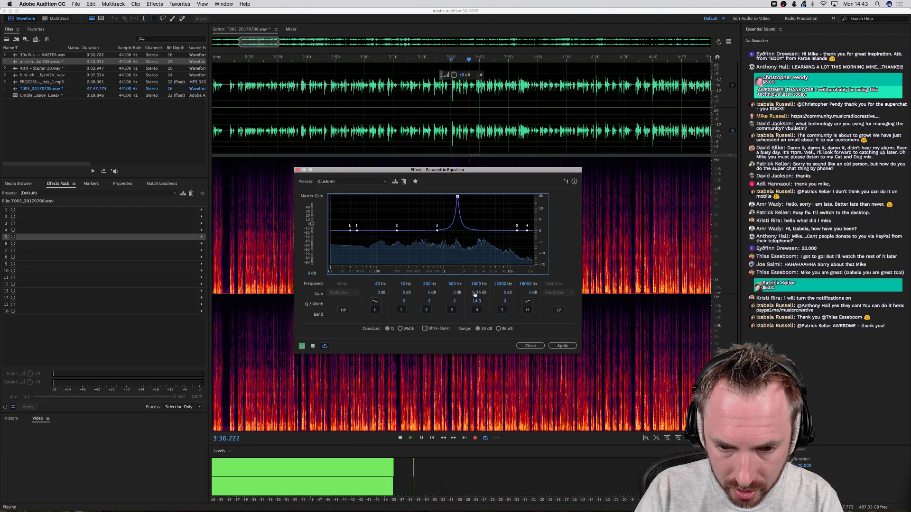
# Narrow band 4 to a Q of about 23.7 and turn it into a cut of about -12.2 dB at 1589 Hz while listening.
pyautogui.moveTo(477, 302); pyautogui.dragTo(479, 296)
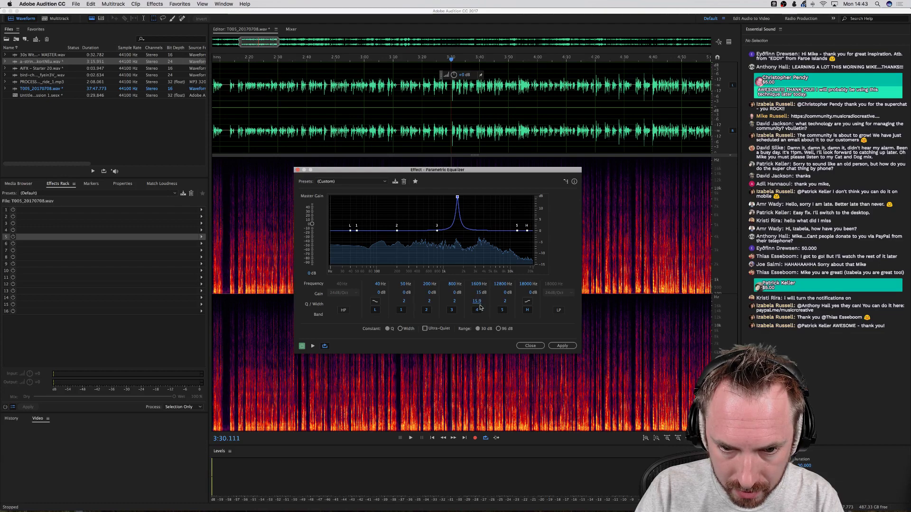
pyautogui.moveTo(478, 310); pyautogui.dragTo(480, 281)
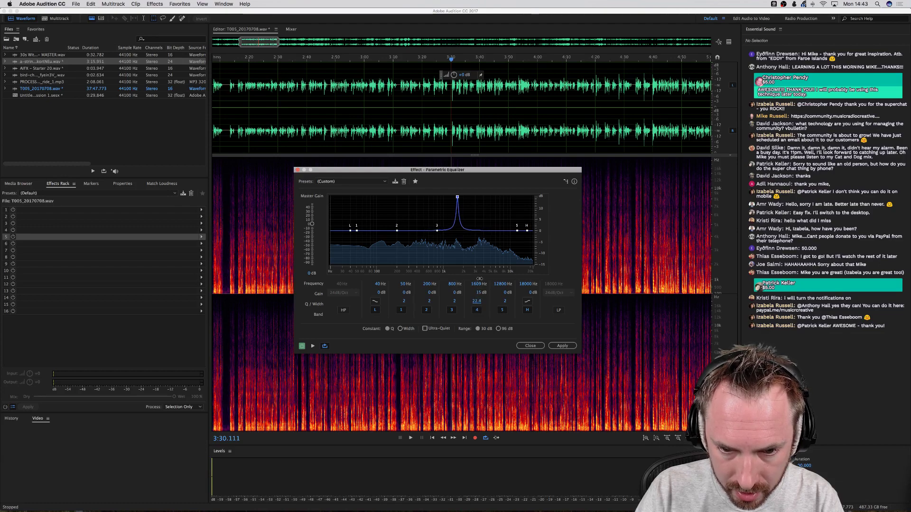
pyautogui.press('space')
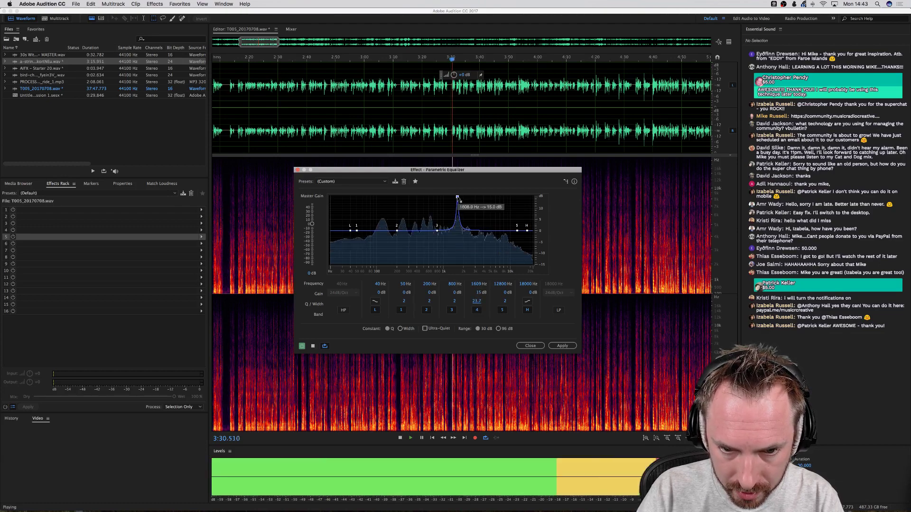
pyautogui.moveTo(458, 201); pyautogui.dragTo(457, 234)
pyautogui.press('space')
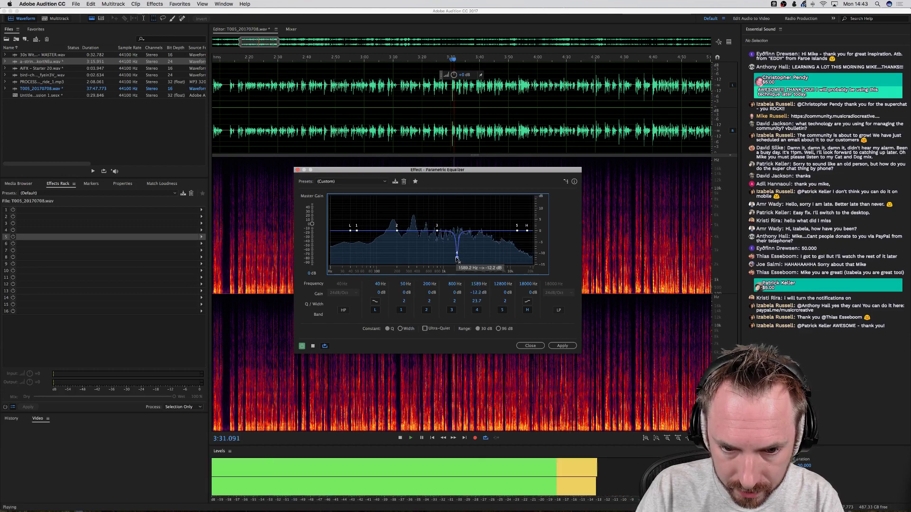
pyautogui.press('space')
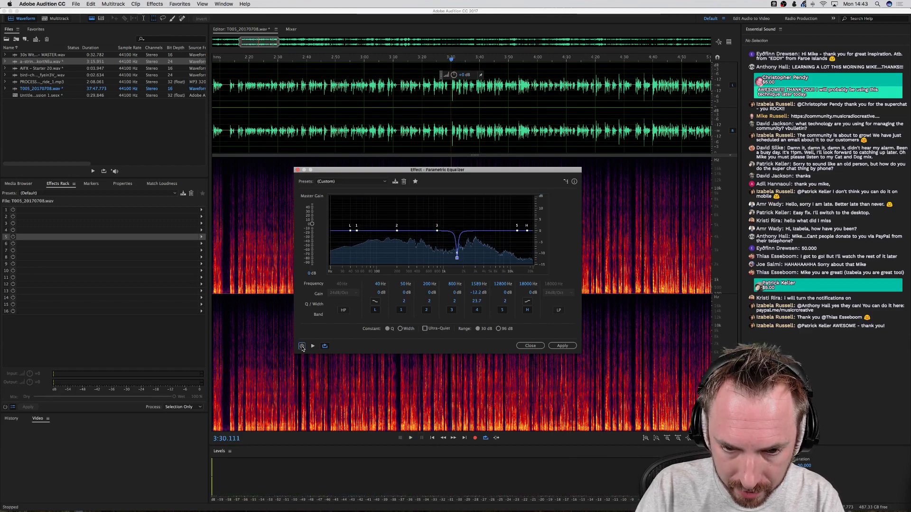
# Compare the audio with the equalizer bypassed and active, and close the Parametric Equalizer without applying it.
pyautogui.press('space')
pyautogui.press('space')
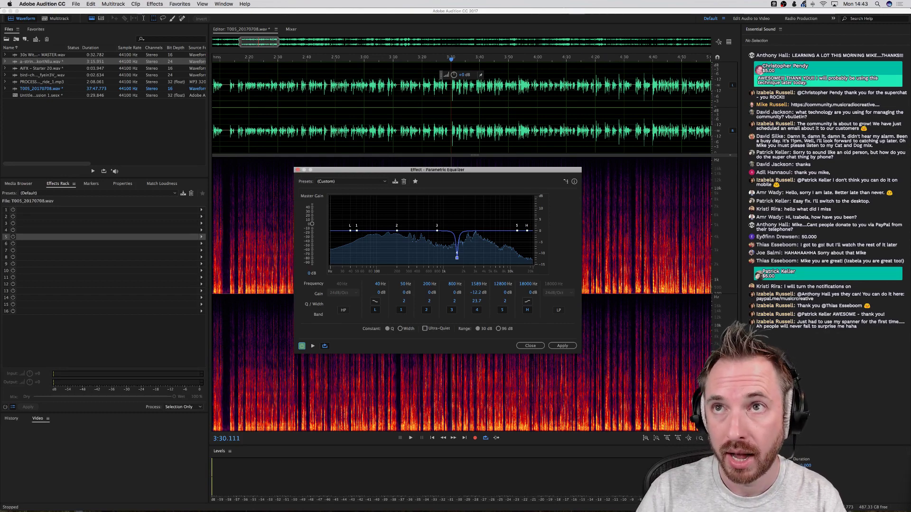
pyautogui.press('super+Tab')
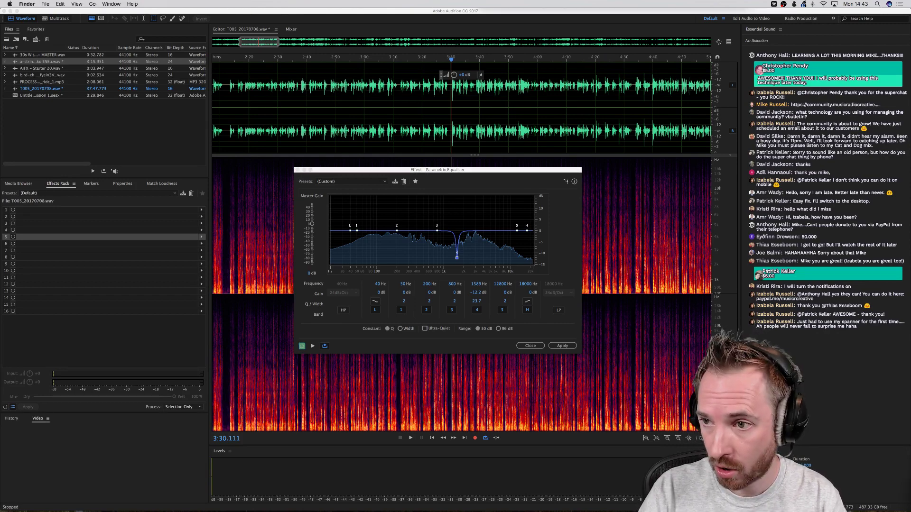
pyautogui.click(297, 170)
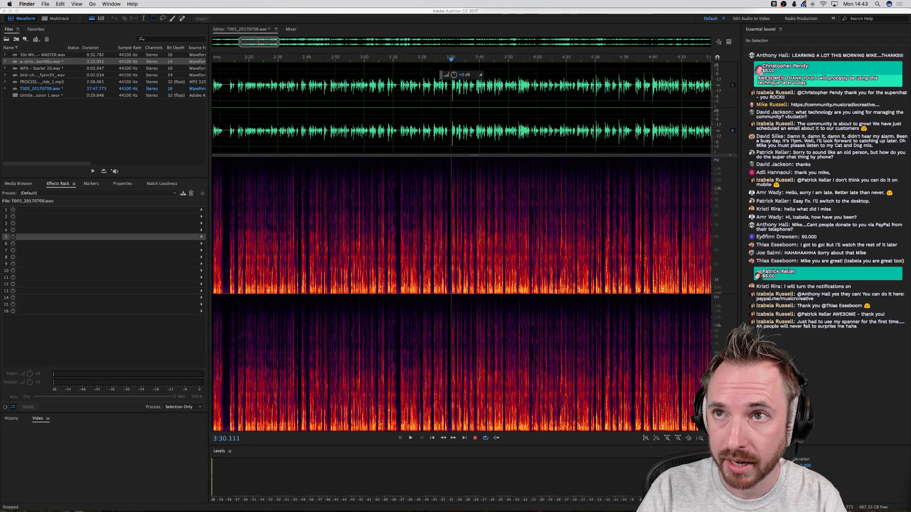
# Preview Settings so far.jpg in Finder, examine its effect rack settings again, and close the preview.
pyautogui.moveTo(523, 4); pyautogui.dragTo(339, 165)
pyautogui.press('space')
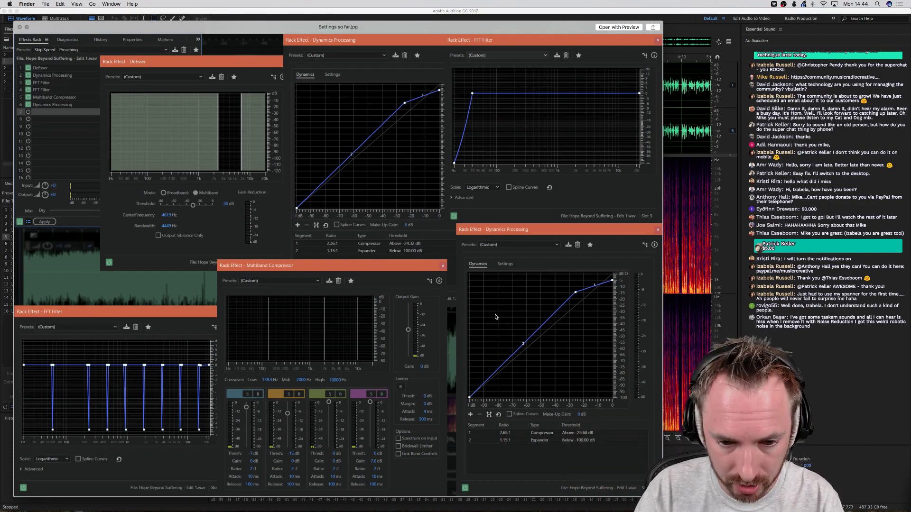
pyautogui.press('space')
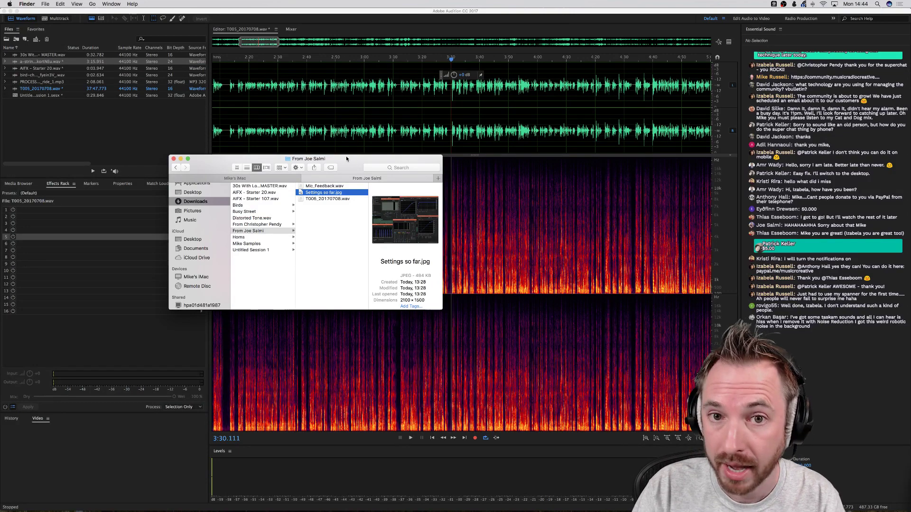
# Open Mic_Feedback.wav from Finder in the Adobe Audition waveform editor, close the Finder window, and play the clip.
pyautogui.moveTo(347, 160); pyautogui.dragTo(234, 78)
pyautogui.press('super+w')
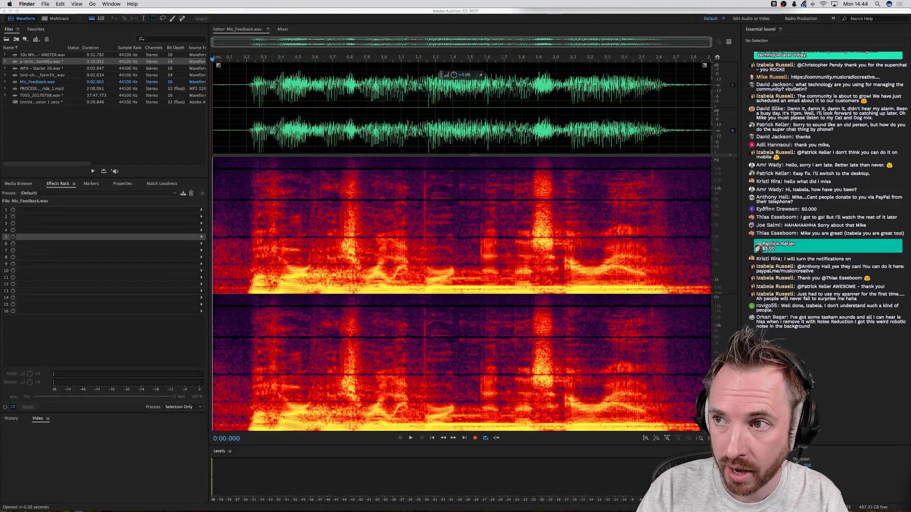
pyautogui.click(368, 22)
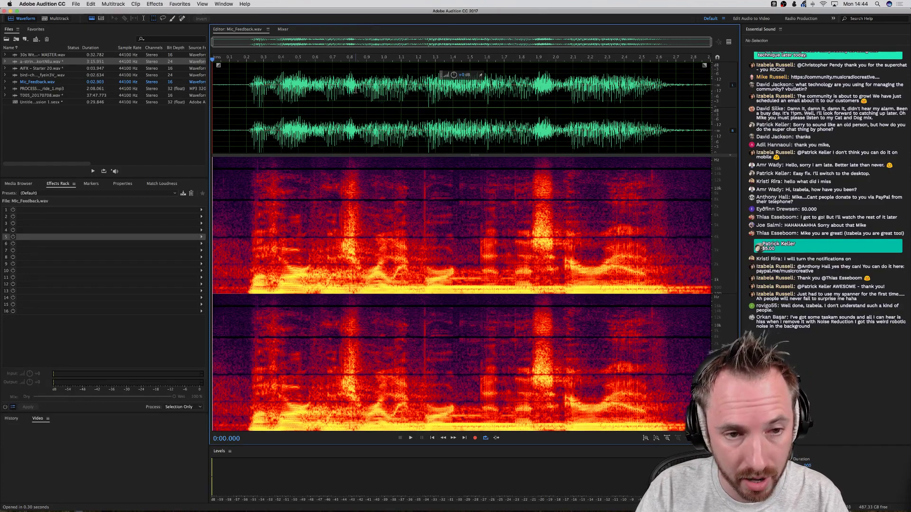
pyautogui.press('space')
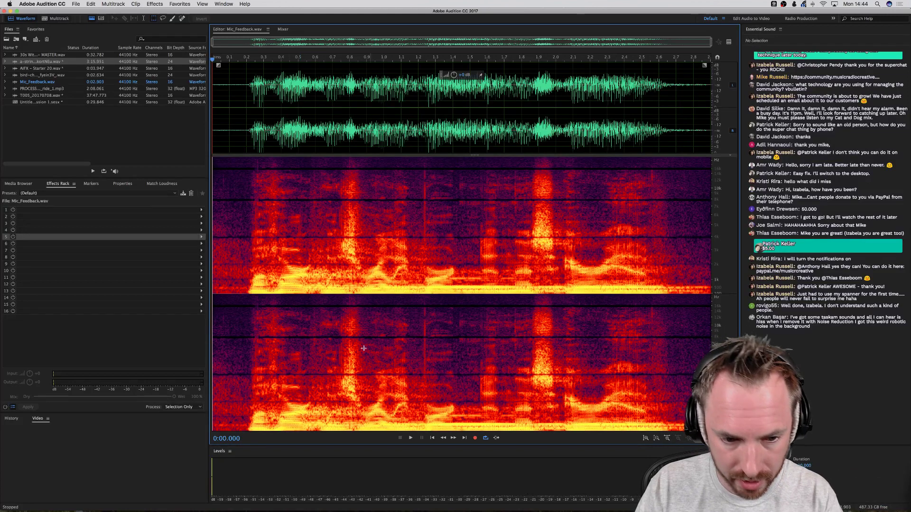
pyautogui.press('space')
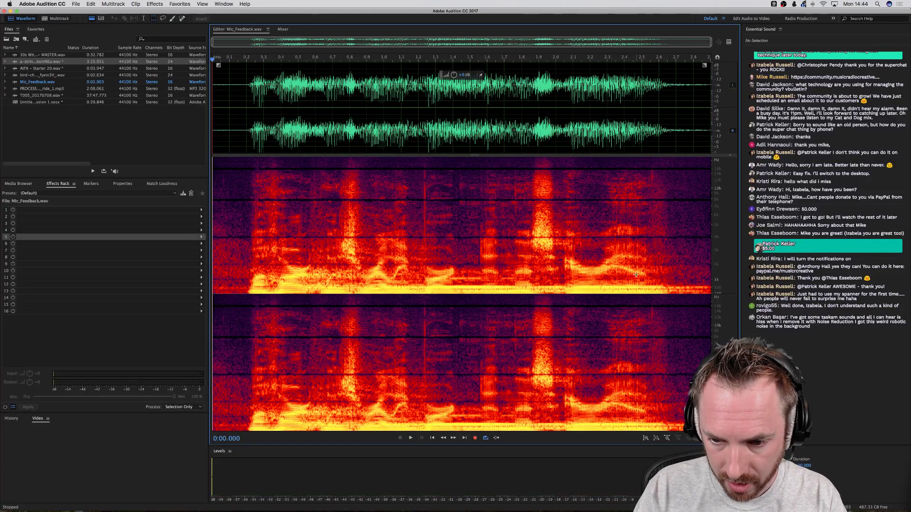
# Try deleting the lowest frequency band from about 0.22 to 2.65 s in the spectral display, listen to it, and undo the deletion.
pyautogui.moveTo(667, 285); pyautogui.dragTo(250, 295)
pyautogui.press('space')
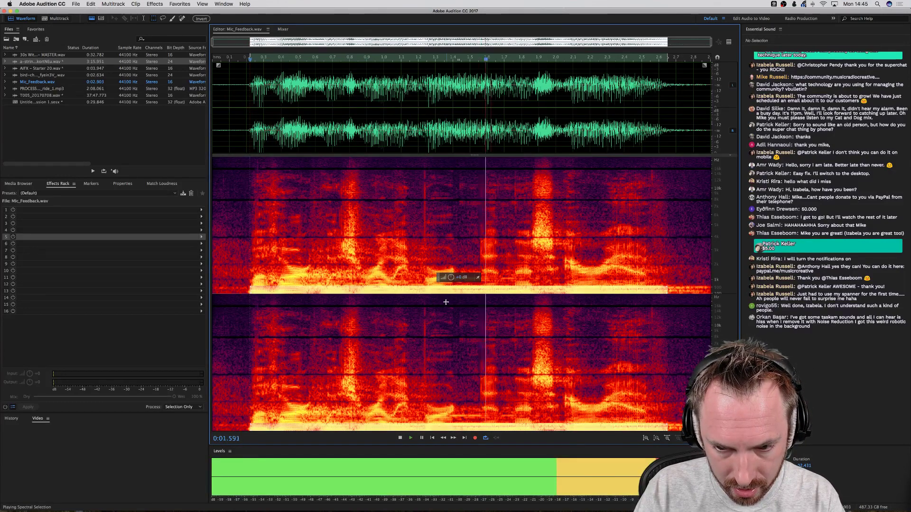
pyautogui.press('space')
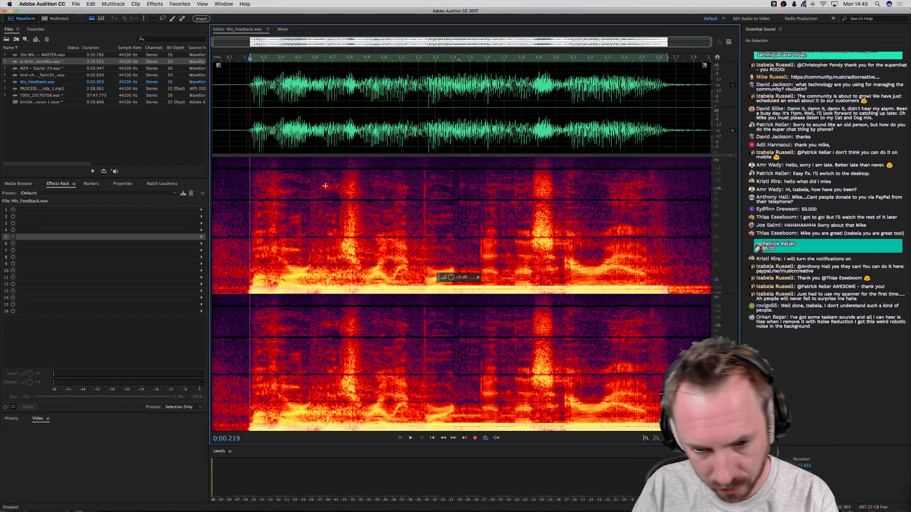
pyautogui.press('Delete')
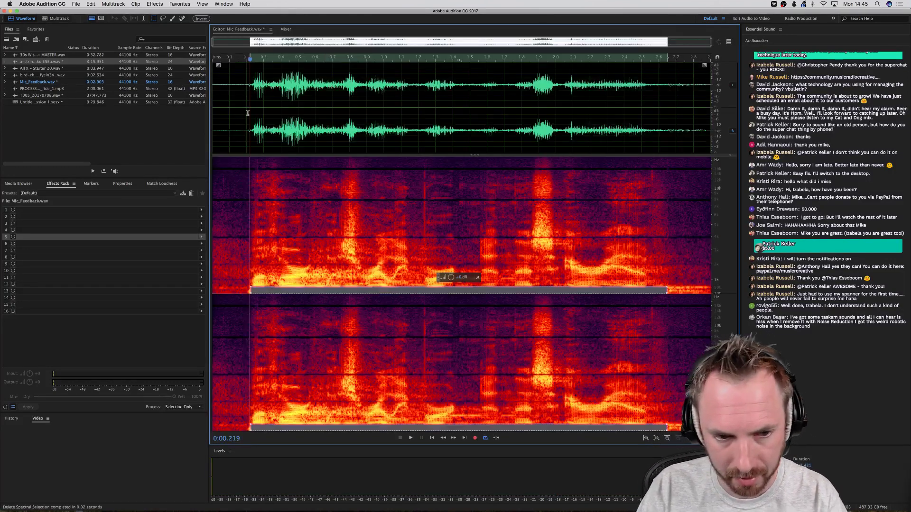
pyautogui.click(223, 108)
pyautogui.press('space')
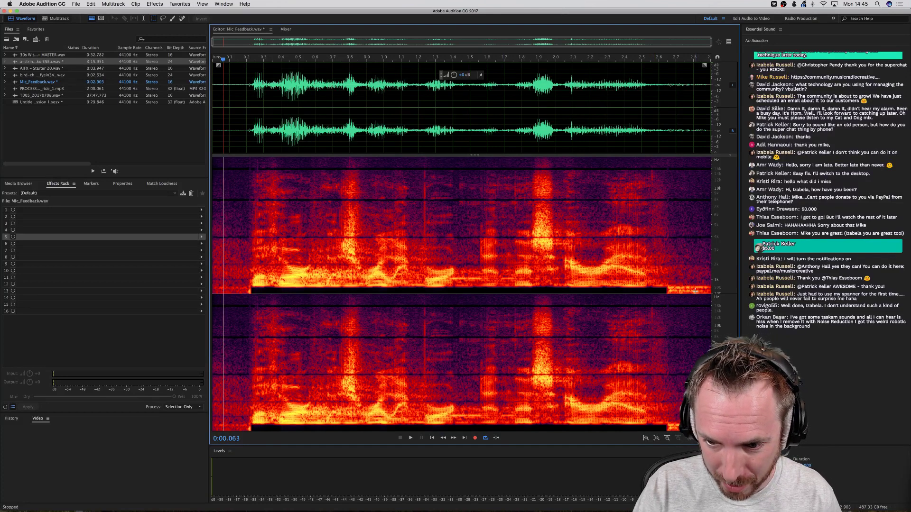
pyautogui.press('super+z')
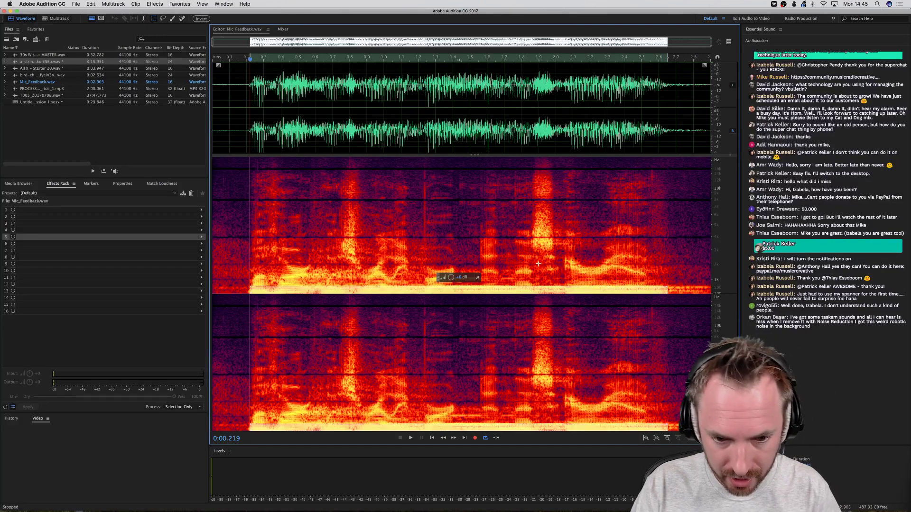
pyautogui.press('space')
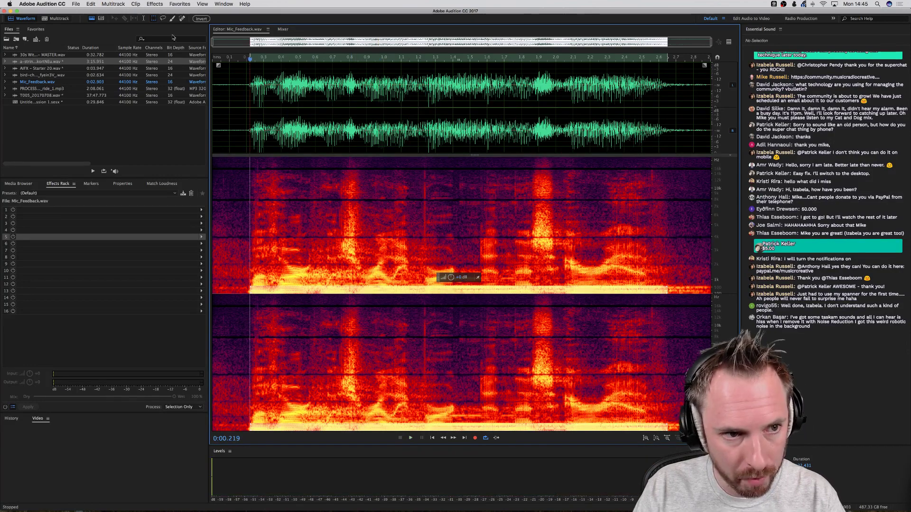
pyautogui.click(151, 6)
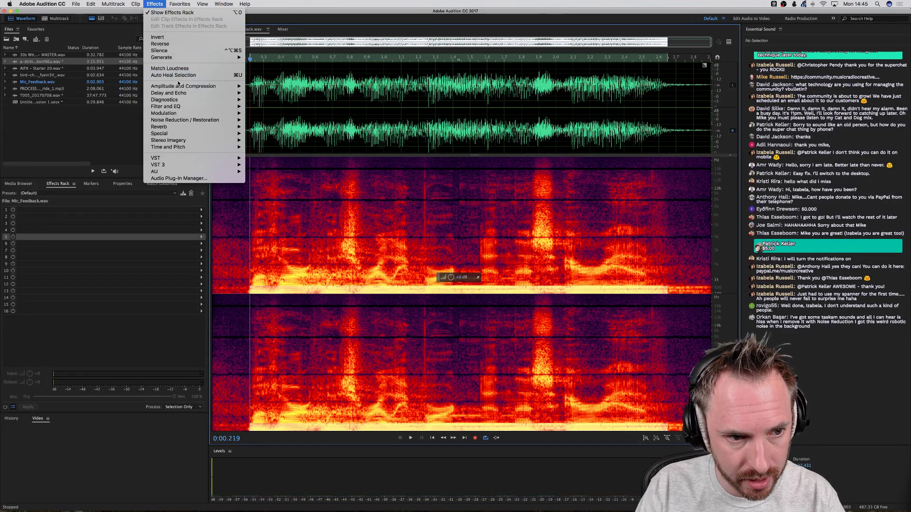
pyautogui.moveTo(239, 122)
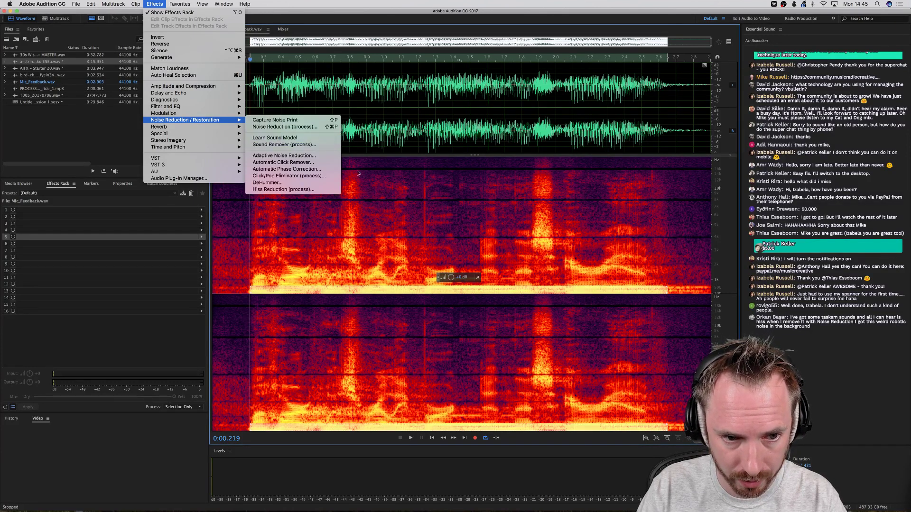
pyautogui.click(554, 267)
# Clear the spectral selection and listen from about 2.01 s and 1.38 s for a passage containing only feedback.
pyautogui.click(524, 270)
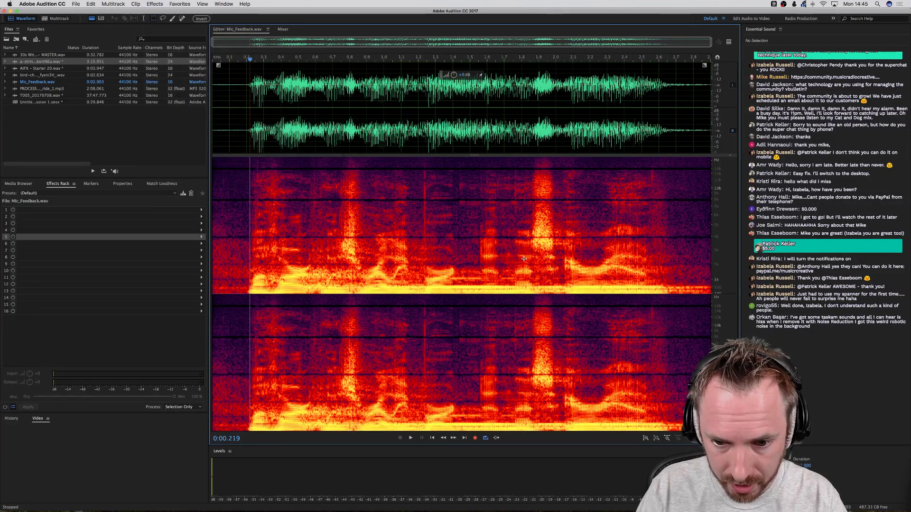
pyautogui.click(557, 267)
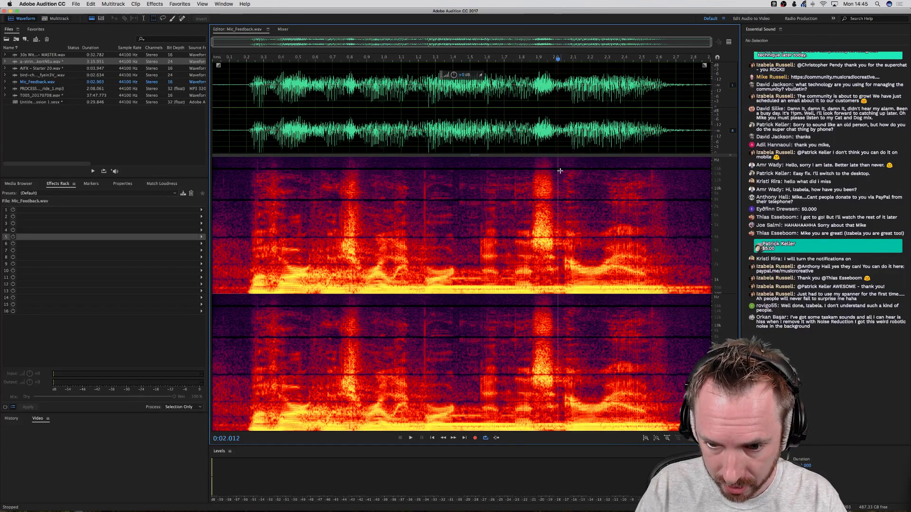
pyautogui.press('space')
pyautogui.click(449, 244)
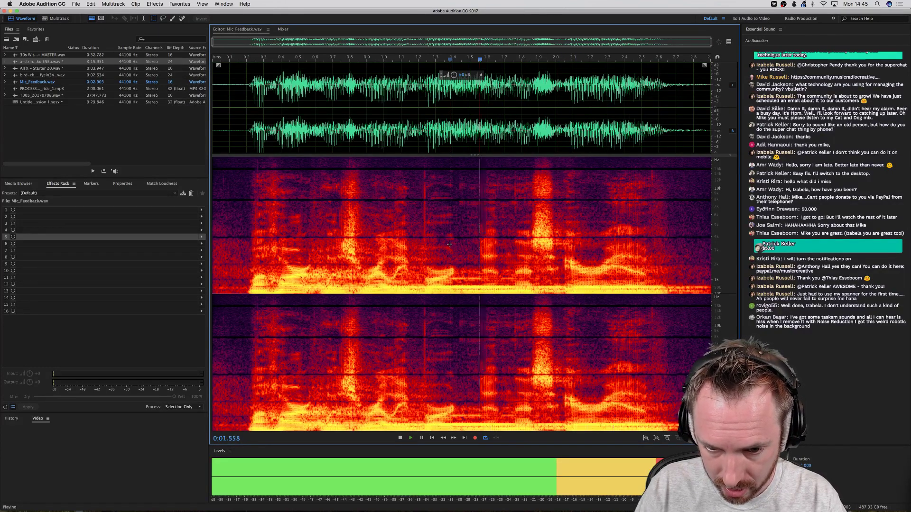
pyautogui.press('space')
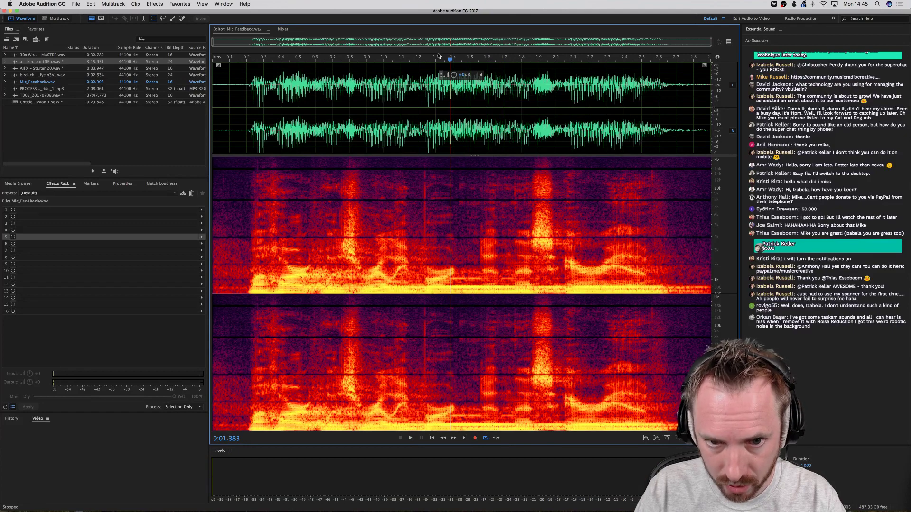
pyautogui.scroll(3, 450, 57)
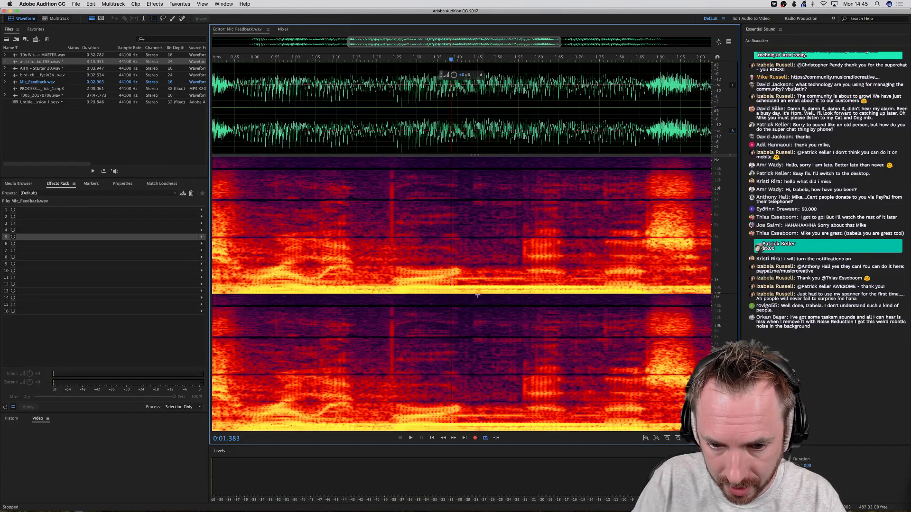
pyautogui.press('space')
pyautogui.press('space')
# Select the lowest frequency band from about 1.38 to 1.56 s in the spectral display and listen to it.
pyautogui.moveTo(523, 287); pyautogui.dragTo(451, 299)
pyautogui.press('space')
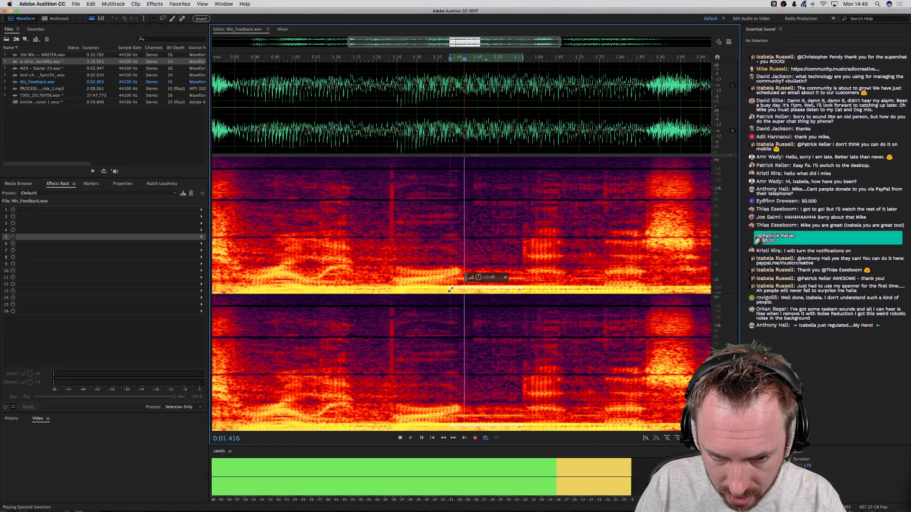
pyautogui.press('space')
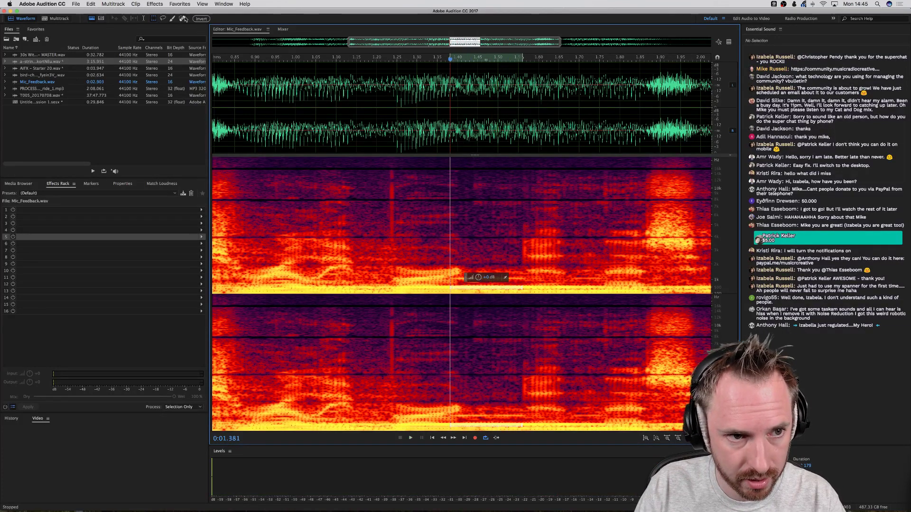
pyautogui.press('space')
pyautogui.press('space')
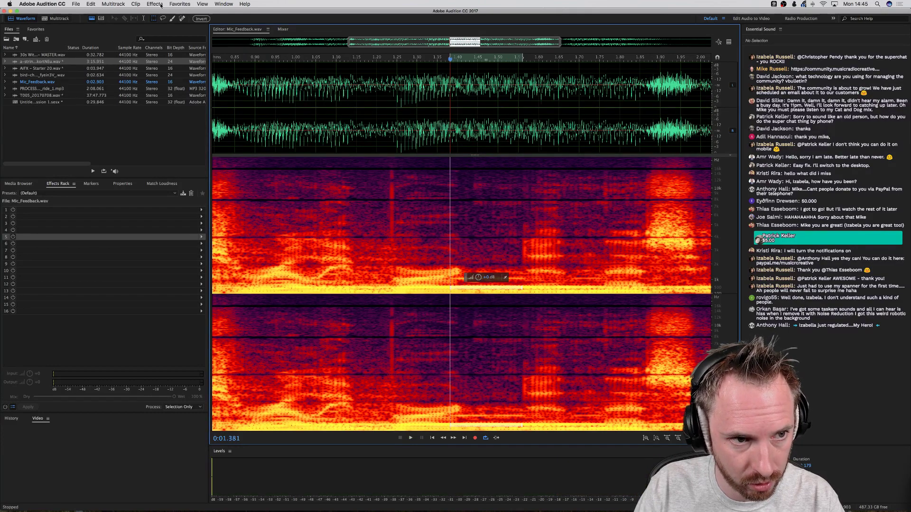
# Learn the selected feedback band as the sound model for noise removal.
pyautogui.click(161, 5)
pyautogui.moveTo(197, 121)
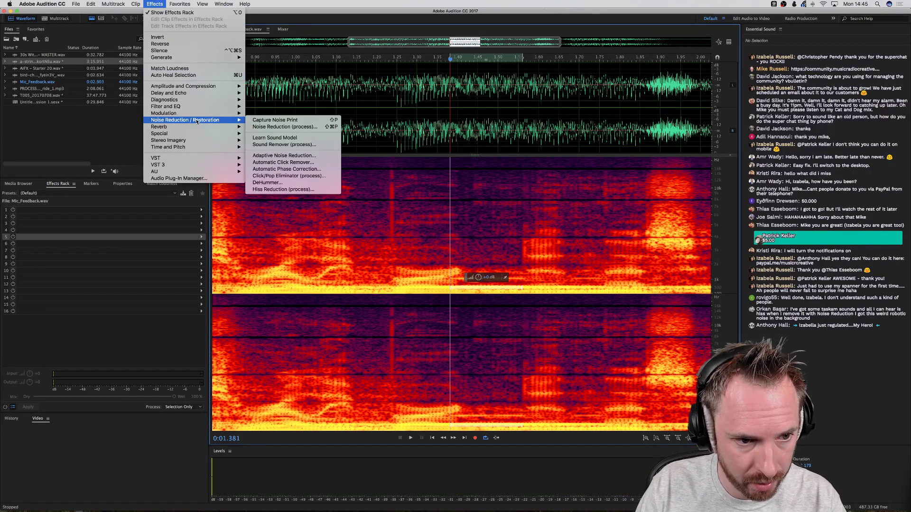
pyautogui.click(279, 138)
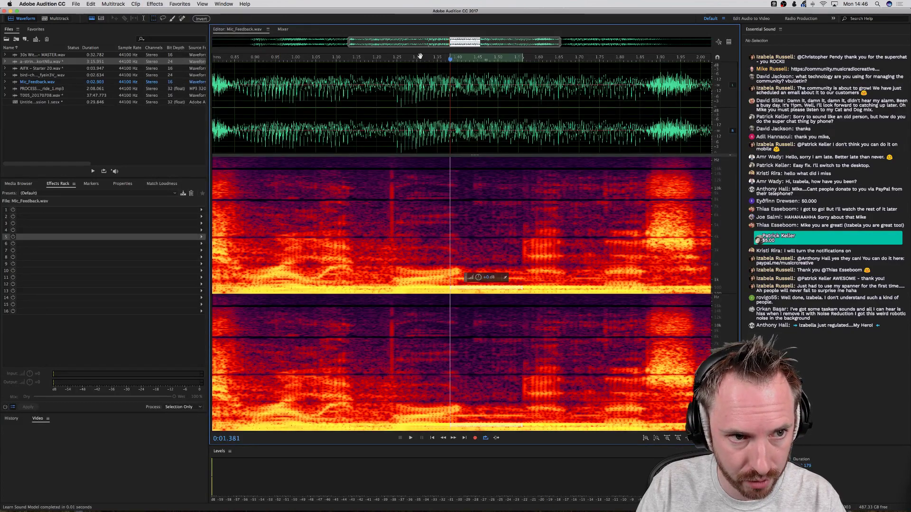
# Select the entire Mic_Feedback.wav clip and open the Sound Remover effect.
pyautogui.scroll(-3, 421, 56)
pyautogui.click(154, 4)
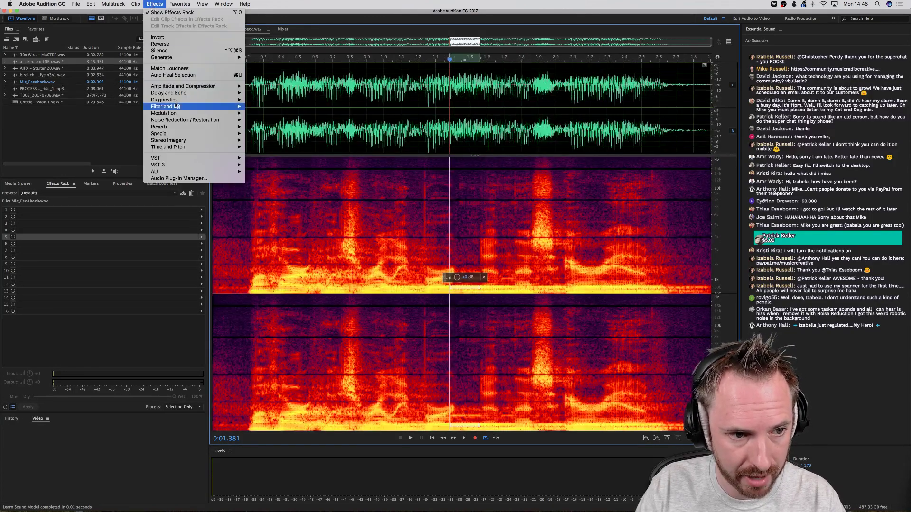
pyautogui.moveTo(204, 120)
pyautogui.click(266, 127)
pyautogui.click(155, 4)
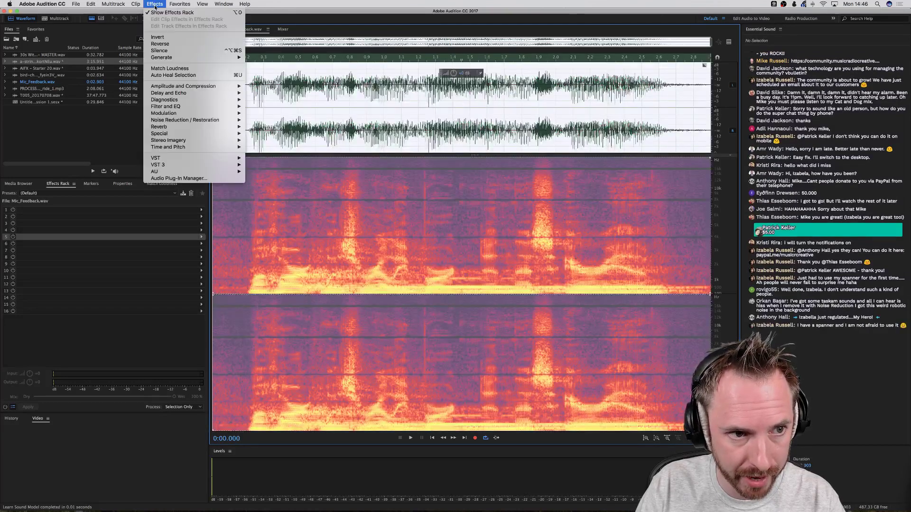
pyautogui.moveTo(193, 120)
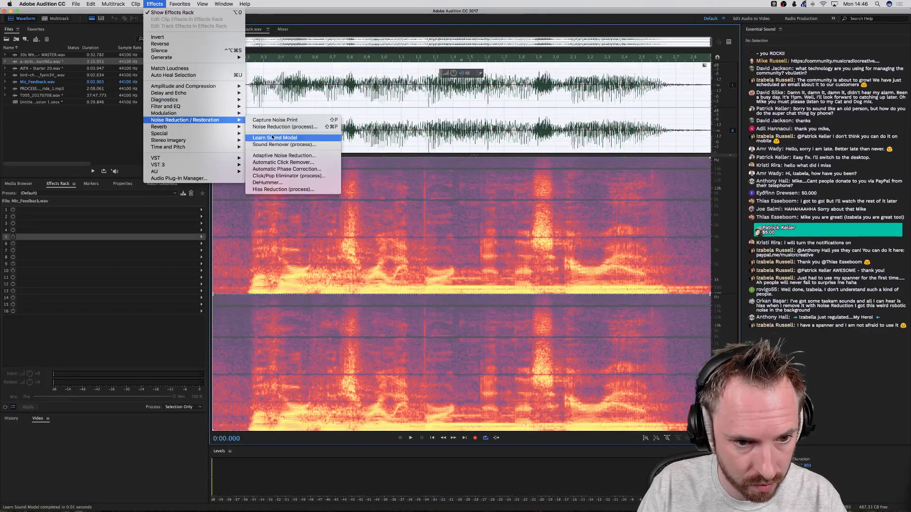
pyautogui.click(283, 144)
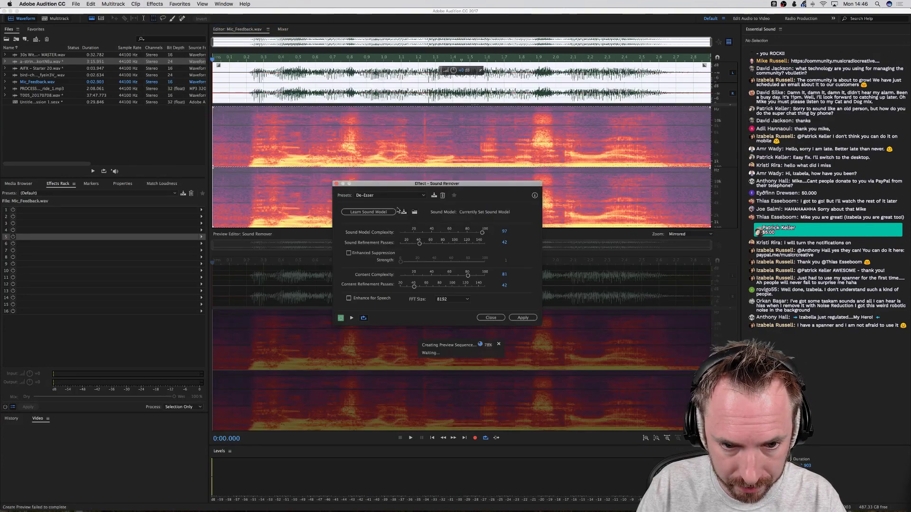
# Load the (Default) preset in Sound Remover and preview the processed clip.
pyautogui.click(373, 195)
pyautogui.click(370, 202)
pyautogui.moveTo(402, 186); pyautogui.dragTo(374, 127)
pyautogui.press('space')
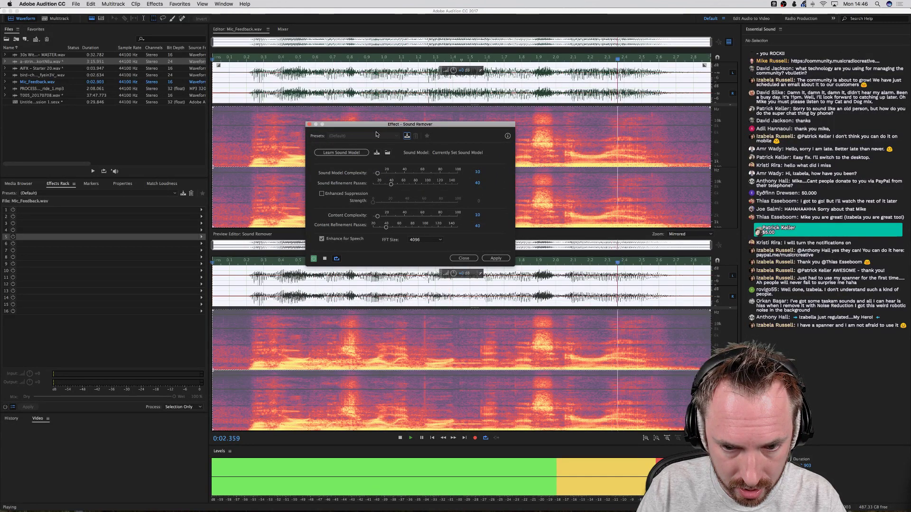
pyautogui.press('space')
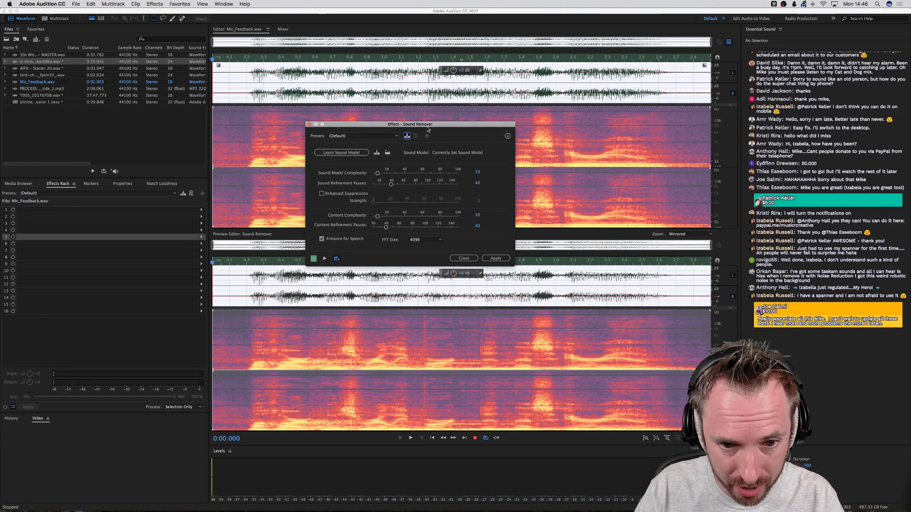
pyautogui.press('space')
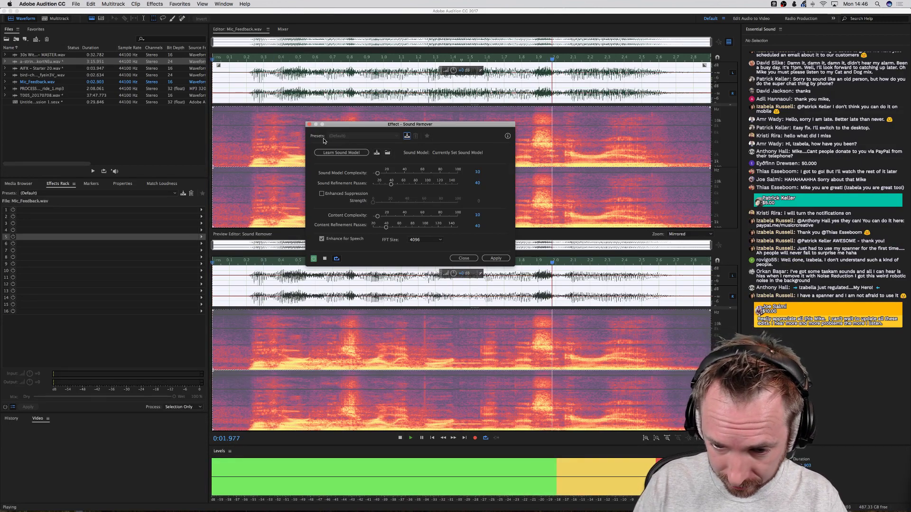
pyautogui.press('space')
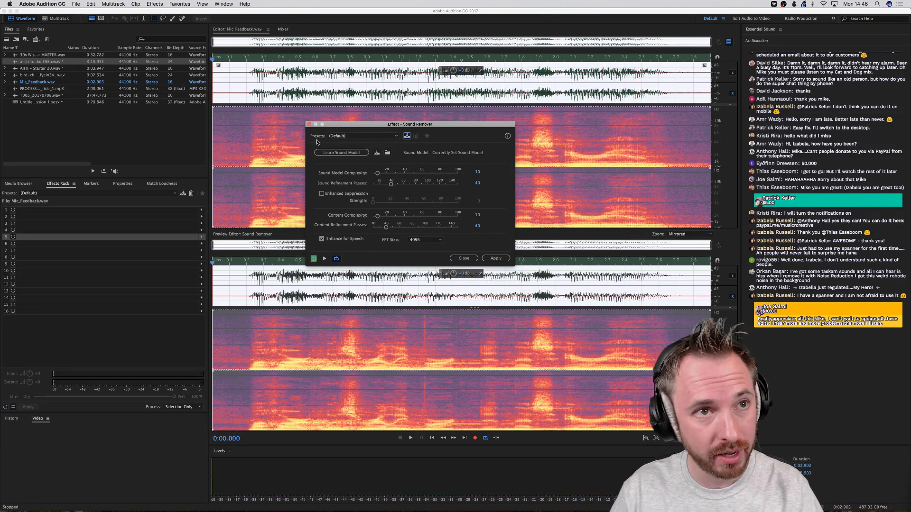
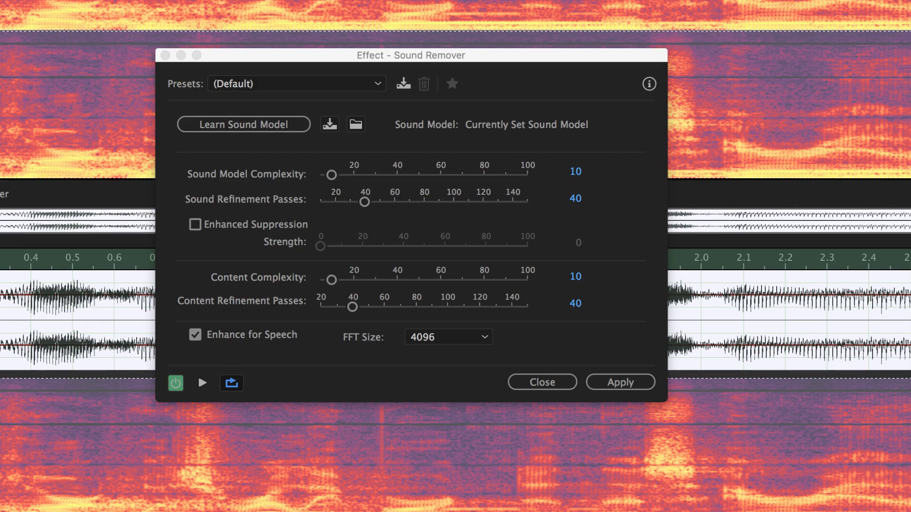
# Compare the clip with Sound Remover active and bypassed, leaving the effect switched on.
pyautogui.press('space')
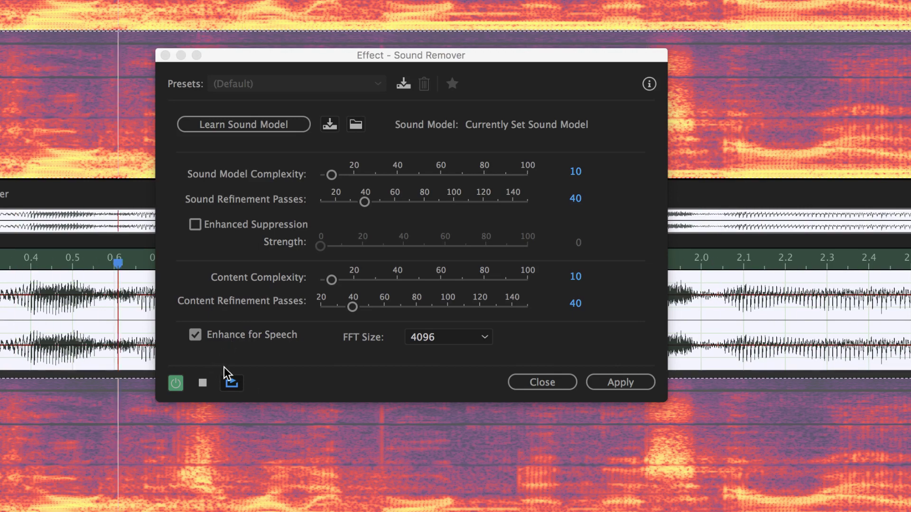
pyautogui.click(202, 381)
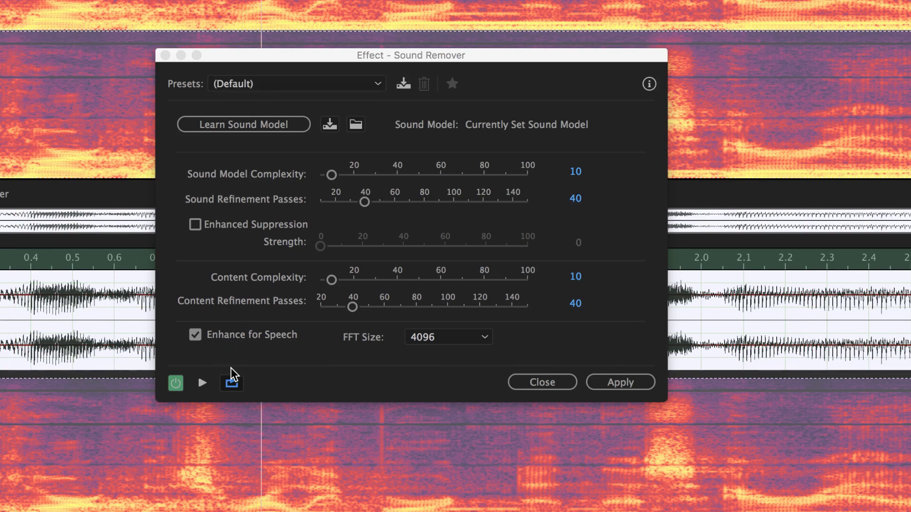
pyautogui.click(175, 383)
pyautogui.press('space')
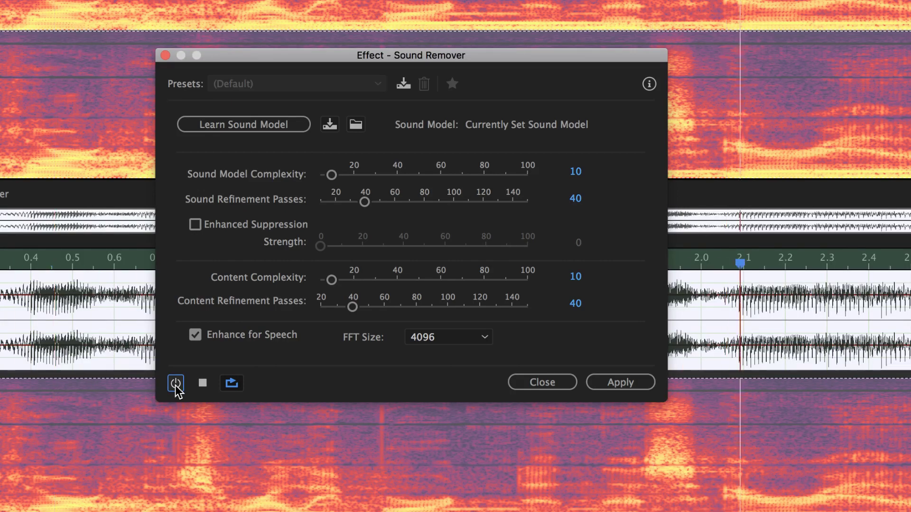
pyautogui.click(176, 384)
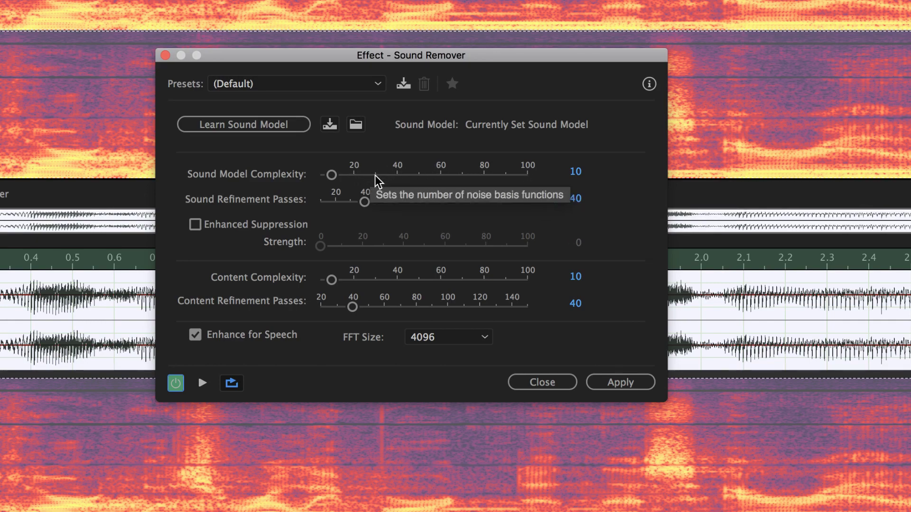
# Preview Sound Model Complexity at 45, 85 and 7, and set it to 5.
pyautogui.click(407, 174)
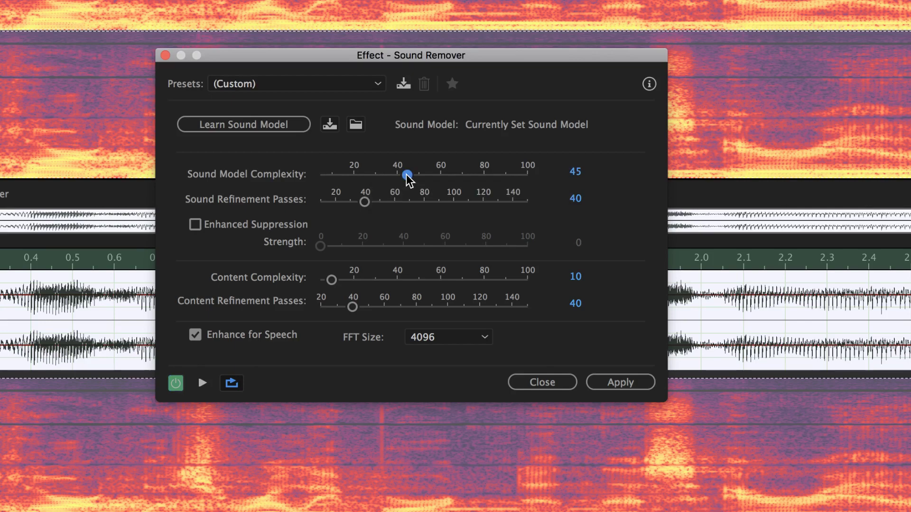
pyautogui.press('space')
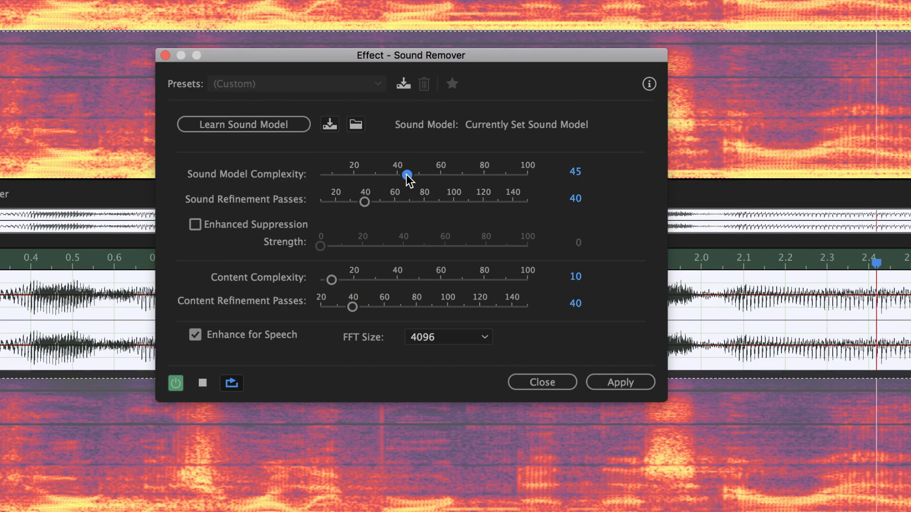
pyautogui.click(496, 174)
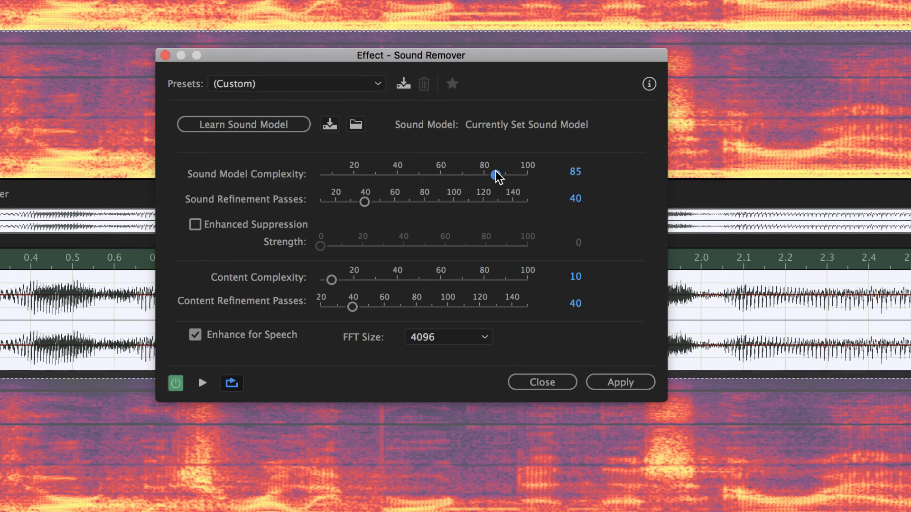
pyautogui.press('space')
pyautogui.moveTo(490, 172); pyautogui.dragTo(325, 187)
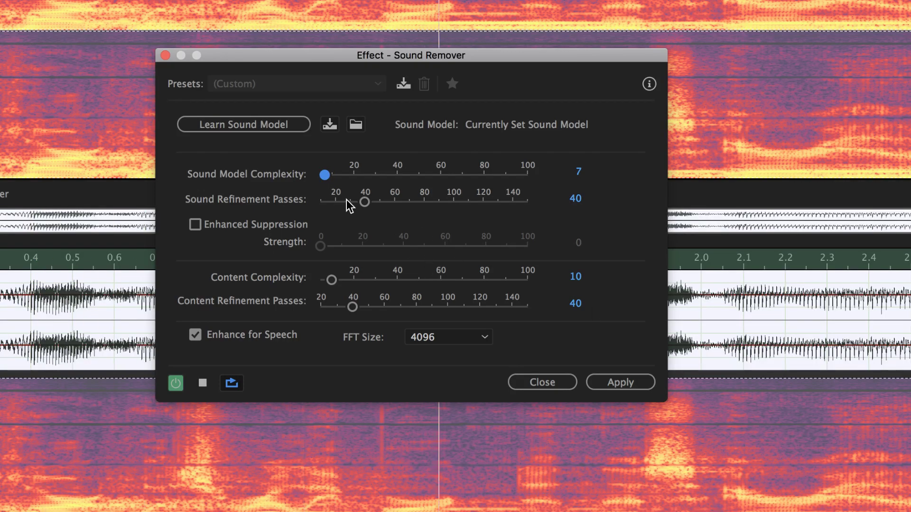
pyautogui.moveTo(325, 175); pyautogui.dragTo(321, 183)
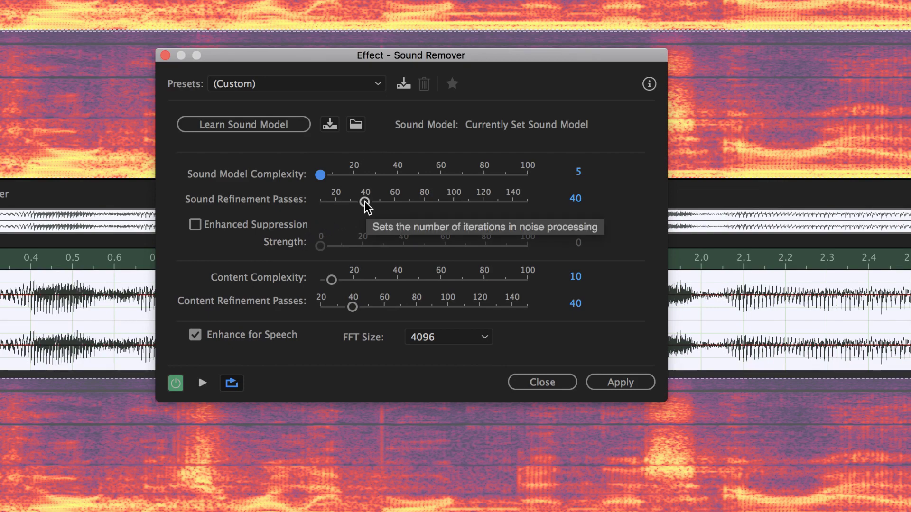
# Preview Sound Refinement Passes at 52 and 81, and set it to 66.
pyautogui.moveTo(365, 203); pyautogui.dragTo(384, 205)
pyautogui.press('space')
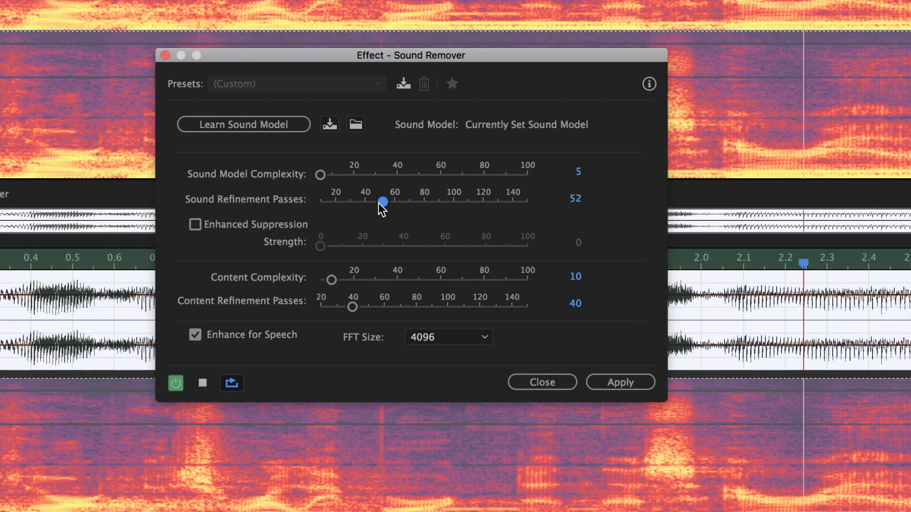
pyautogui.press('space')
pyautogui.click(426, 201)
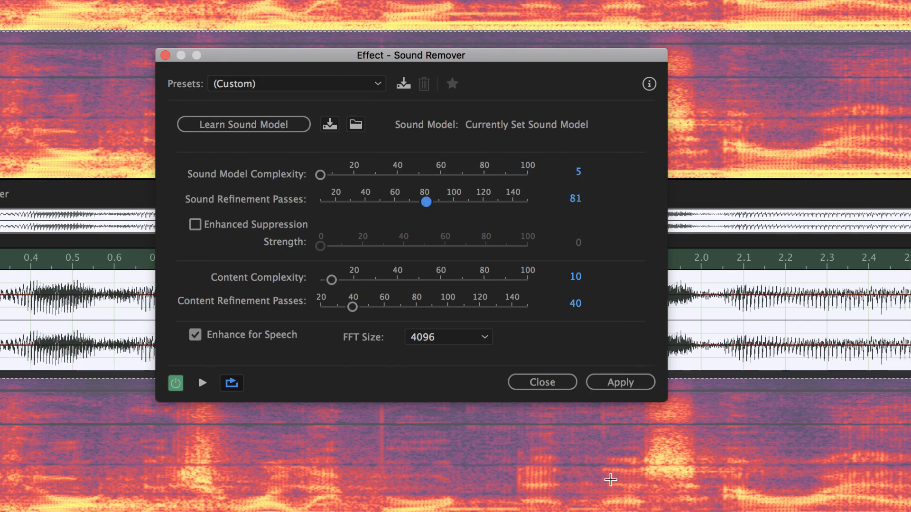
pyautogui.press('space')
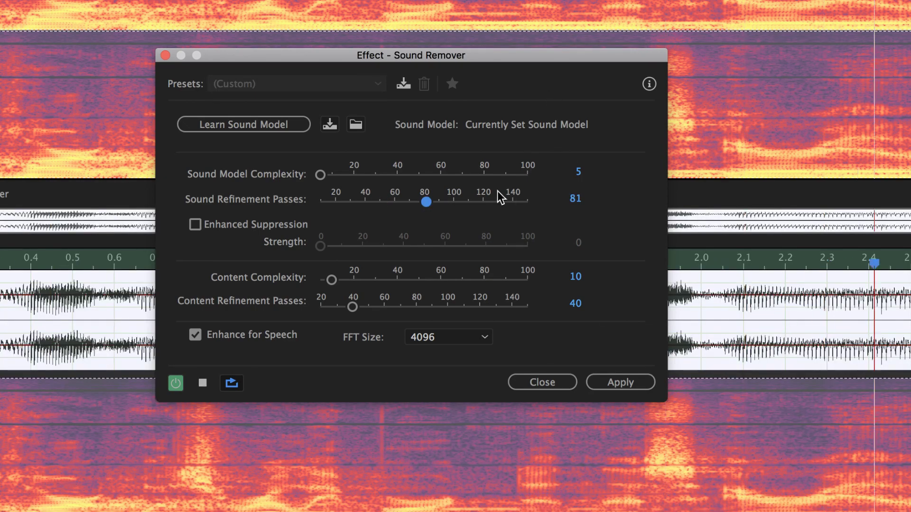
pyautogui.click(403, 202)
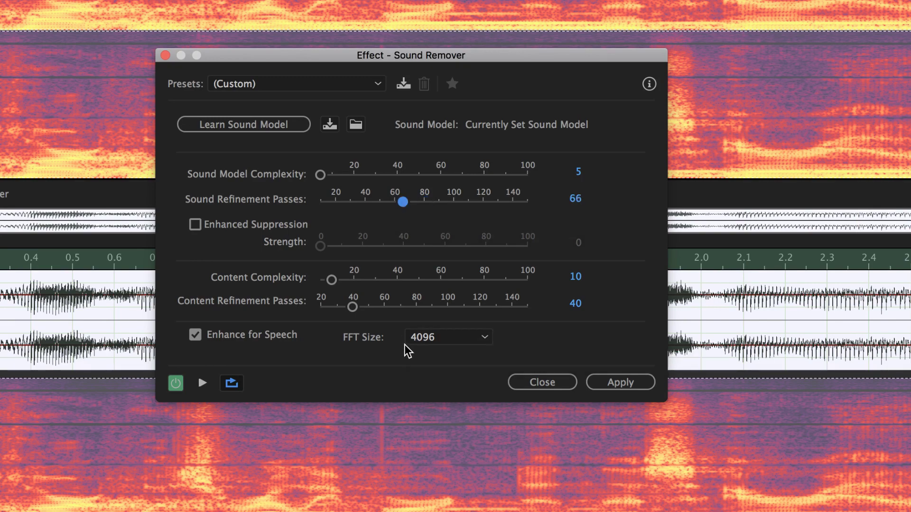
# Stop the preview and close the Sound Remover effect without applying it.
pyautogui.press('space')
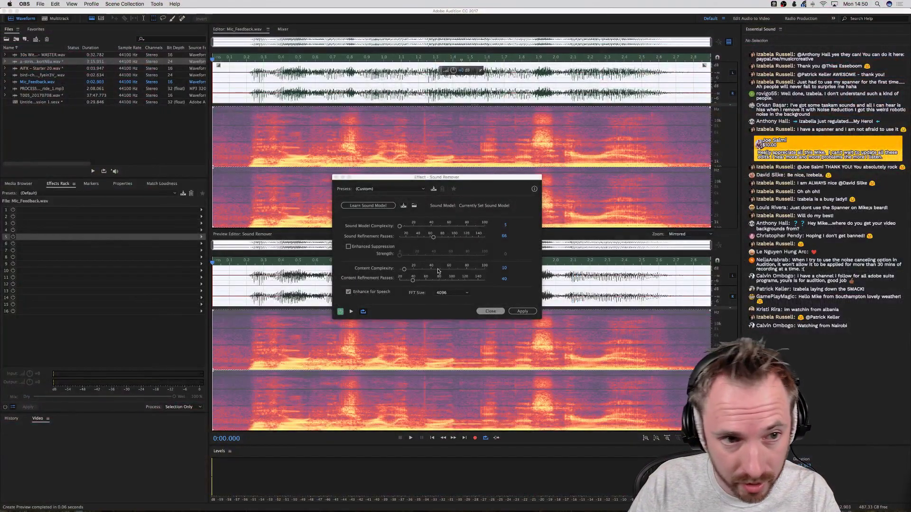
pyautogui.click(492, 312)
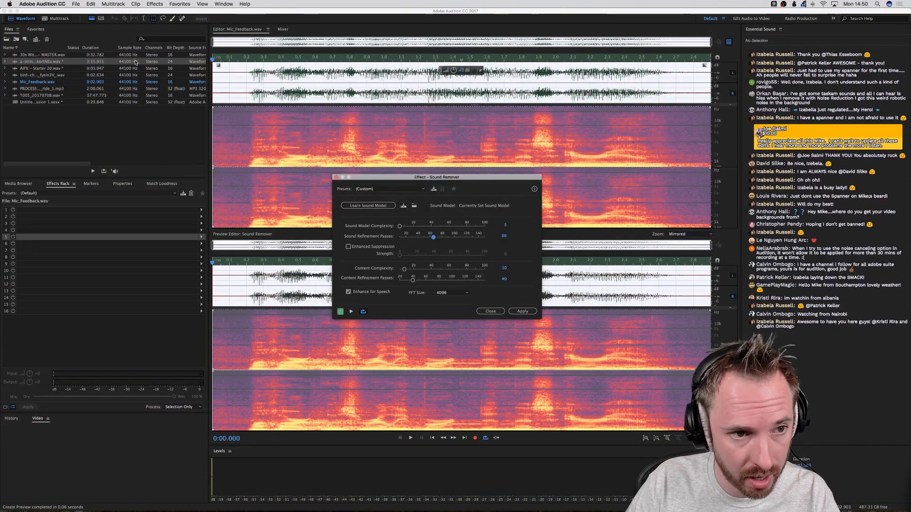
pyautogui.click(481, 309)
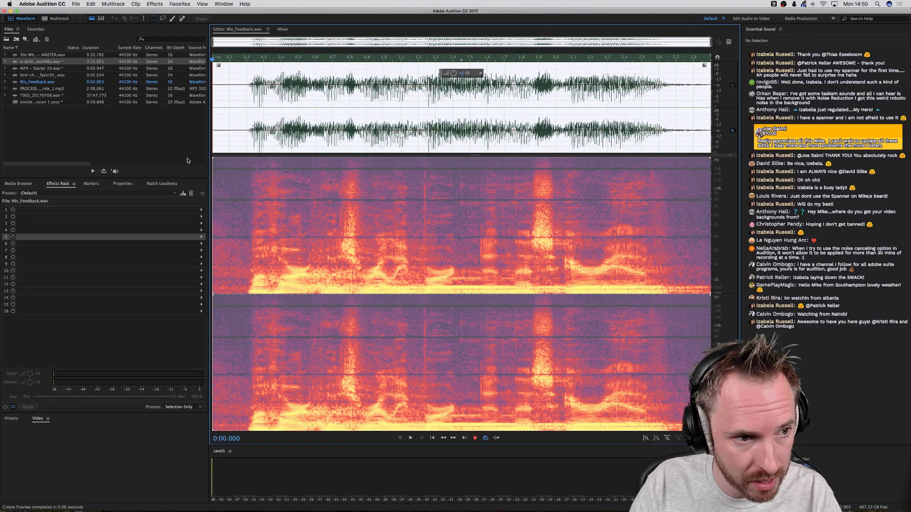
# Open Distorted Tone.wav from Finder and play short passages of it from about 1.5 s.
pyautogui.press('super+Tab')
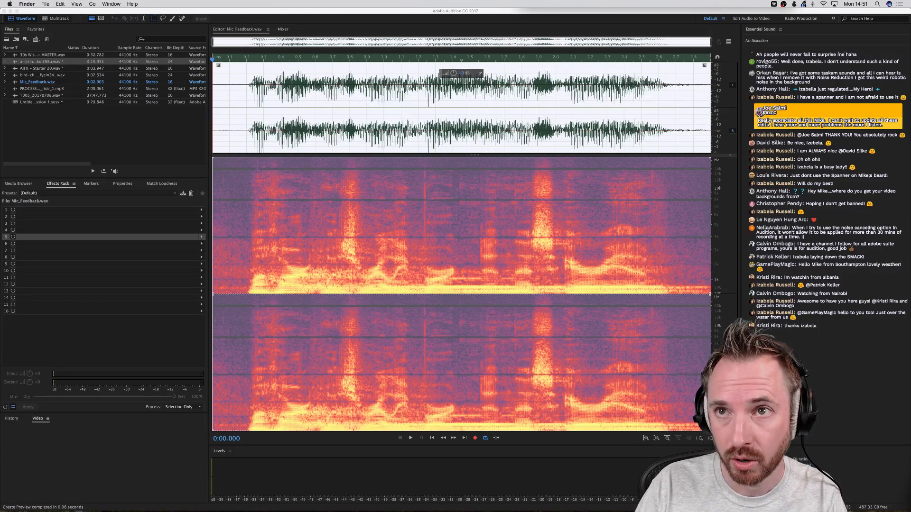
pyautogui.moveTo(387, 0); pyautogui.dragTo(361, 155)
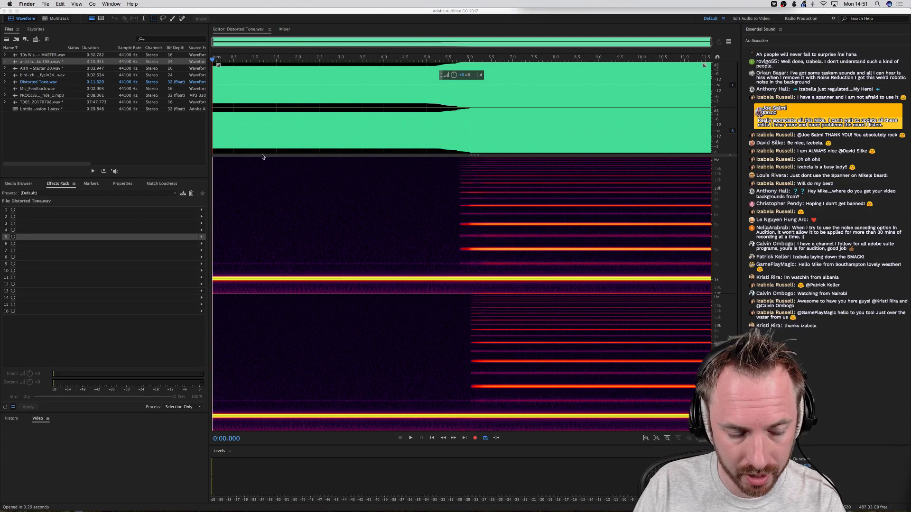
pyautogui.click(328, 58)
pyautogui.click(275, 60)
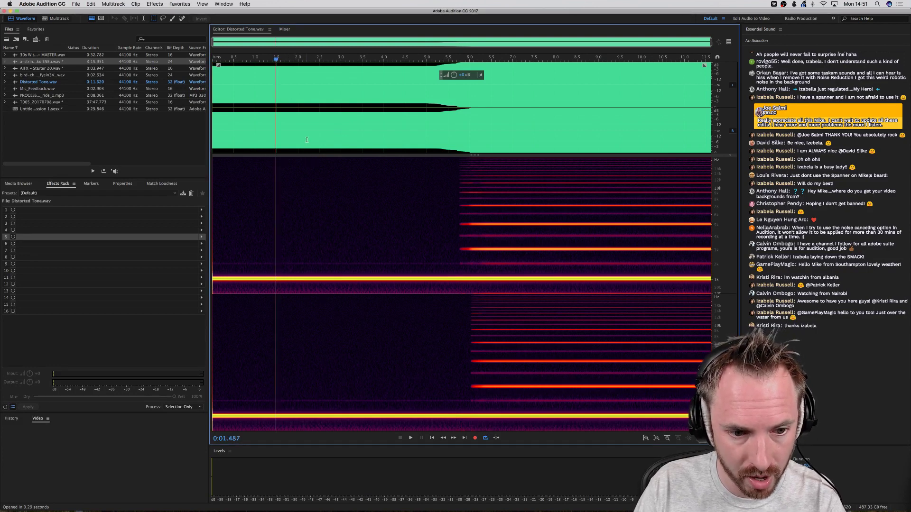
pyautogui.press('space')
pyautogui.press('space')
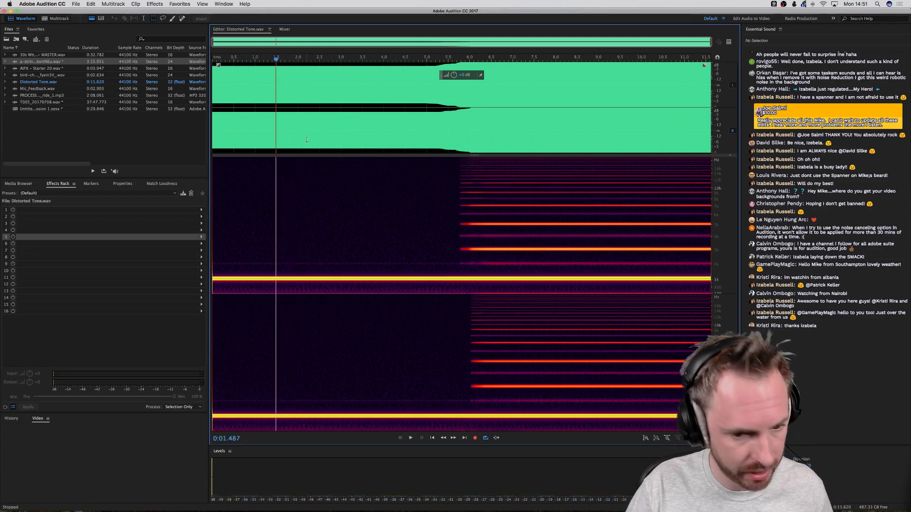
pyautogui.press('space')
pyautogui.press('space')
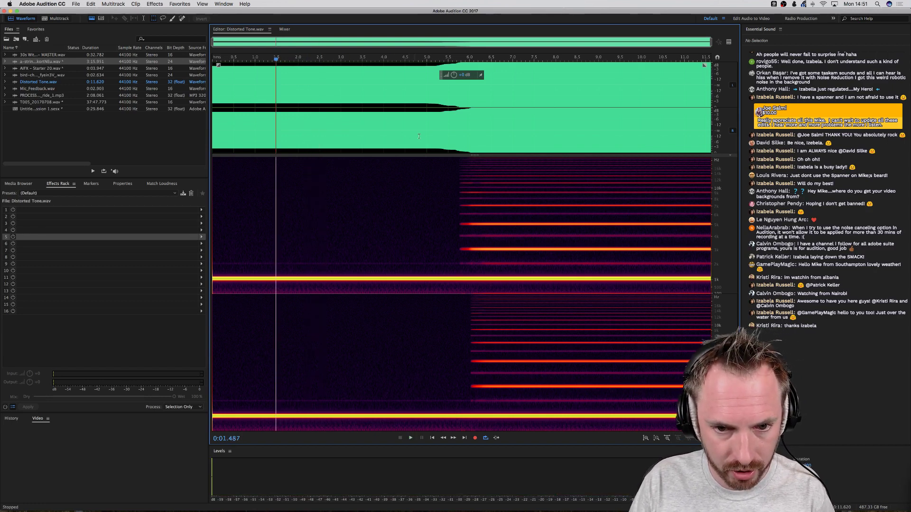
# Play the tone from about 5 s across the point where the distortion harmonics begin.
pyautogui.click(424, 63)
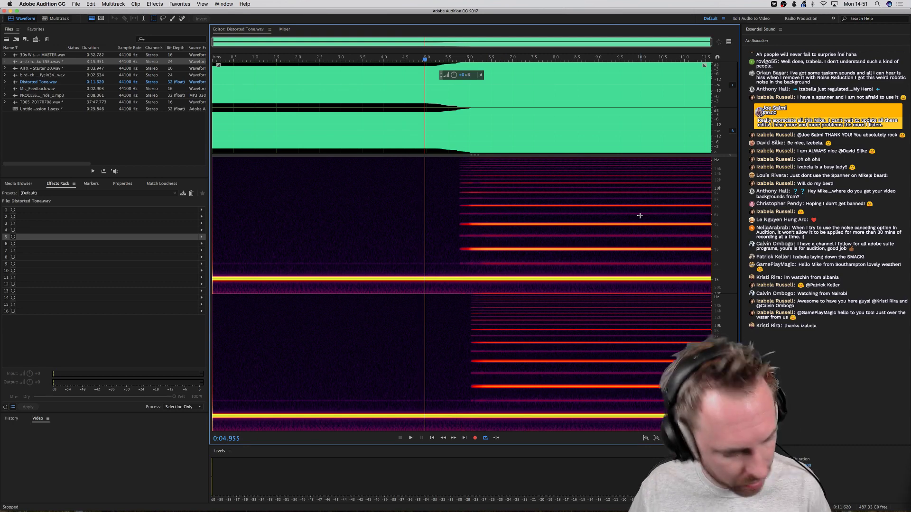
pyautogui.press('space')
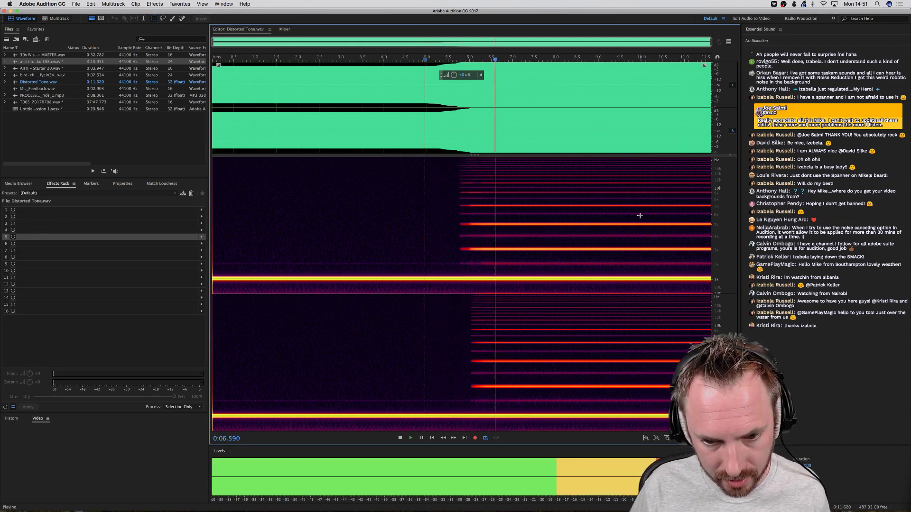
pyautogui.press('space')
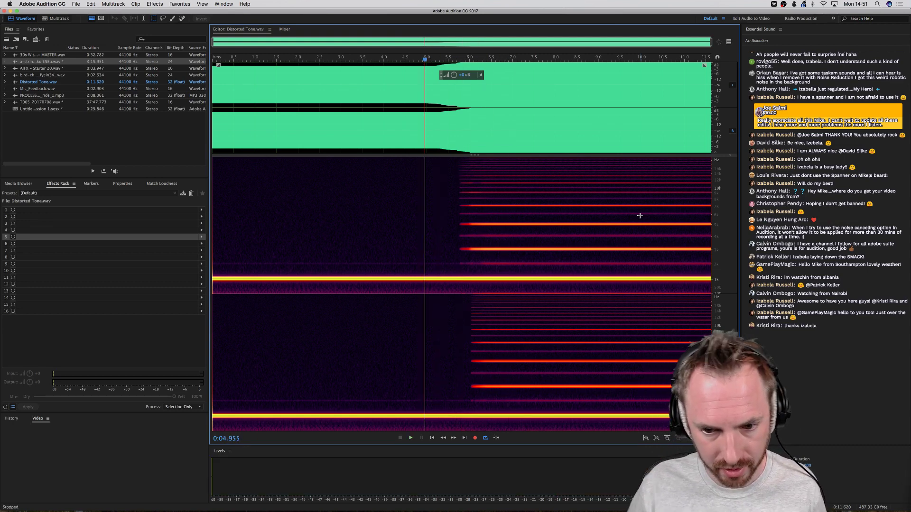
# Delete the harmonics above the fundamental from about 5.7 s to the end, and play the tone from about 4.3 s.
pyautogui.click(459, 248)
pyautogui.moveTo(459, 266); pyautogui.dragTo(738, 149)
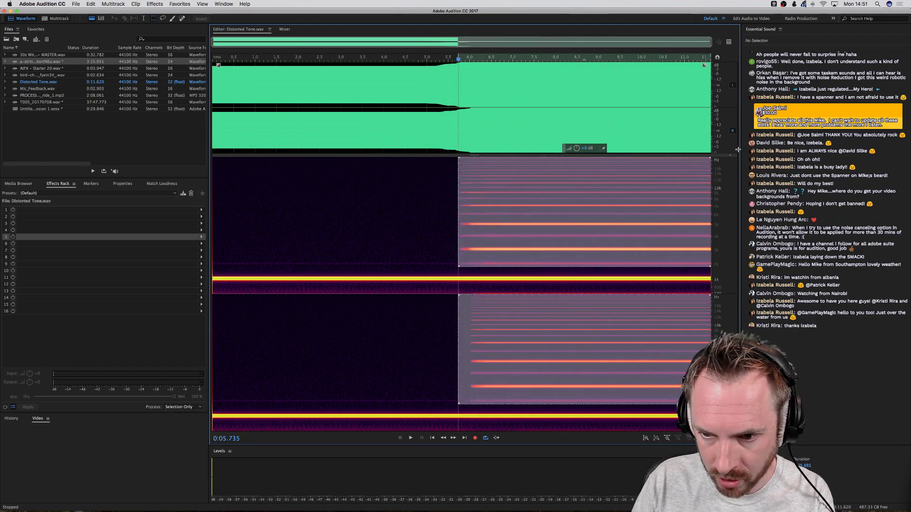
pyautogui.press('Delete')
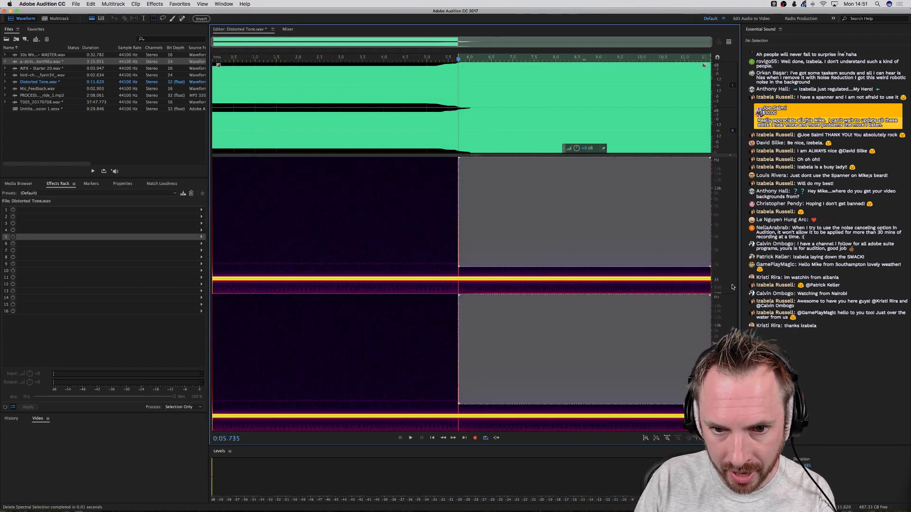
pyautogui.click(396, 143)
pyautogui.press('space')
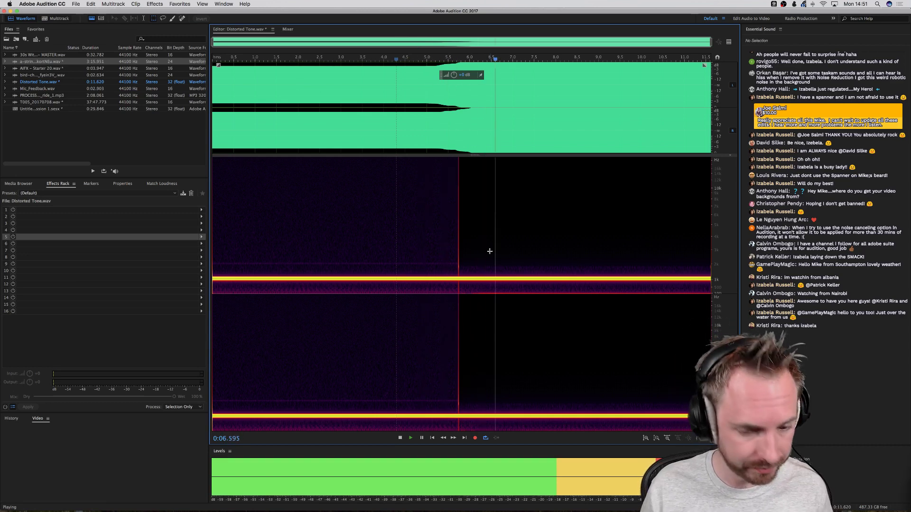
pyautogui.press('space')
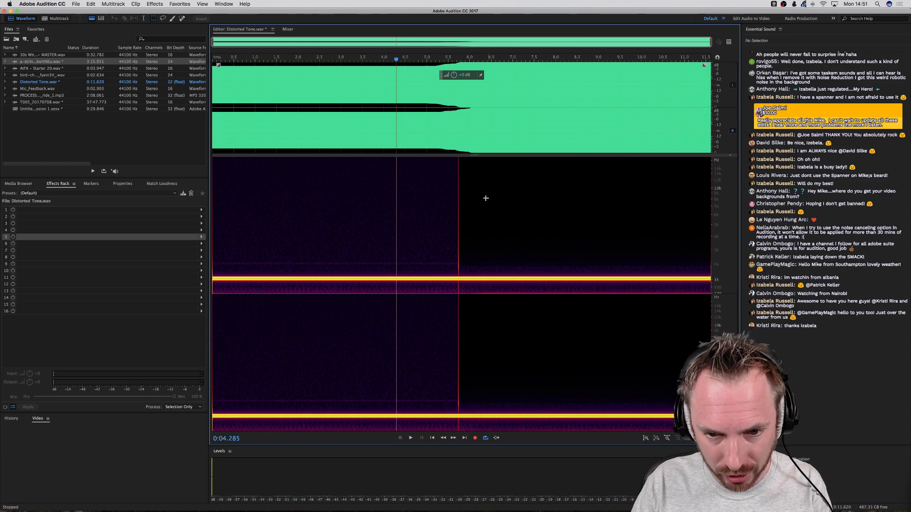
# Normalize the whole tone to -0.1 dB and play it from about 5.8 s.
pyautogui.click(180, 4)
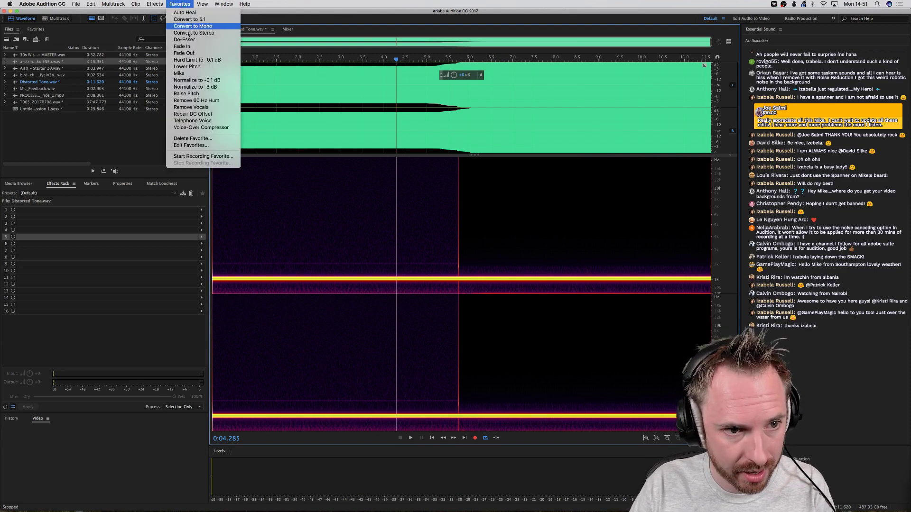
pyautogui.click(199, 81)
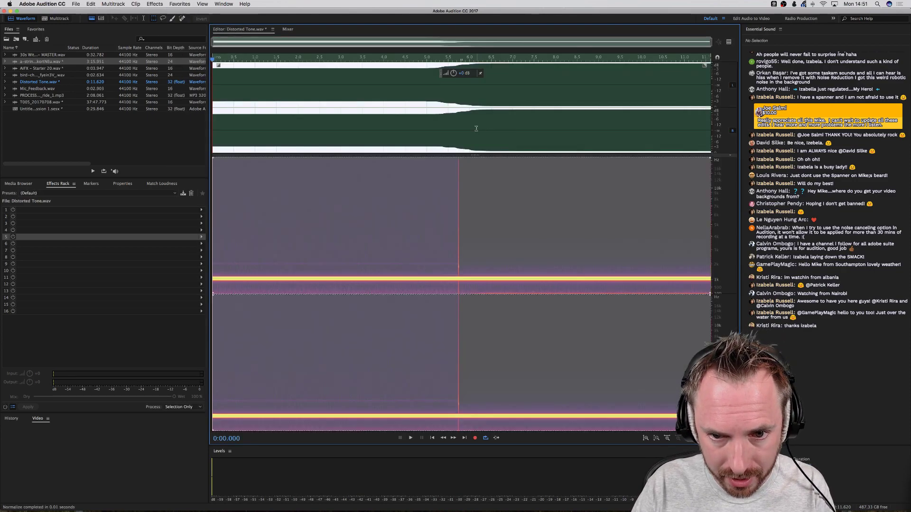
pyautogui.click(461, 174)
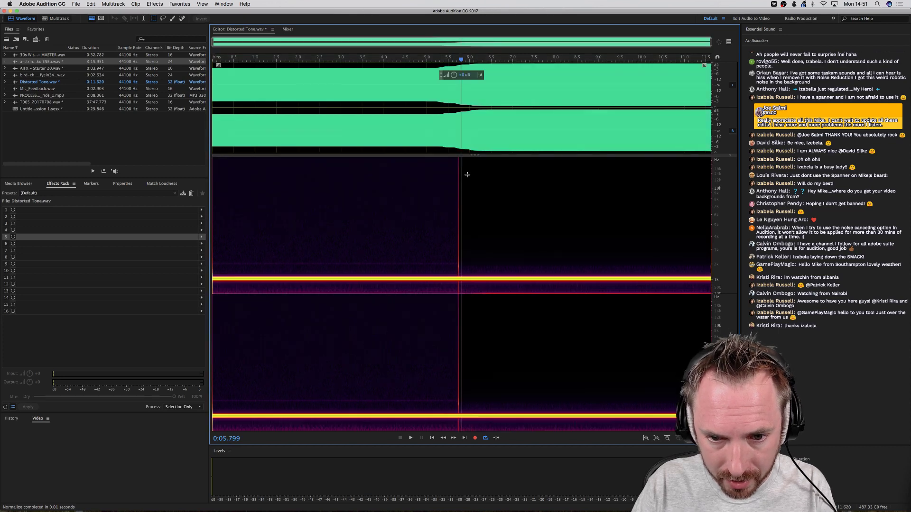
pyautogui.press('space')
pyautogui.press('space')
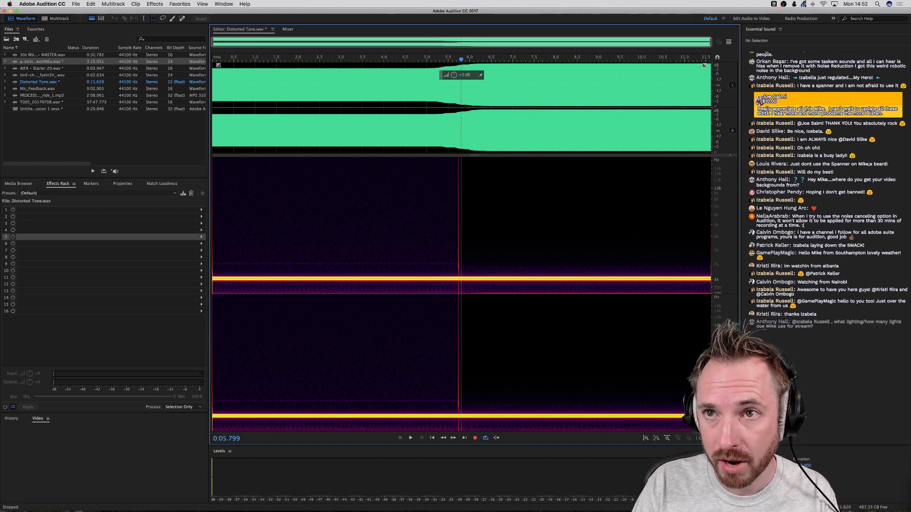
# Open the very-noisy-traffic-in-town-looping WAV file from Finder and play the faint horizontal high-frequency traces in its spectrogram.
pyautogui.press('super+Tab')
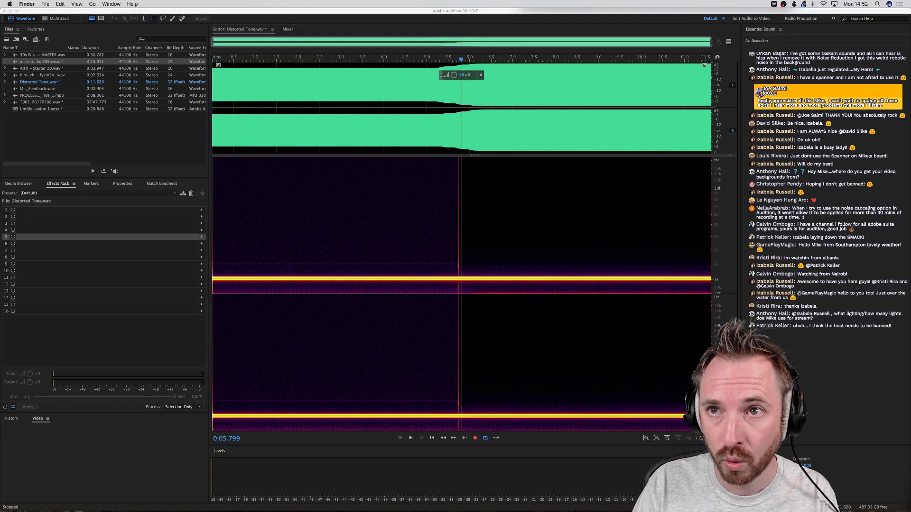
pyautogui.moveTo(546, 1); pyautogui.dragTo(380, 131)
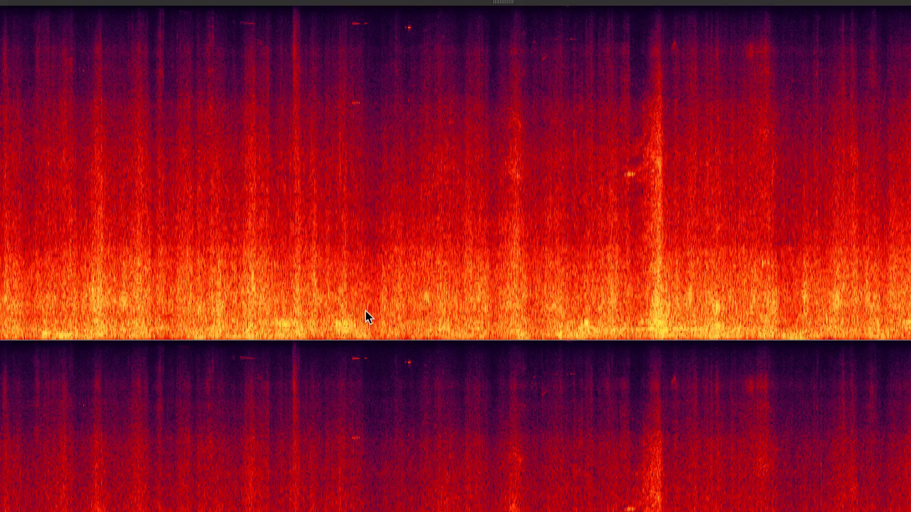
pyautogui.click(351, 355)
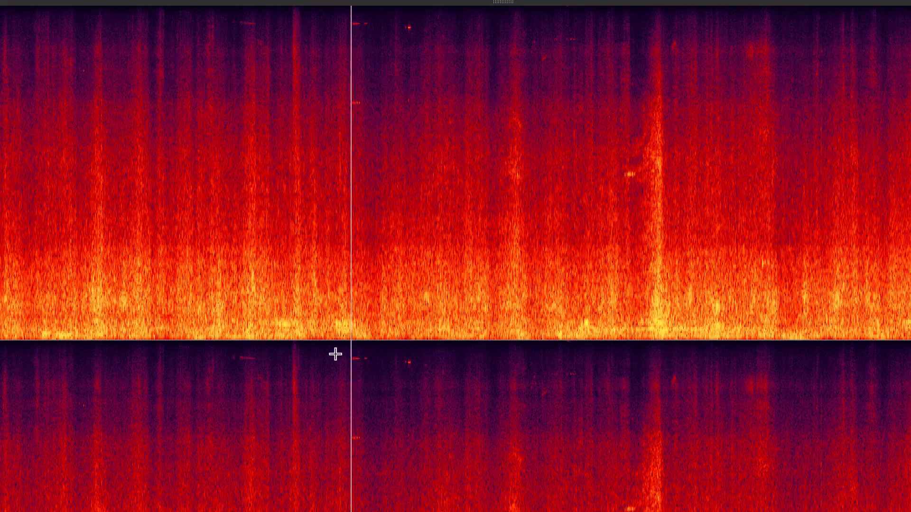
pyautogui.click(335, 355)
pyautogui.press('space')
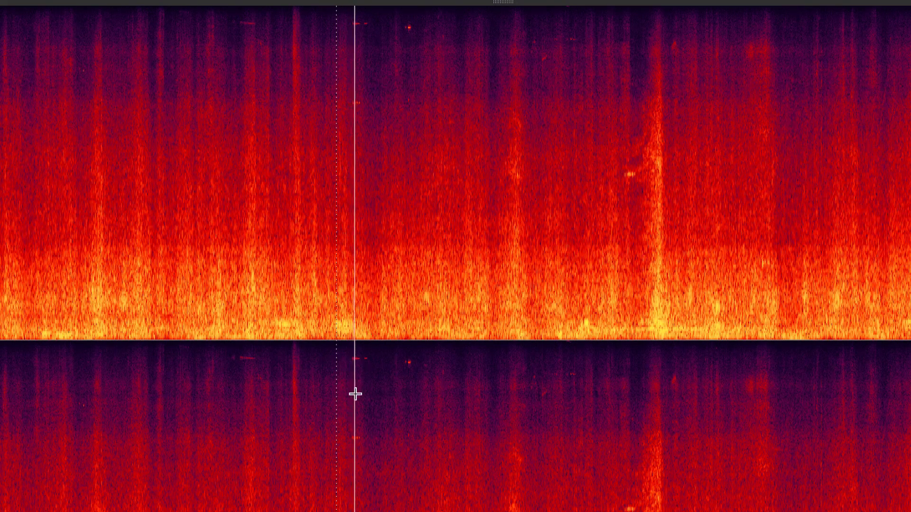
pyautogui.press('space')
pyautogui.click(239, 368)
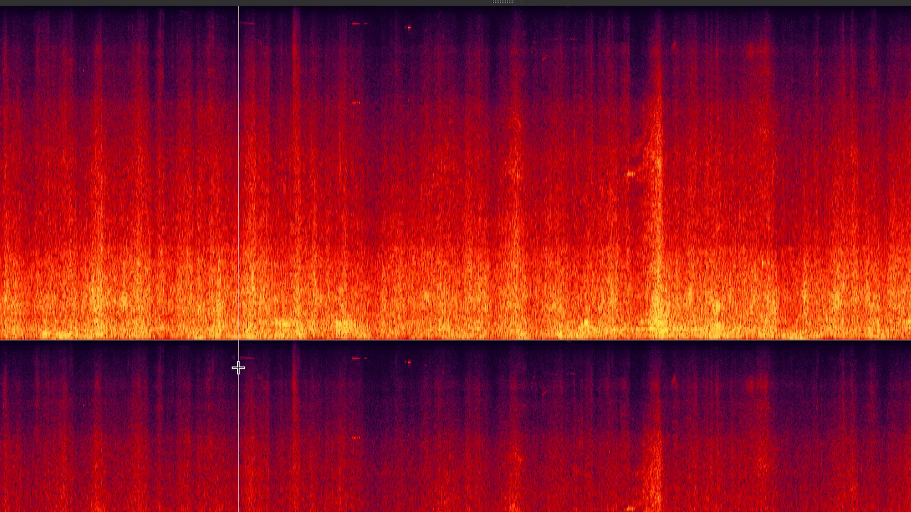
pyautogui.press('space')
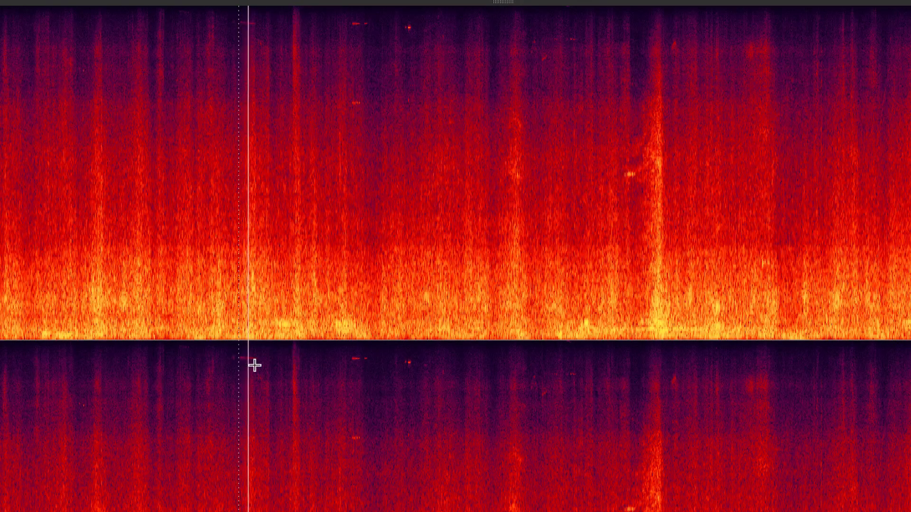
pyautogui.press('space')
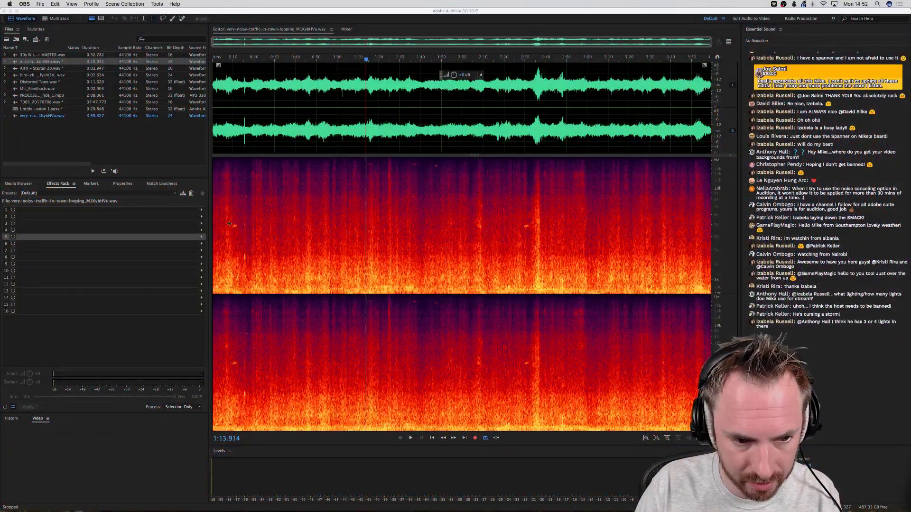
# Play the traffic recording from about 9.3 s through the short tone and the bright burst following it.
pyautogui.click(229, 222)
pyautogui.click(232, 220)
pyautogui.press('space')
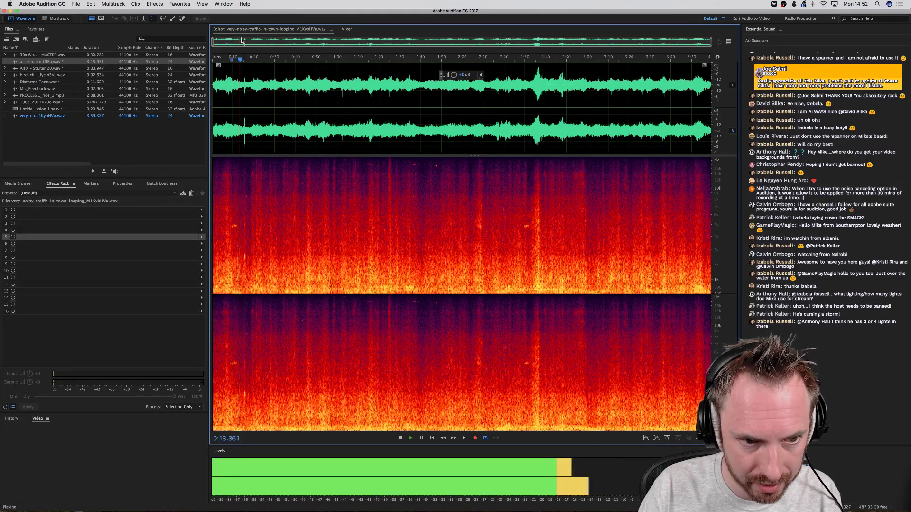
pyautogui.scroll(3, 230, 57)
pyautogui.scroll(2, 229, 57)
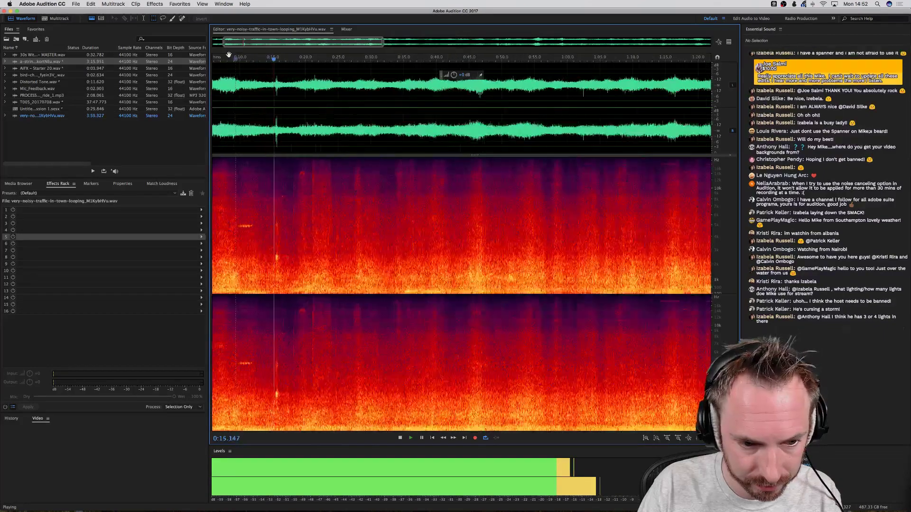
pyautogui.press('space')
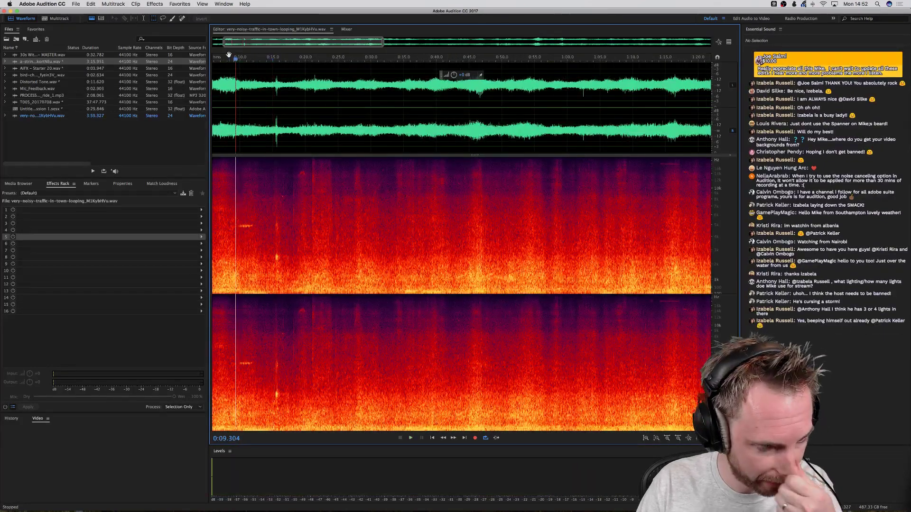
# Try deleting the bright spectral burst at about 15.4 s, preview from about 14.4 s, and undo the deletion.
pyautogui.scroll(4, 229, 55)
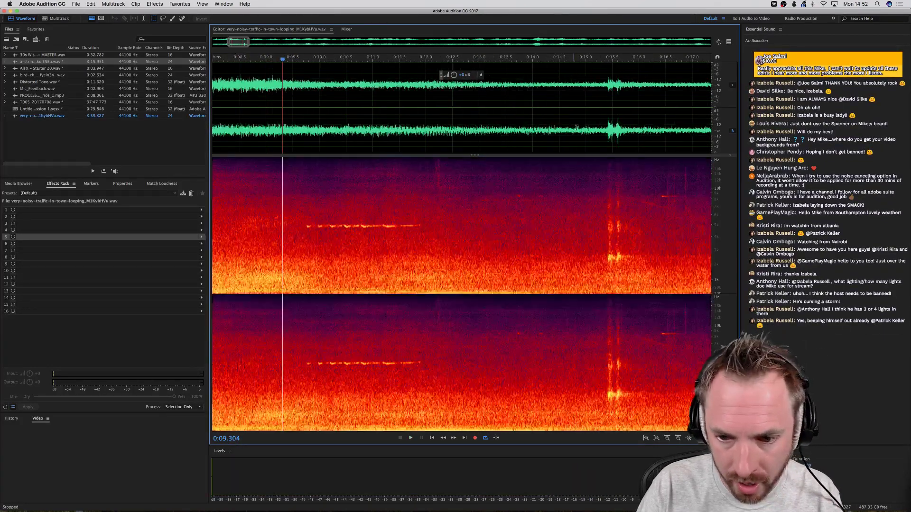
pyautogui.hscroll(3, 601, 198)
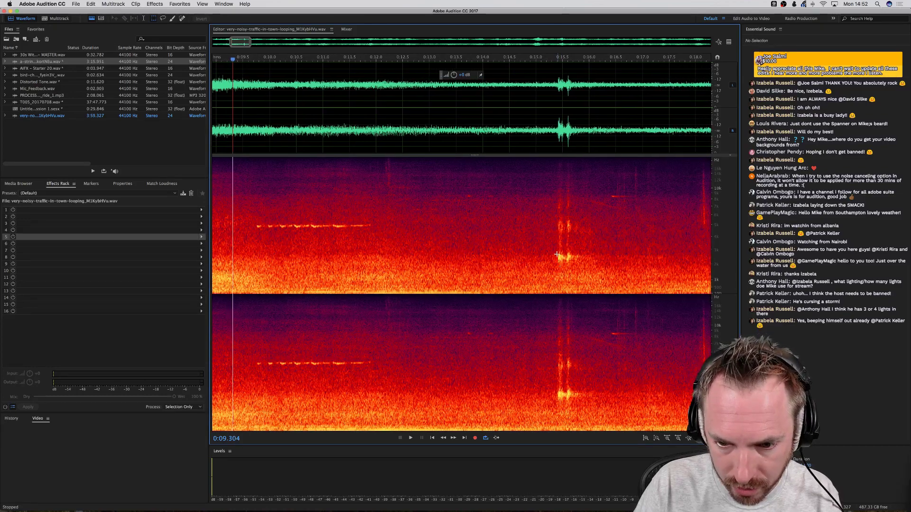
pyautogui.click(559, 254)
pyautogui.moveTo(565, 257); pyautogui.dragTo(572, 263)
pyautogui.press('Delete')
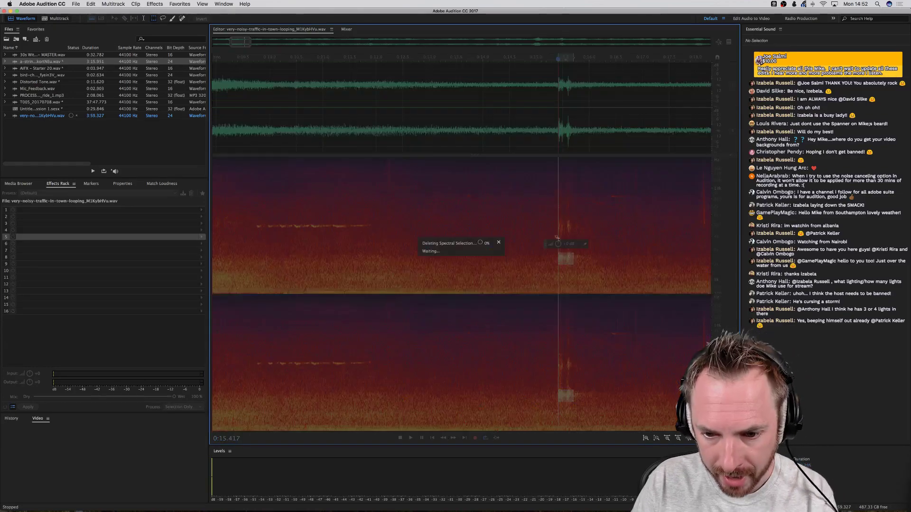
pyautogui.click(503, 126)
pyautogui.press('space')
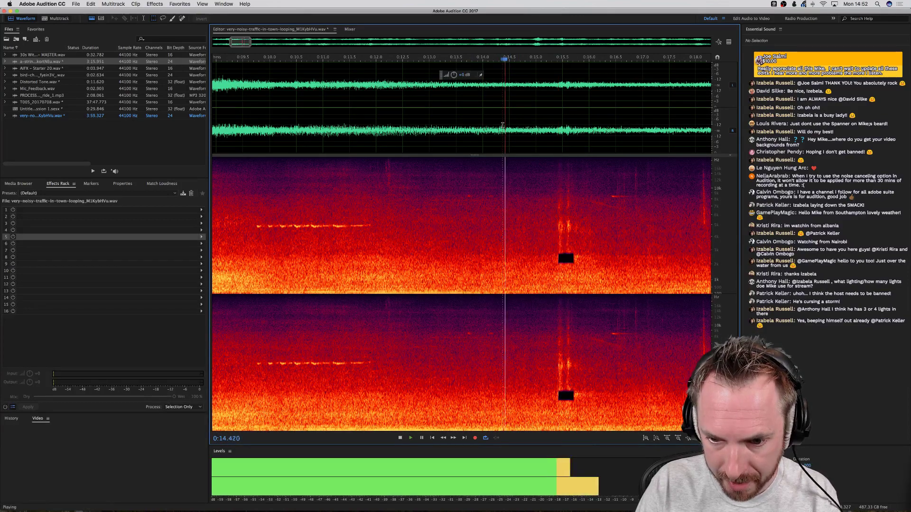
pyautogui.press('space')
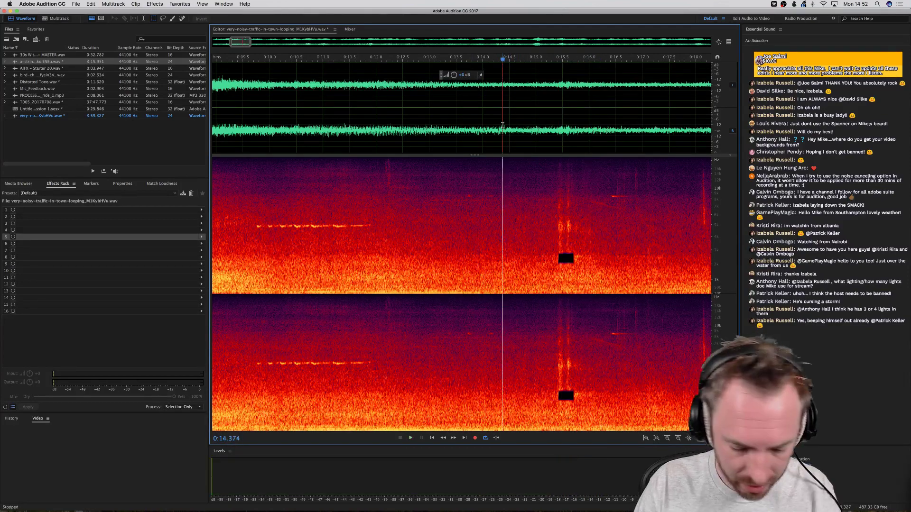
pyautogui.press('super+z')
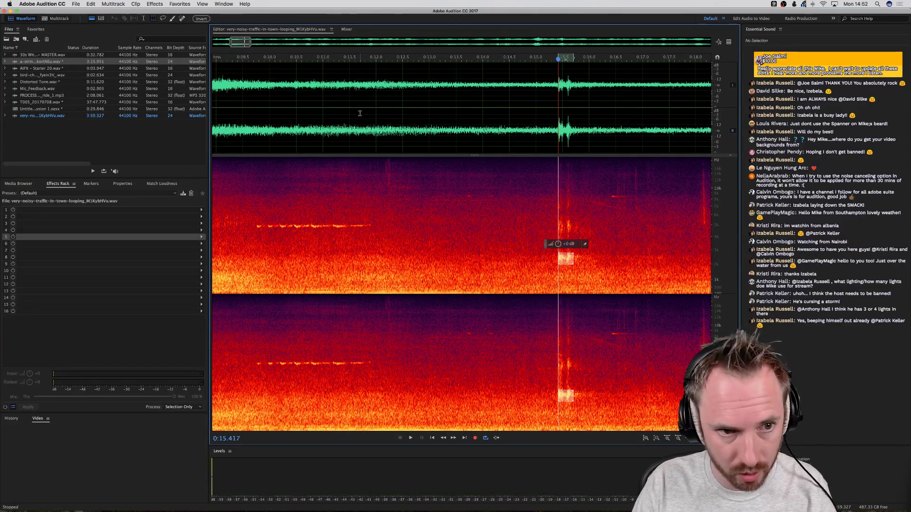
# Try removing the bright spectral burst at about 15.4 s with the Spot Healing Brush, previewing from about 14.1 s between strokes.
pyautogui.click(375, 114)
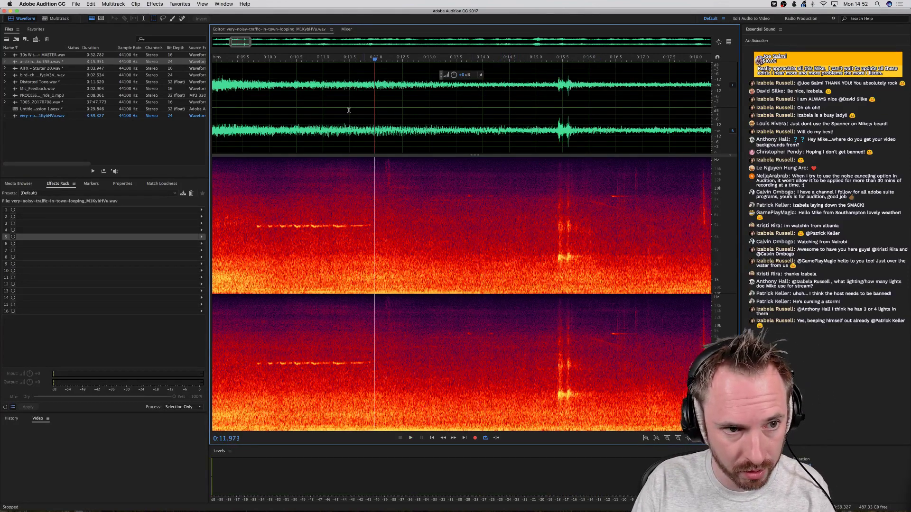
pyautogui.click(182, 19)
pyautogui.moveTo(561, 260); pyautogui.dragTo(569, 258)
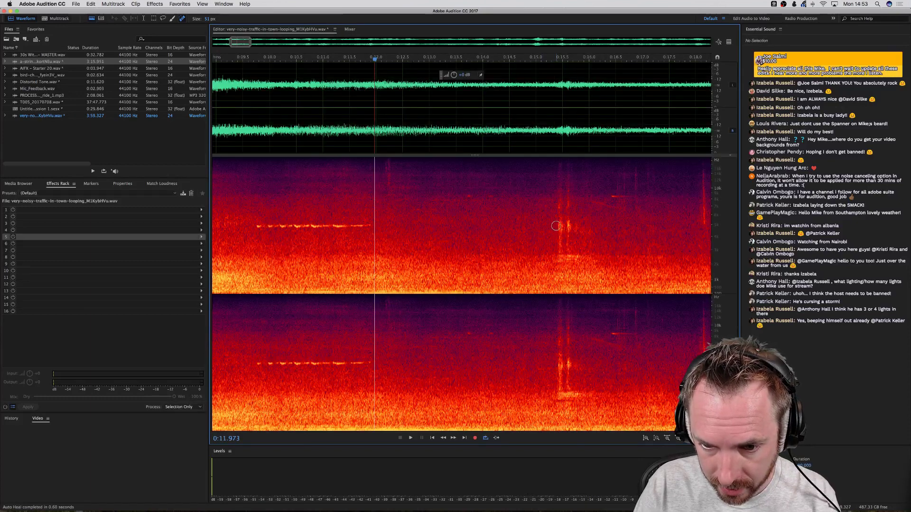
pyautogui.moveTo(562, 223); pyautogui.dragTo(560, 209)
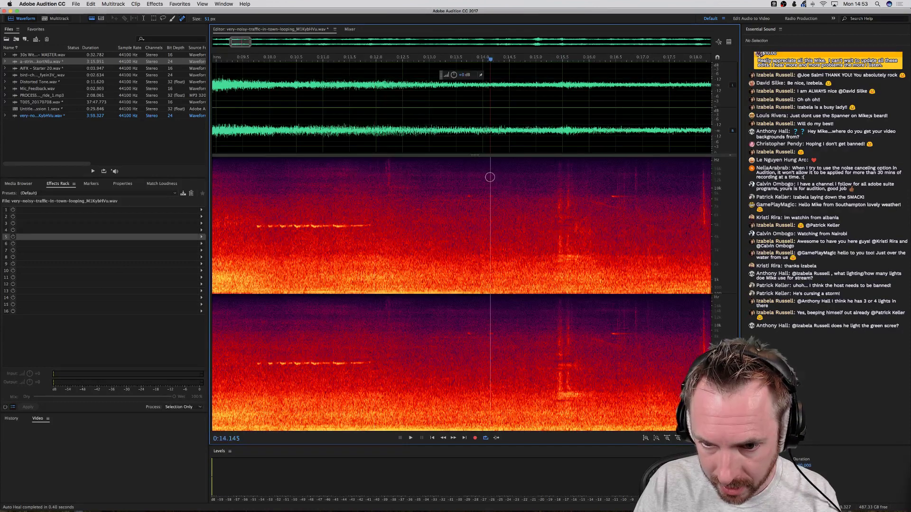
pyautogui.press('space')
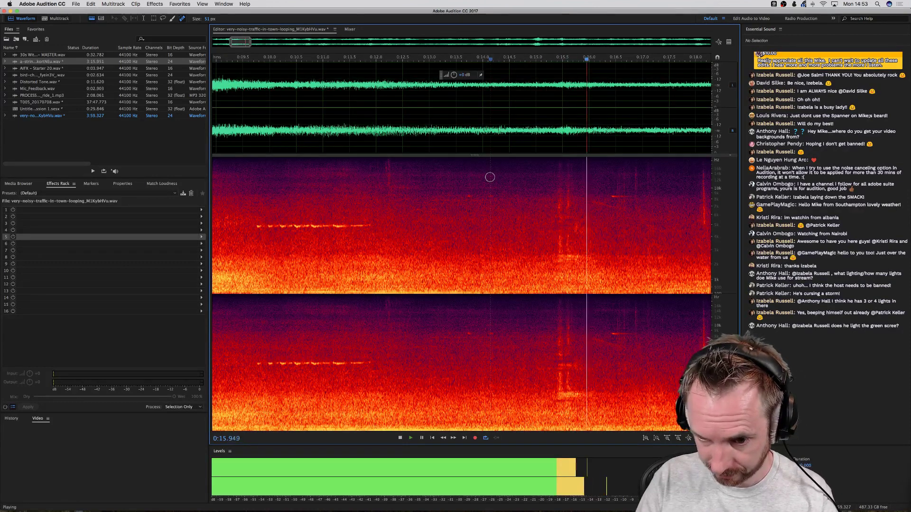
pyautogui.press('space')
pyautogui.moveTo(561, 259); pyautogui.dragTo(563, 256)
# Preview the healed burst from about 14.5 s and 13.5 s, and undo the healing strokes.
pyautogui.click(499, 101)
pyautogui.press('space')
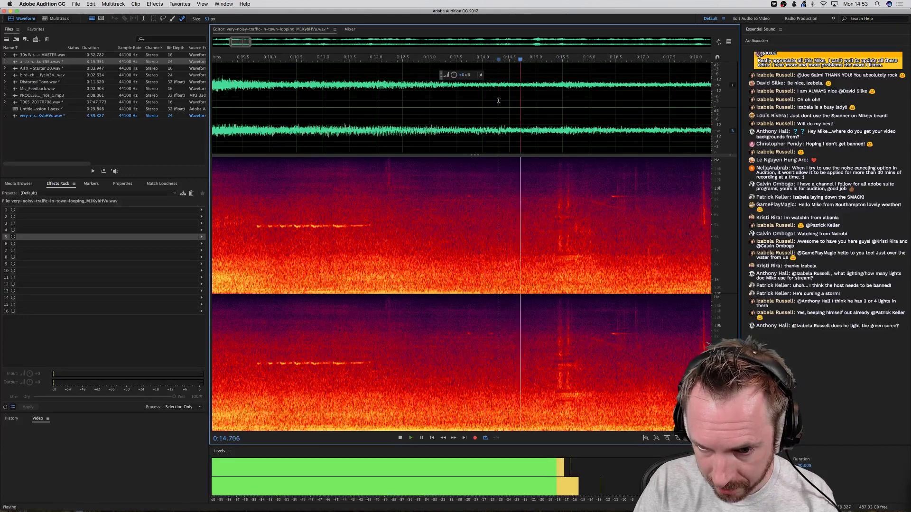
pyautogui.click(454, 102)
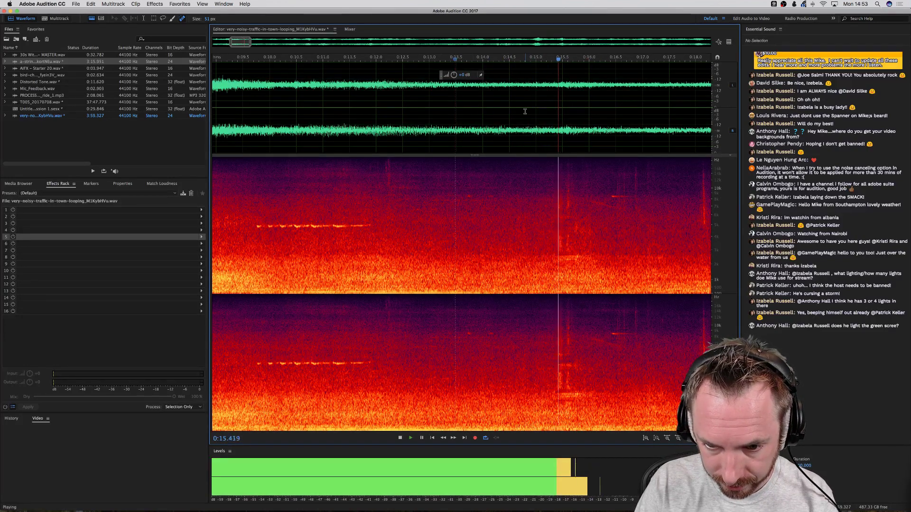
pyautogui.press('space')
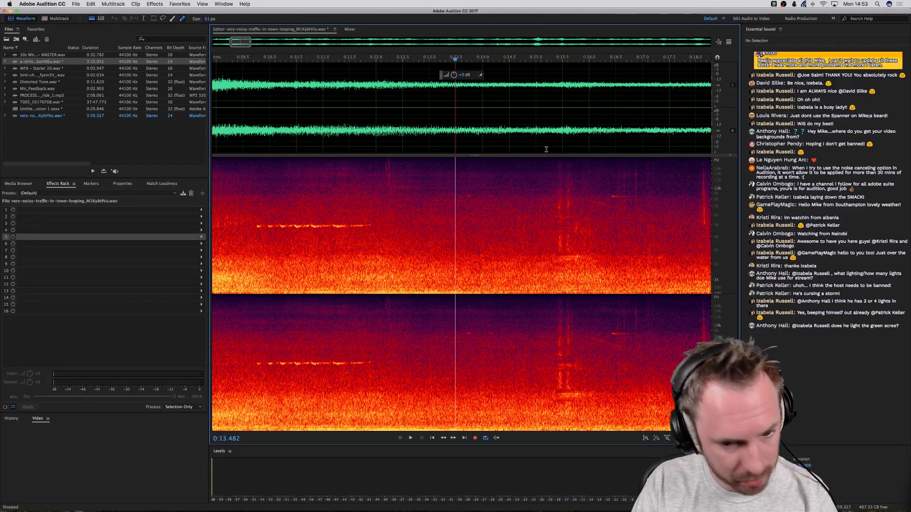
pyautogui.press('super+z')
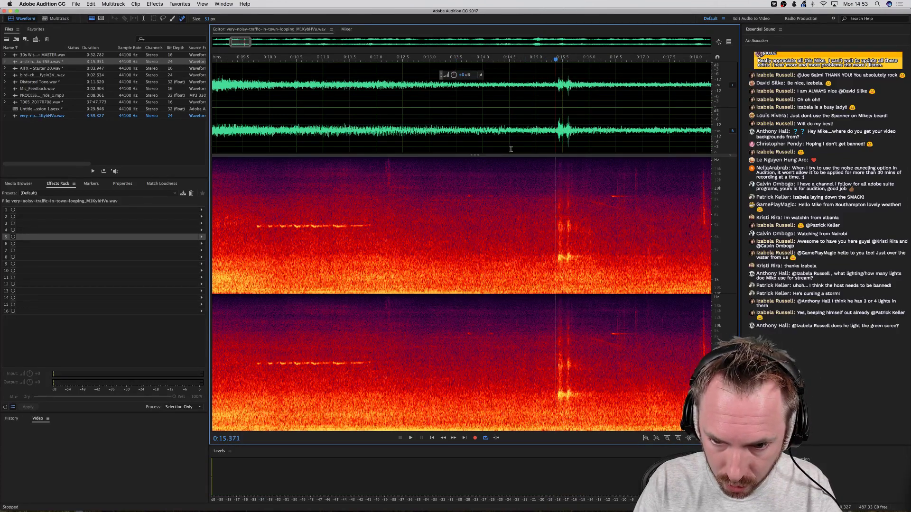
# Play the burst in the traffic recording from about 14.9 s for comparison.
pyautogui.click(533, 123)
pyautogui.press('space')
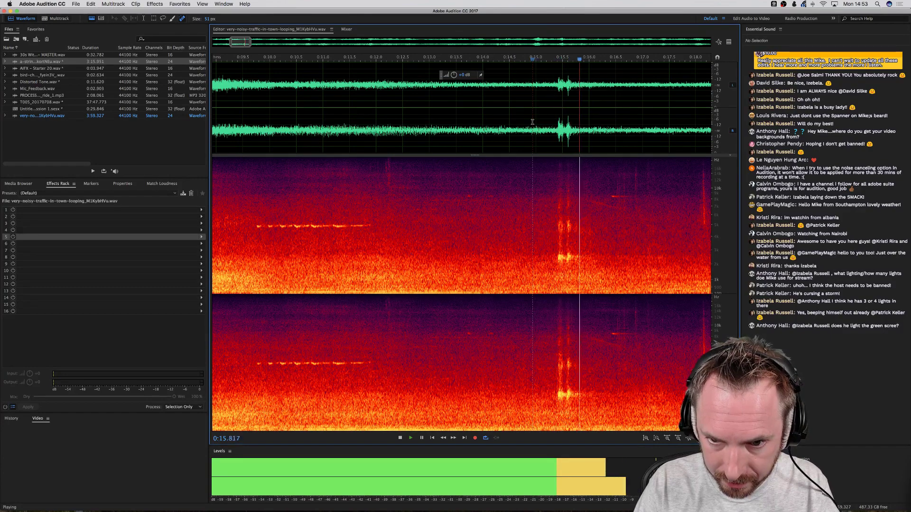
pyautogui.press('space')
pyautogui.click(533, 123)
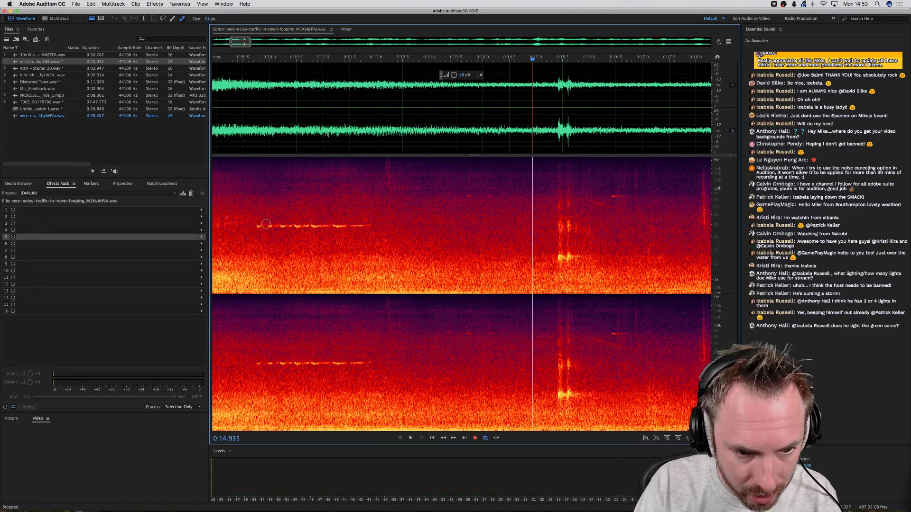
# Play the short tone from about 9.6 s and heal its horizontal trace between about 9.7 and 11.9 s with the Spot Healing Brush.
pyautogui.click(248, 138)
pyautogui.press('space')
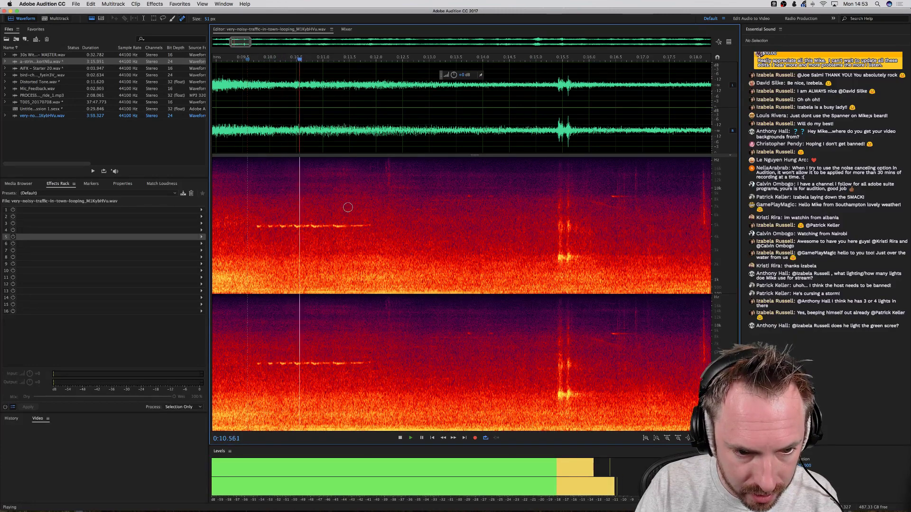
pyautogui.press('space')
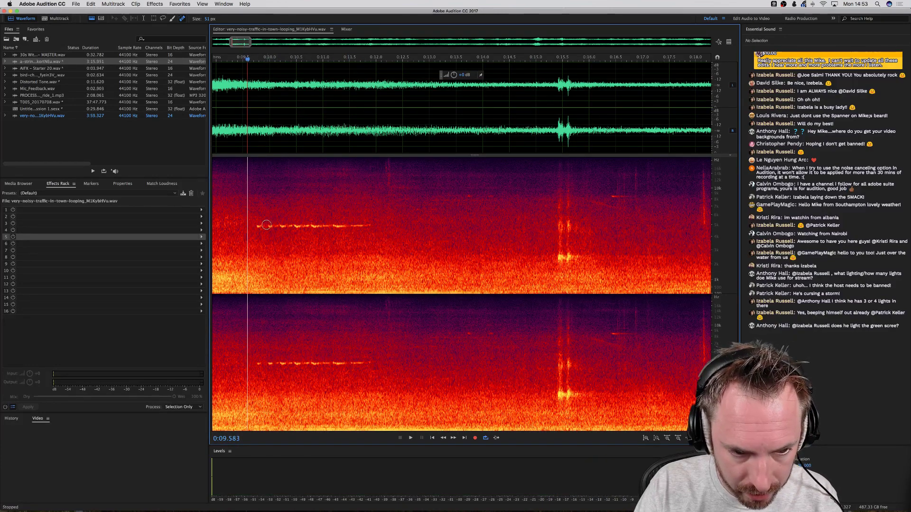
pyautogui.moveTo(257, 225); pyautogui.dragTo(373, 226)
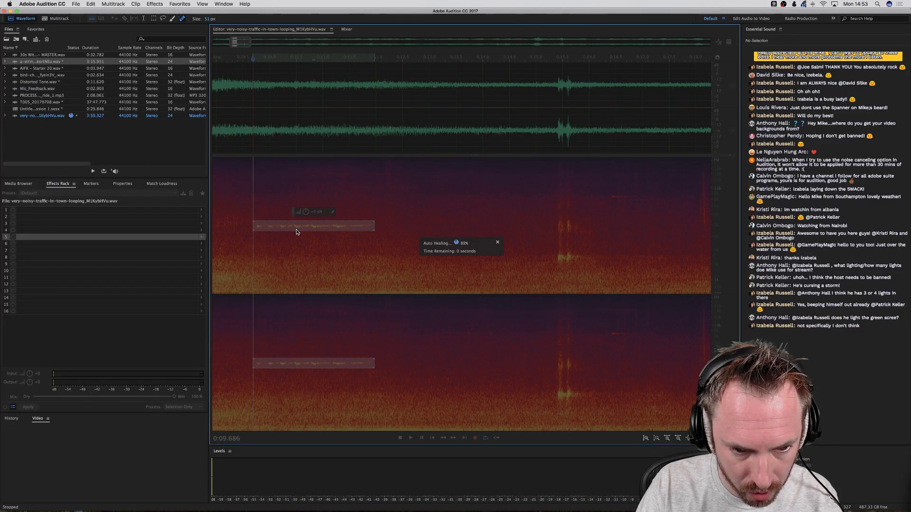
# Play the traffic recording from about 7.9 s through the passage where the tone was healed.
pyautogui.hscroll(-5, 221, 161)
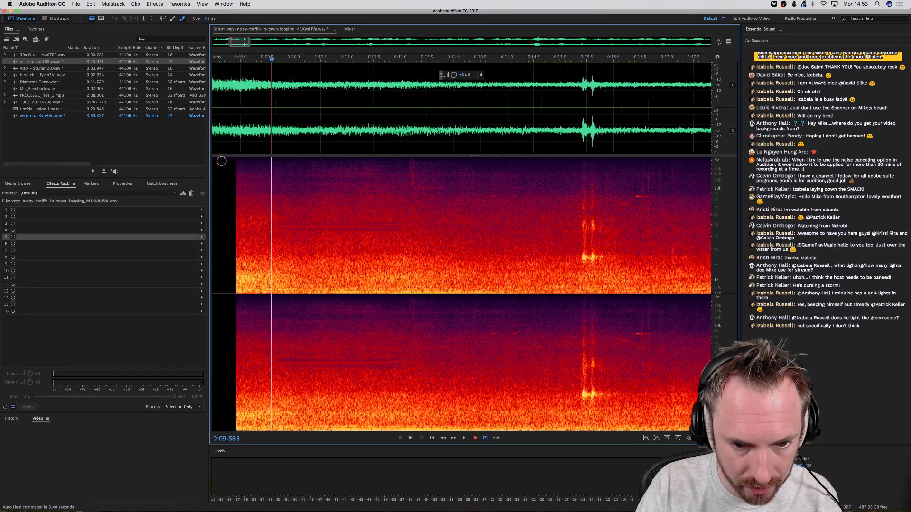
pyautogui.click(322, 114)
pyautogui.press('space')
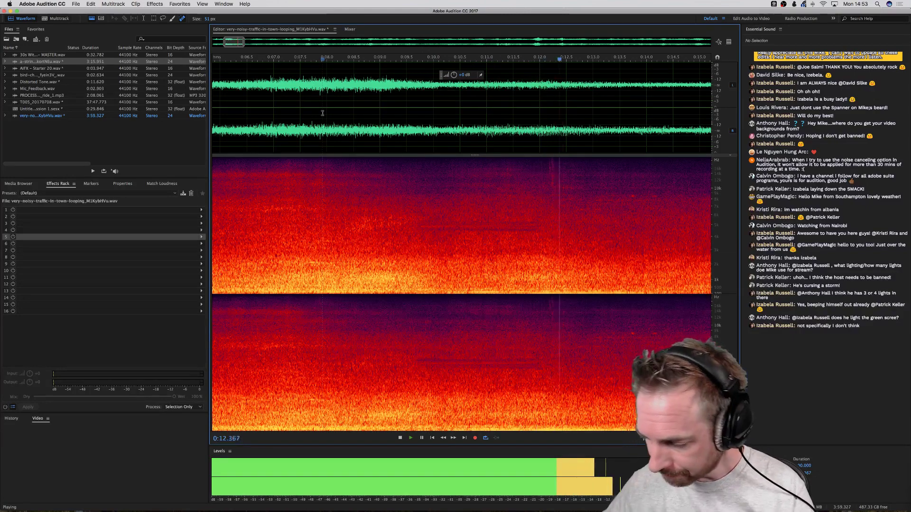
pyautogui.press('space')
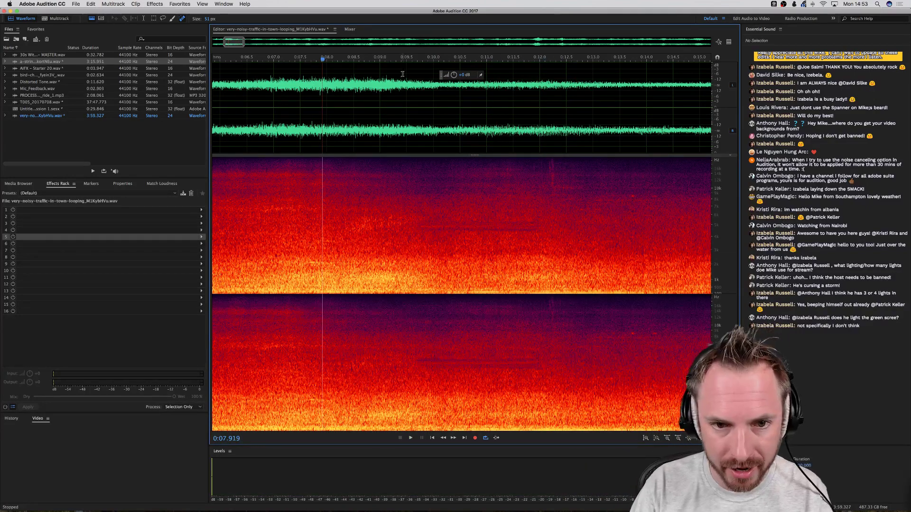
# Close all open files without saving any changes.
pyautogui.scroll(-10, 401, 56)
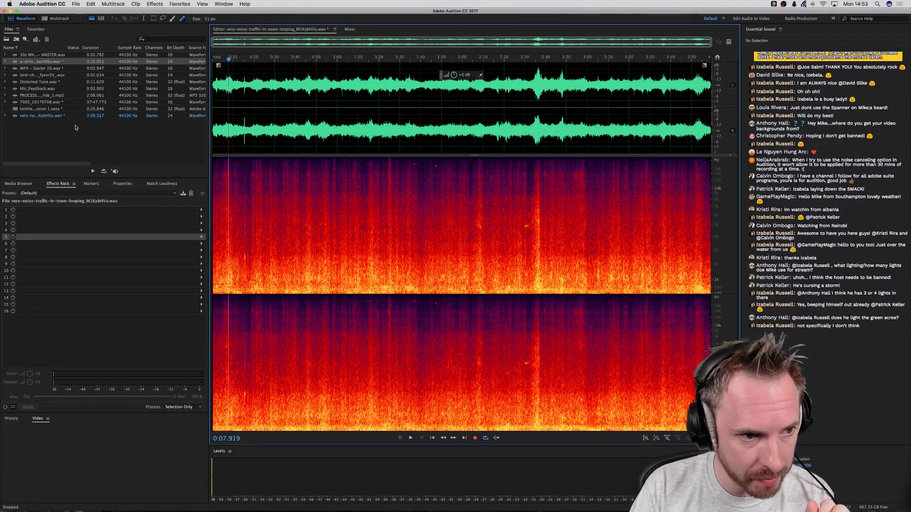
pyautogui.moveTo(107, 141); pyautogui.dragTo(27, 56)
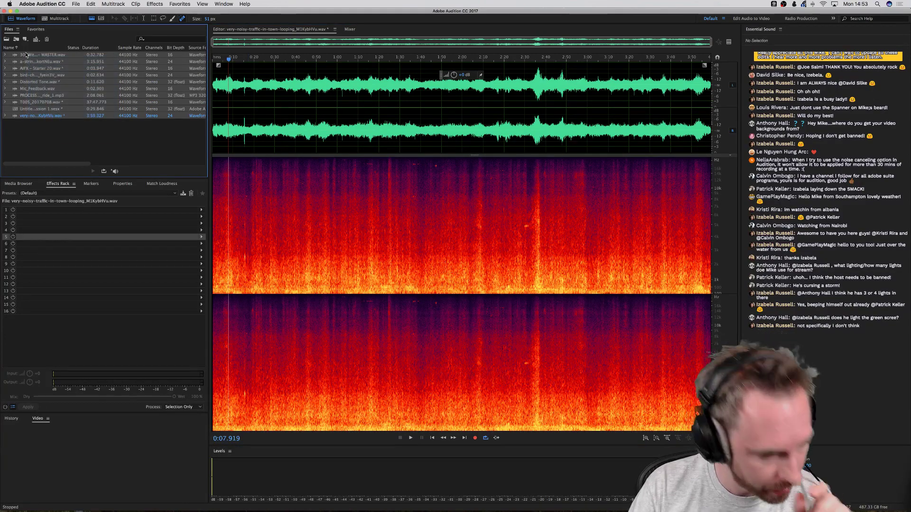
pyautogui.press('Delete')
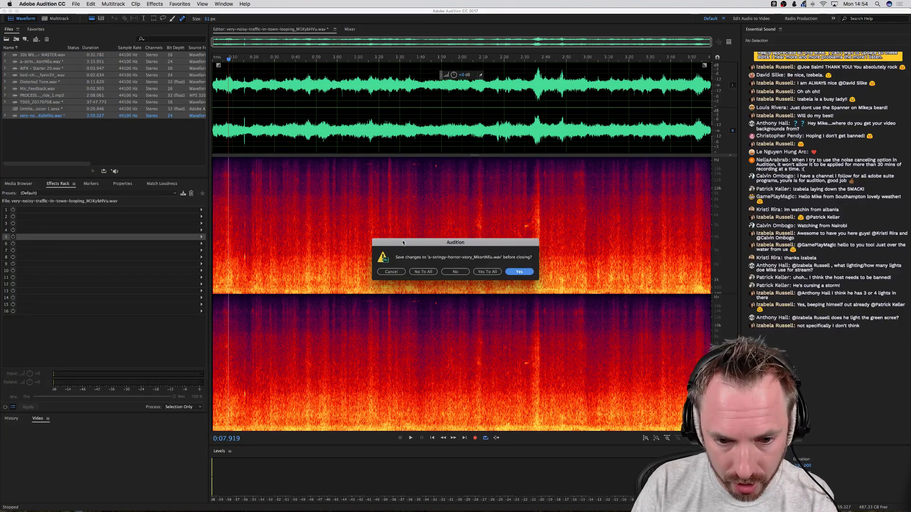
pyautogui.click(422, 271)
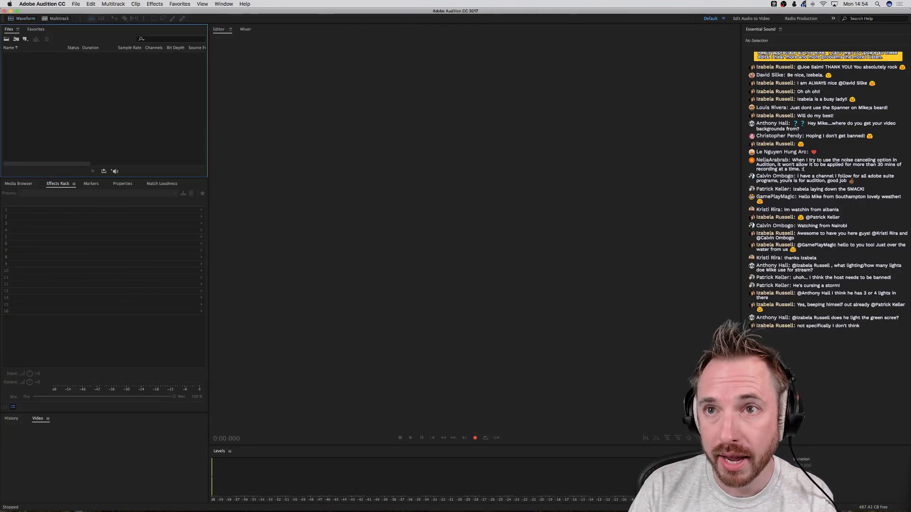
# Import 0731_144858.WAV and the MVI_9308, MVI_9309 and MVI_9311 MOV clips from Finder, and open MVI_9311.MOV.
pyautogui.press('super+Tab')
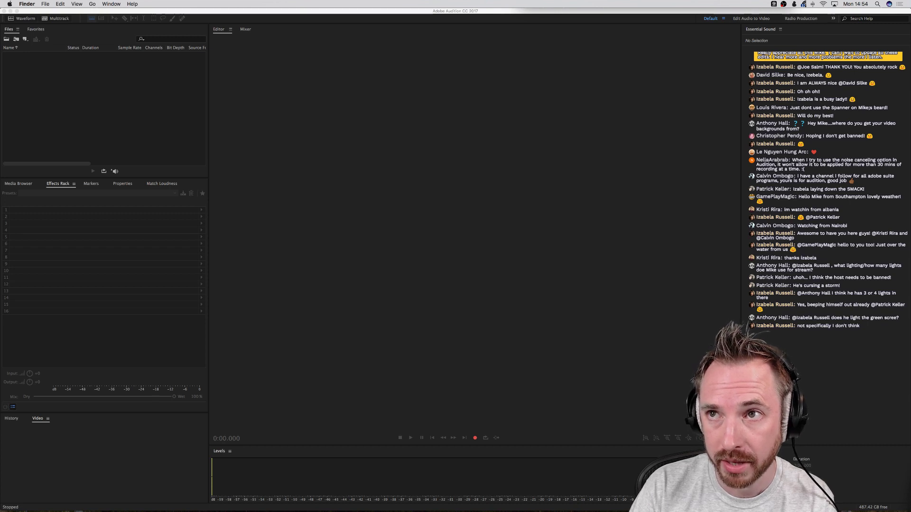
pyautogui.moveTo(125, 78); pyautogui.dragTo(145, 81)
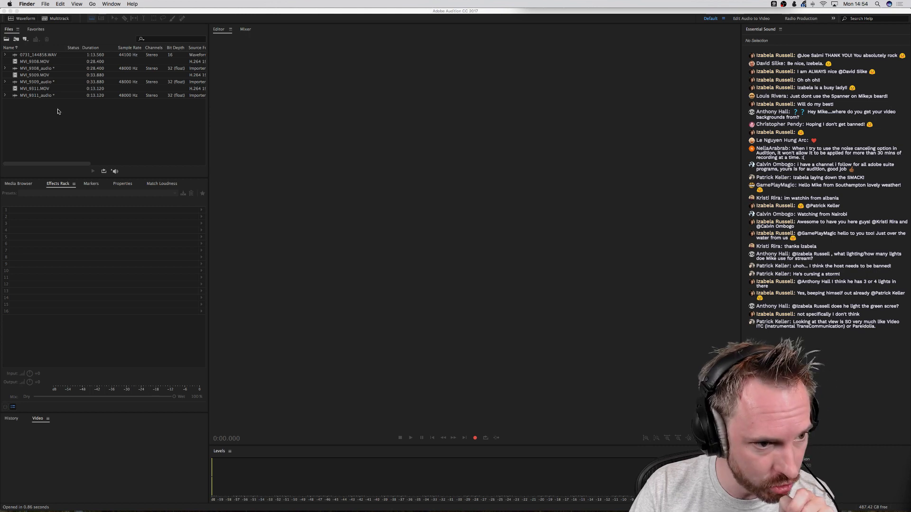
pyautogui.doubleClick(38, 91)
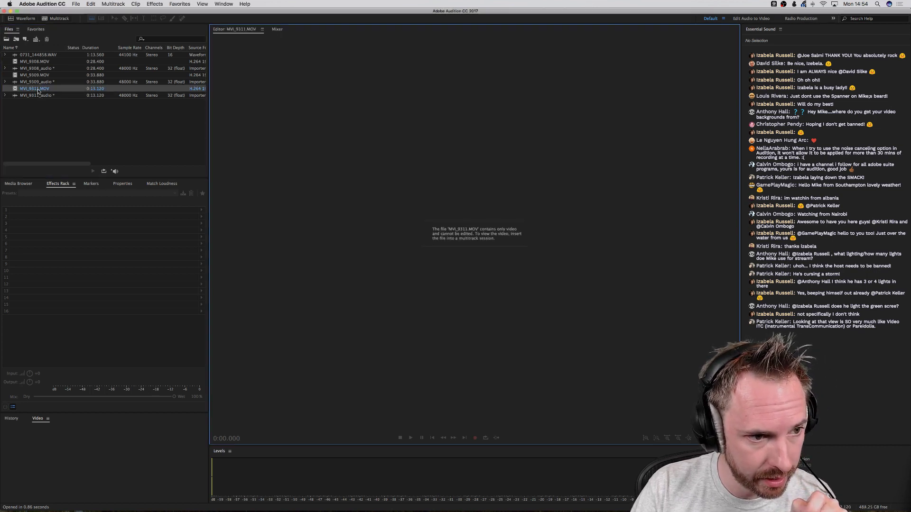
# Create a multitrack session named Noise Reduction in the Downloads folder using the MRC template.
pyautogui.click(46, 21)
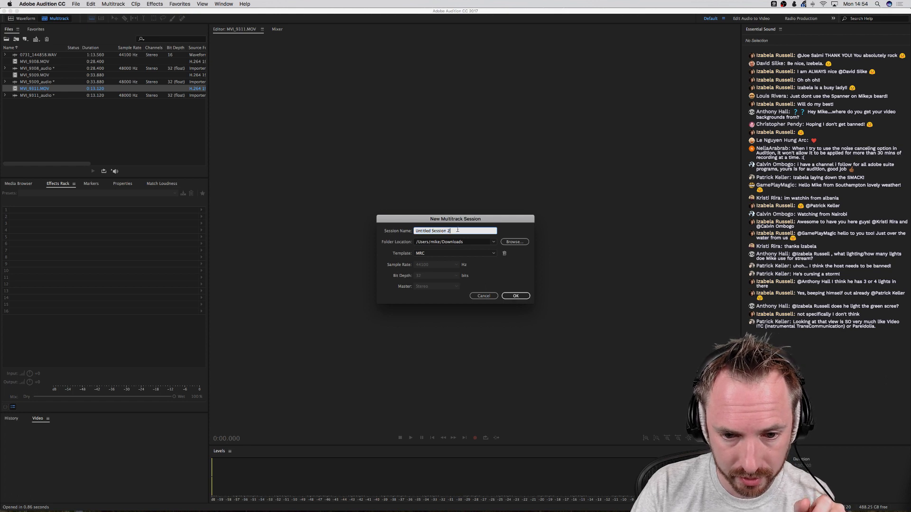
pyautogui.write('No')
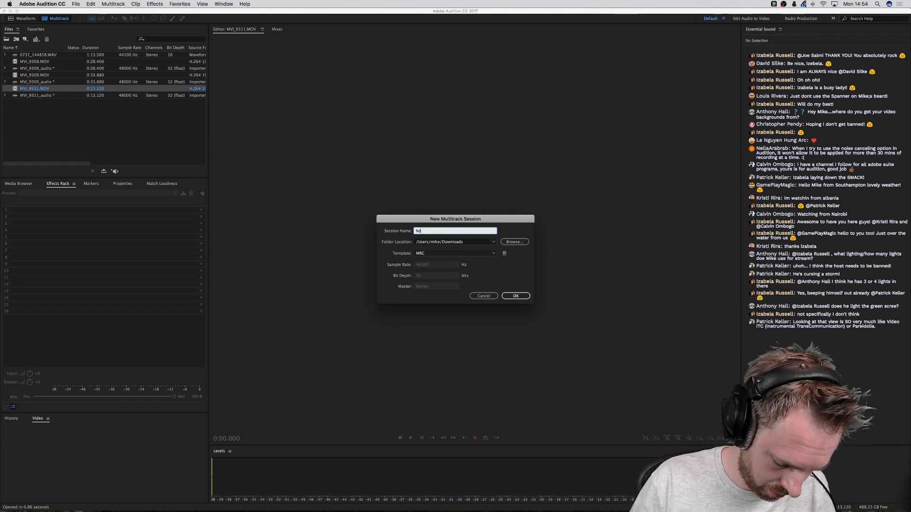
pyautogui.write('ise Reduction')
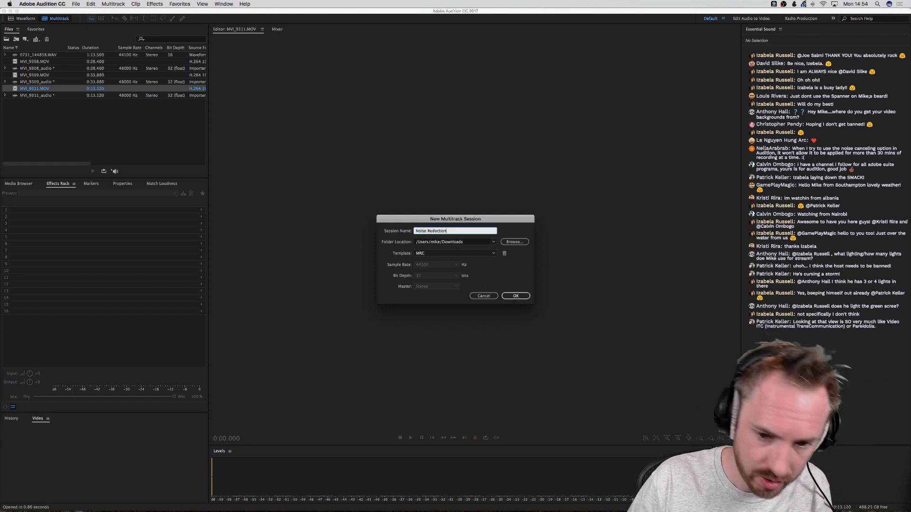
pyautogui.press('Return')
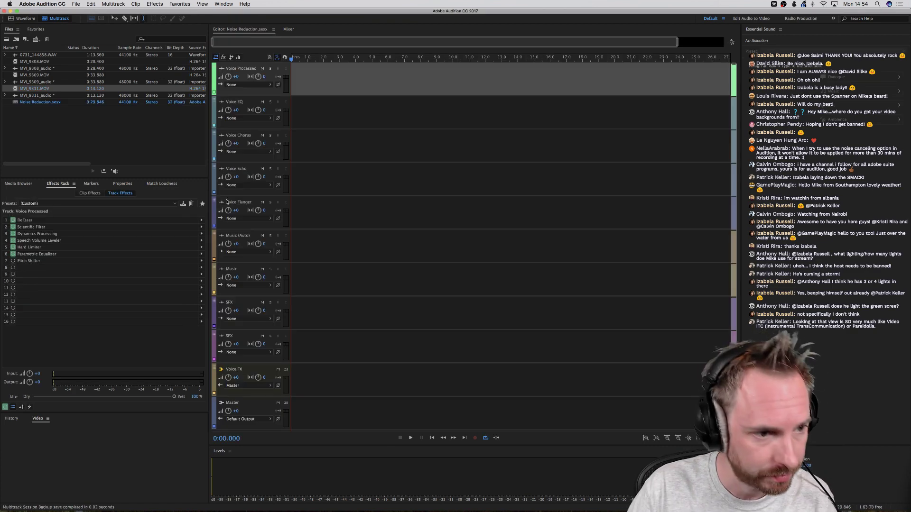
# Add MVI_9311.MOV as the video reference and its audio at the start of the Voice Processed track, accepting the sample-rate conversion.
pyautogui.click(30, 89)
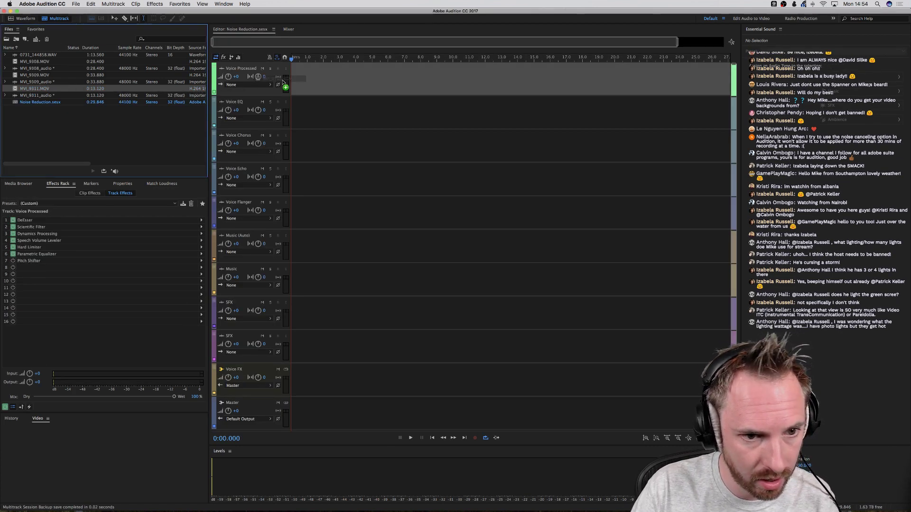
pyautogui.moveTo(299, 77); pyautogui.dragTo(300, 78)
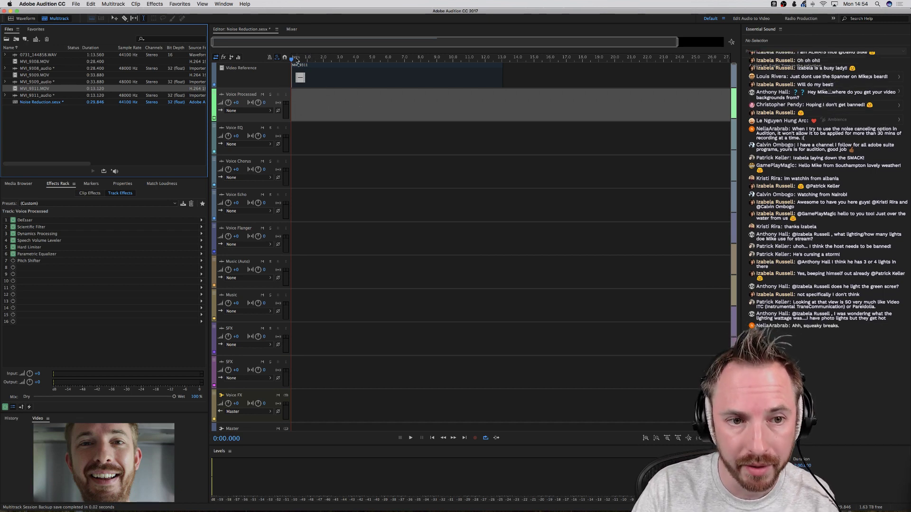
pyautogui.moveTo(36, 95); pyautogui.dragTo(291, 115)
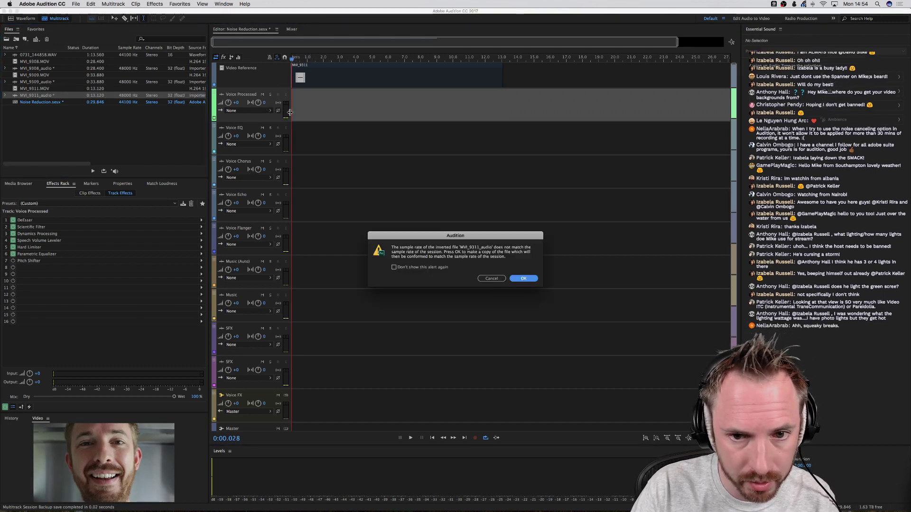
pyautogui.click(523, 278)
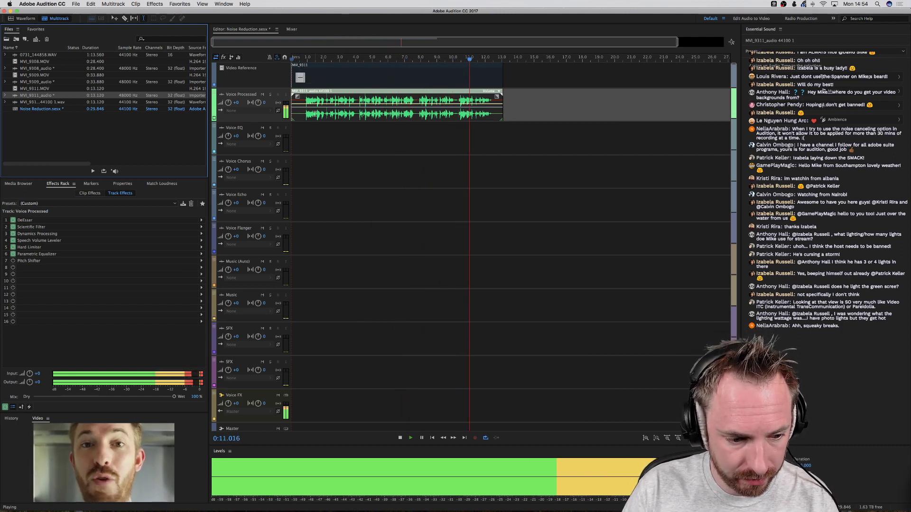
# Stop playback, switch off all effects on the Voice Processed track, and play the session from the start with the unprocessed voice.
pyautogui.press('space')
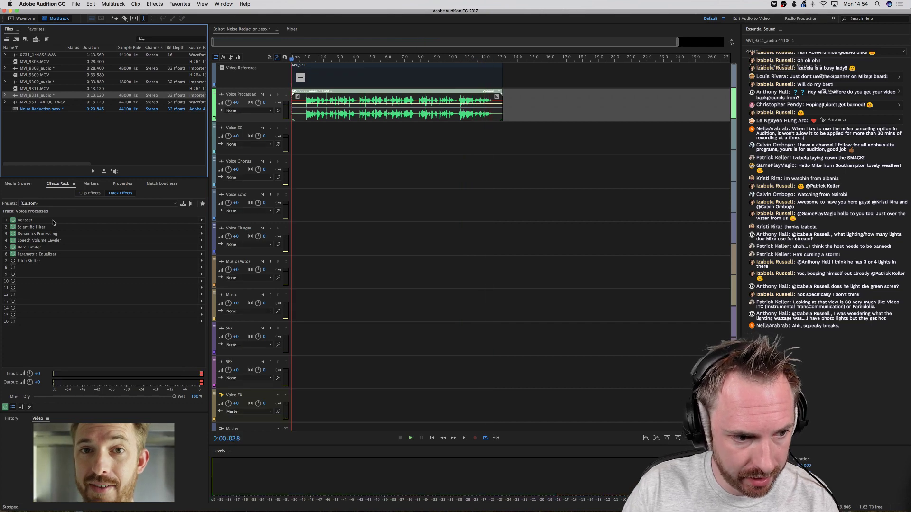
pyautogui.click(14, 248)
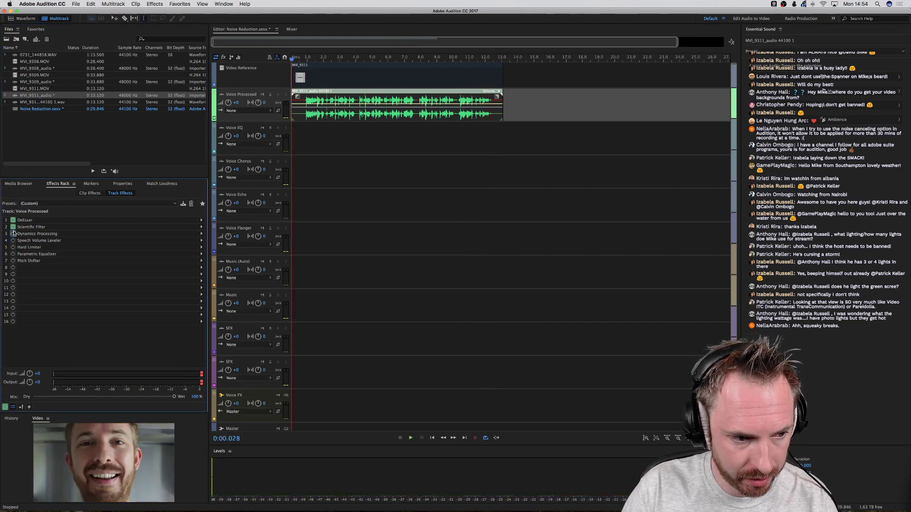
pyautogui.press('space')
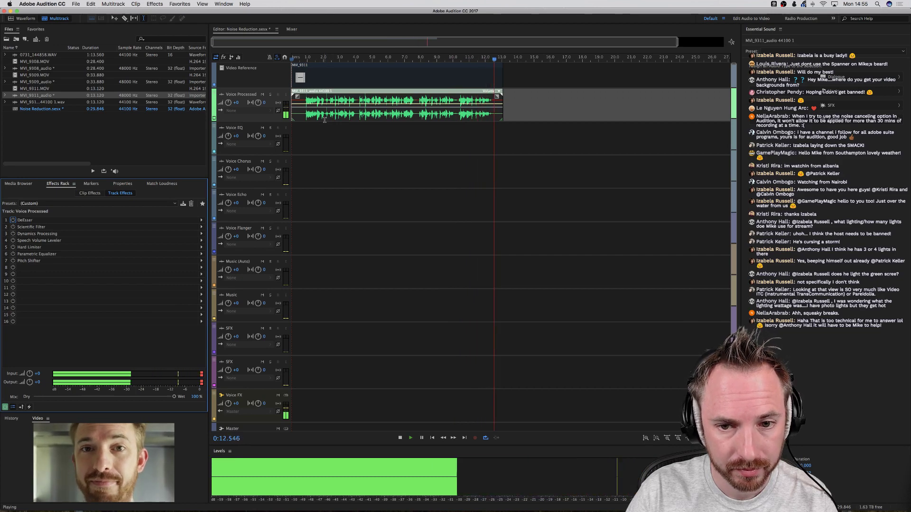
pyautogui.press('space')
# Open the MVI_9311 audio clip from the Voice Processed track in the Waveform editor.
pyautogui.doubleClick(305, 113)
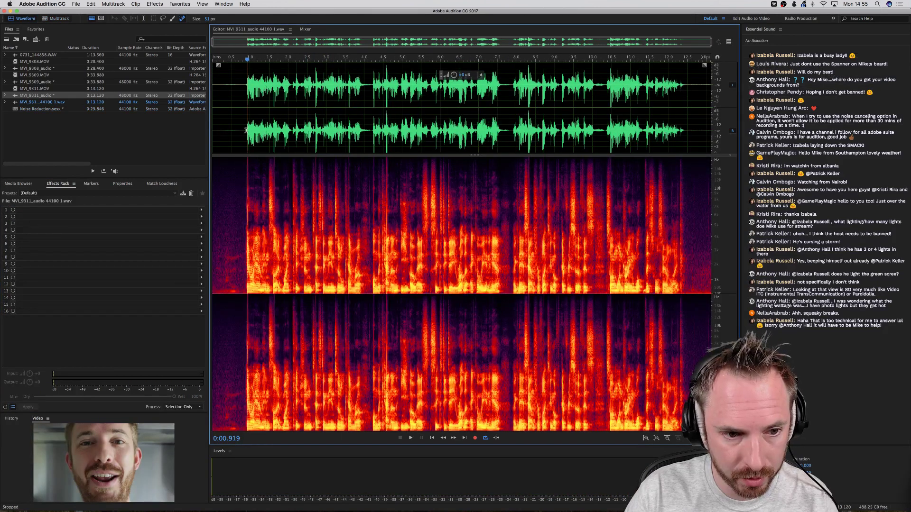
# Play the speech-free opening of the clip, then capture a noise print from the quiet passage between 0:12.645 and the clip's end.
pyautogui.moveTo(246, 131); pyautogui.dragTo(202, 134)
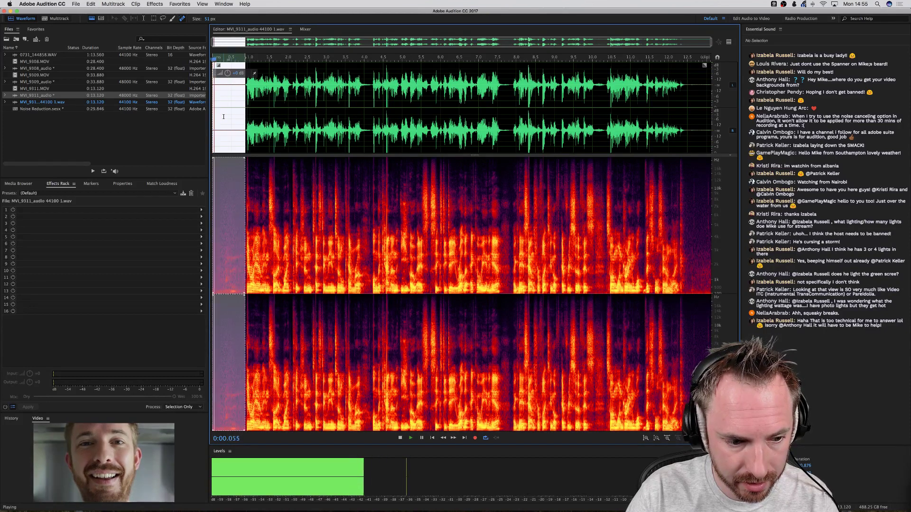
pyautogui.press('space')
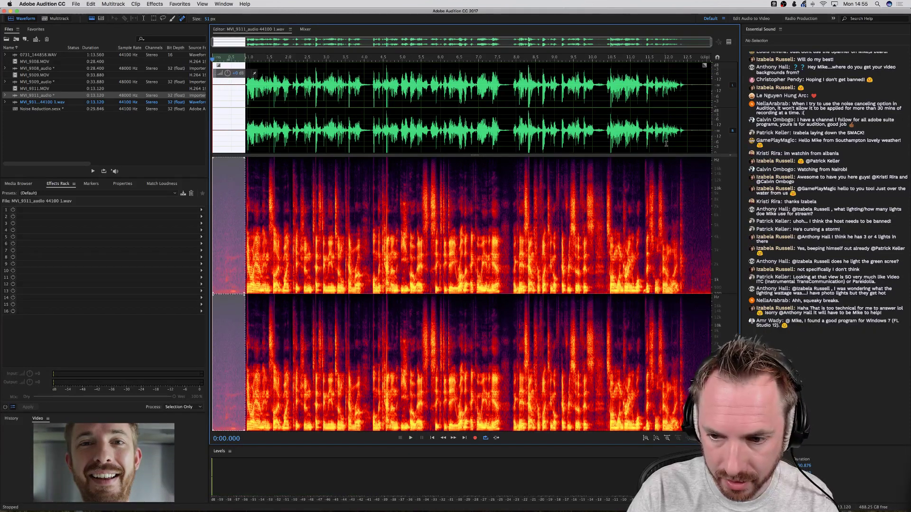
pyautogui.moveTo(691, 125); pyautogui.dragTo(741, 126)
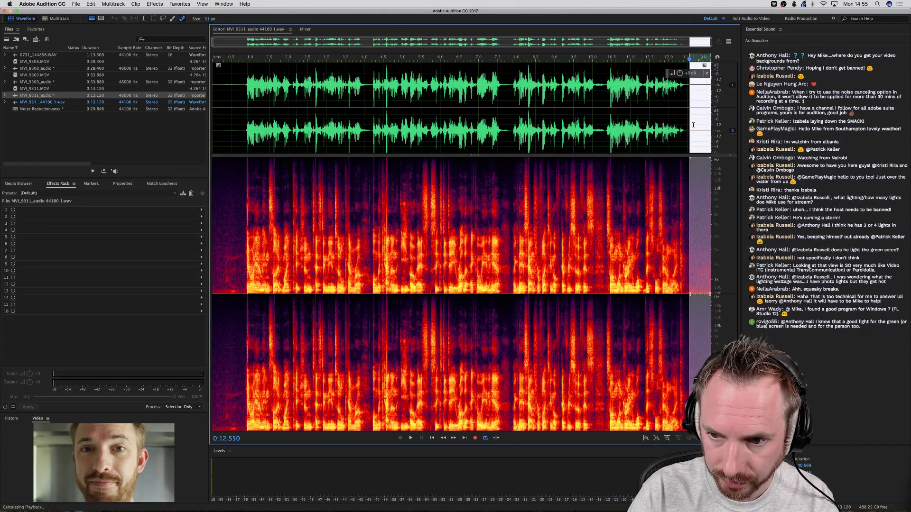
pyautogui.moveTo(692, 125); pyautogui.dragTo(711, 126)
pyautogui.press('space')
pyautogui.press('space')
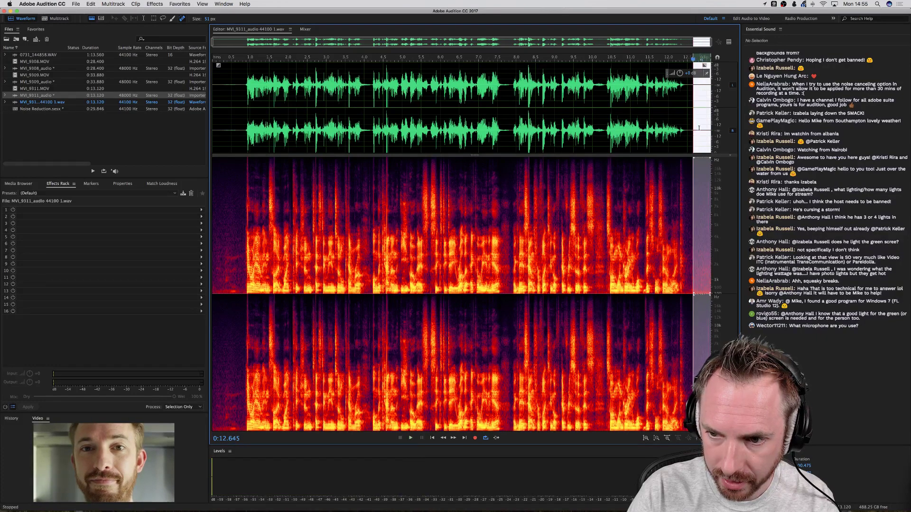
pyautogui.click(158, 4)
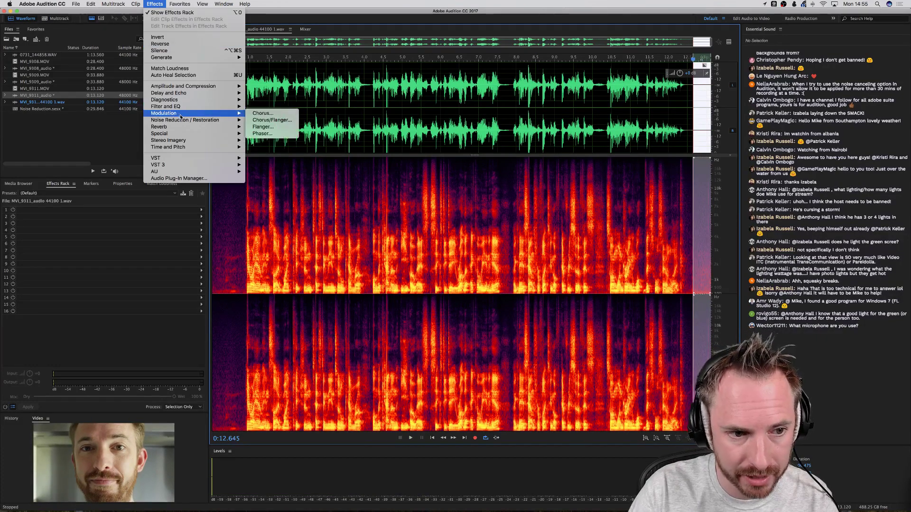
pyautogui.moveTo(182, 118)
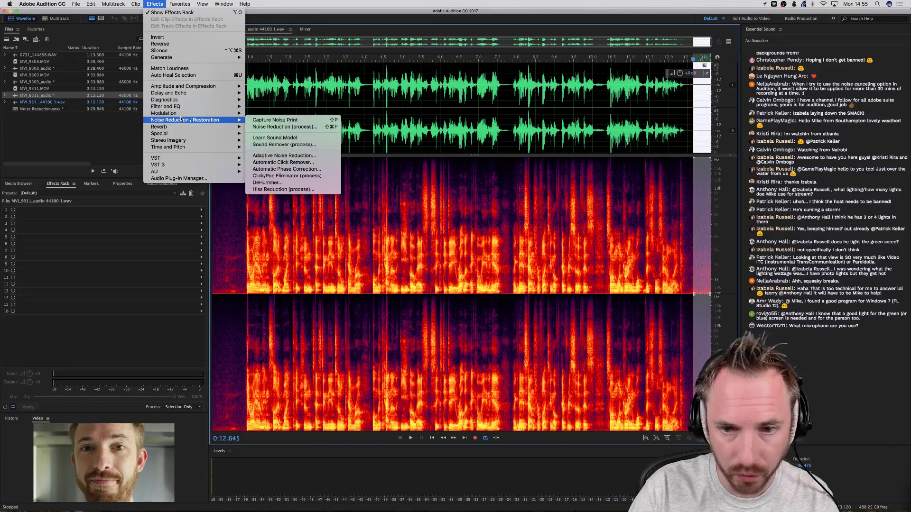
pyautogui.click(273, 120)
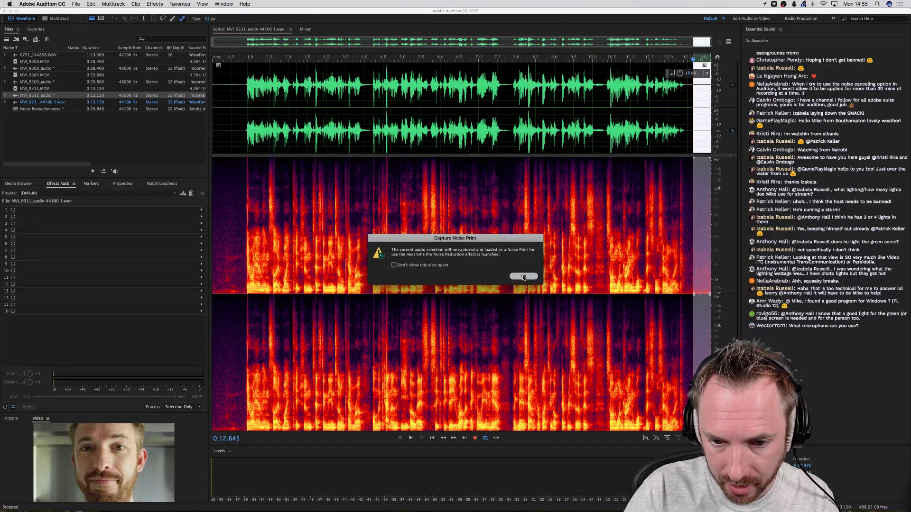
pyautogui.click(523, 277)
# Select the entire waveform, open the Noise Reduction process and preview it with the default settings.
pyautogui.doubleClick(424, 98)
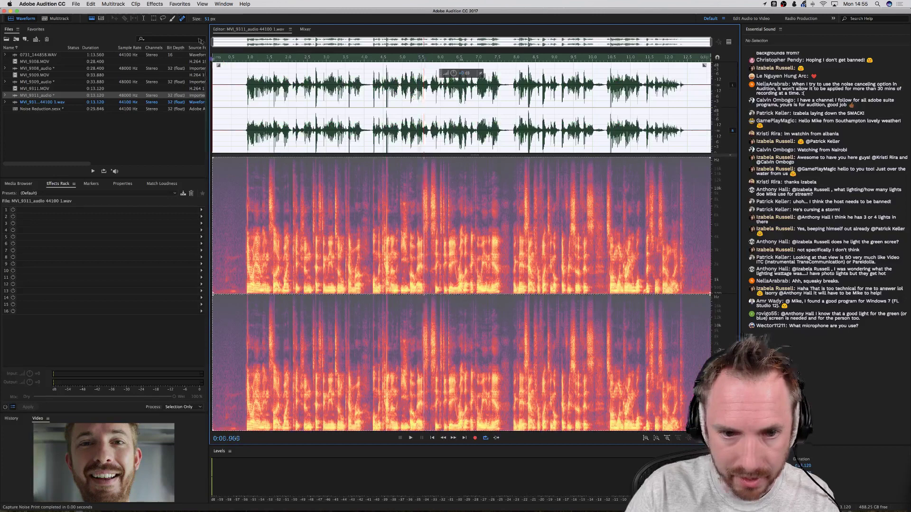
pyautogui.click(155, 3)
pyautogui.moveTo(200, 121)
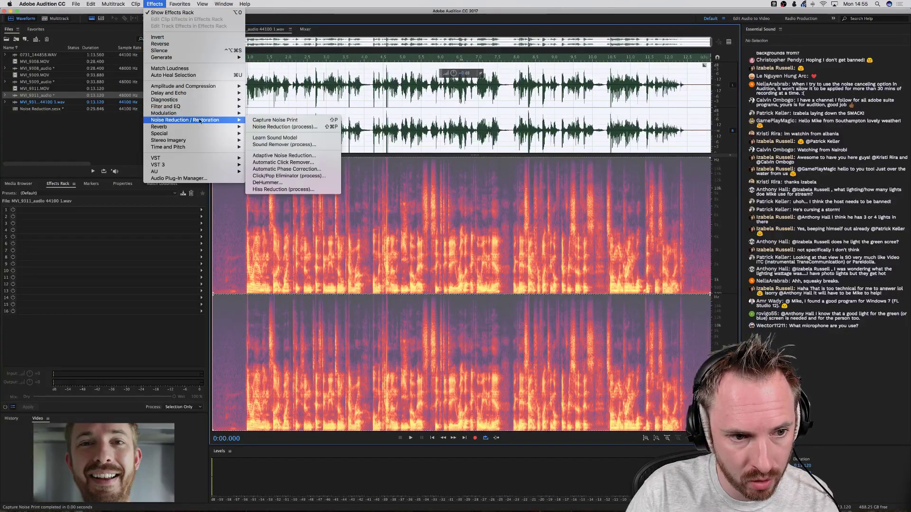
pyautogui.click(272, 127)
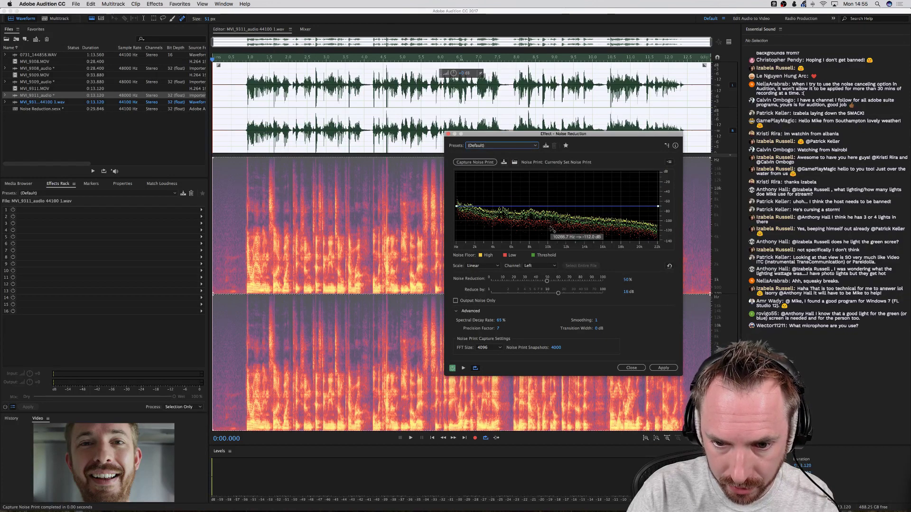
pyautogui.press('space')
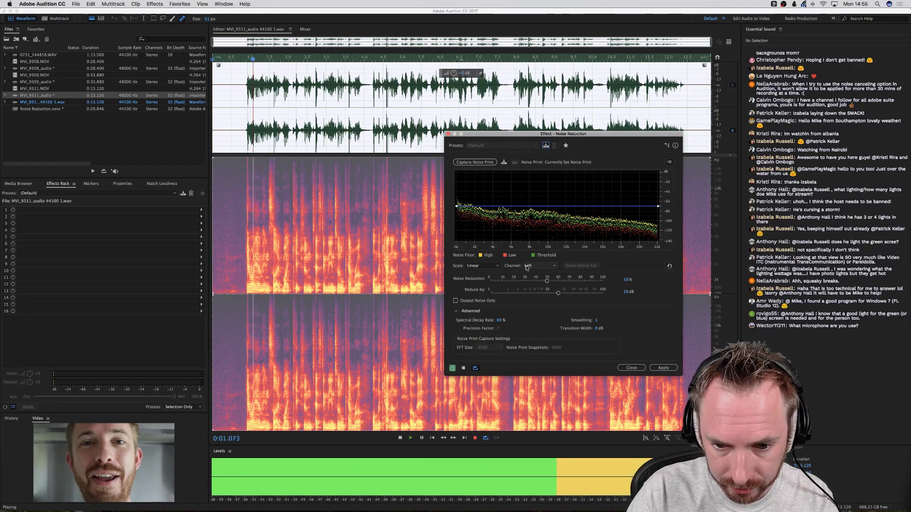
# Raise the noise reduction strength in stages to 92%, previewing the voice between changes.
pyautogui.click(539, 281)
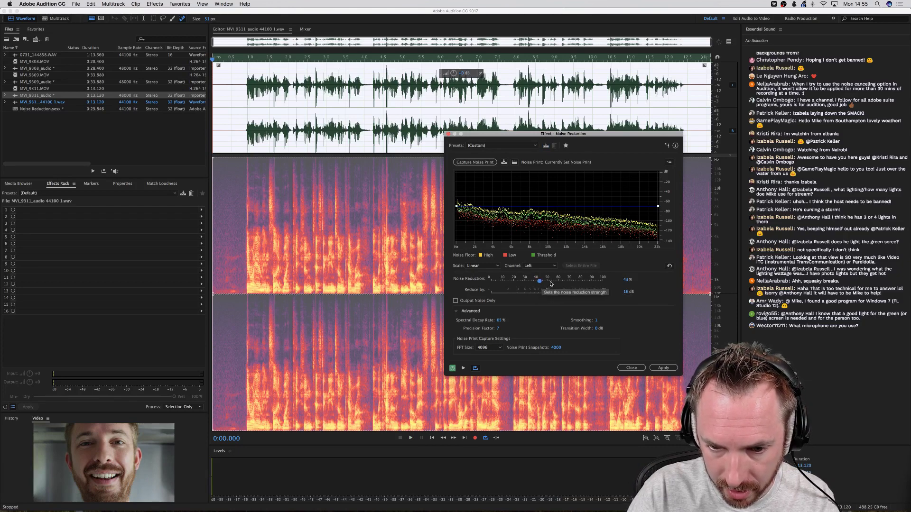
pyautogui.moveTo(550, 284); pyautogui.dragTo(574, 285)
pyautogui.press('space')
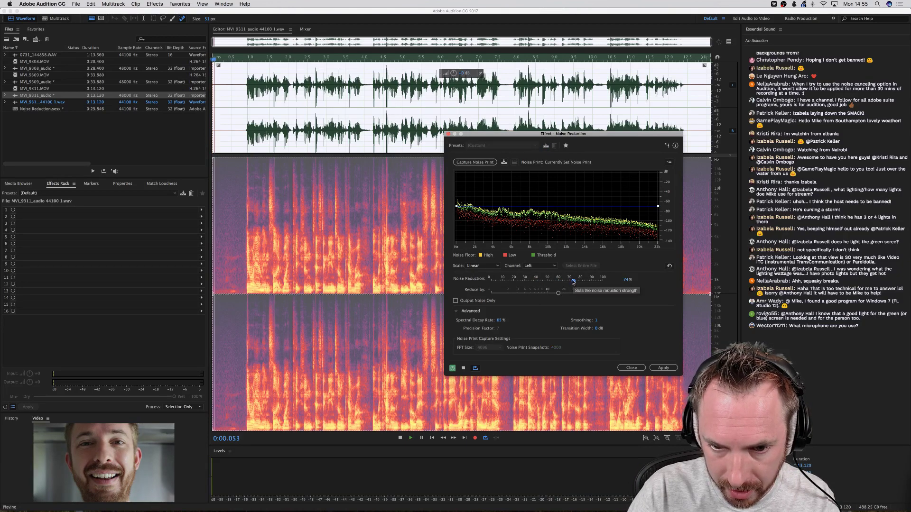
pyautogui.click(571, 279)
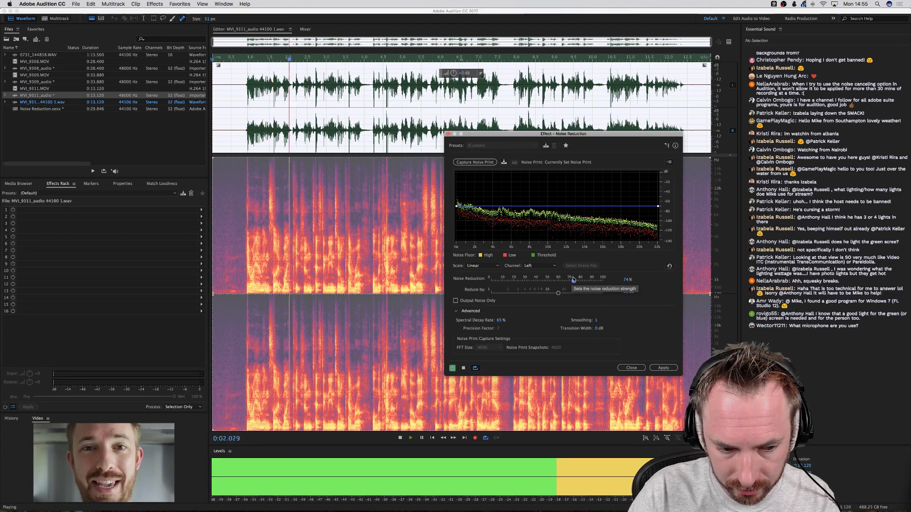
pyautogui.press('space')
pyautogui.moveTo(574, 281); pyautogui.dragTo(582, 282)
pyautogui.press('space')
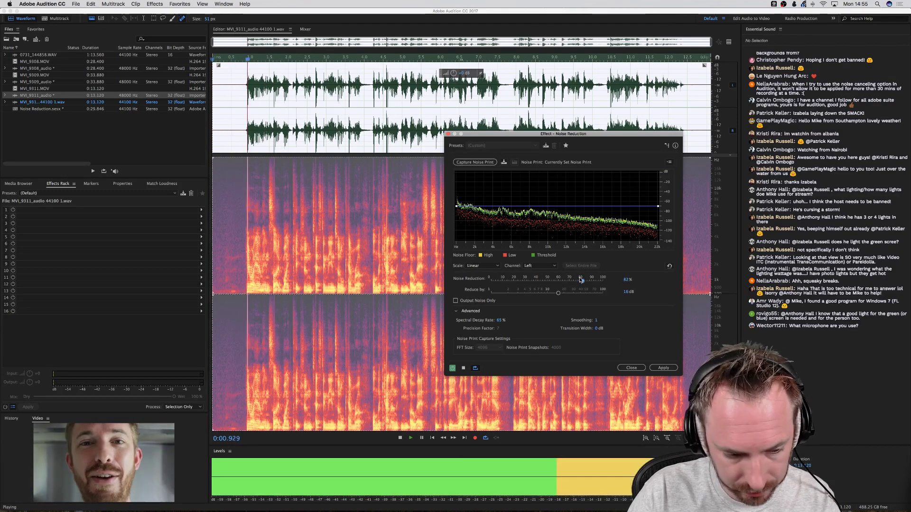
pyautogui.click(594, 282)
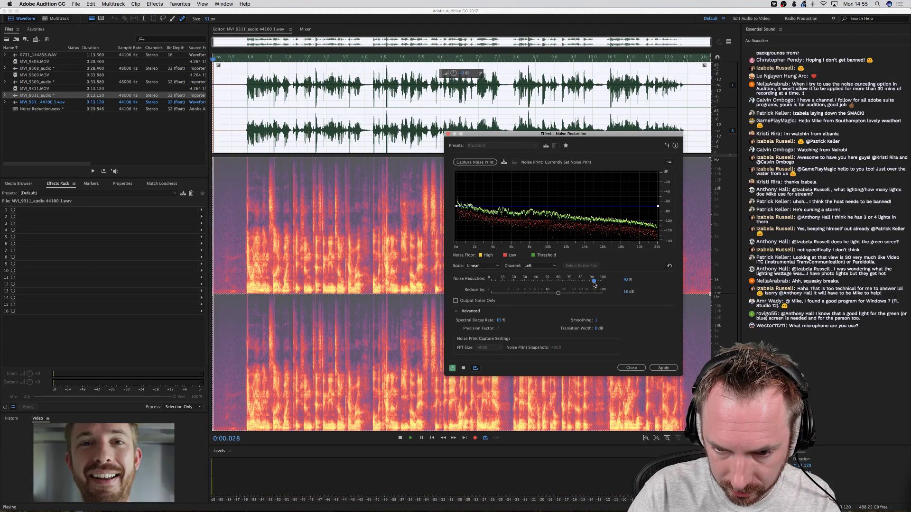
# Set the Noise Reduction effect's Reduce by amount to 28.3 dB and preview the result.
pyautogui.click(572, 293)
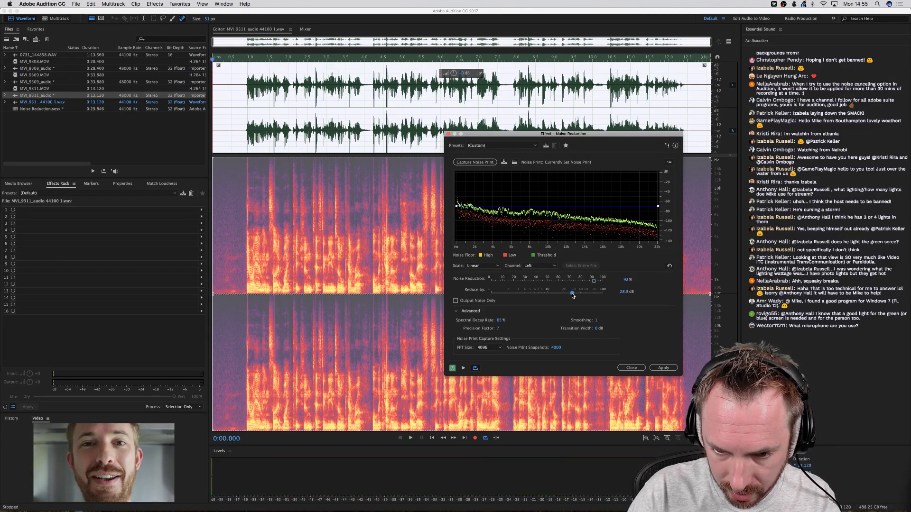
pyautogui.press('space')
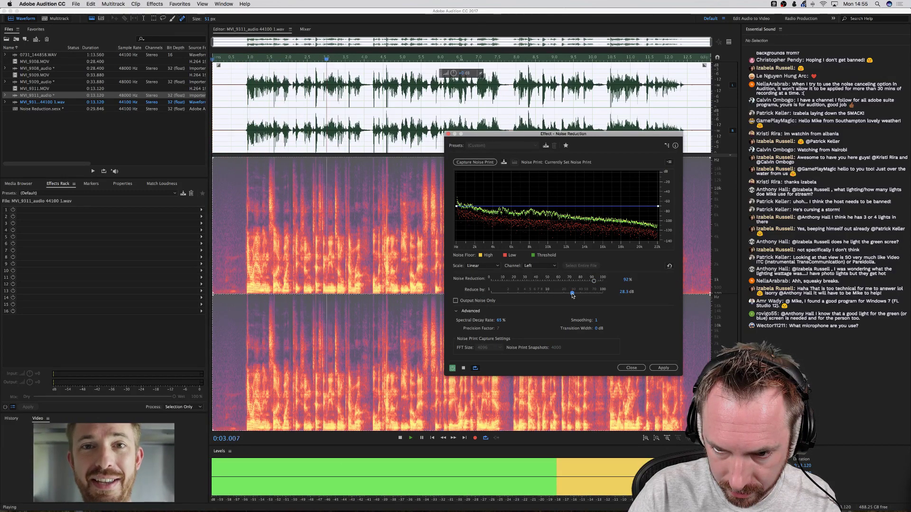
pyautogui.press('space')
# Try a dip in the noise reduction curve near 17 kHz, preview it, and return the curve to level.
pyautogui.click(607, 206)
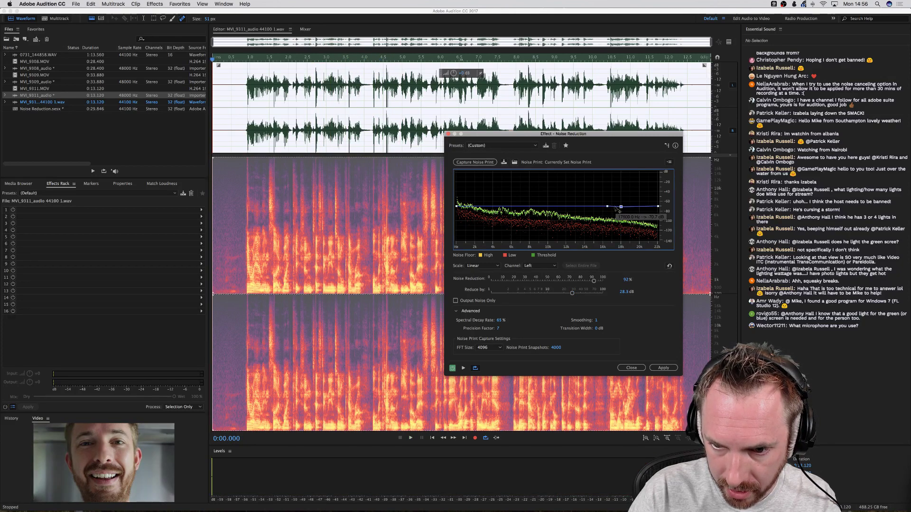
pyautogui.moveTo(617, 209); pyautogui.dragTo(615, 230)
pyautogui.press('space')
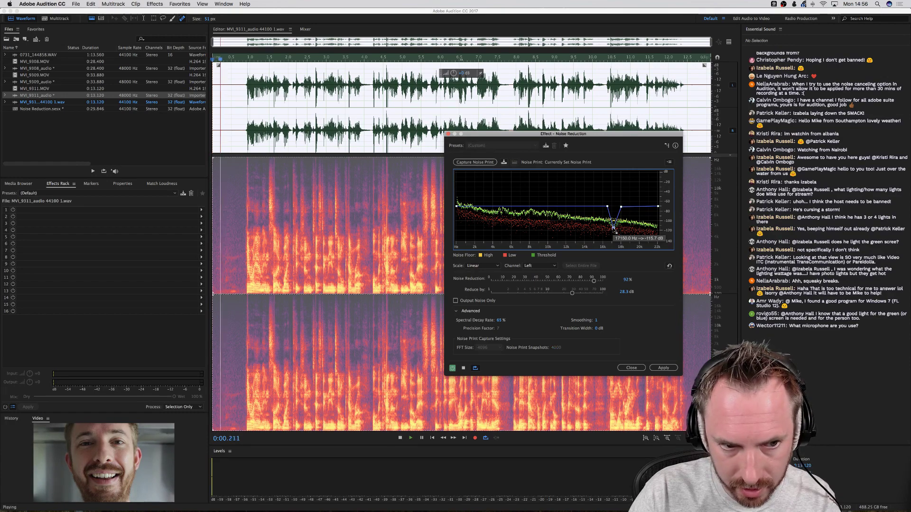
pyautogui.press('space')
pyautogui.moveTo(613, 228); pyautogui.dragTo(615, 209)
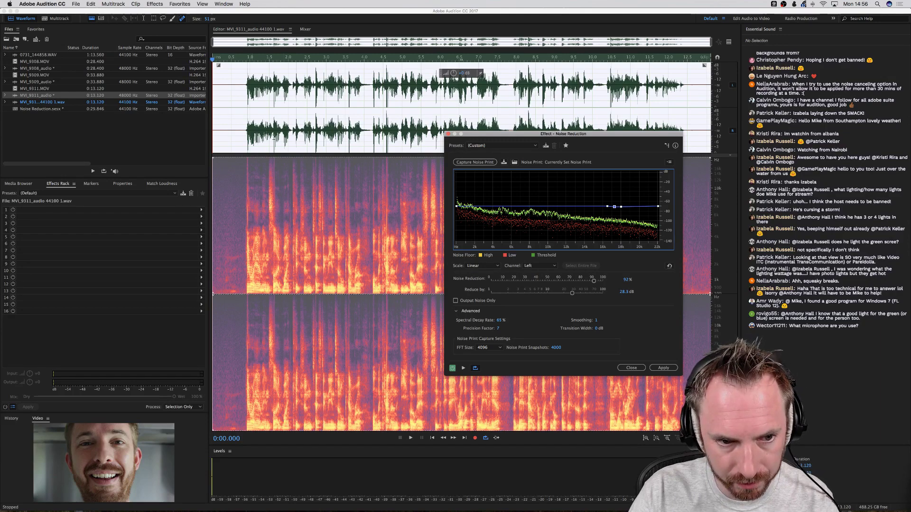
pyautogui.moveTo(608, 135); pyautogui.dragTo(610, 153)
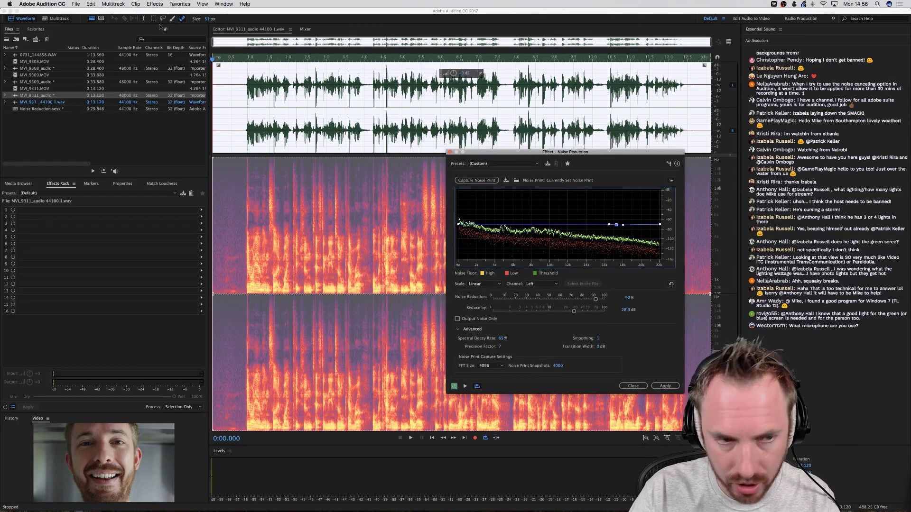
# Apply a Parametric Equalizer to the whole file with band 4 as a narrow cut at 1570 Hz and -12.3 dB, previewing it first.
pyautogui.click(155, 4)
pyautogui.moveTo(177, 87)
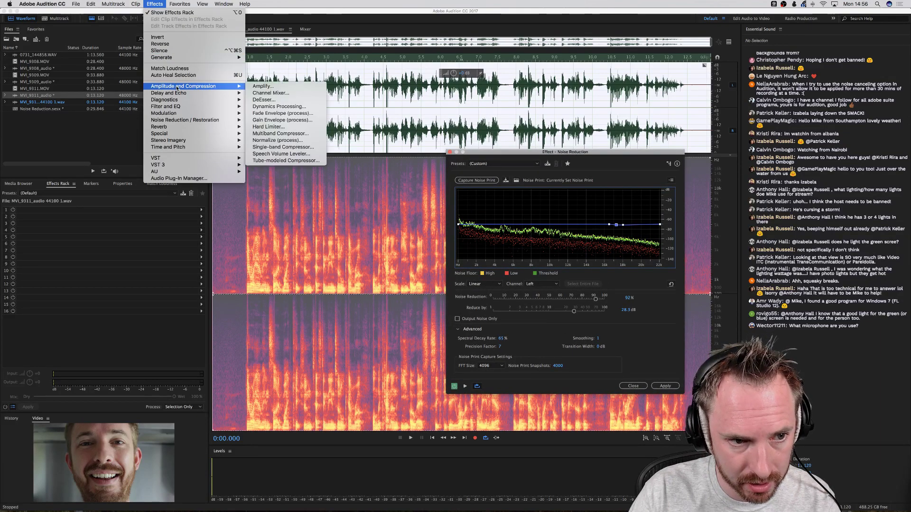
pyautogui.moveTo(170, 106)
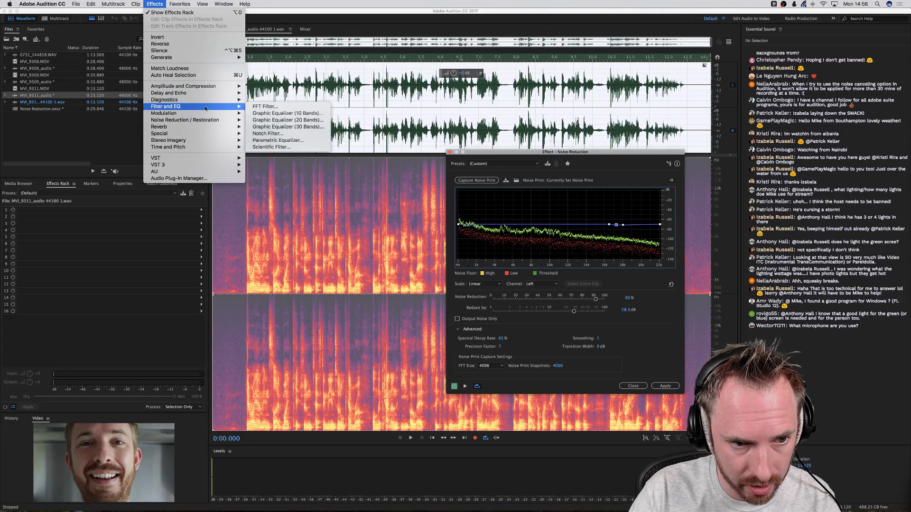
pyautogui.click(279, 140)
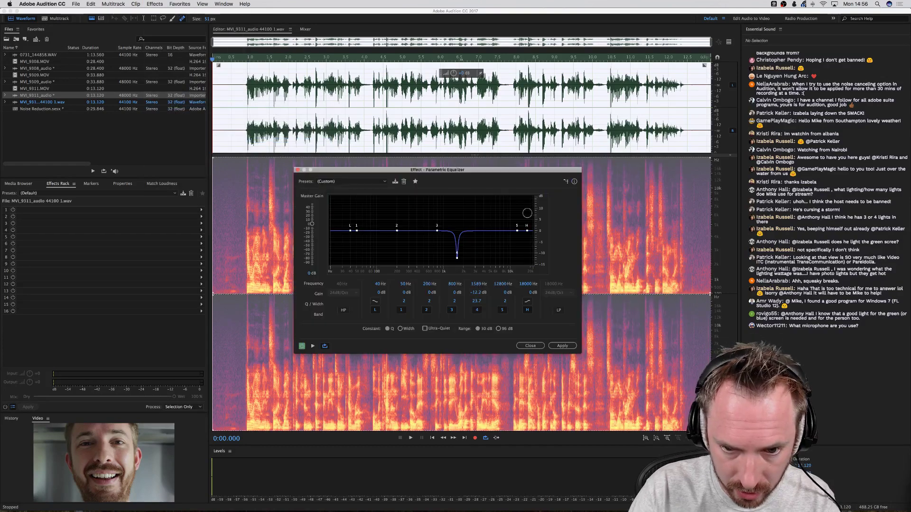
pyautogui.press('space')
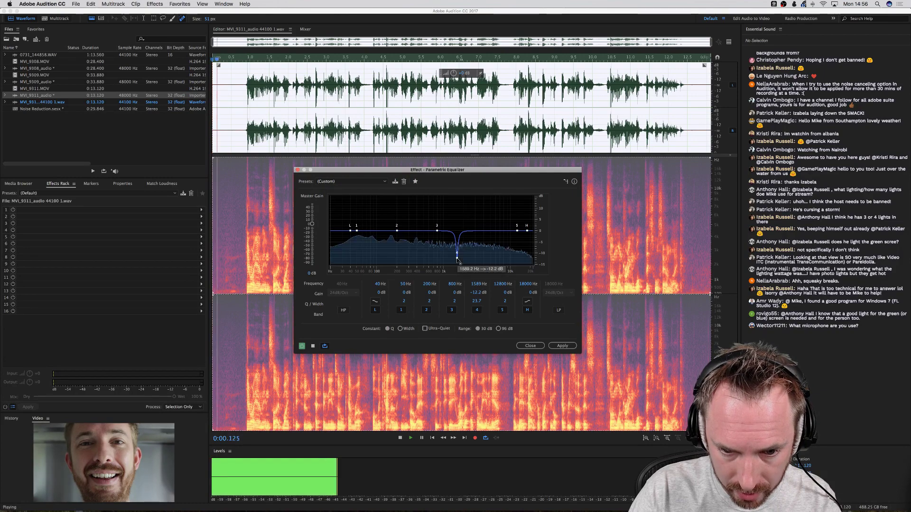
pyautogui.moveTo(458, 262)
pyautogui.mouseDown()
pyautogui.moveTo(517, 260)
pyautogui.moveTo(499, 204)
pyautogui.moveTo(474, 204)
pyautogui.moveTo(504, 202)
pyautogui.moveTo(456, 202)
pyautogui.moveTo(459, 262)
pyautogui.mouseUp()
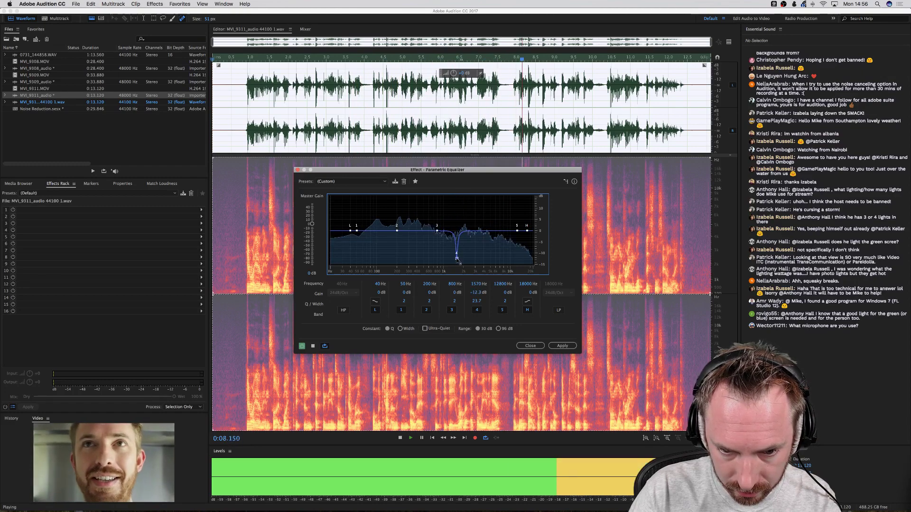
pyautogui.press('space')
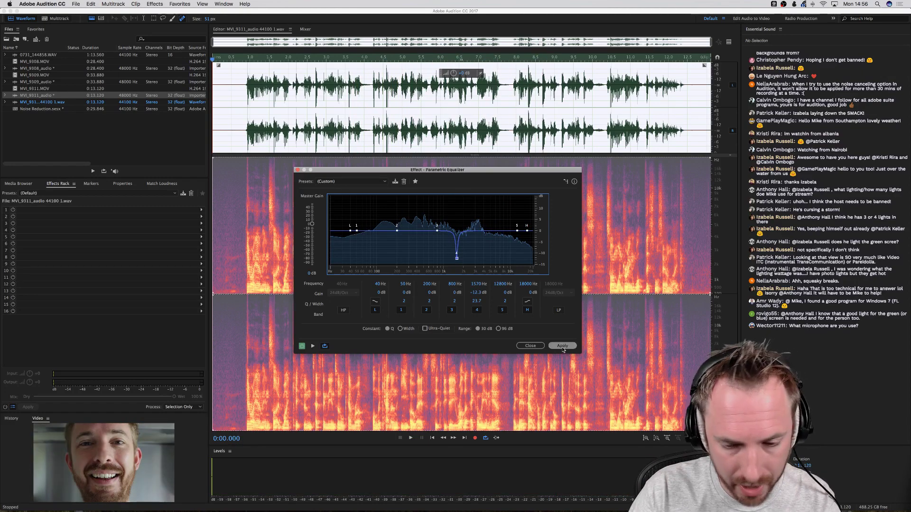
pyautogui.click(563, 346)
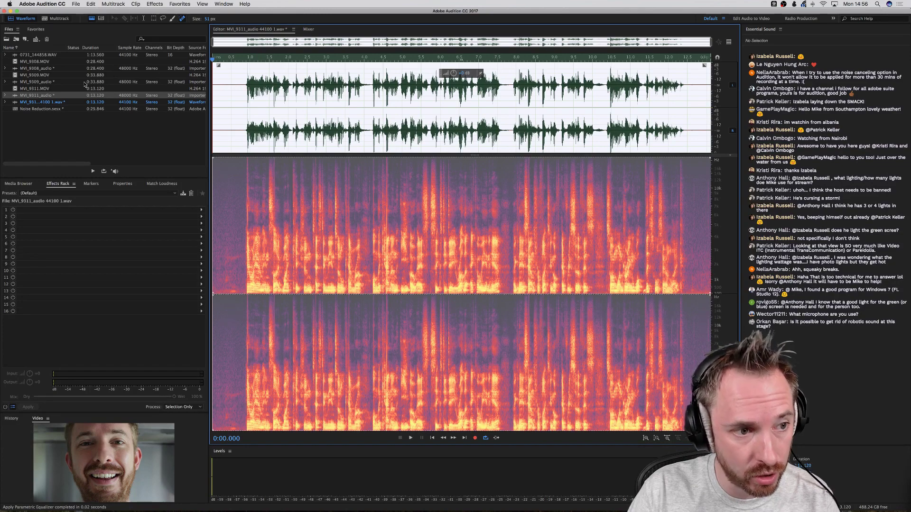
# Return to the Noise Reduction multitrack session and delete the MVI_9311 video and audio clips.
pyautogui.click(56, 18)
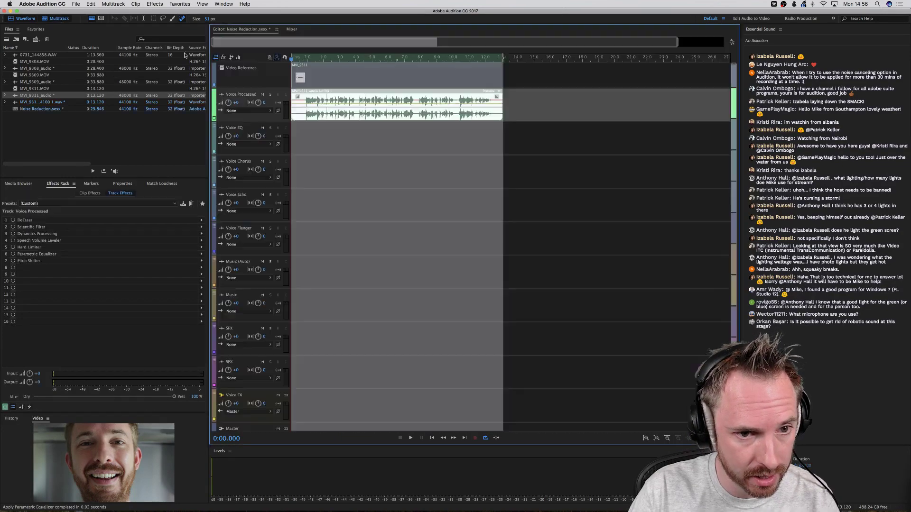
pyautogui.doubleClick(36, 81)
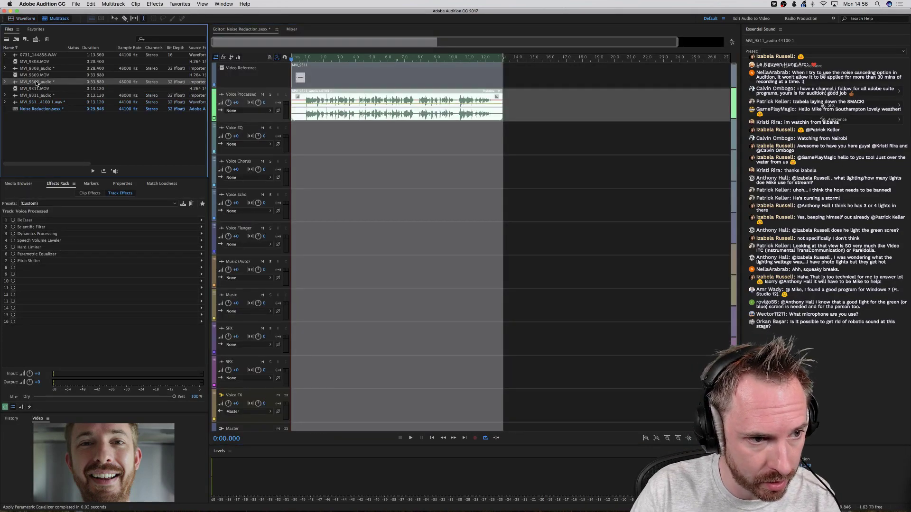
pyautogui.click(46, 19)
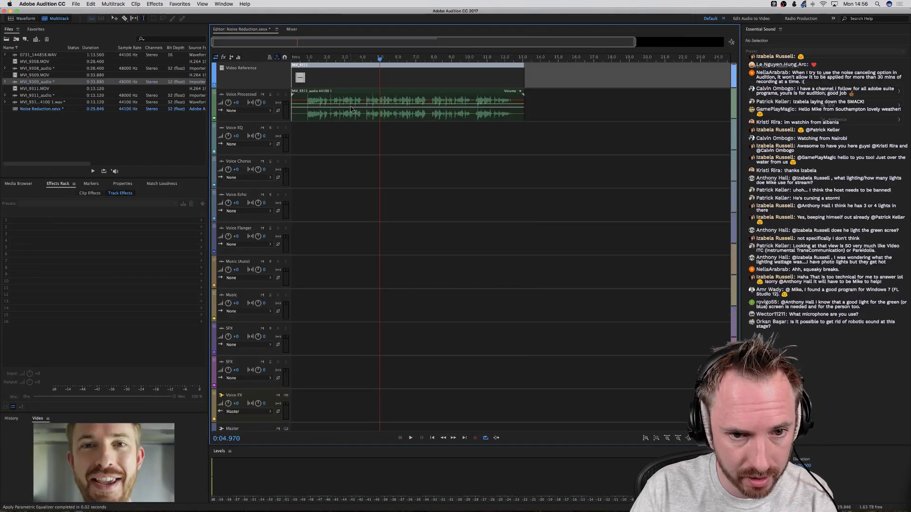
pyautogui.click(340, 96)
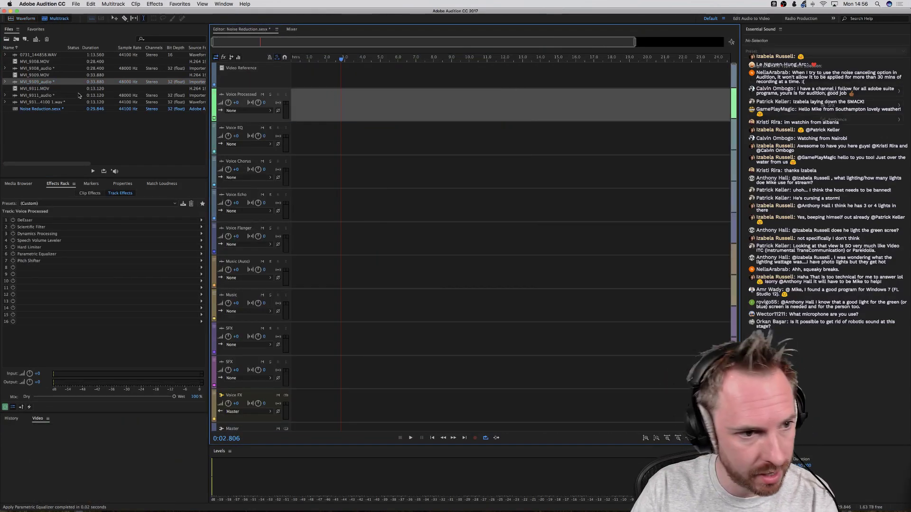
# Add the MVI_9309 video to Video Reference and its audio, conformed to the session sample rate, to Voice Processed, then play from near the start.
pyautogui.moveTo(36, 76); pyautogui.dragTo(297, 78)
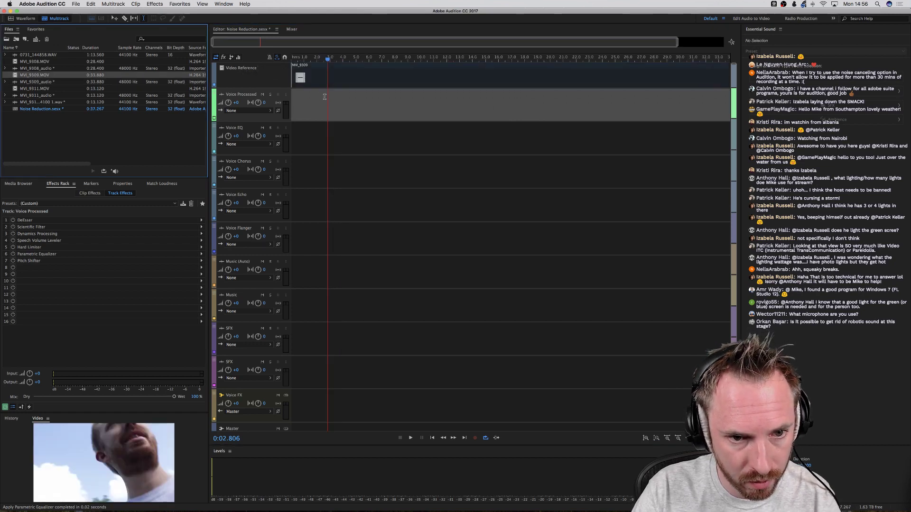
pyautogui.moveTo(55, 85); pyautogui.dragTo(316, 100)
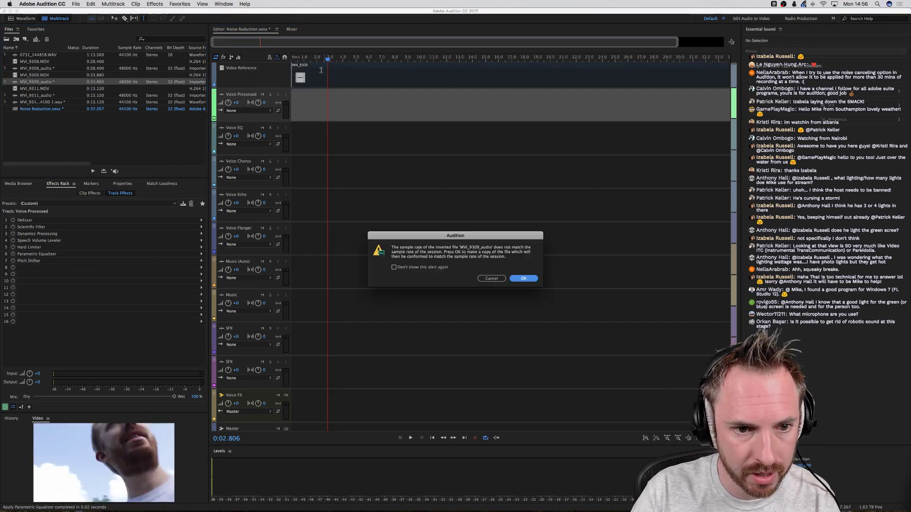
pyautogui.click(522, 278)
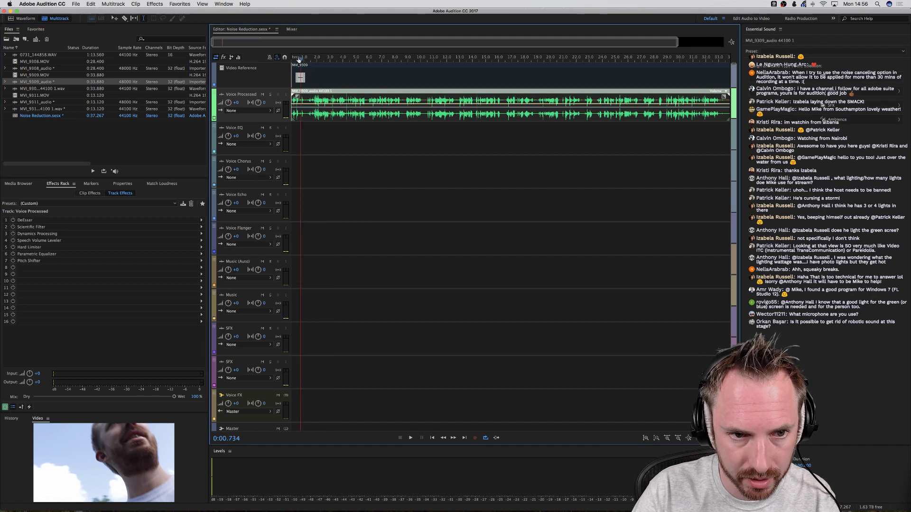
pyautogui.click(298, 60)
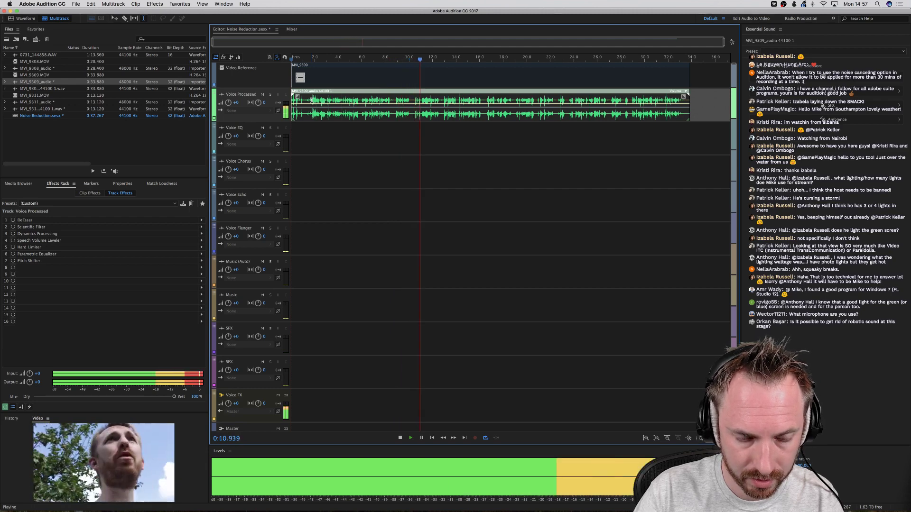
# Open the MVI_9309 audio clip for waveform editing and place the playhead at the beginning of the file.
pyautogui.doubleClick(312, 101)
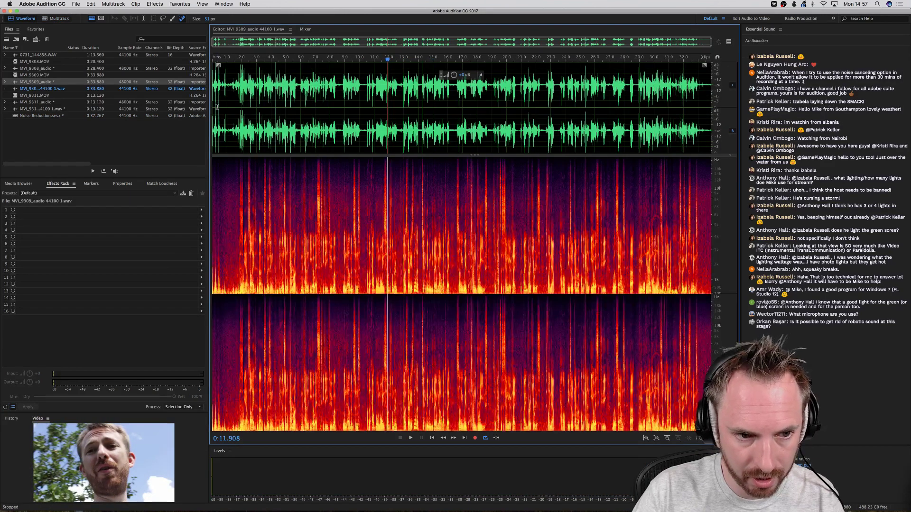
pyautogui.moveTo(228, 60); pyautogui.dragTo(212, 59)
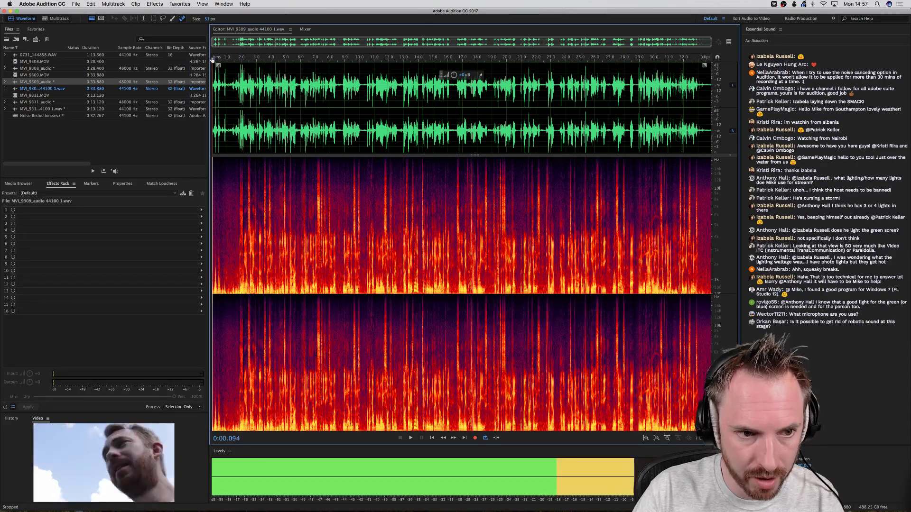
pyautogui.scroll(5, 212, 60)
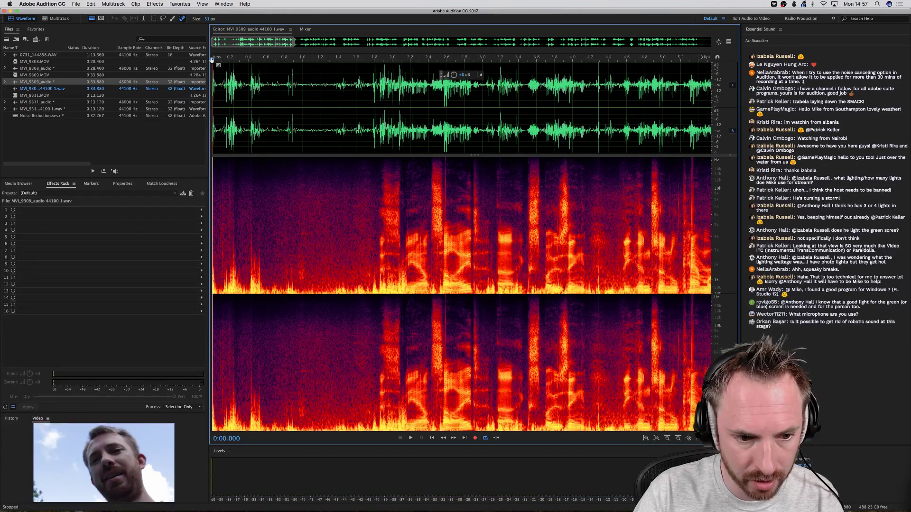
pyautogui.scroll(3, 212, 60)
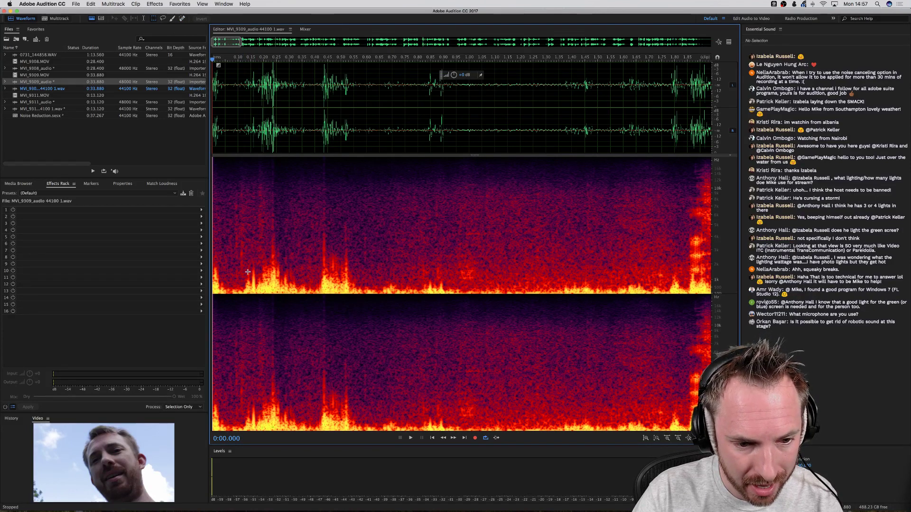
# Select the low-frequency rumble from about 0.13 to 0.33 s in the spectrogram, play it, and learn it as a sound model.
pyautogui.moveTo(248, 272); pyautogui.dragTo(296, 310)
pyautogui.press('space')
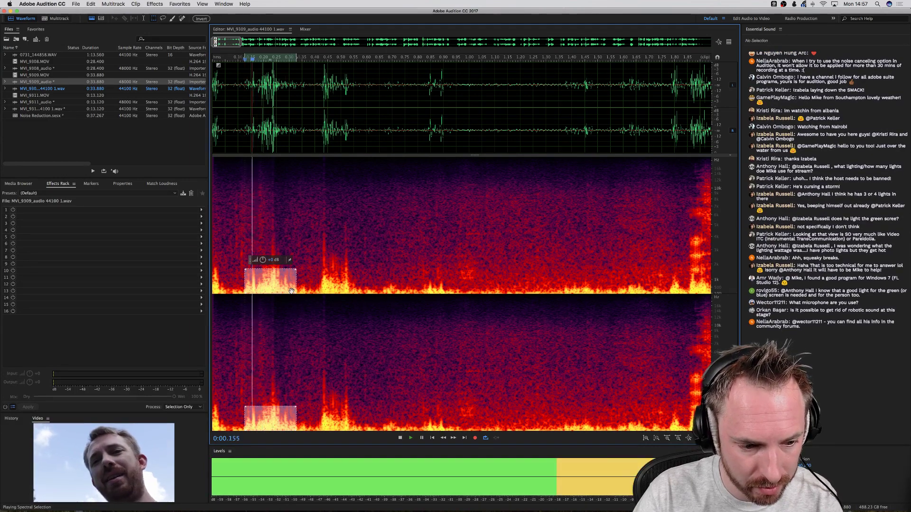
pyautogui.press('space')
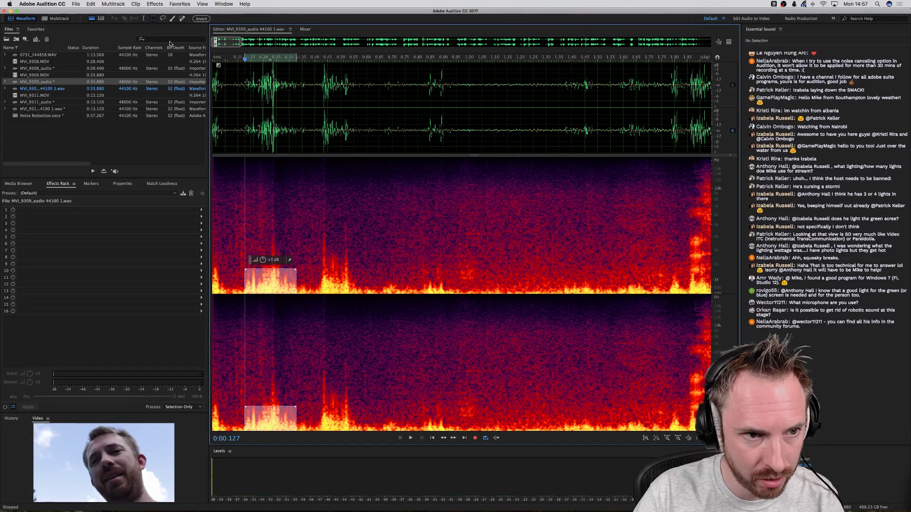
pyautogui.click(162, 4)
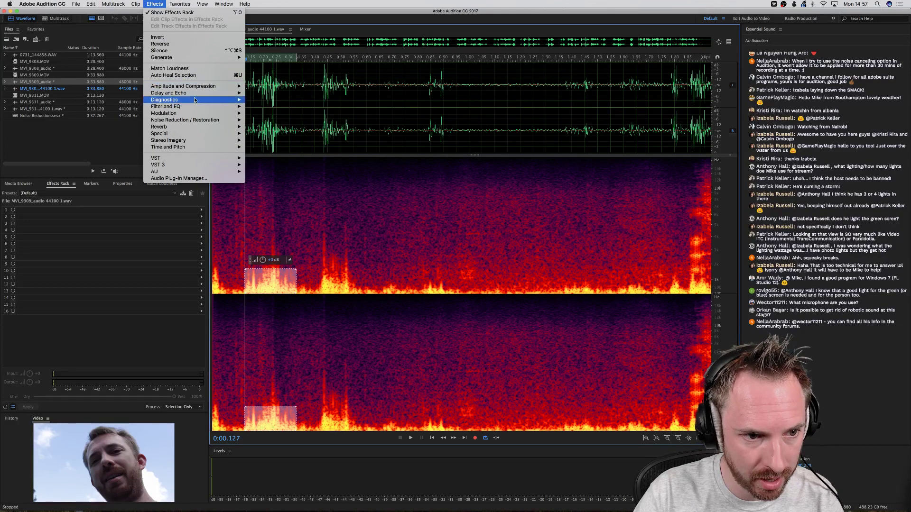
pyautogui.moveTo(197, 120)
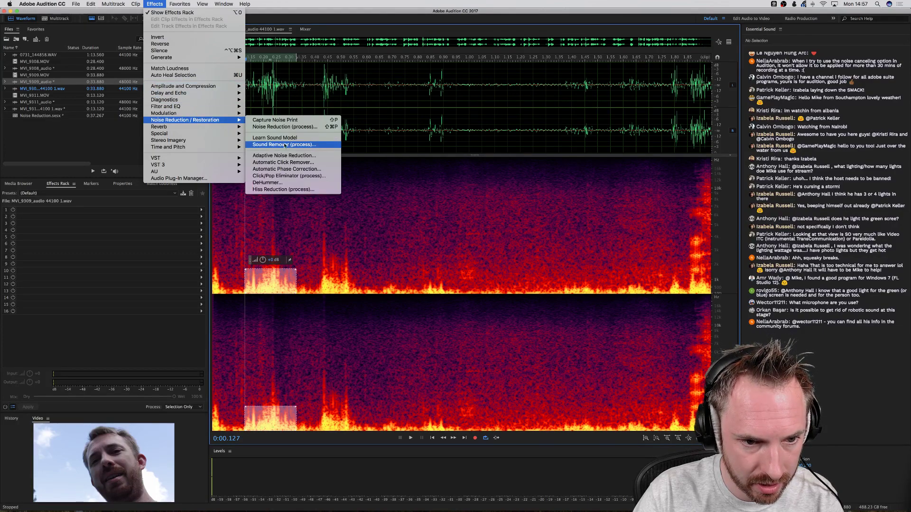
pyautogui.click(284, 138)
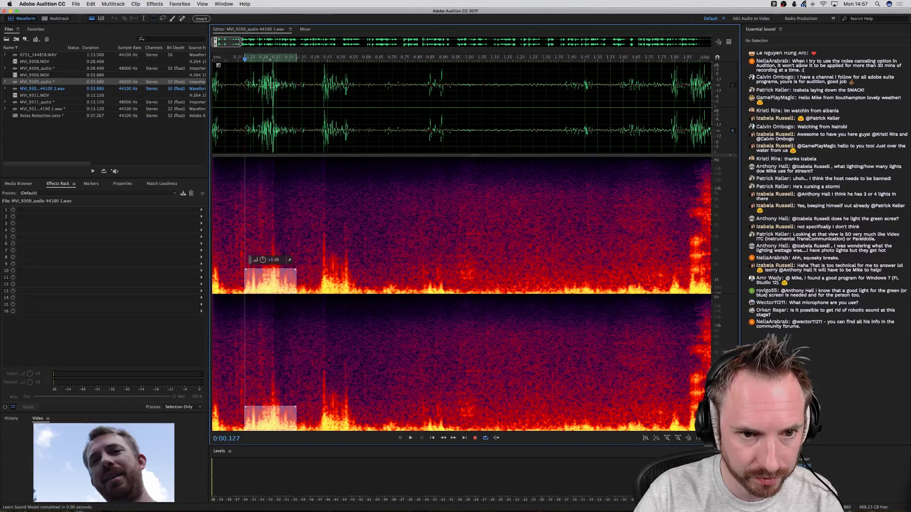
# Select the whole file, open the Sound Remover effect for it, and preview the result.
pyautogui.scroll(-10, 302, 60)
pyautogui.doubleClick(262, 86)
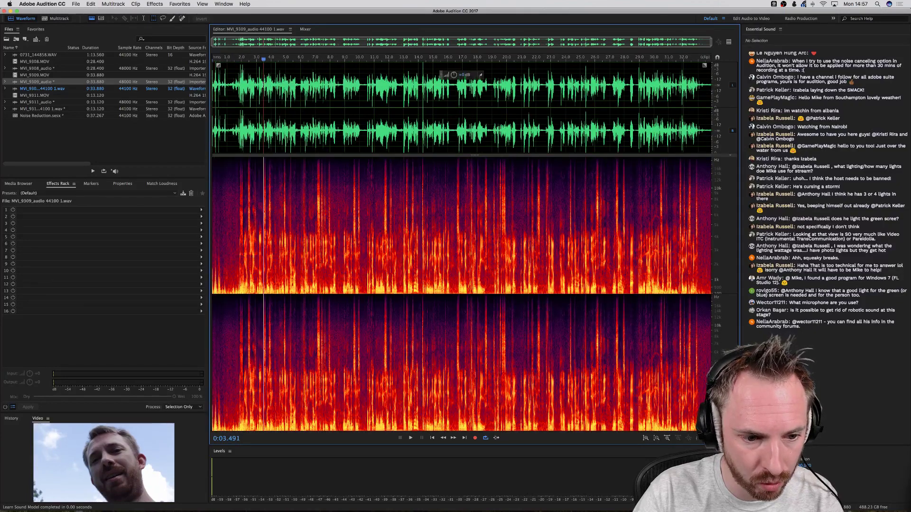
pyautogui.click(154, 4)
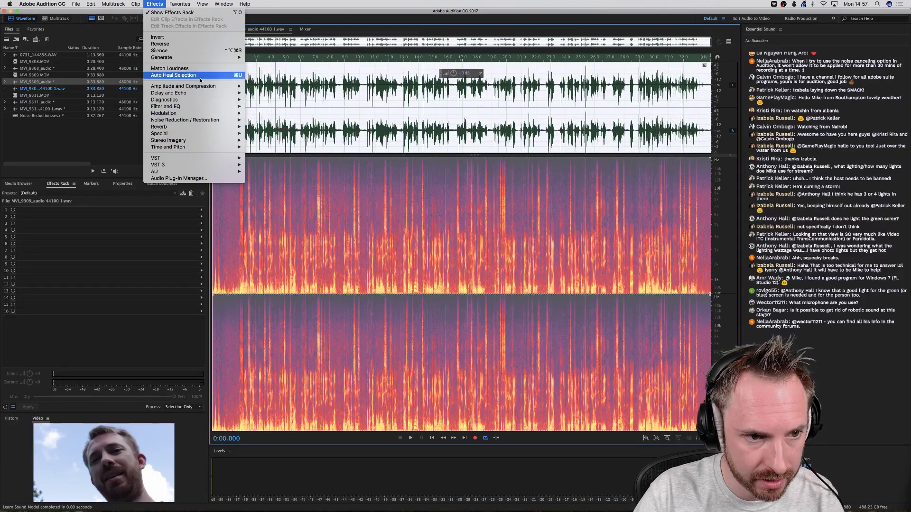
pyautogui.moveTo(198, 119)
pyautogui.click(275, 144)
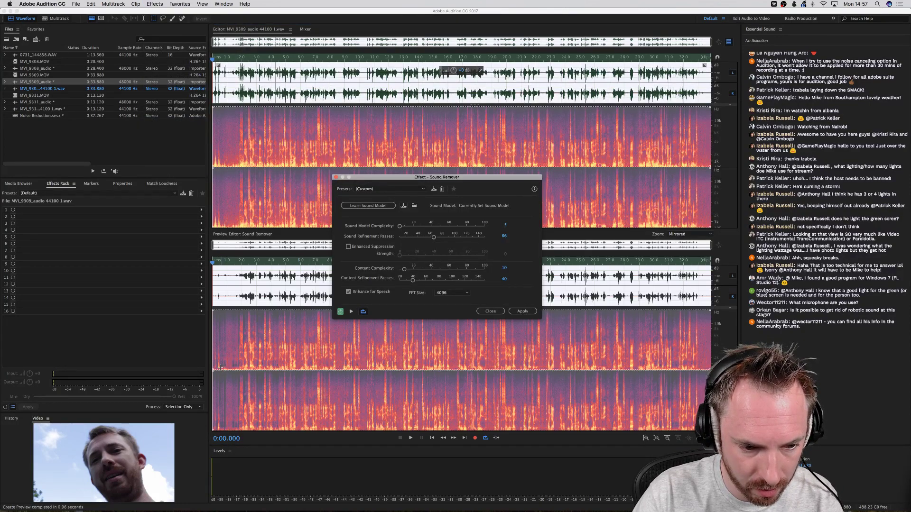
pyautogui.press('space')
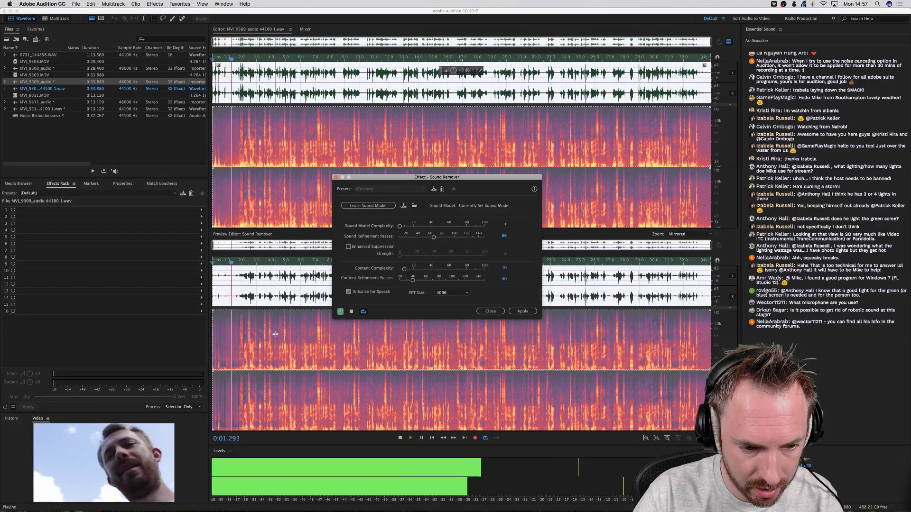
# Load Sound Remover's Default preset and preview the result.
pyautogui.click(389, 189)
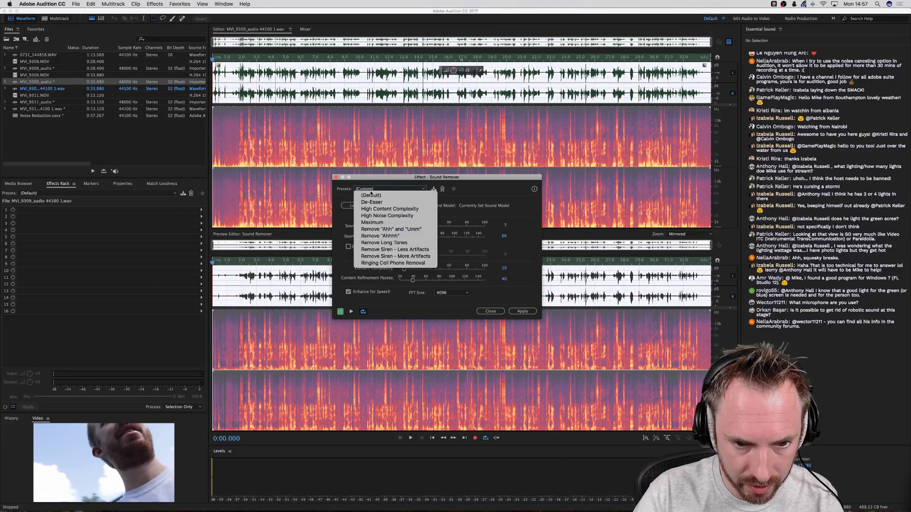
pyautogui.click(378, 195)
pyautogui.press('space')
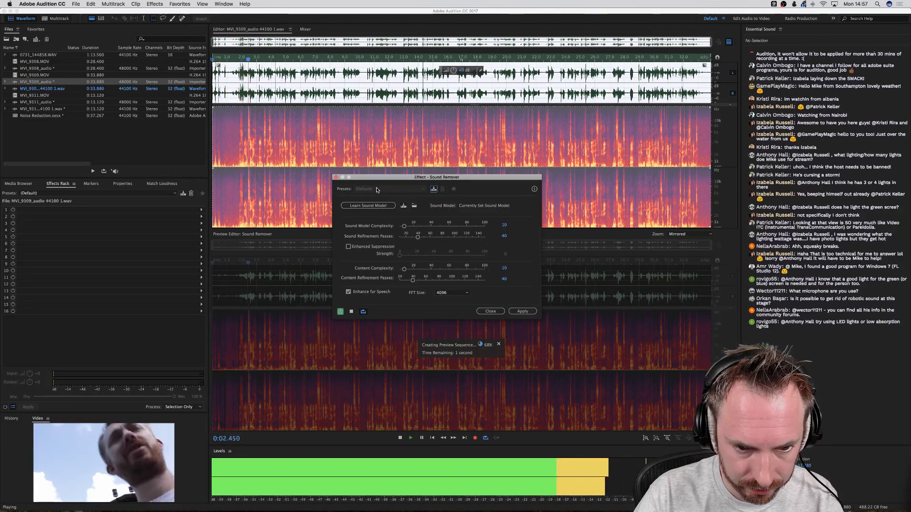
pyautogui.click(396, 189)
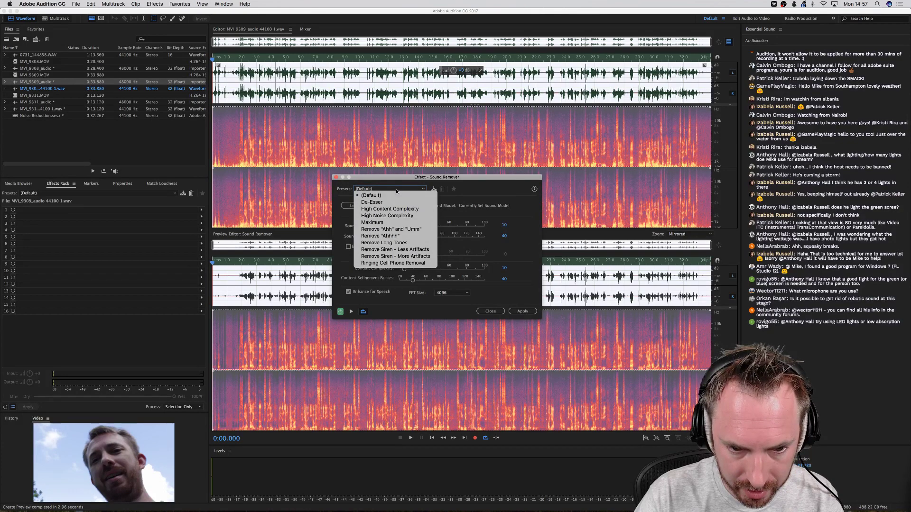
pyautogui.click(399, 189)
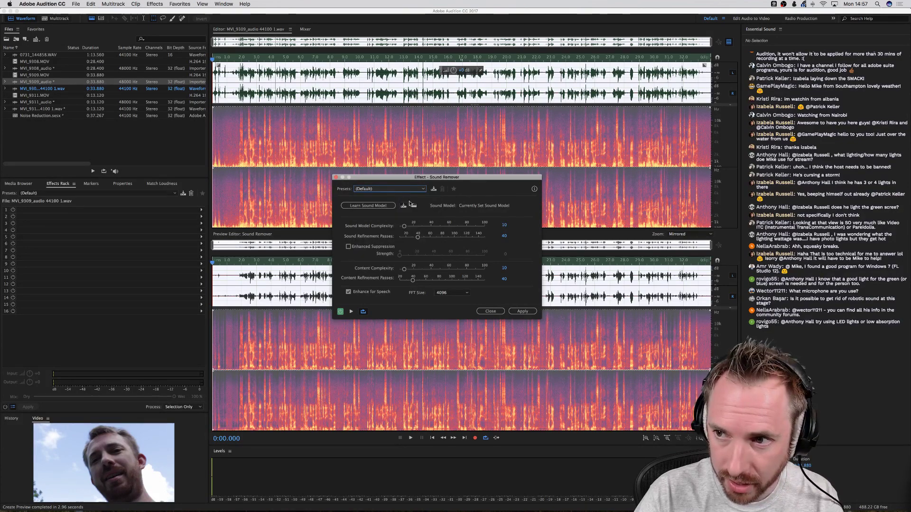
# Try Sound Remover with 19 sound refinement passes, 30 content refinement passes and content complexity 18, and preview it.
pyautogui.click(405, 269)
pyautogui.click(407, 282)
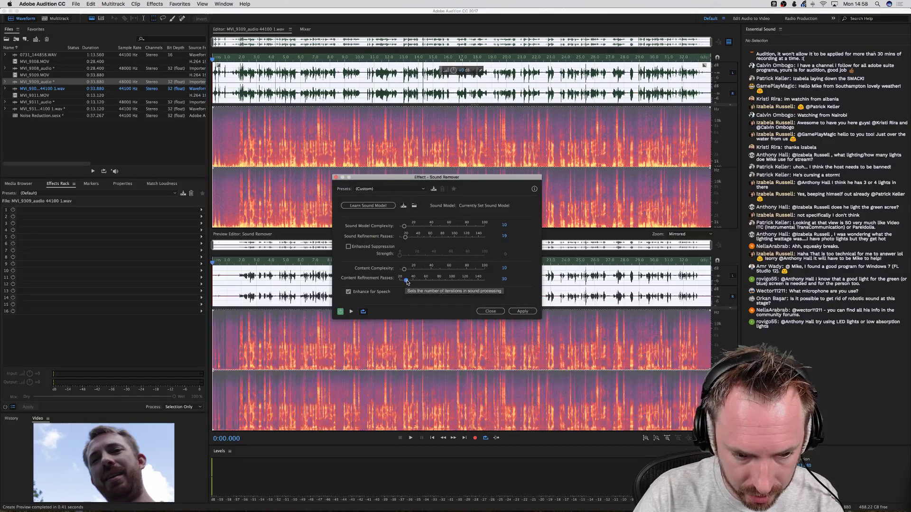
pyautogui.press('space')
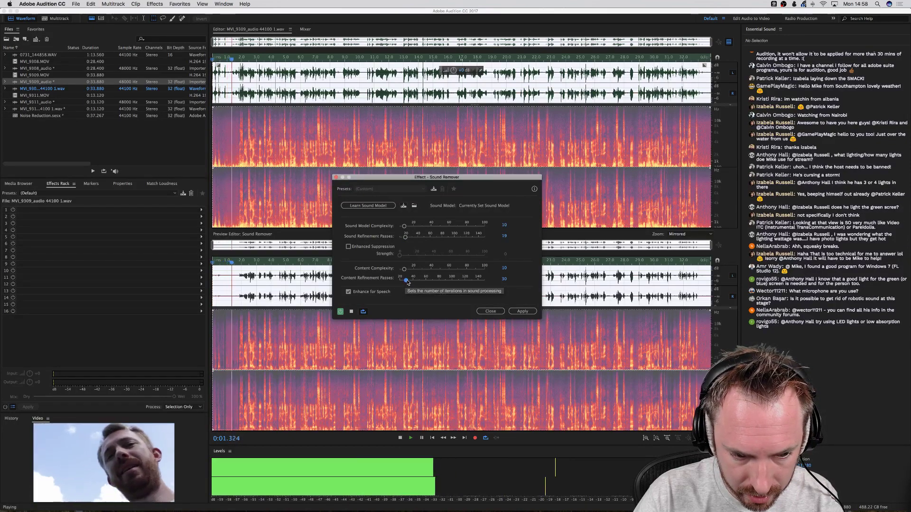
pyautogui.moveTo(404, 269); pyautogui.dragTo(412, 271)
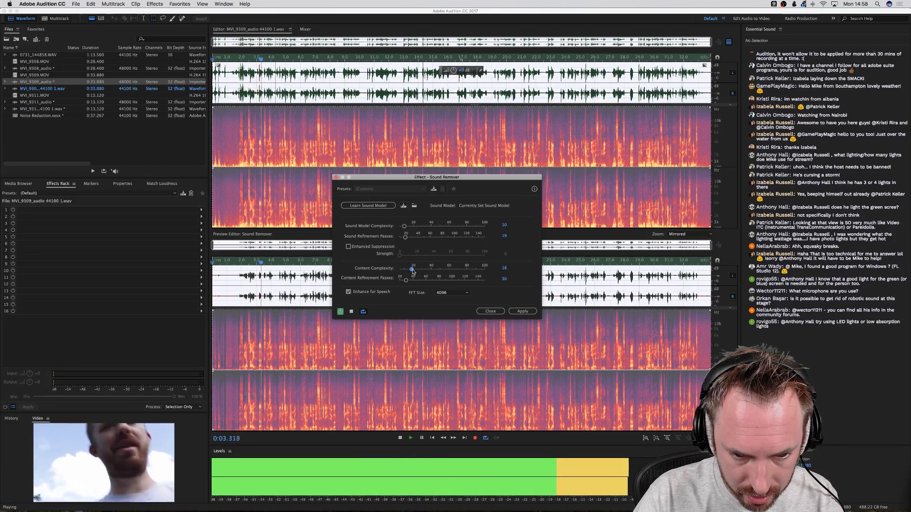
pyautogui.press('space')
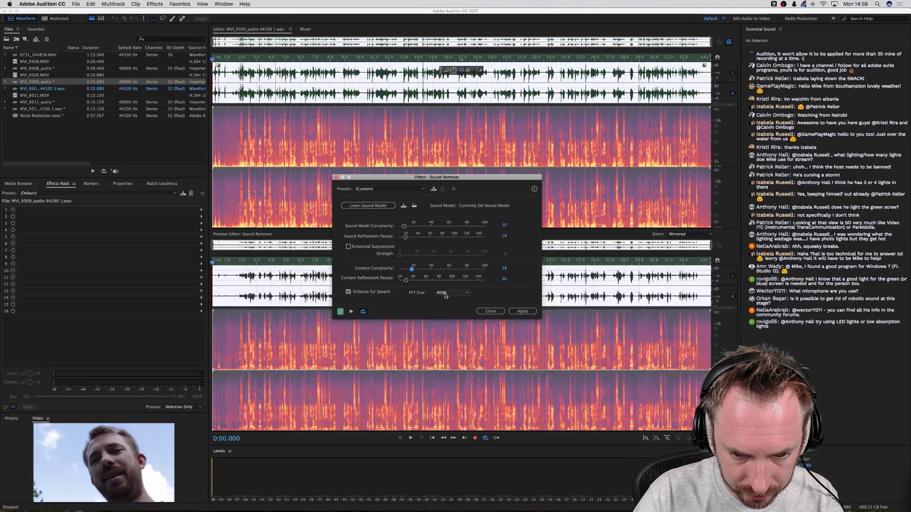
pyautogui.press('space')
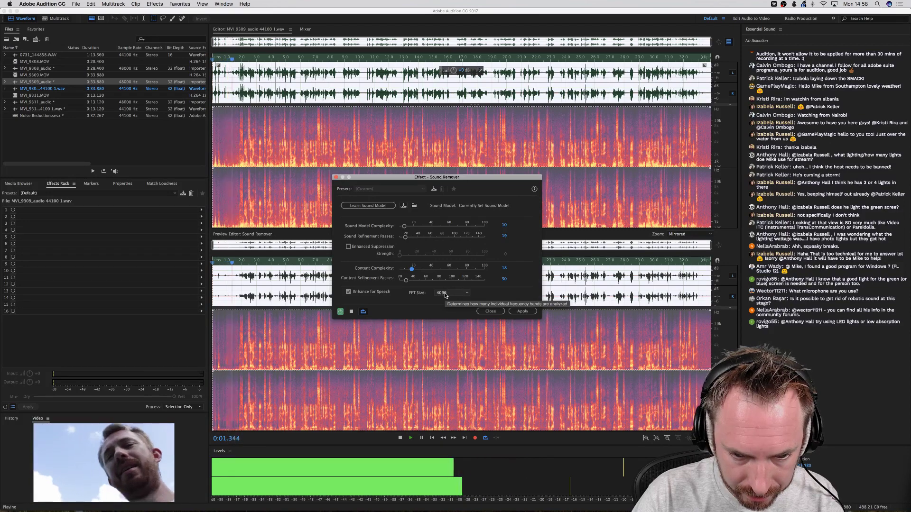
# Try Sound Remover's FFT sizes 512 and 16384, play a preview, and close the effect without applying it.
pyautogui.click(446, 294)
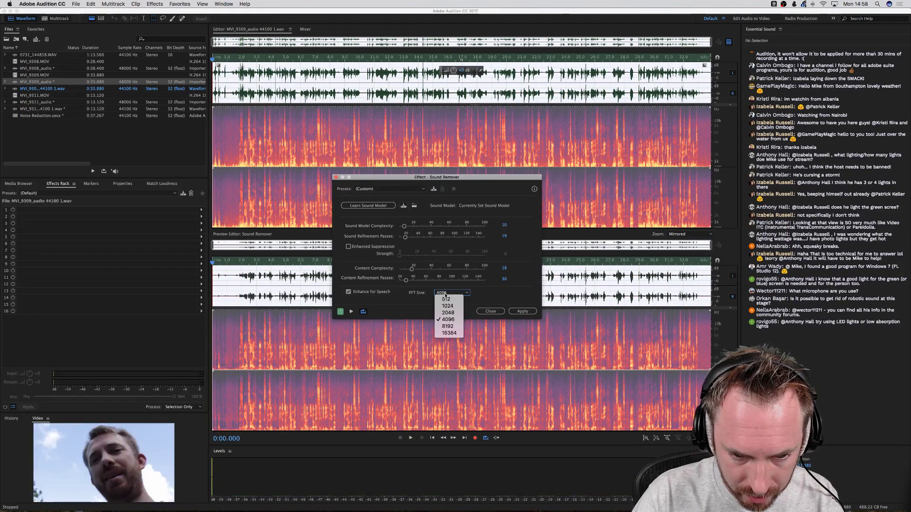
pyautogui.click(446, 300)
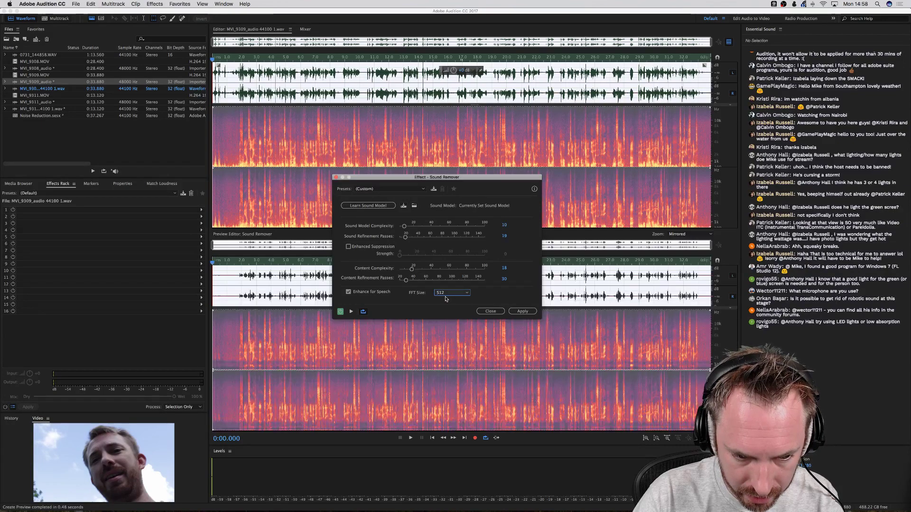
pyautogui.click(446, 294)
pyautogui.click(446, 334)
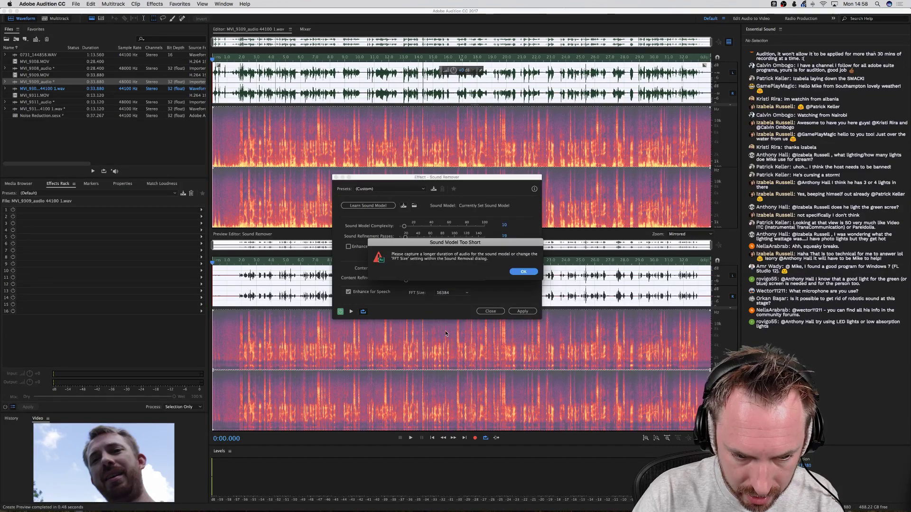
pyautogui.click(521, 271)
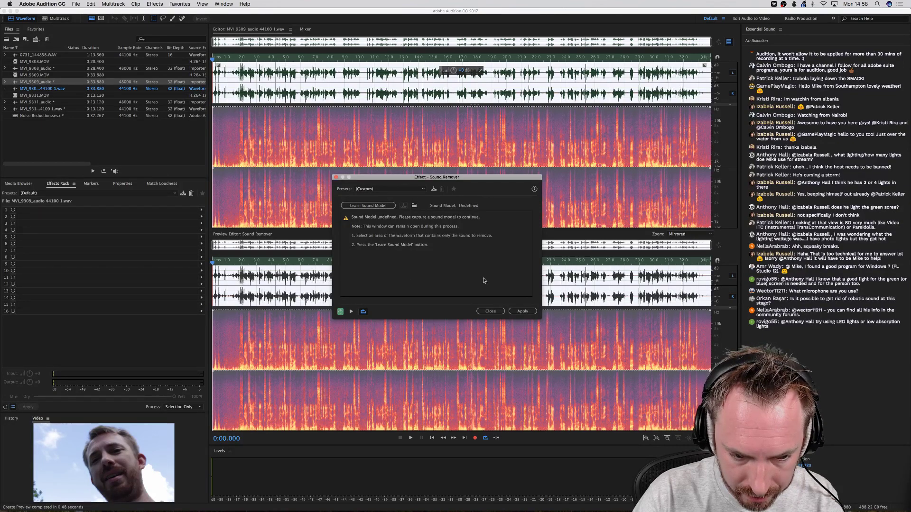
pyautogui.press('space')
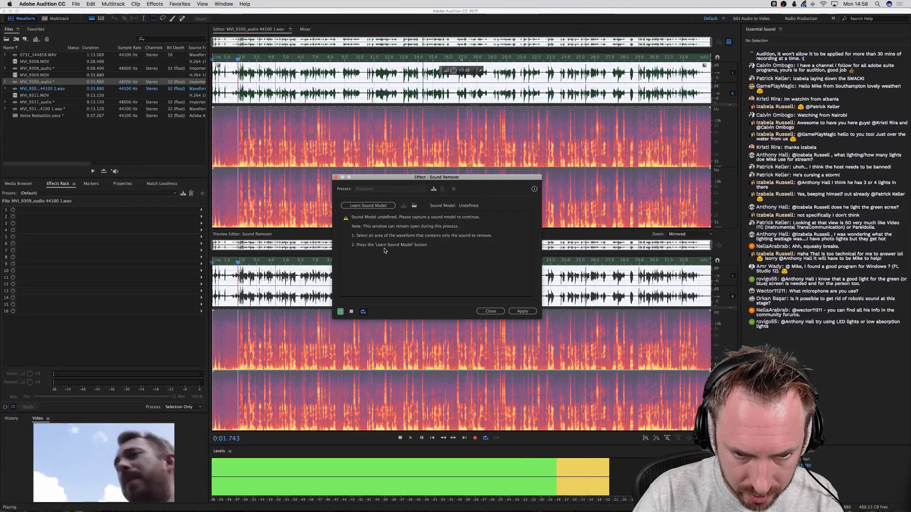
pyautogui.click(491, 312)
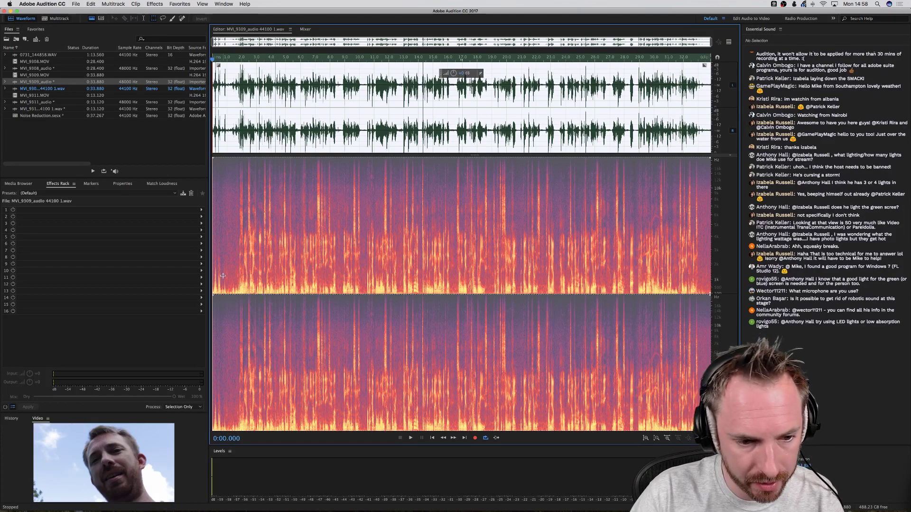
# Delete the lowest frequency band from the file's start to about 9.5 s in the spectrogram and play the result.
pyautogui.click(223, 275)
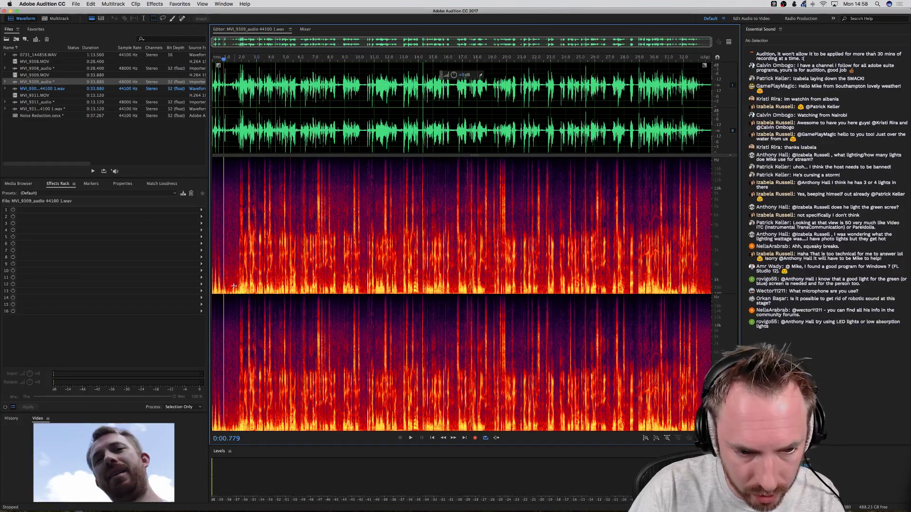
pyautogui.moveTo(214, 283); pyautogui.dragTo(351, 293)
pyautogui.press('Delete')
pyautogui.press('space')
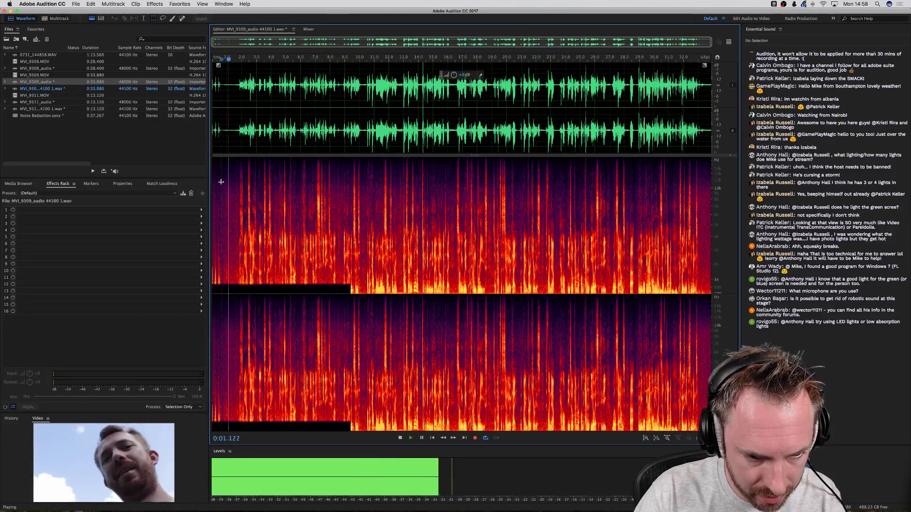
pyautogui.press('space')
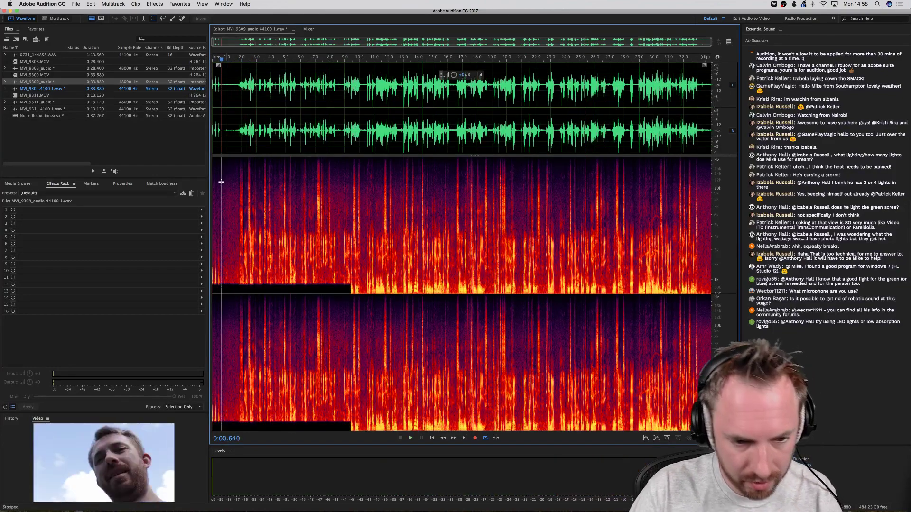
# Undo the last low-frequency deletion and play the recording from about 8.8 s, 5.8 s and 10.3 s.
pyautogui.press('super+z')
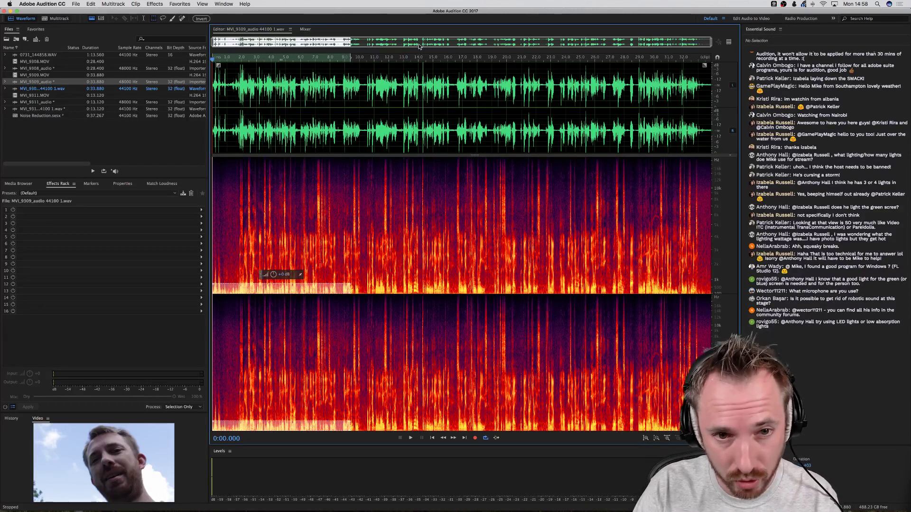
pyautogui.click(364, 86)
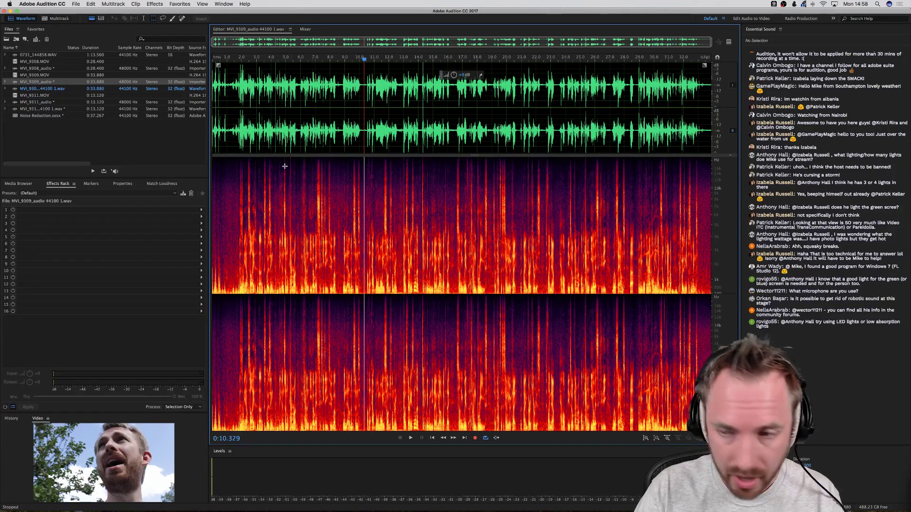
pyautogui.click(341, 126)
pyautogui.press('space')
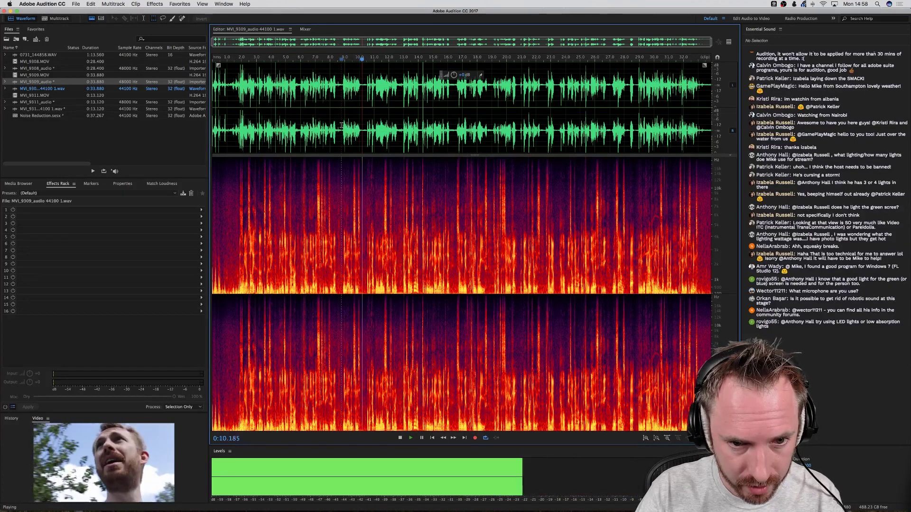
pyautogui.press('space')
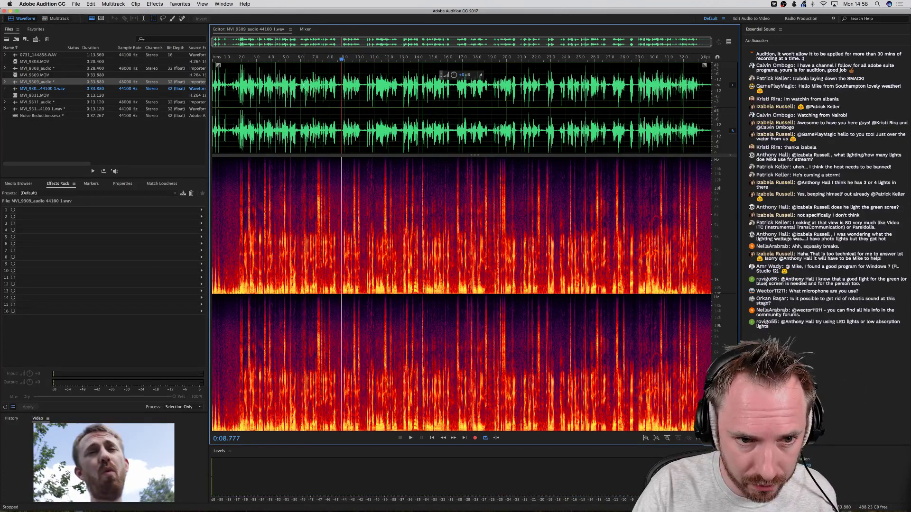
pyautogui.click(298, 88)
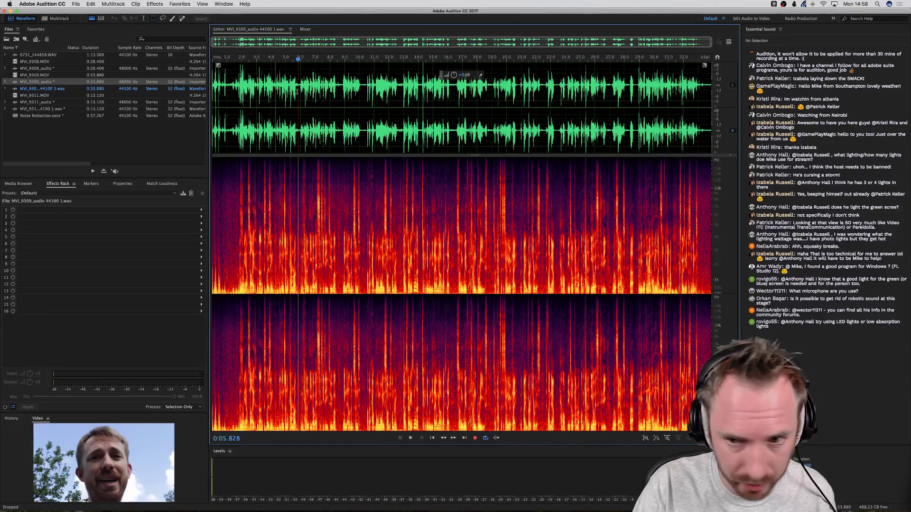
pyautogui.press('space')
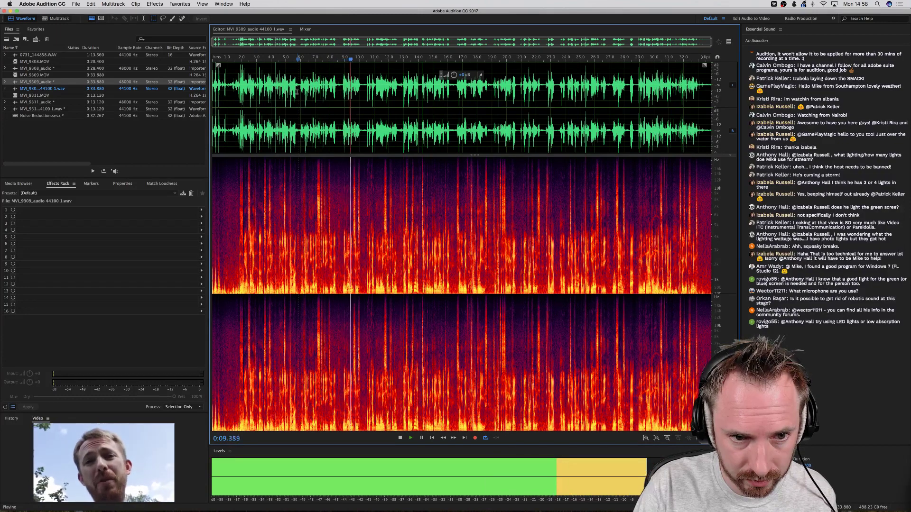
pyautogui.press('space')
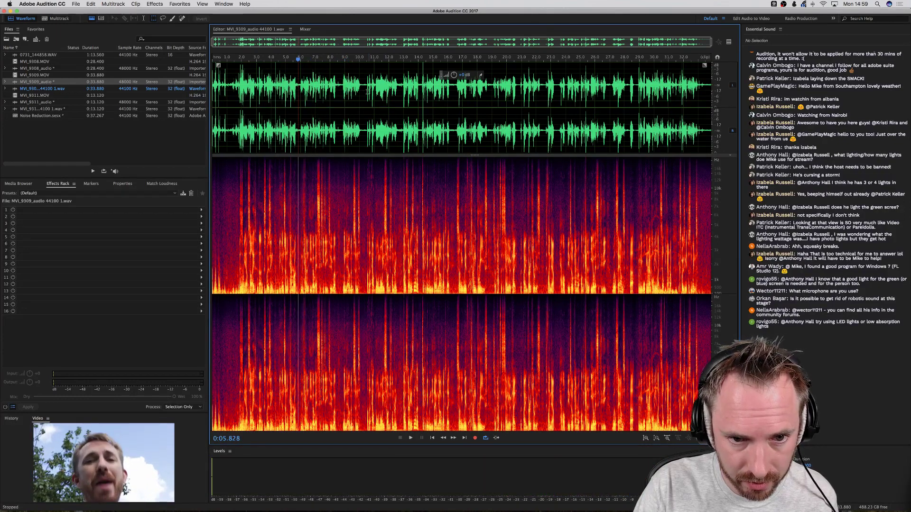
pyautogui.click(364, 92)
pyautogui.press('space')
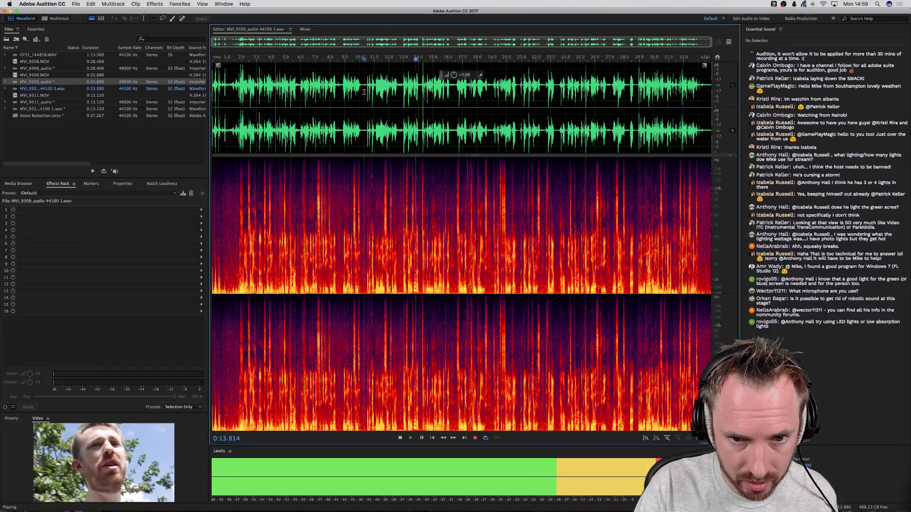
pyautogui.press('space')
# Create a new 44100 Hz, stereo, 32-bit float audio file and make a brief test recording in it.
pyautogui.press('super+shift+n')
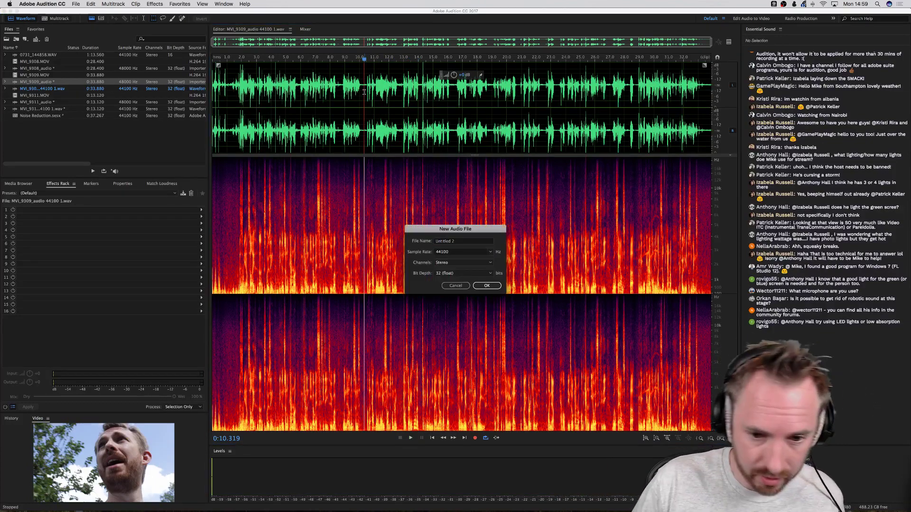
pyautogui.press('Return')
pyautogui.click(474, 437)
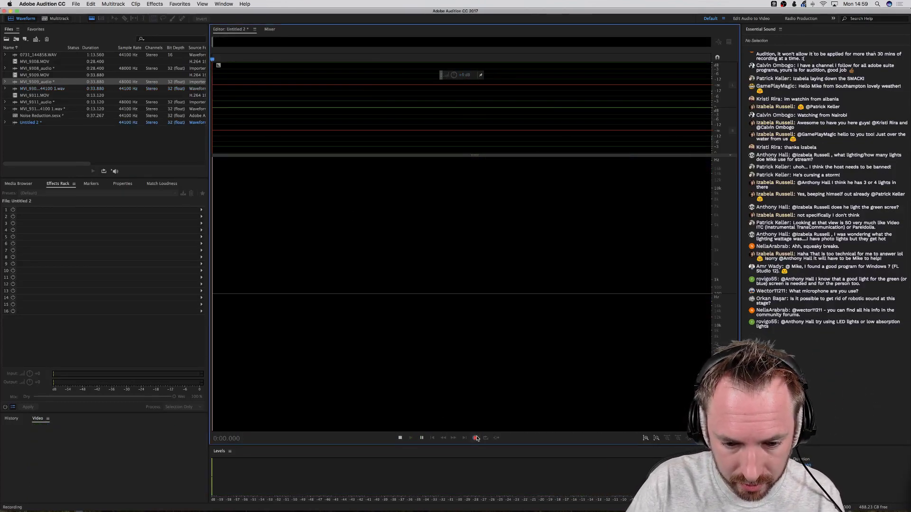
pyautogui.press('space')
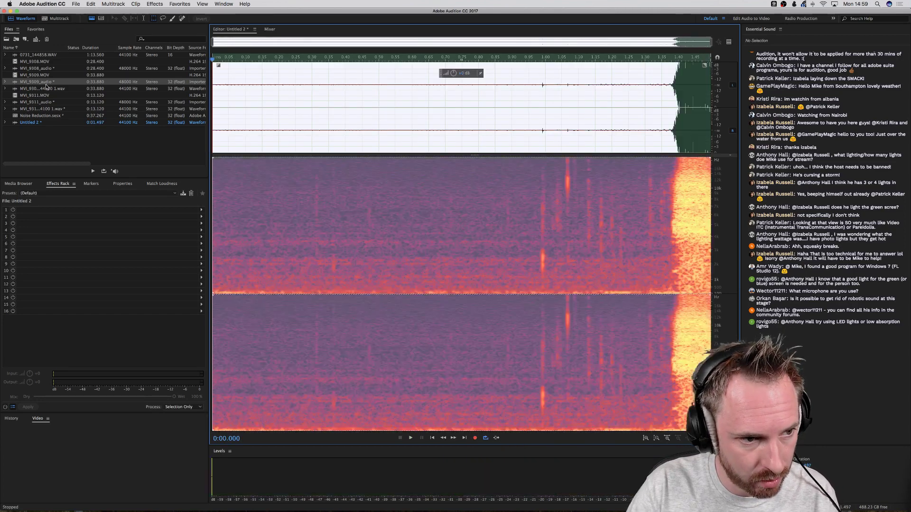
# Open MVI_9309_audio and listen to the spoken phrase from about 16.4 s.
pyautogui.doubleClick(41, 82)
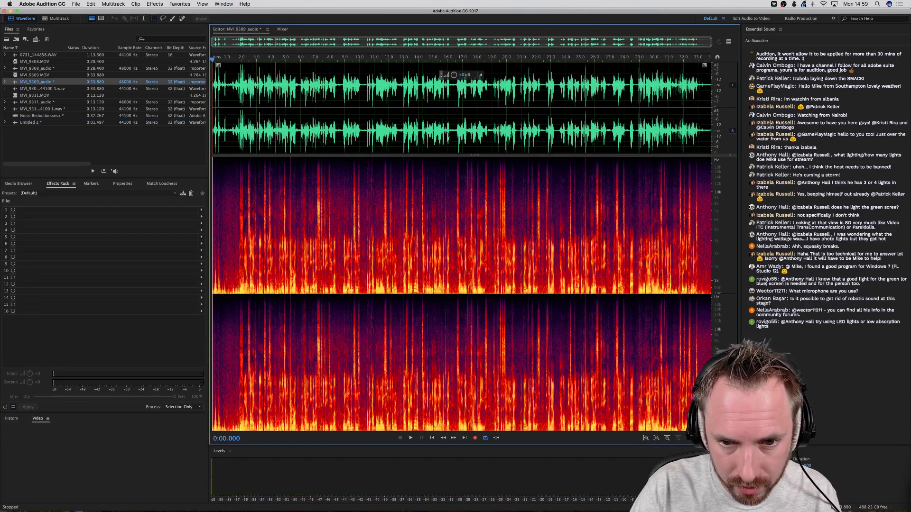
pyautogui.click(454, 133)
pyautogui.press('space')
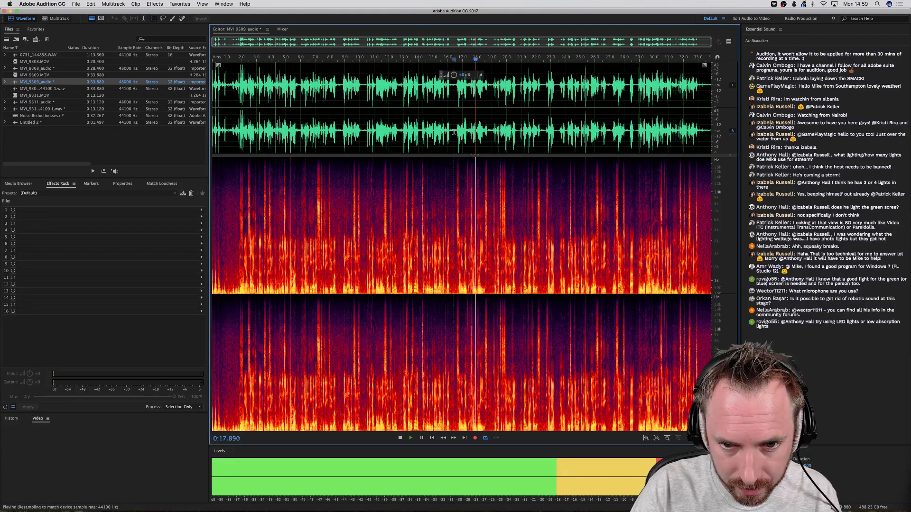
pyautogui.press('space')
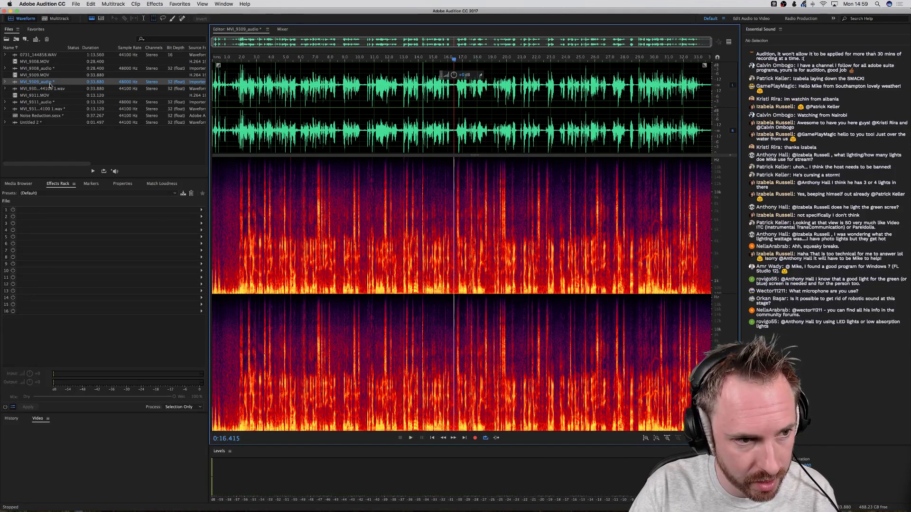
# Reopen Untitled 2 and record a spoken take about 13 s long over its contents.
pyautogui.doubleClick(87, 122)
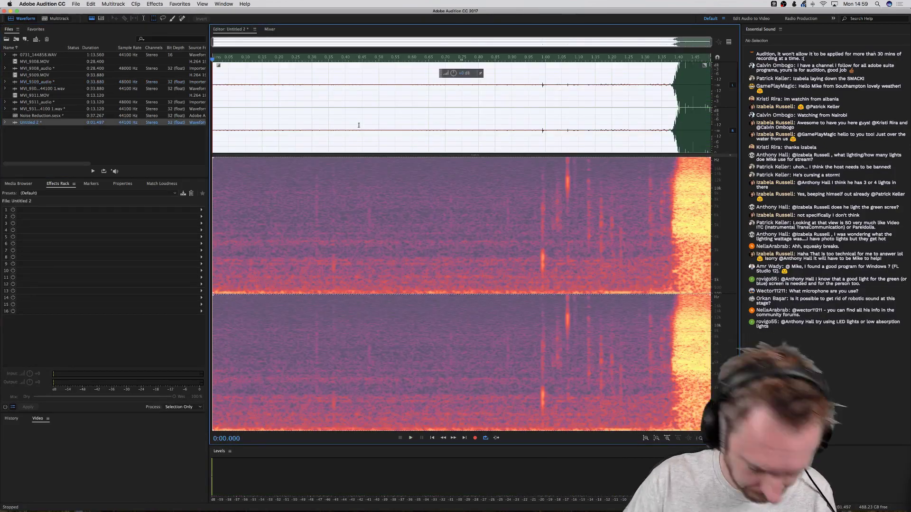
pyautogui.click(475, 438)
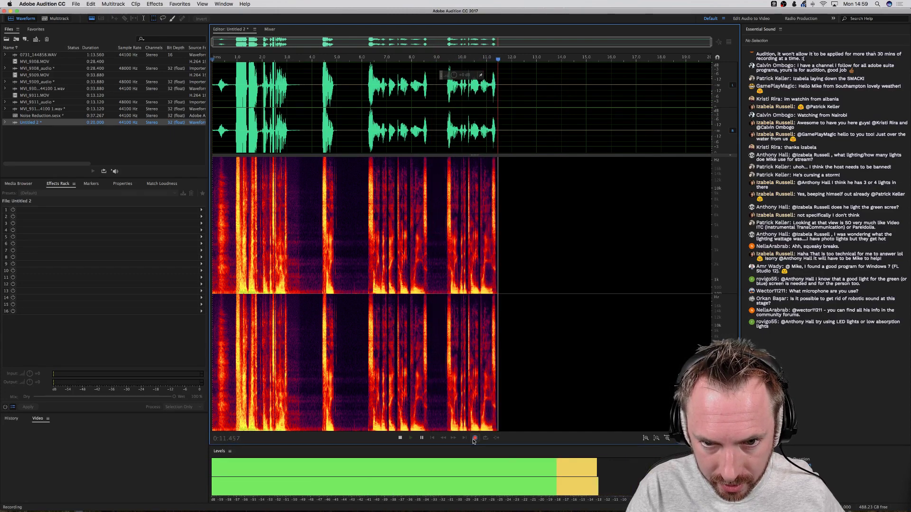
pyautogui.press('space')
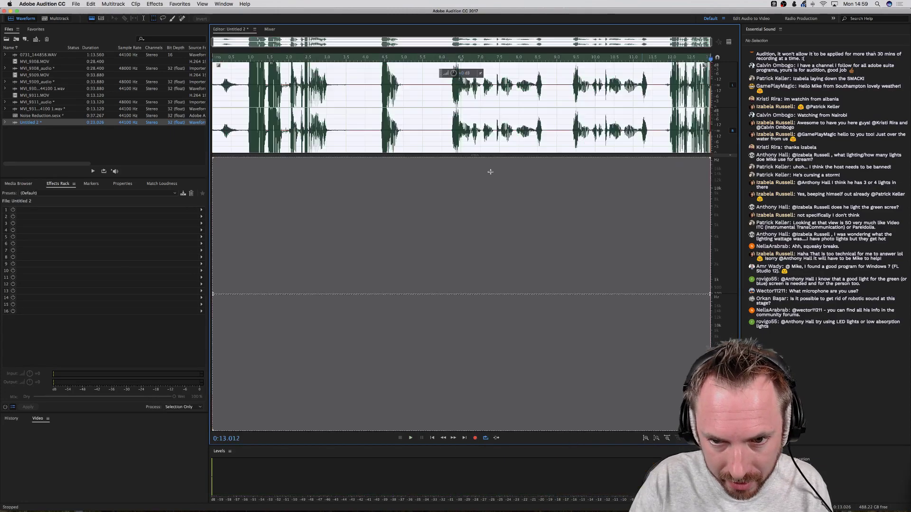
# Trim the Untitled 2 recording to the phrase starting at about 9.3 s, keeping a clip about 2.5 s long.
pyautogui.click(570, 135)
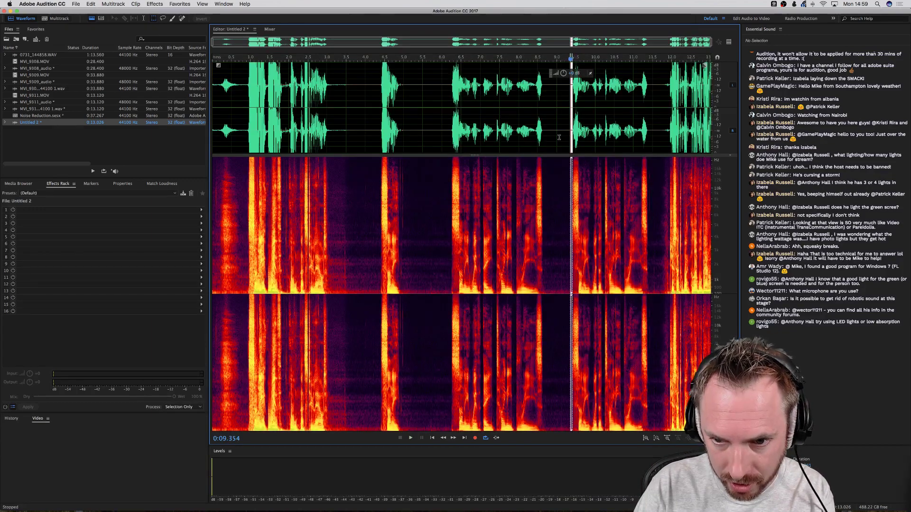
pyautogui.moveTo(567, 137); pyautogui.dragTo(77, 133)
pyautogui.press('Delete')
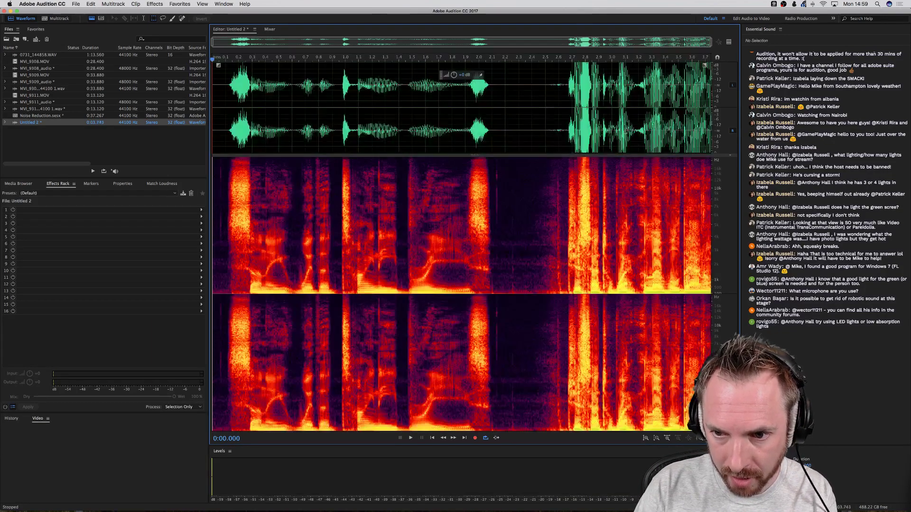
pyautogui.moveTo(541, 119); pyautogui.dragTo(712, 119)
pyautogui.press('Delete')
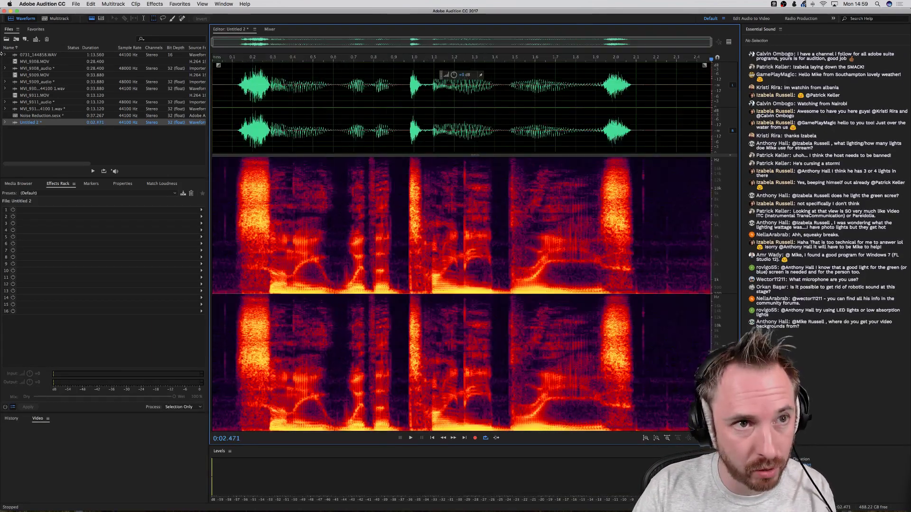
# Place Untitled 2 on the Voice EQ track of the multitrack session, with its start at about 16.5 s where the matching phrase begins.
pyautogui.click(45, 19)
pyautogui.moveTo(38, 122); pyautogui.dragTo(502, 144)
pyautogui.click(484, 59)
pyautogui.press('space')
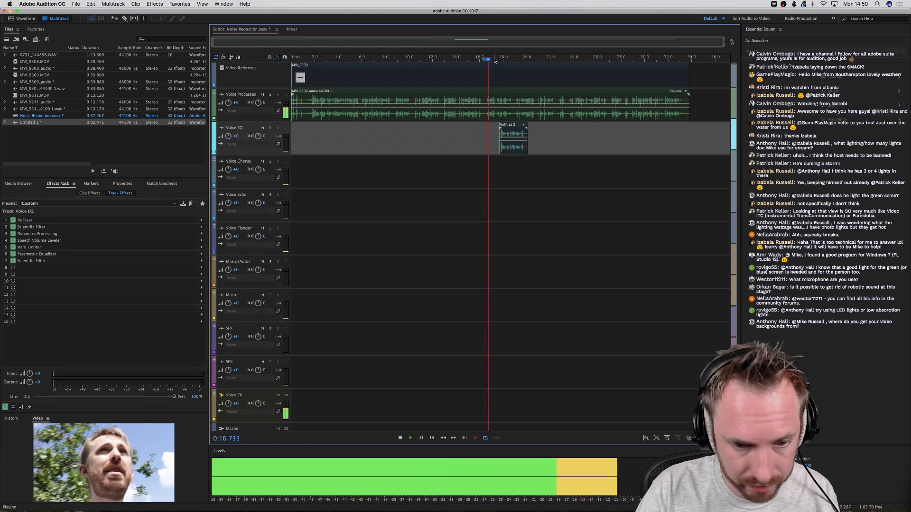
pyautogui.press('space')
pyautogui.scroll(5, 494, 61)
pyautogui.moveTo(540, 147); pyautogui.dragTo(476, 140)
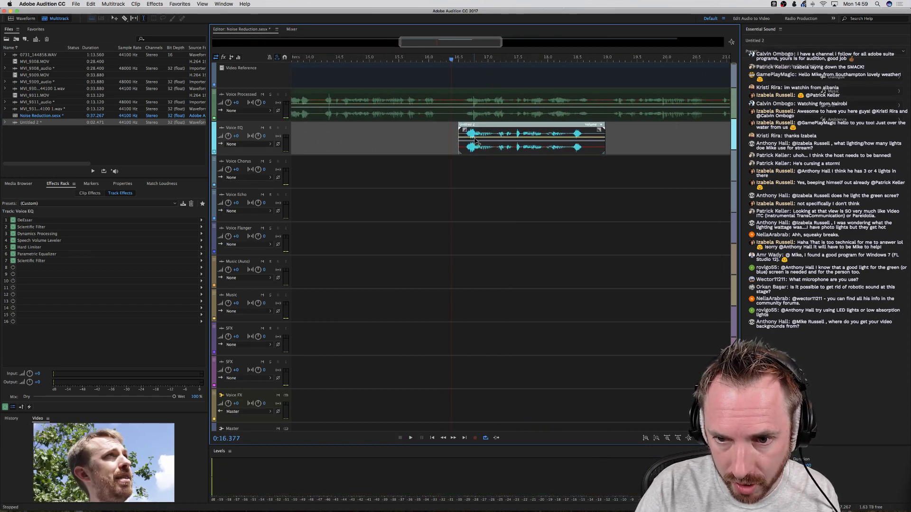
# Delete the part of the Voice Processed clip before about 16.5 s, up to the start of the Untitled 2 clip.
pyautogui.doubleClick(457, 111)
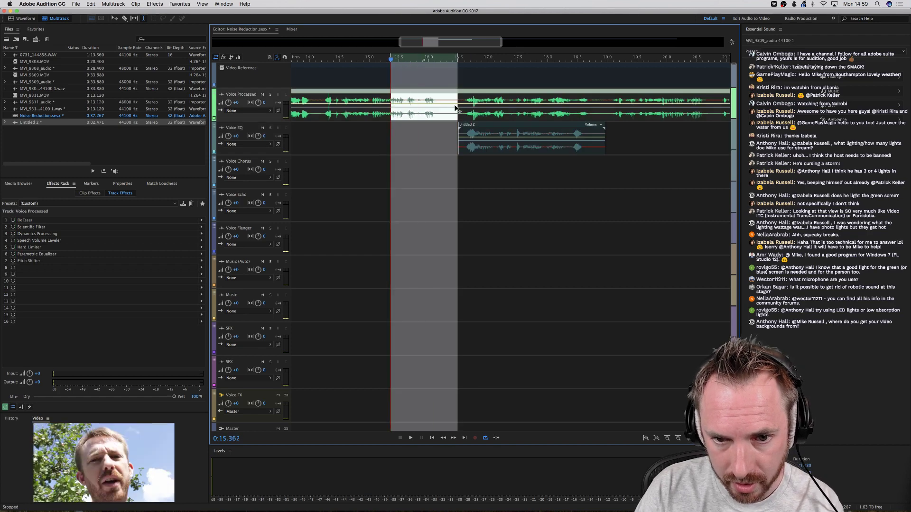
pyautogui.click(424, 139)
pyautogui.moveTo(459, 115); pyautogui.dragTo(413, 110)
pyautogui.press('Delete')
pyautogui.click(431, 137)
pyautogui.click(385, 112)
pyautogui.press('Delete')
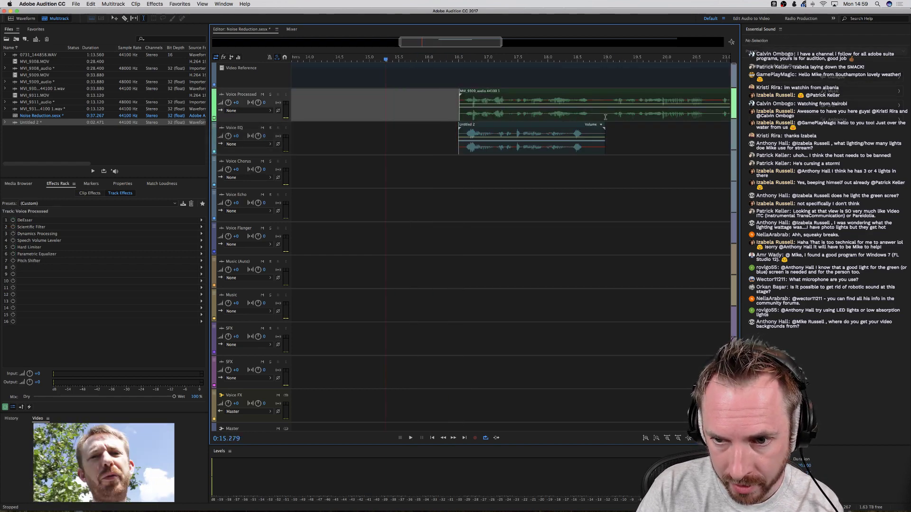
# Delete the part of the Voice Processed clip after the end of the Untitled 2 clip, at about 19 s.
pyautogui.moveTo(606, 115); pyautogui.dragTo(651, 113)
pyautogui.press('Delete')
pyautogui.click(612, 137)
pyautogui.click(673, 111)
pyautogui.press('Delete')
# Apply Automatic Speech Alignment to both clips with MVI_9309_audio 44100 1 as reference, balanced alignment and stretching, and the aligned clip on a new track.
pyautogui.click(530, 118)
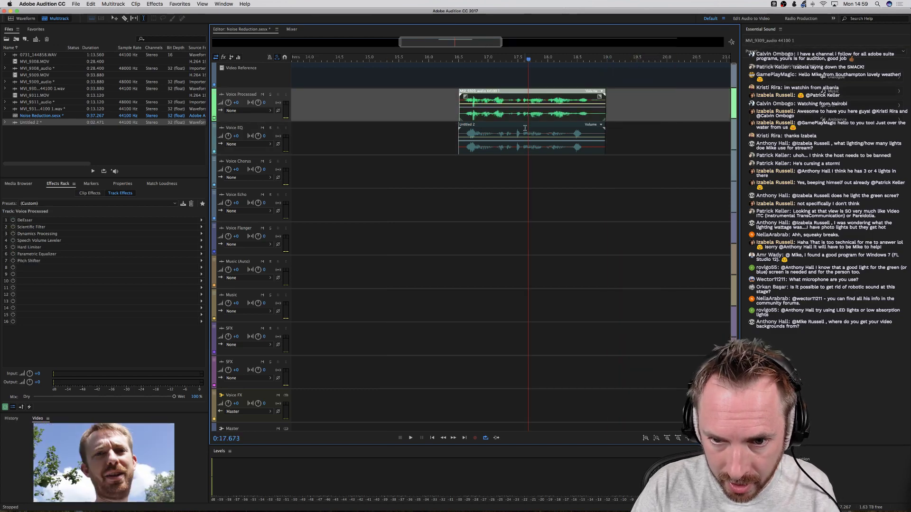
pyautogui.keyDown('super'); pyautogui.click(526, 137); pyautogui.keyUp('super')
pyautogui.rightClick(524, 136)
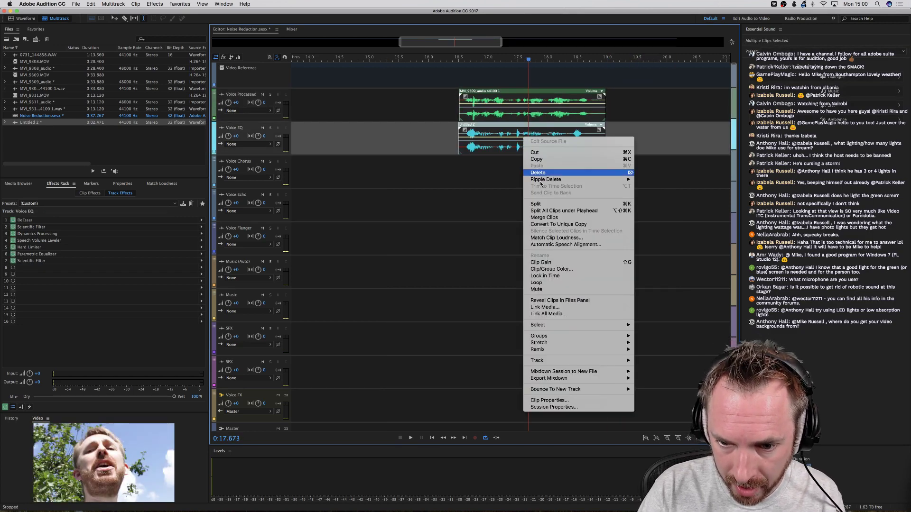
pyautogui.click(549, 241)
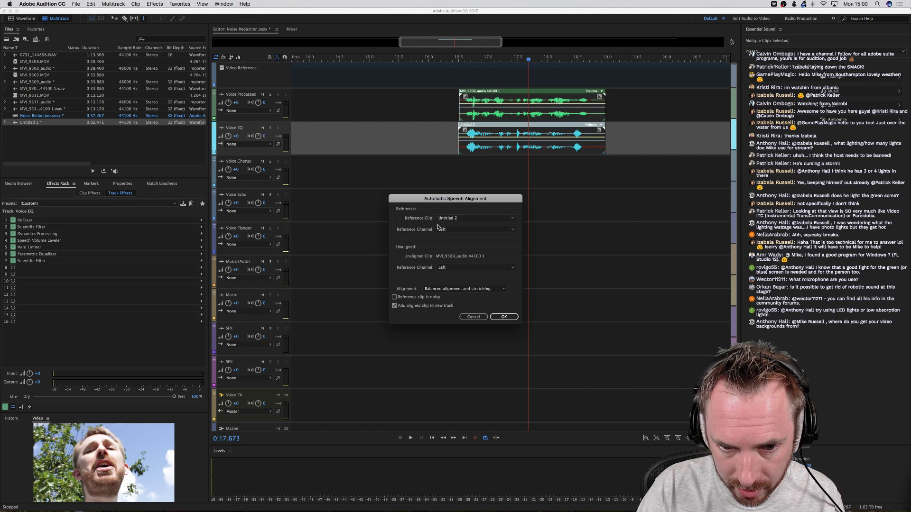
pyautogui.click(446, 219)
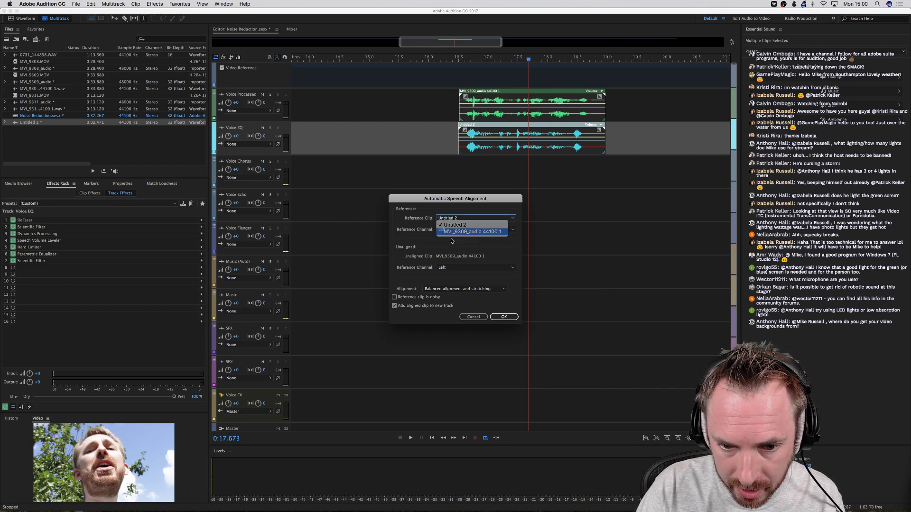
pyautogui.click(449, 230)
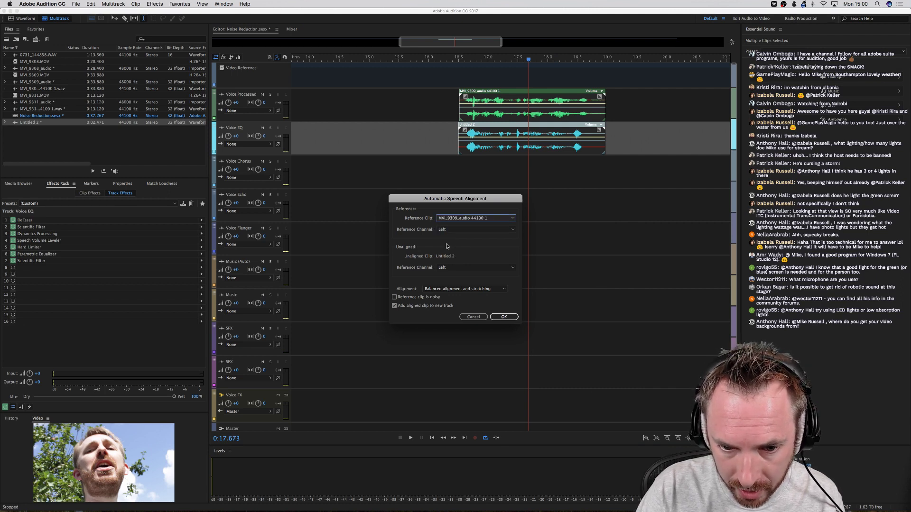
pyautogui.click(504, 317)
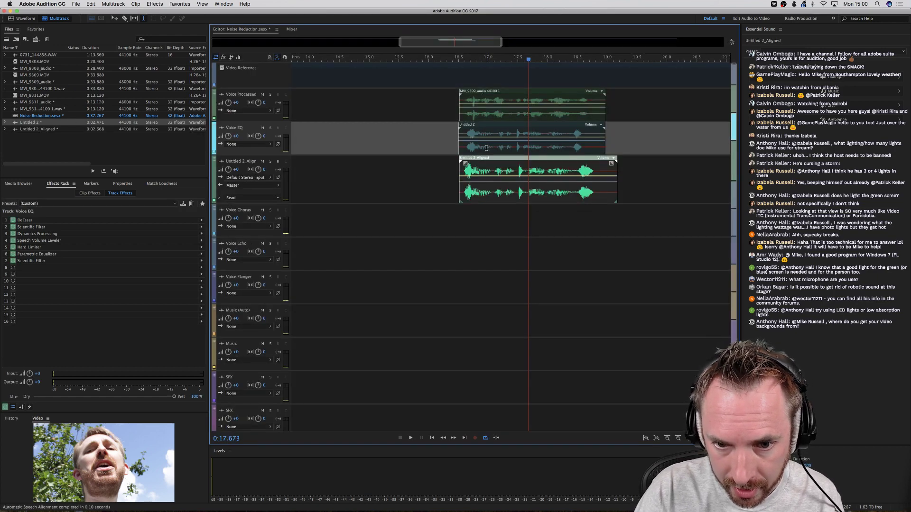
# Mute the Voice EQ and Voice Processed tracks and play the aligned clip from about 15.9 s.
pyautogui.click(263, 128)
pyautogui.click(262, 95)
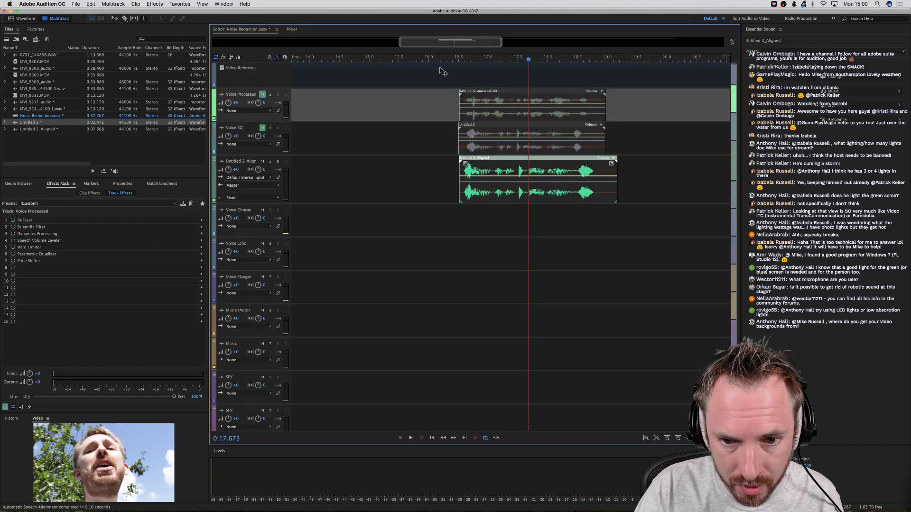
pyautogui.click(420, 60)
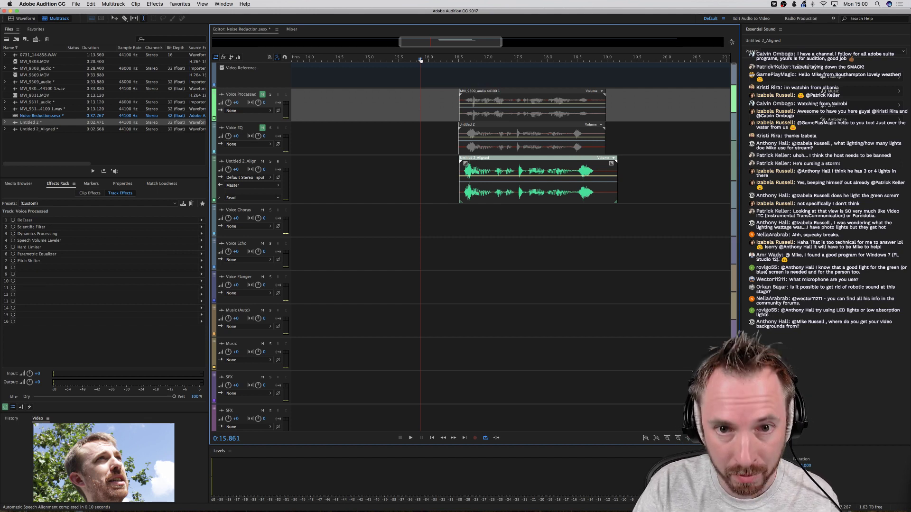
pyautogui.press('space')
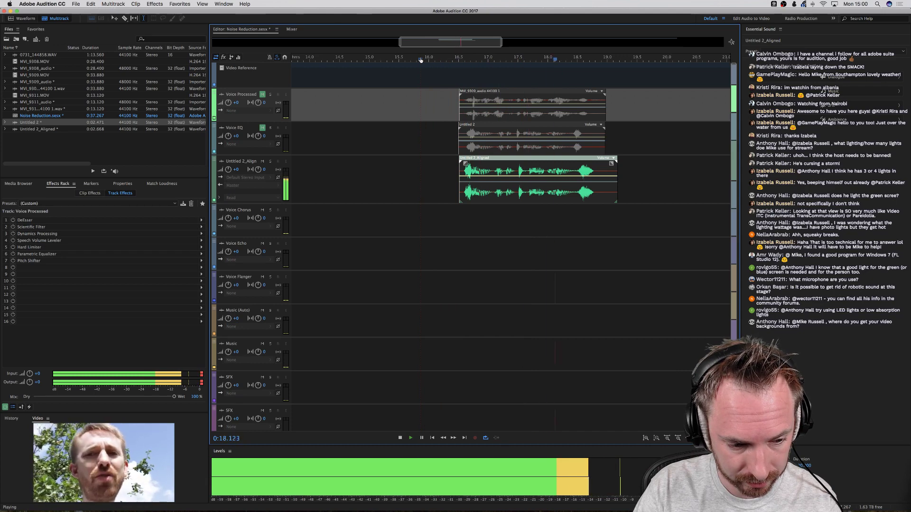
pyautogui.press('space')
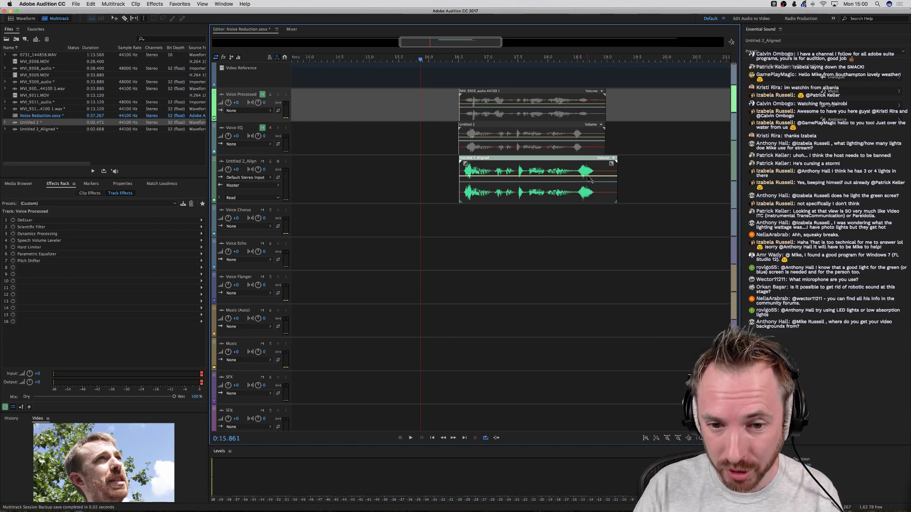
# Compare the aligned clip's waveform with the two source clips on the timeline, and switch to OBS.
pyautogui.press('\\')
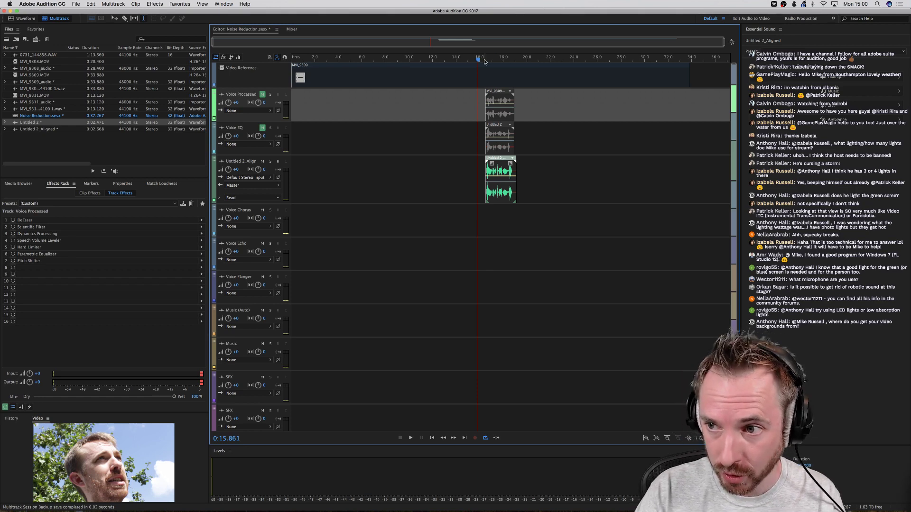
pyautogui.scroll(5, 484, 61)
pyautogui.scroll(3, 484, 61)
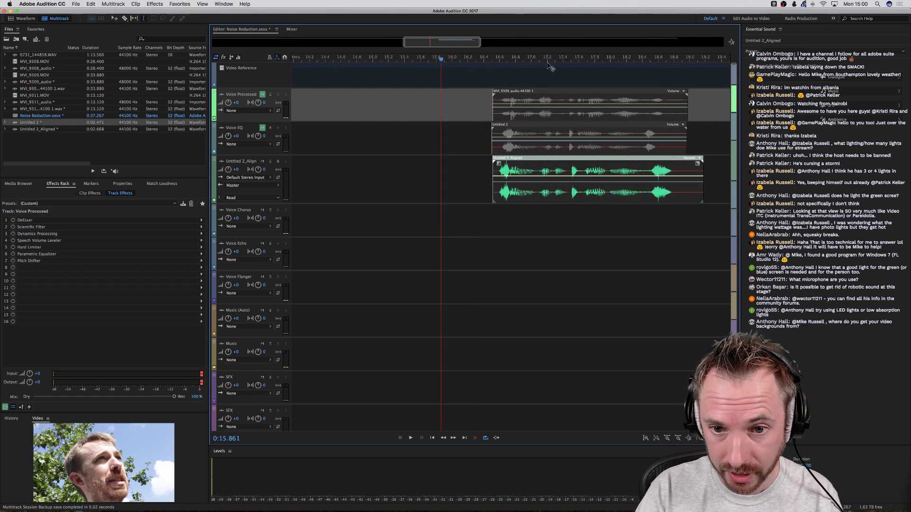
pyautogui.moveTo(553, 59); pyautogui.dragTo(485, 56)
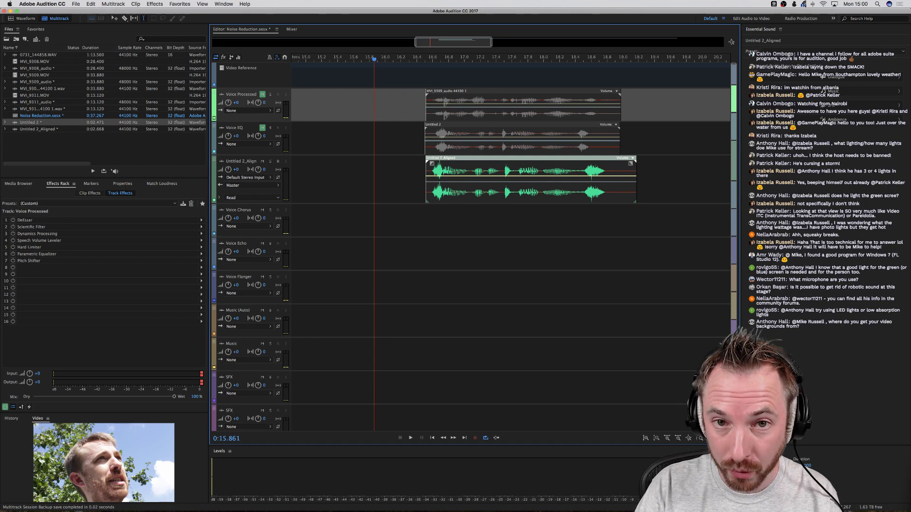
pyautogui.press('super+Tab')
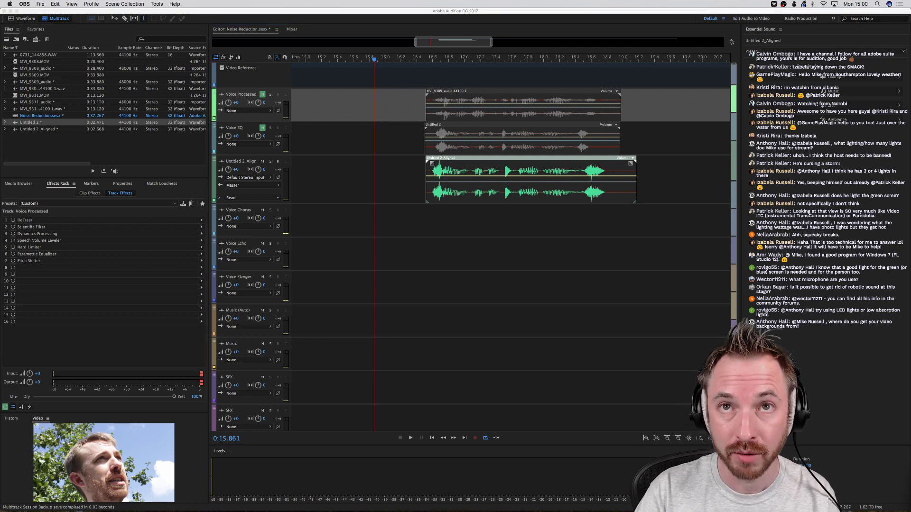